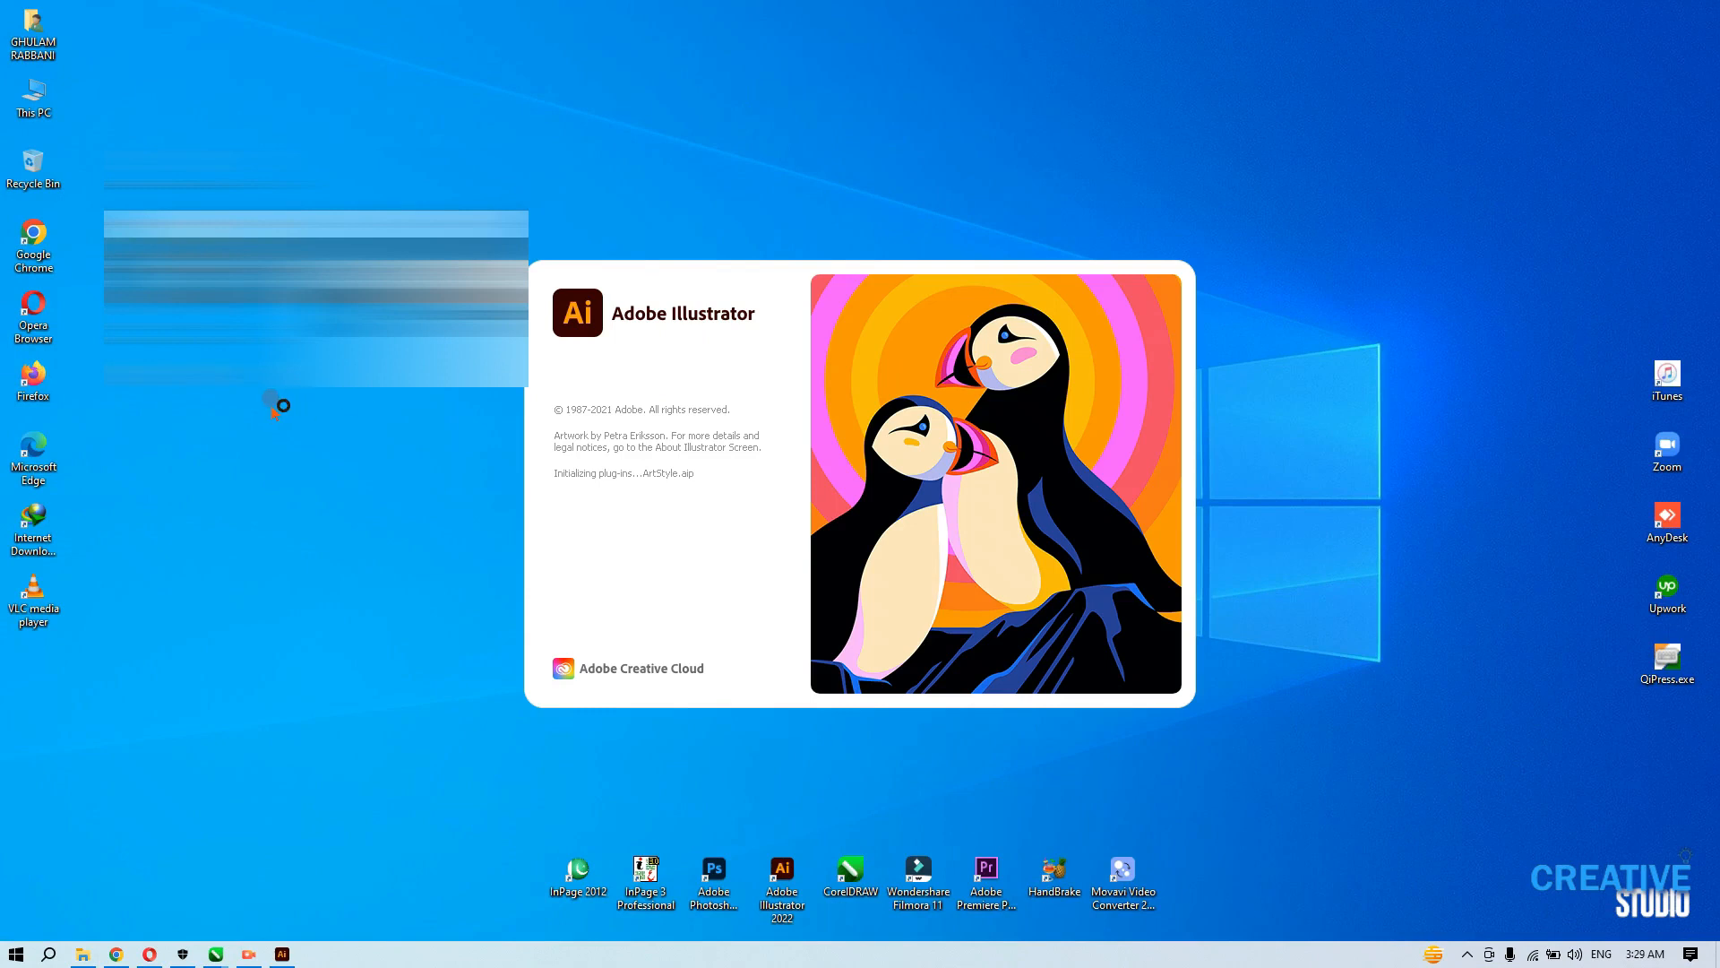
pyautogui.rightClick(272, 407)
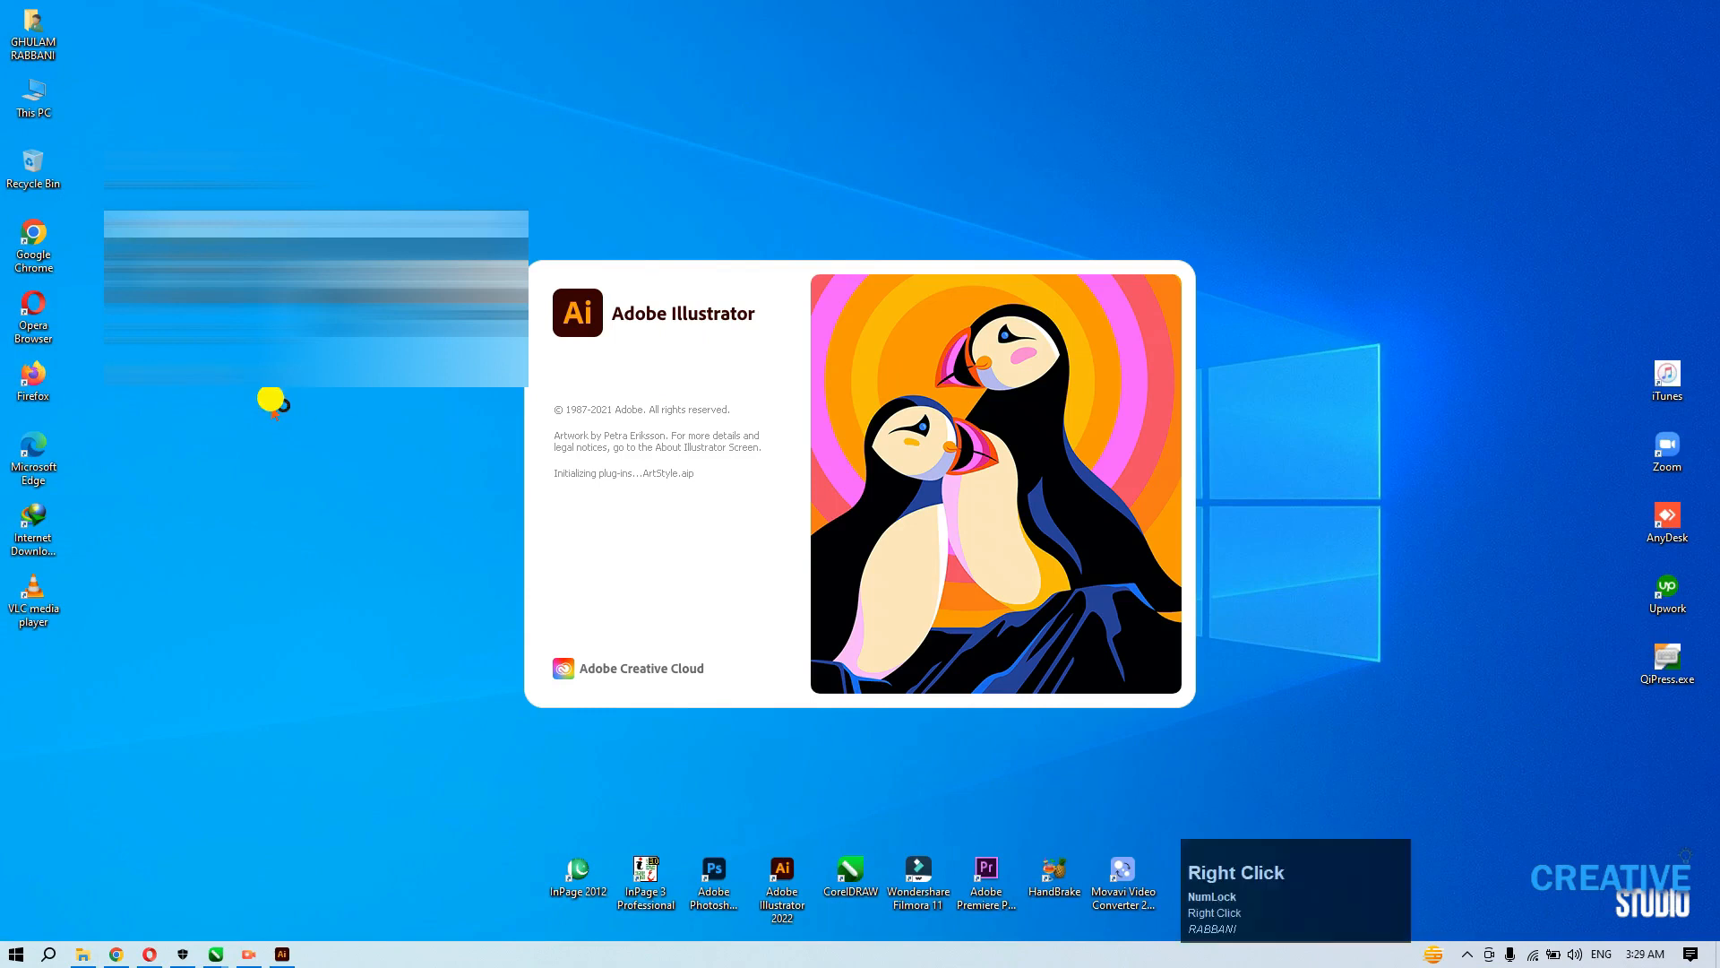
pyautogui.click(347, 458)
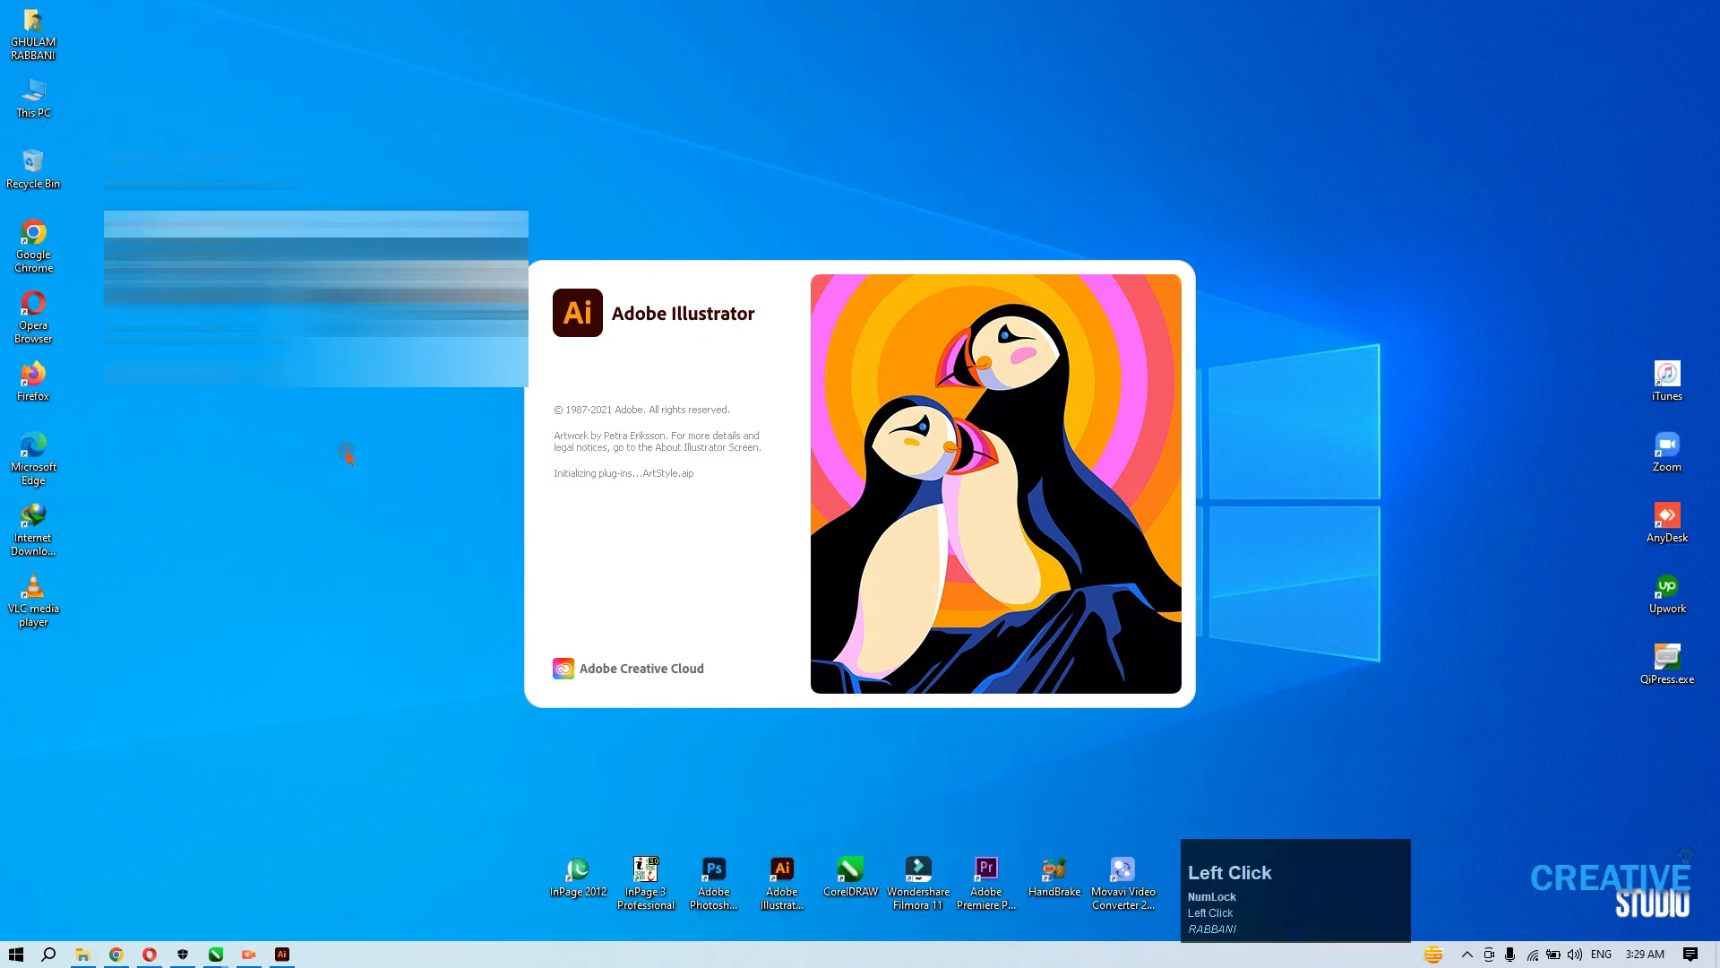
pyautogui.click(1325, 885)
pyautogui.moveTo(1312, 889); pyautogui.dragTo(833, 890)
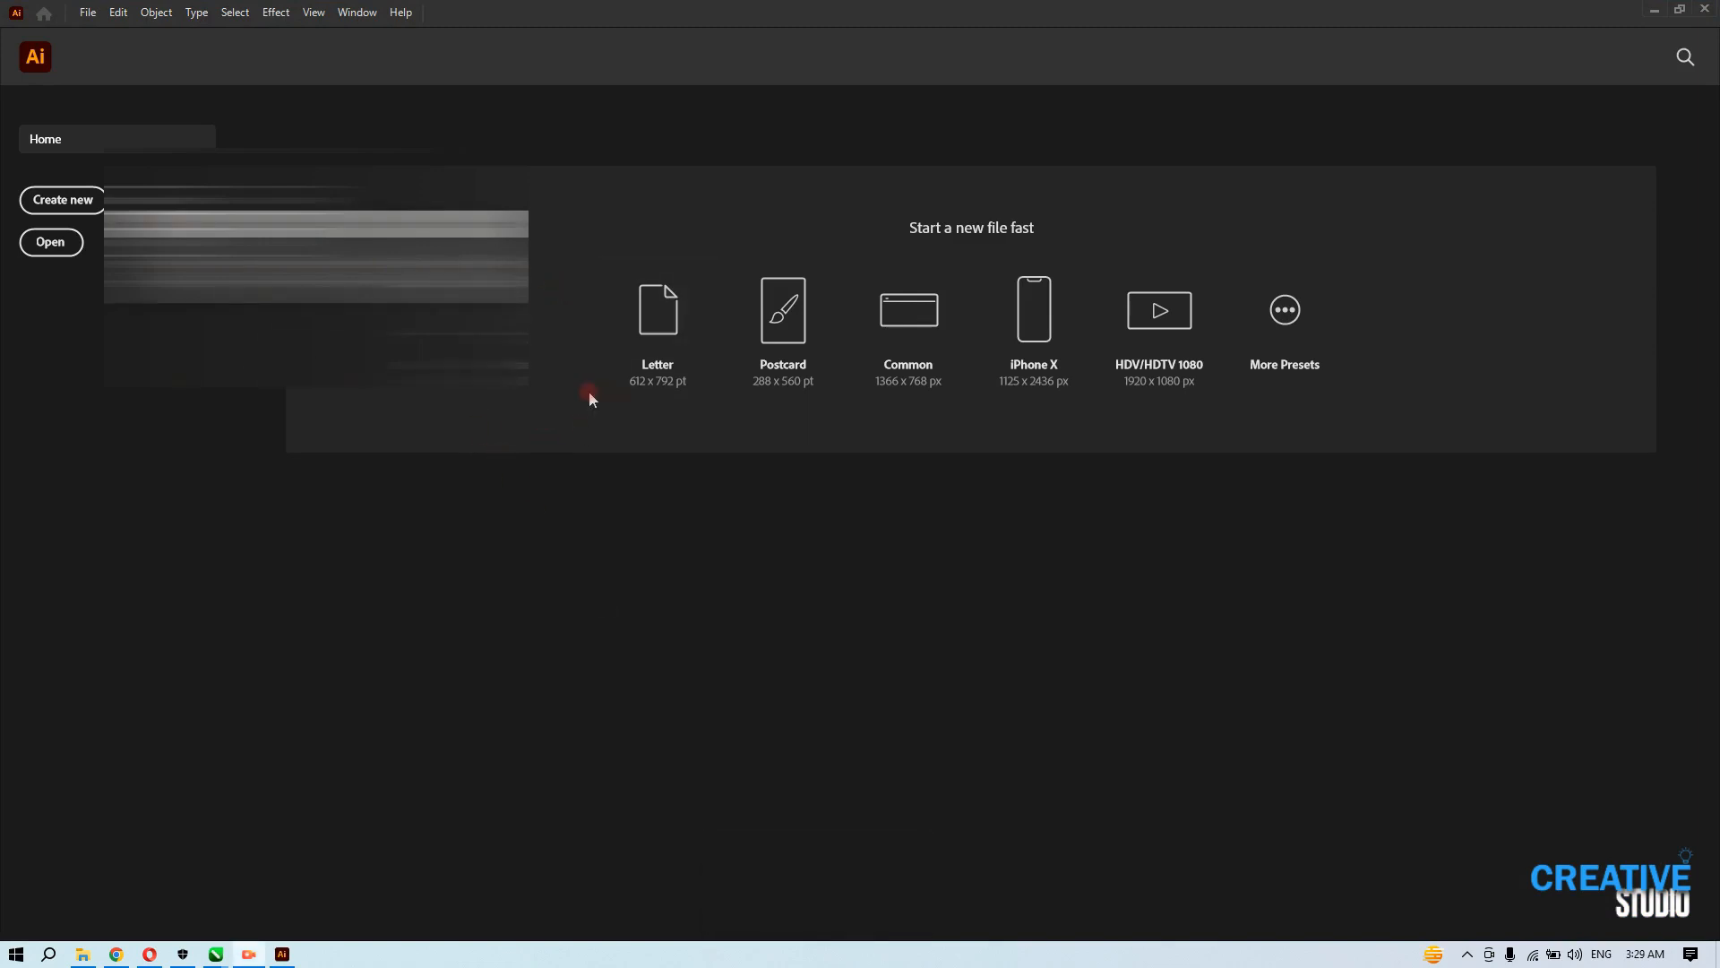
# Open the existing document EID POST.ai.
pyautogui.click(63, 244)
pyautogui.doubleClick(1046, 271)
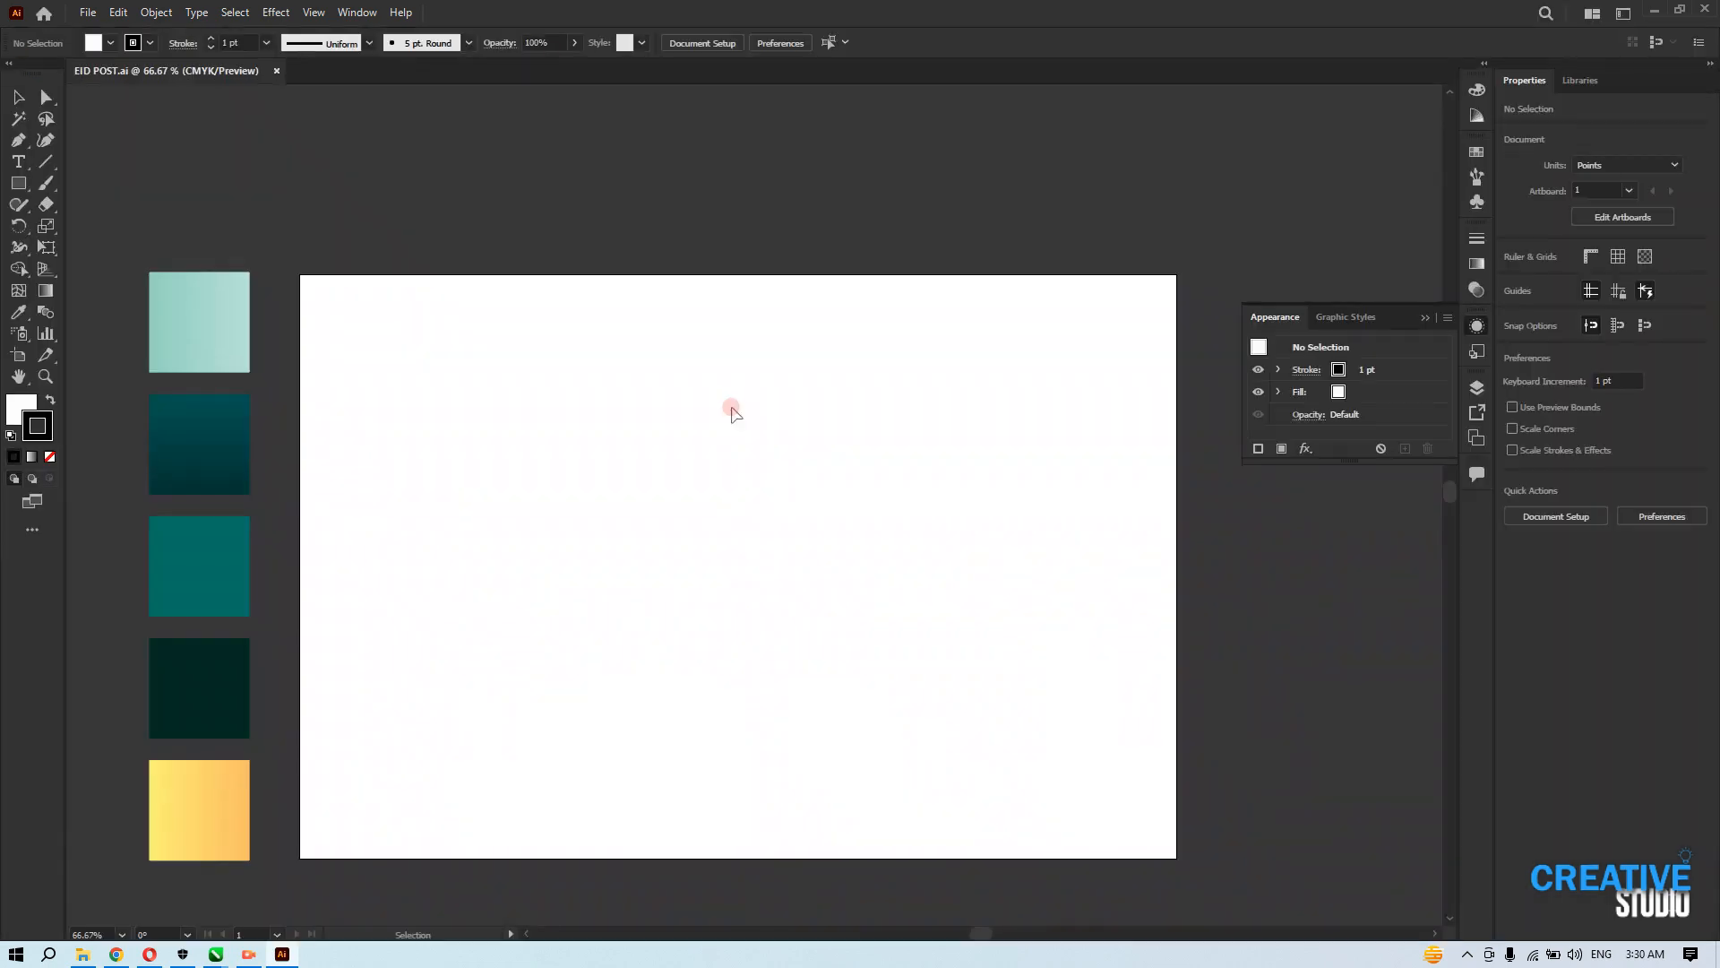
# Draw a circle about 157 pt in diameter with the Ellipse tool in the empty area below the artboard.
pyautogui.moveTo(541, 606); pyautogui.dragTo(541, 512)
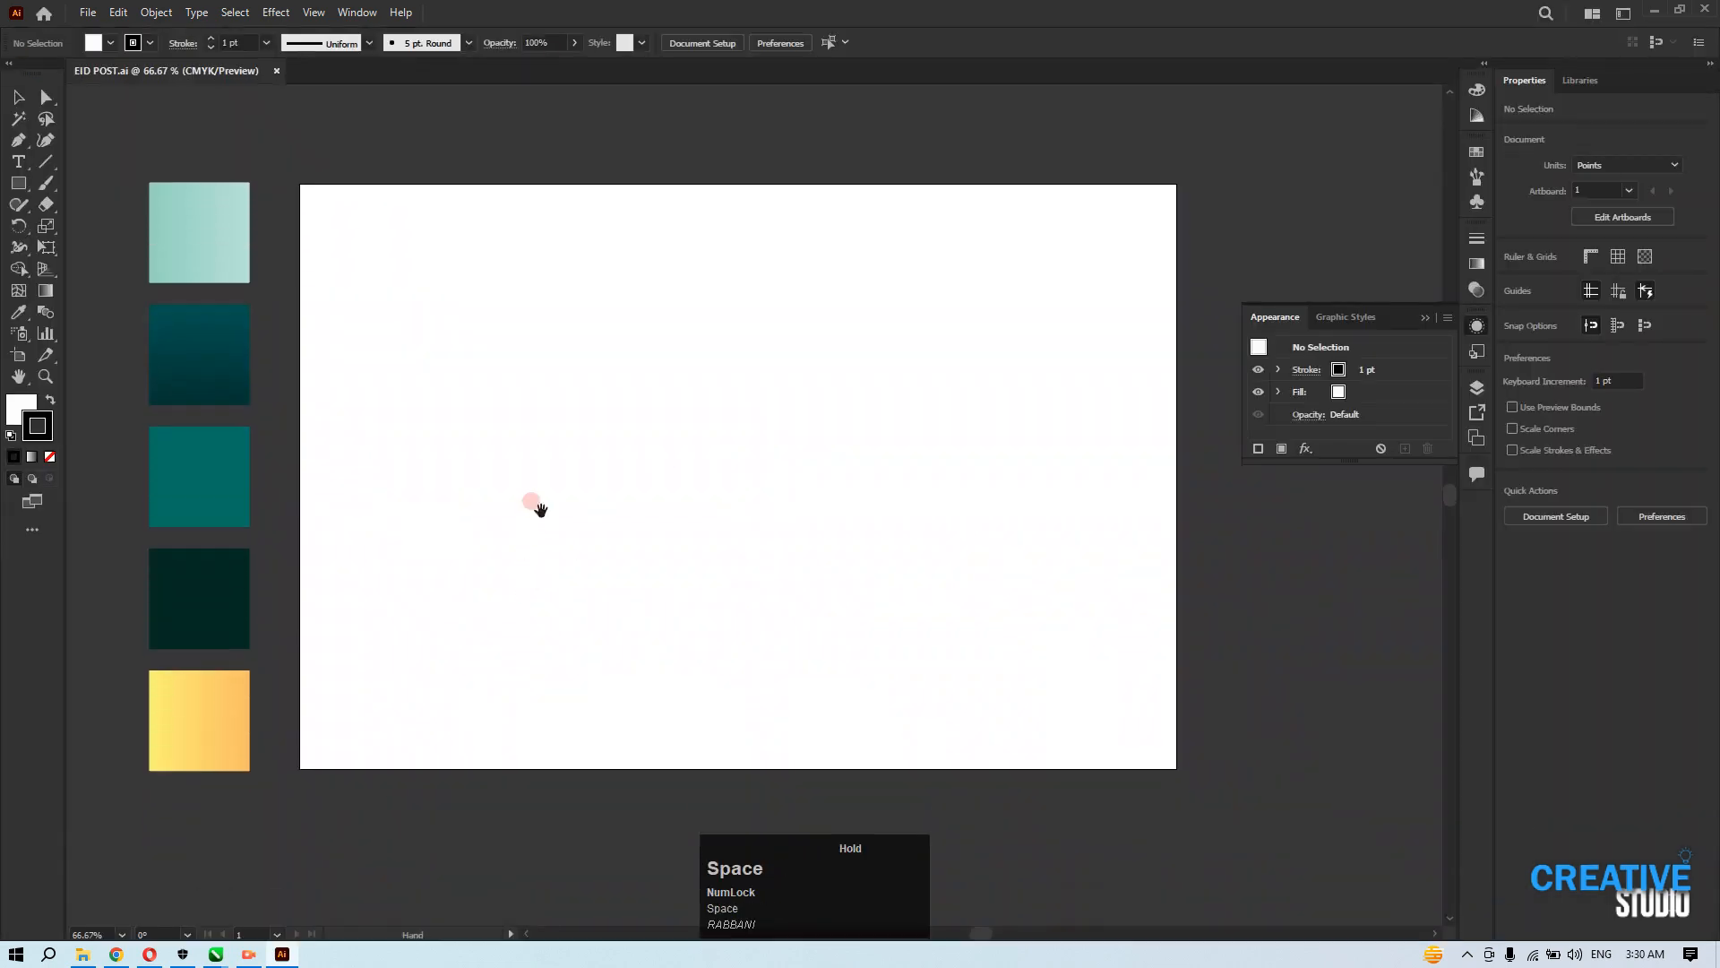
pyautogui.press('space')
pyautogui.moveTo(441, 502); pyautogui.dragTo(410, 112)
pyautogui.moveTo(16, 185); pyautogui.dragTo(88, 233)
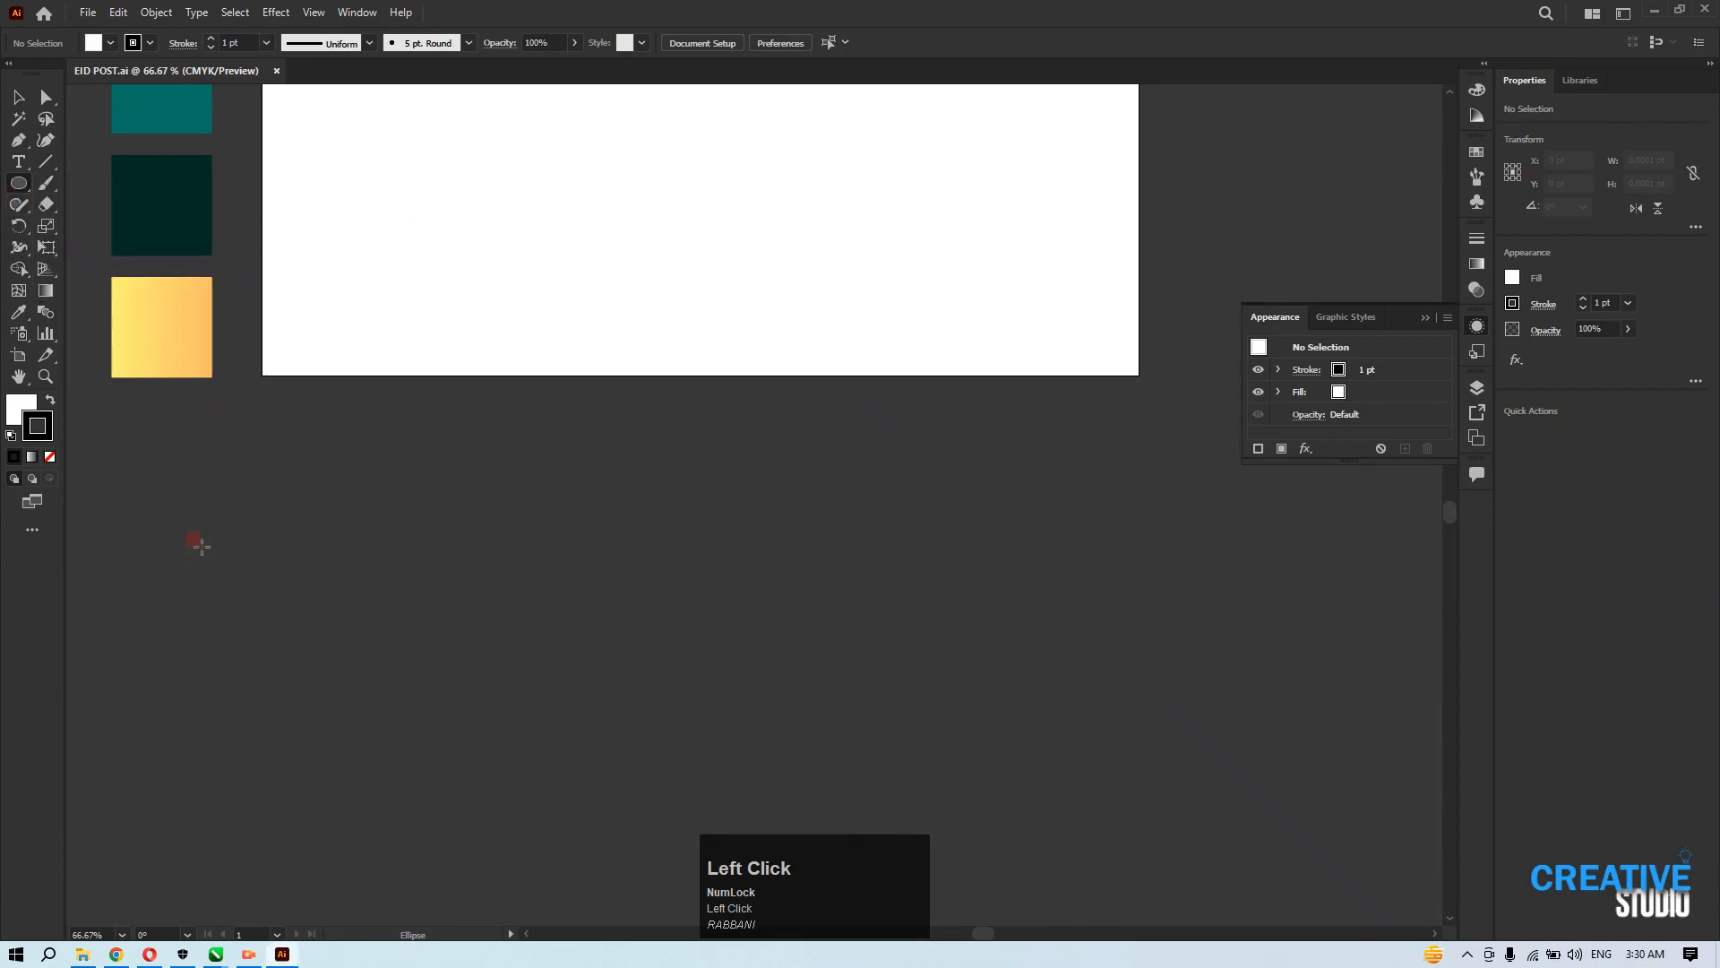
pyautogui.moveTo(251, 492); pyautogui.dragTo(435, 640)
pyautogui.press('v')
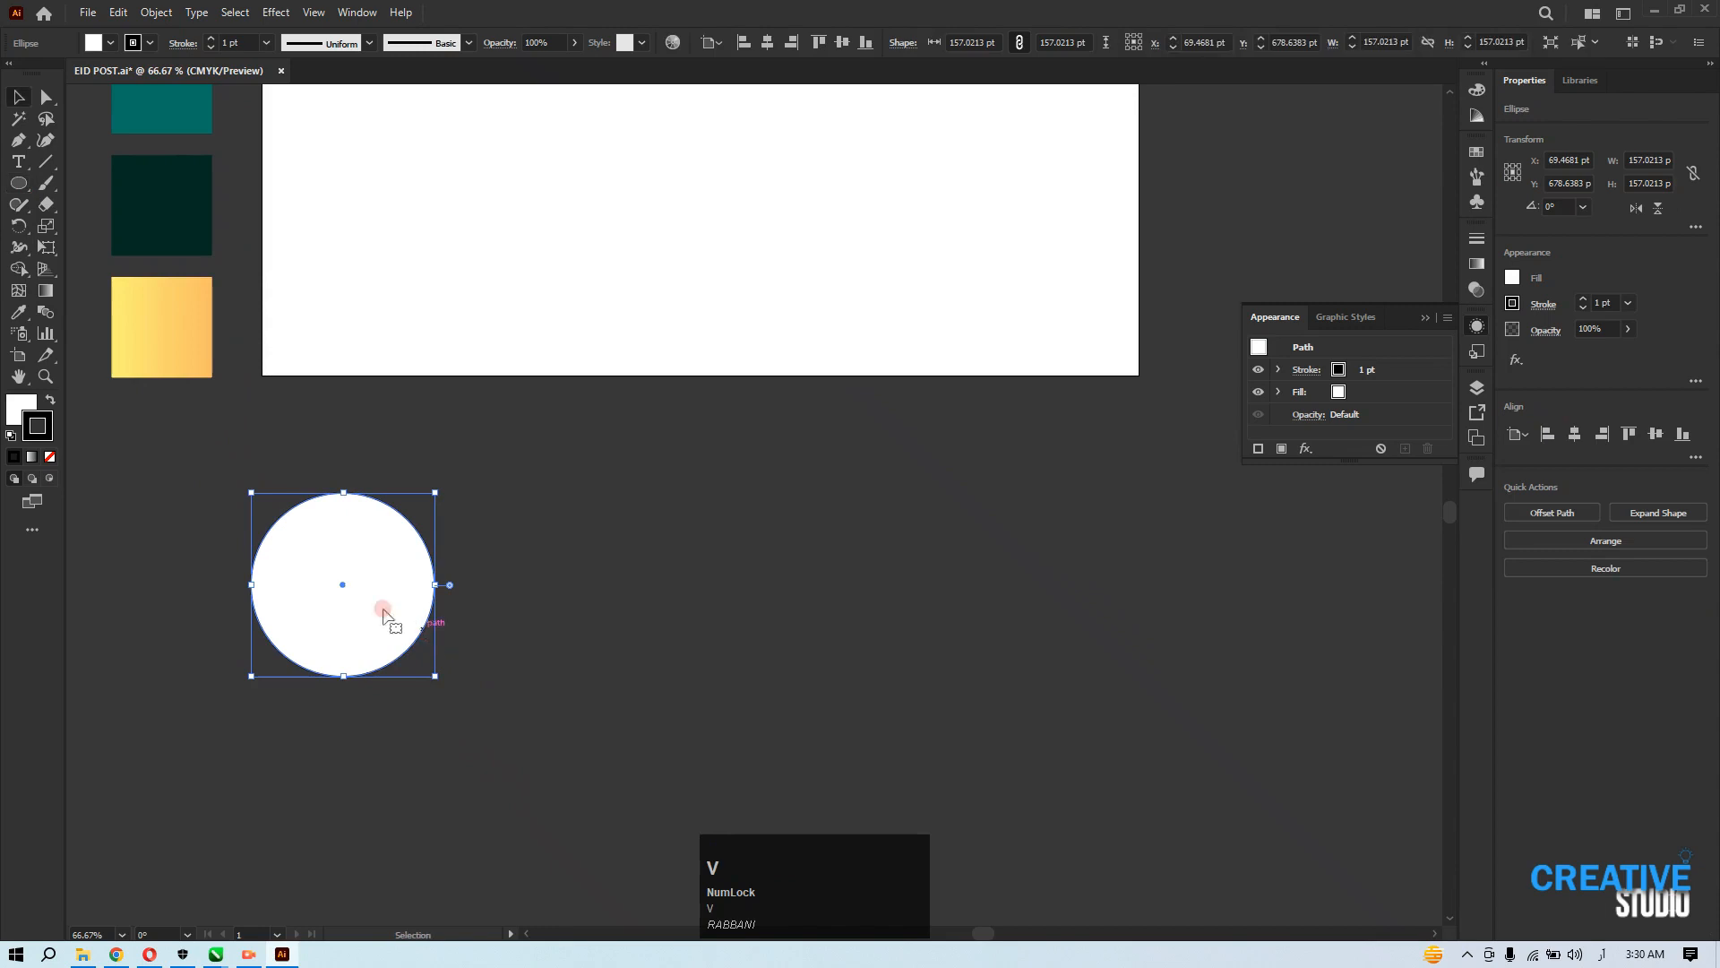
pyautogui.click(19, 98)
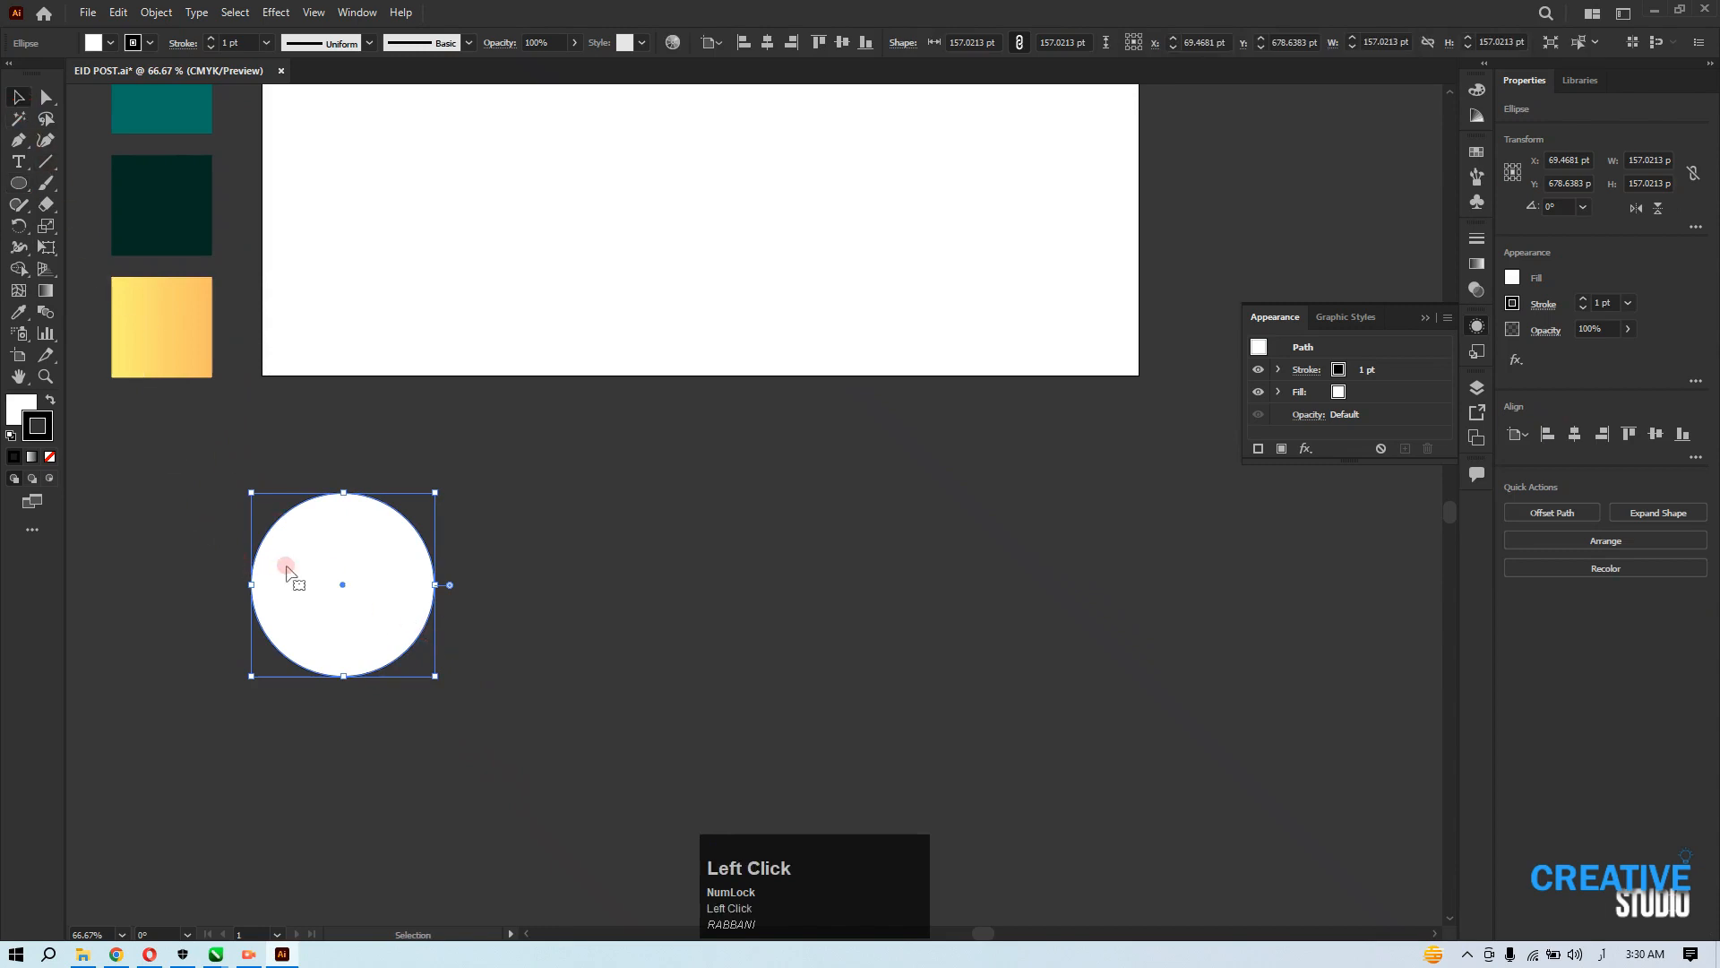
# Duplicate the circle horizontally to its right, and copy the pair further right and slightly lower.
pyautogui.moveTo(287, 570); pyautogui.dragTo(549, 578)
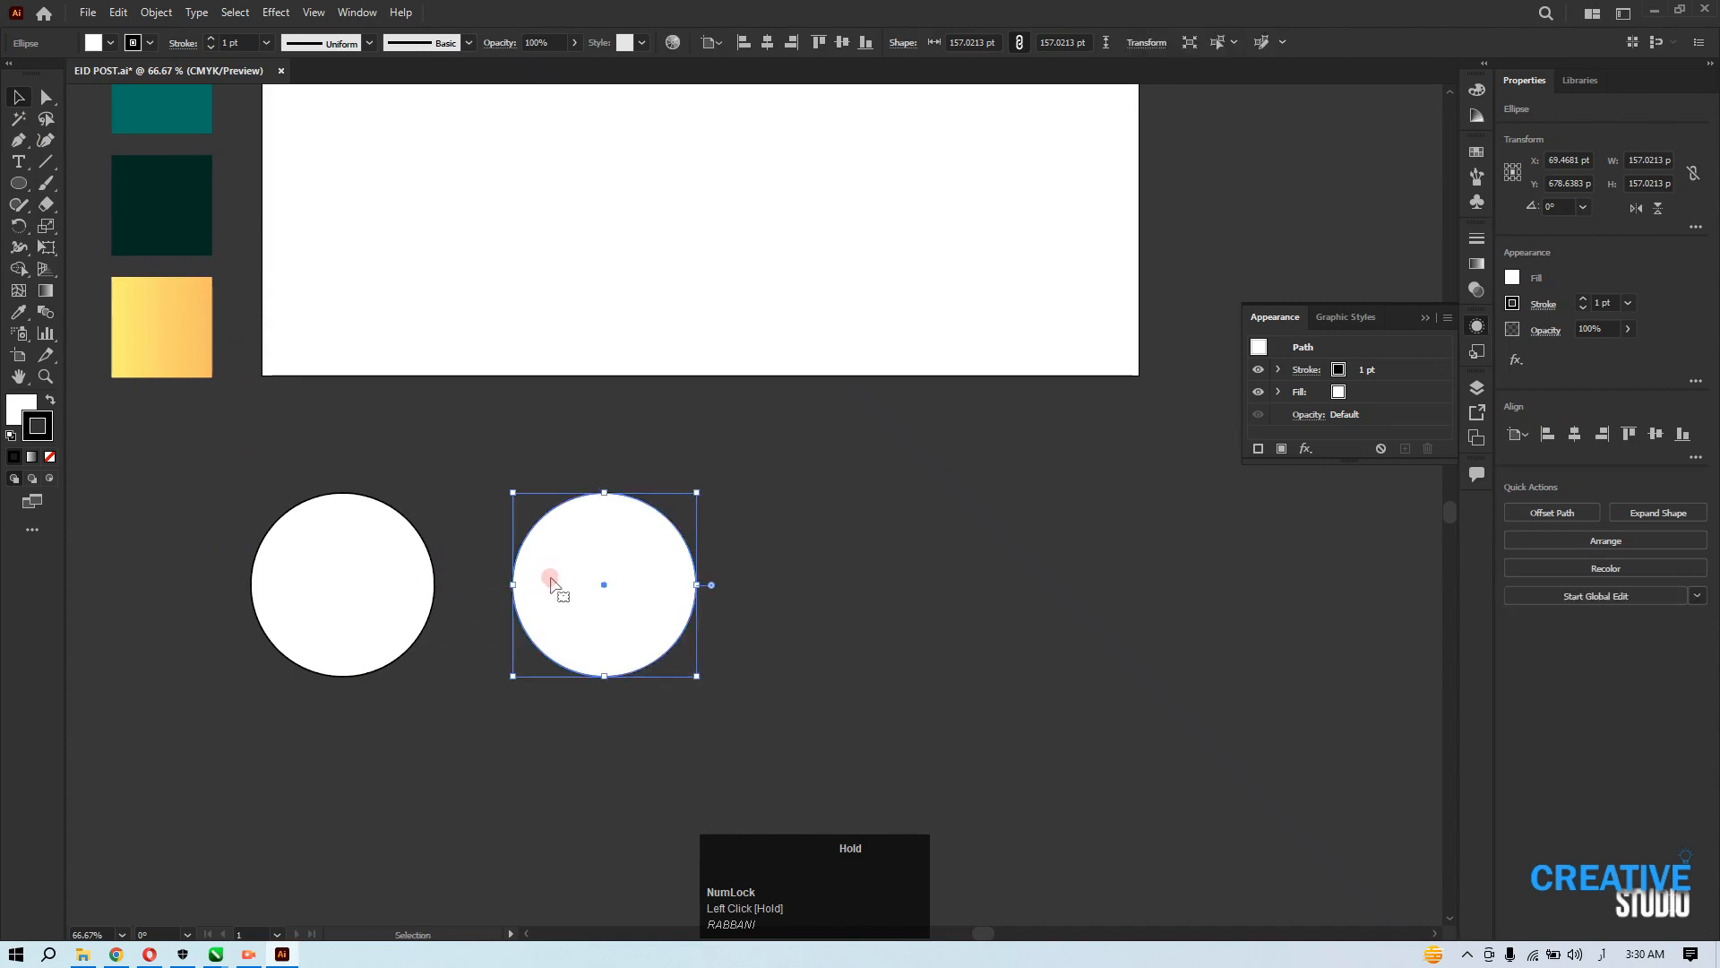
pyautogui.keyDown('shift'); pyautogui.click(337, 585); pyautogui.keyUp('shift')
pyautogui.moveTo(338, 585); pyautogui.dragTo(848, 663)
pyautogui.moveTo(841, 603); pyautogui.dragTo(678, 508)
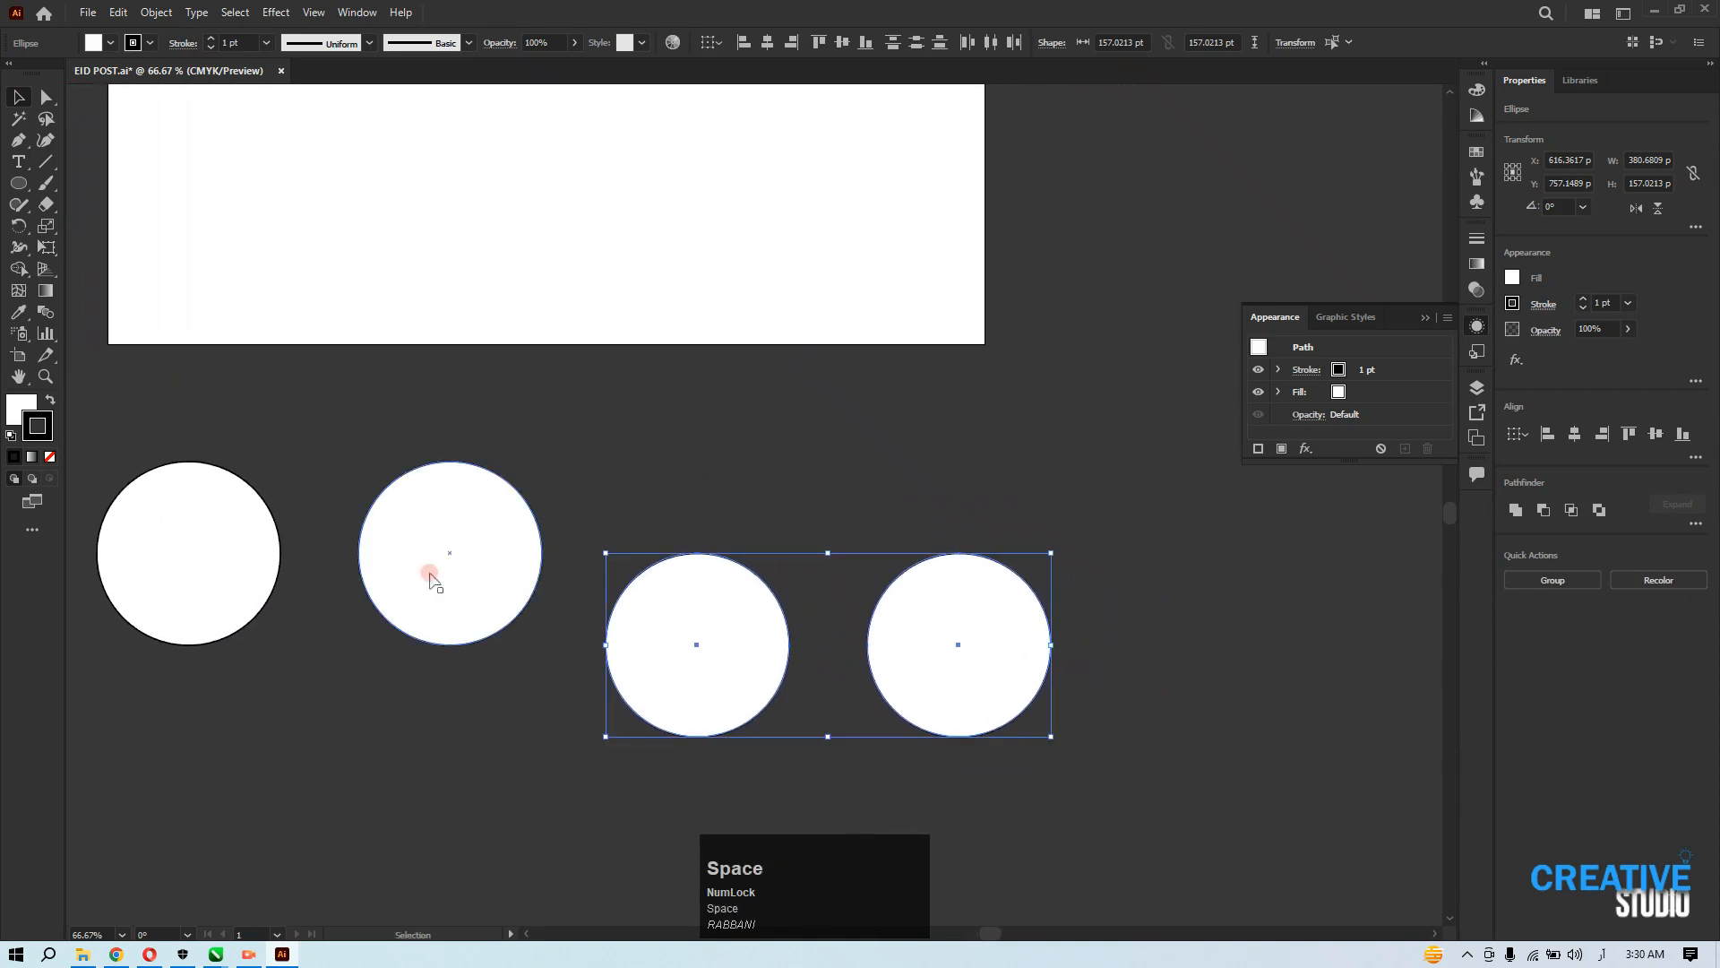
# Add two smaller circles about 117 pt wide, one between the first two large circles and one after the second, nudged slightly down.
pyautogui.moveTo(252, 577); pyautogui.dragTo(396, 581)
pyautogui.moveTo(422, 460); pyautogui.dragTo(591, 578)
pyautogui.click(338, 522)
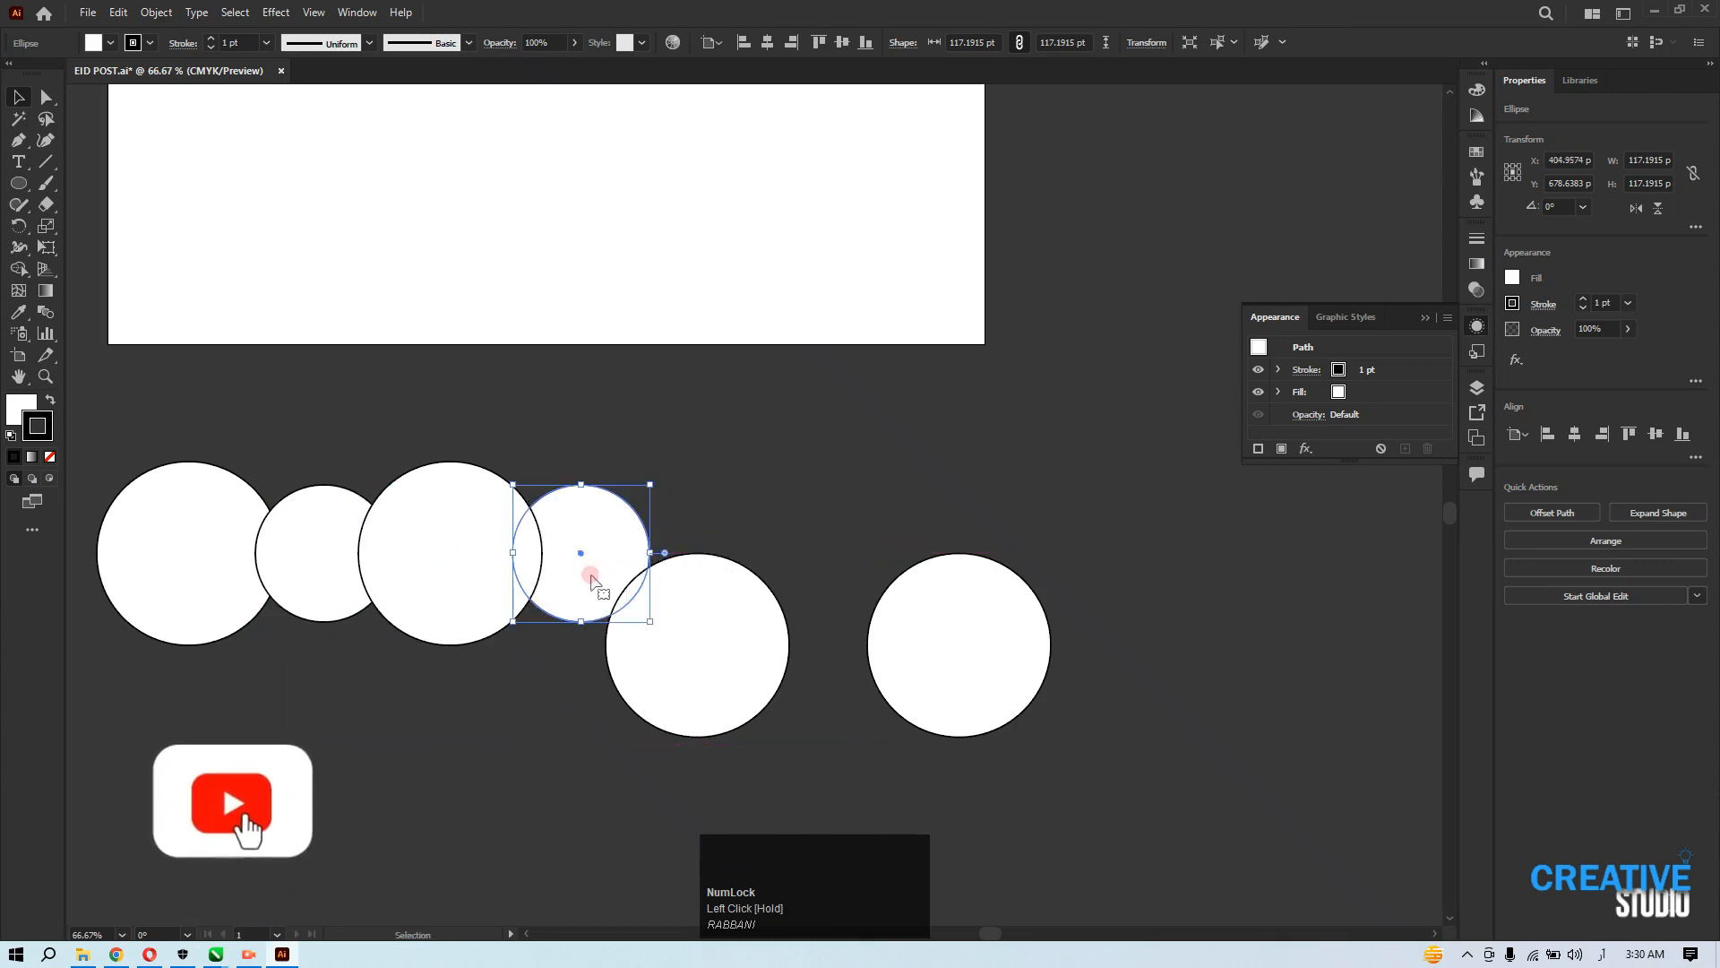
pyautogui.press('Down')
pyautogui.press('Down')
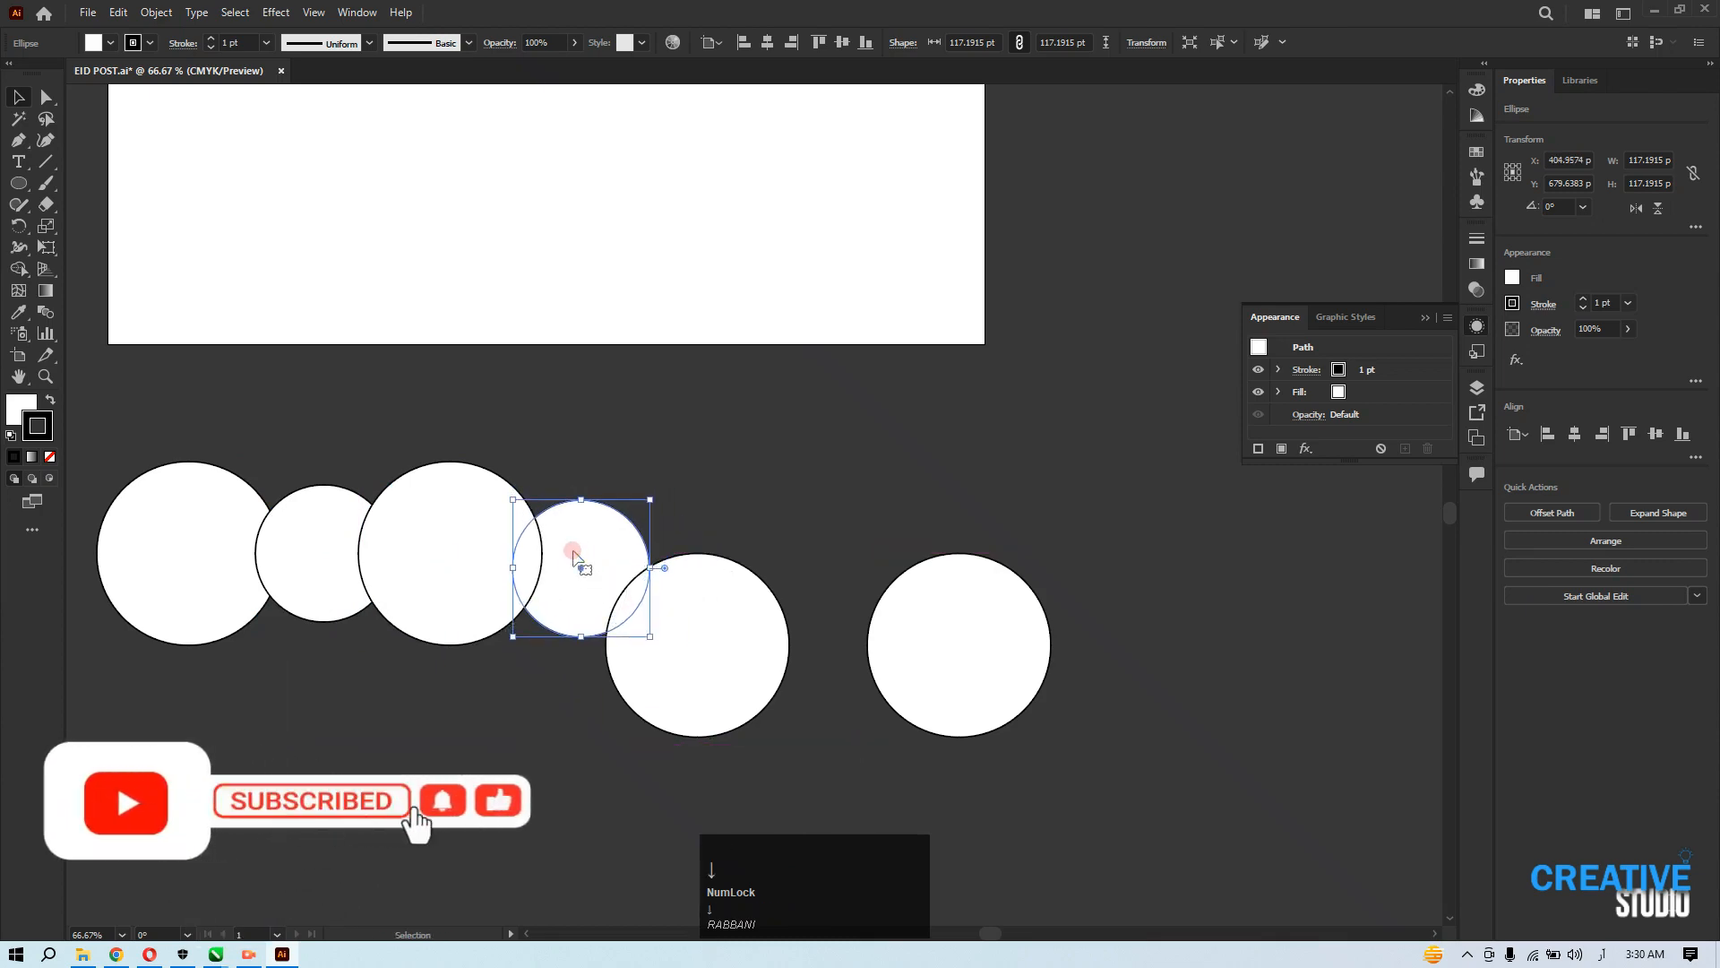
pyautogui.press('Up')
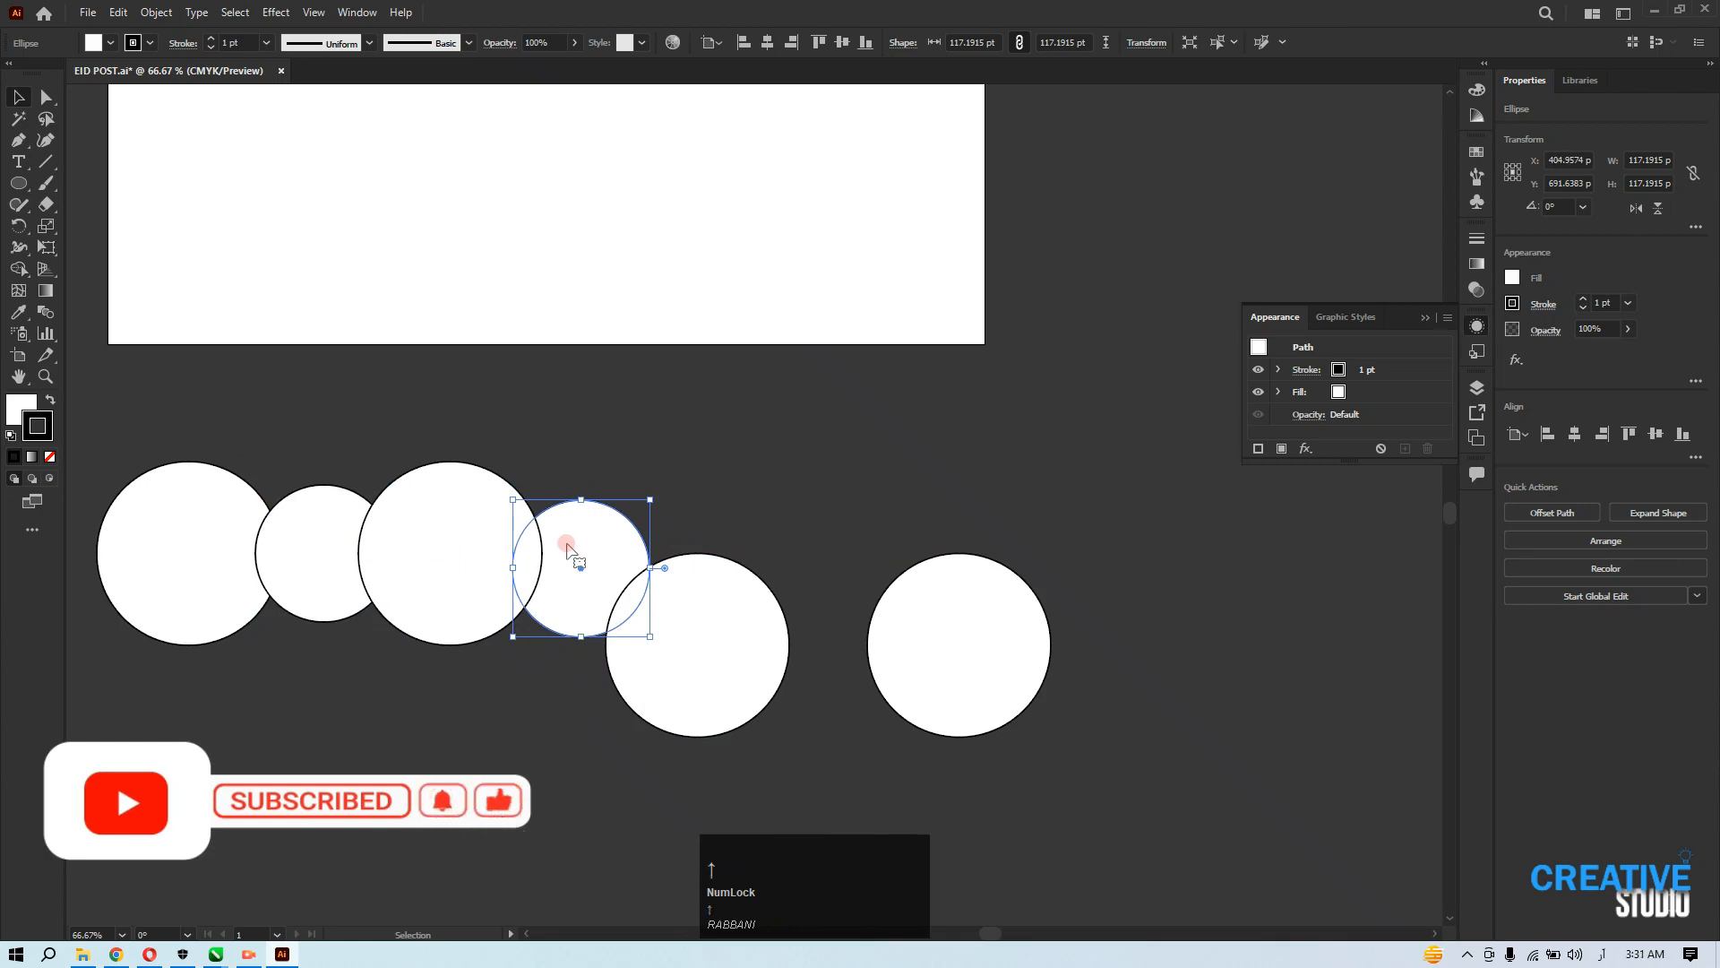
# Copy the small circle between the two lower large circles and nudge the copy down about 24 pt.
pyautogui.moveTo(574, 568); pyautogui.dragTo(819, 582)
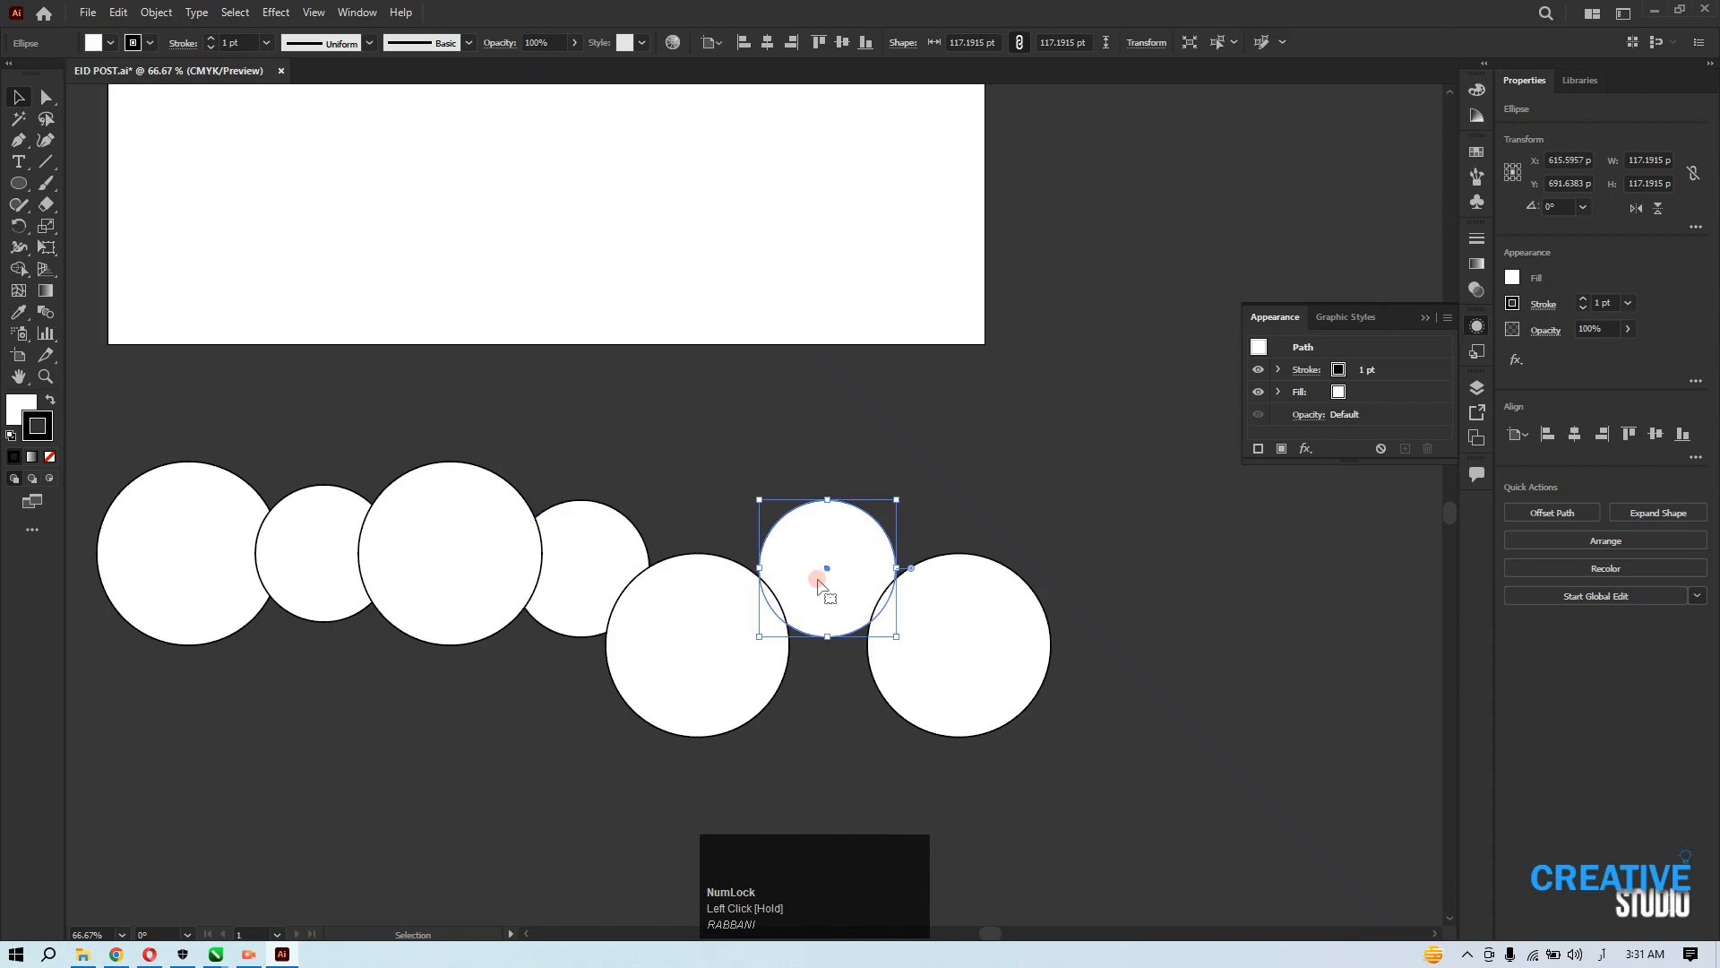
pyautogui.press('Down')
pyautogui.press('Down')
pyautogui.press('Down')
pyautogui.press('Down')
pyautogui.press('Down')
pyautogui.press('Down')
pyautogui.press('Down')
pyautogui.press('Down')
pyautogui.press('Down')
pyautogui.press('Down')
pyautogui.press('Down')
pyautogui.press('Down')
pyautogui.press('Down')
pyautogui.press('Down')
pyautogui.press('Down')
pyautogui.press('Down')
pyautogui.press('Down')
pyautogui.press('Down')
pyautogui.press('Down')
pyautogui.press('Down')
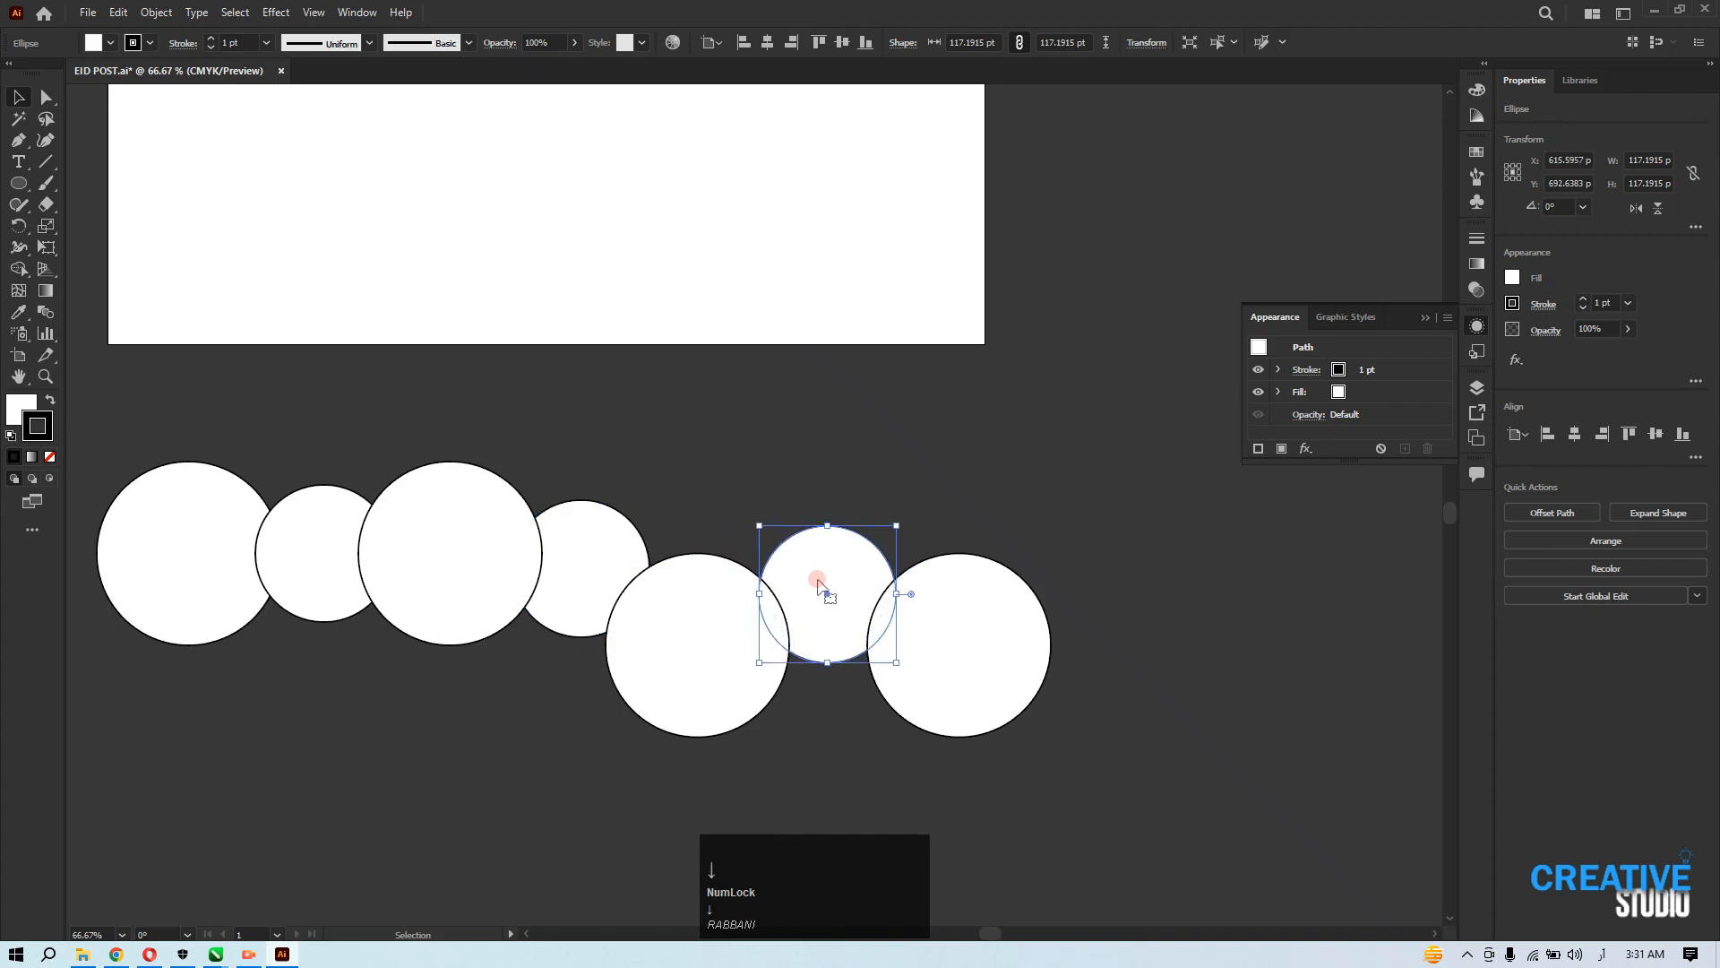
# Duplicate the last large circle up and to the right so it overlaps the end of the row.
pyautogui.moveTo(851, 502); pyautogui.dragTo(627, 513)
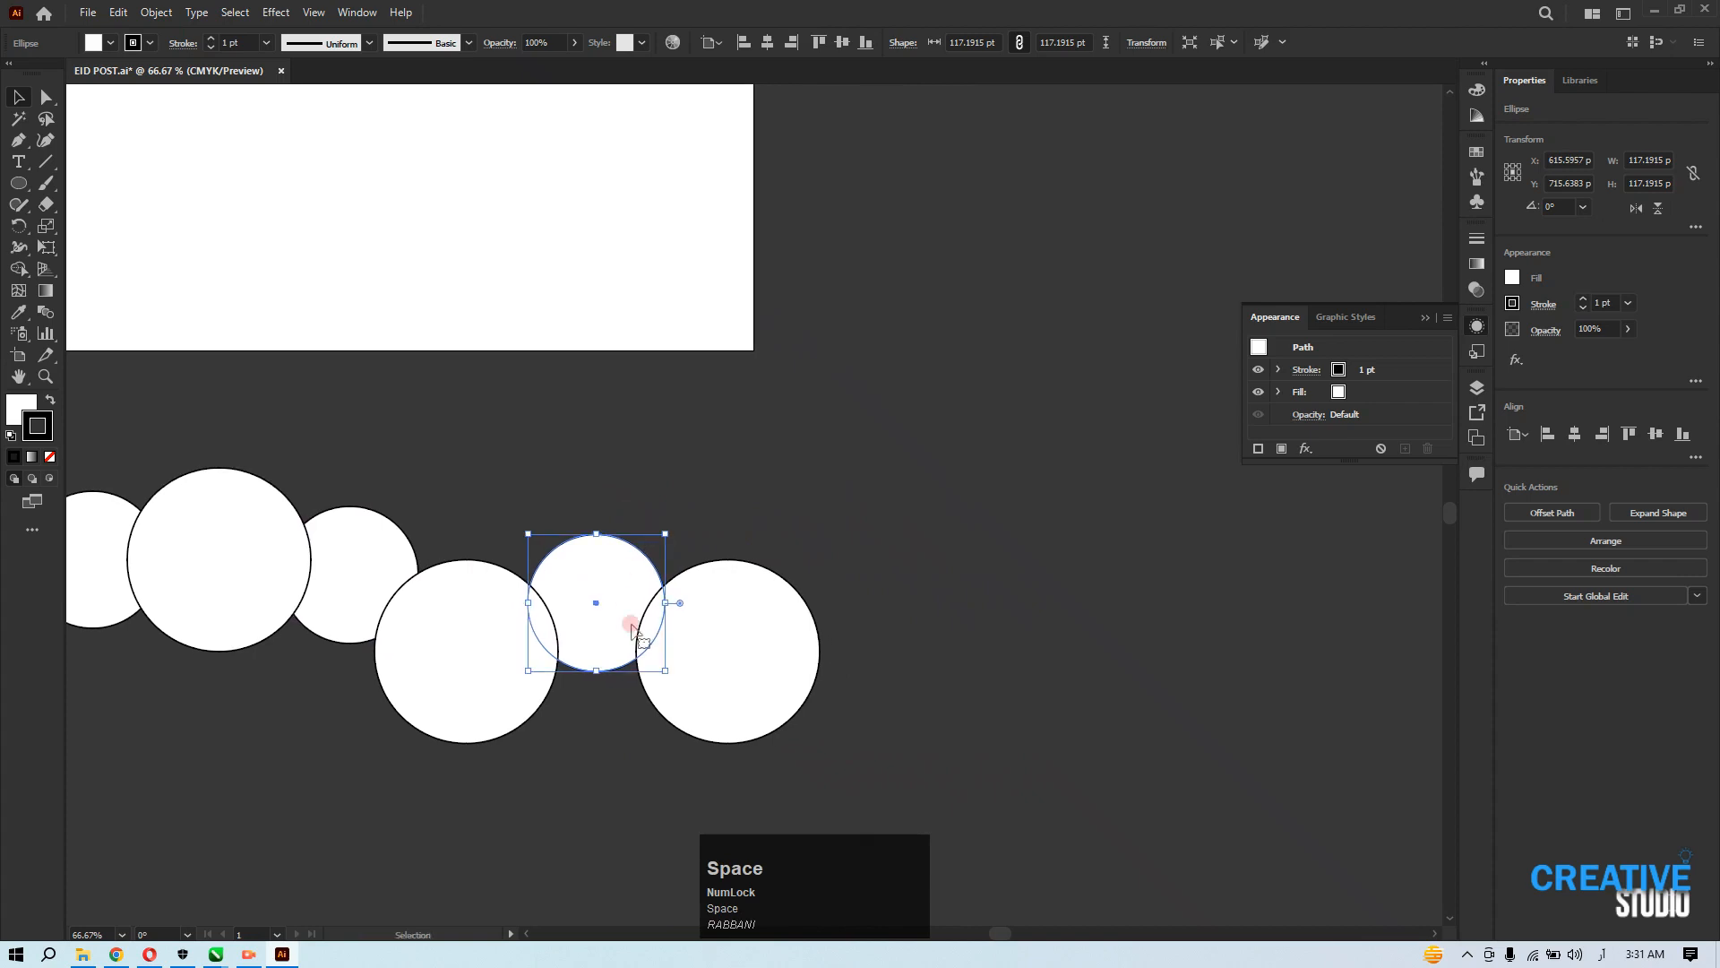
pyautogui.moveTo(749, 650); pyautogui.dragTo(868, 598)
pyautogui.press('alt')
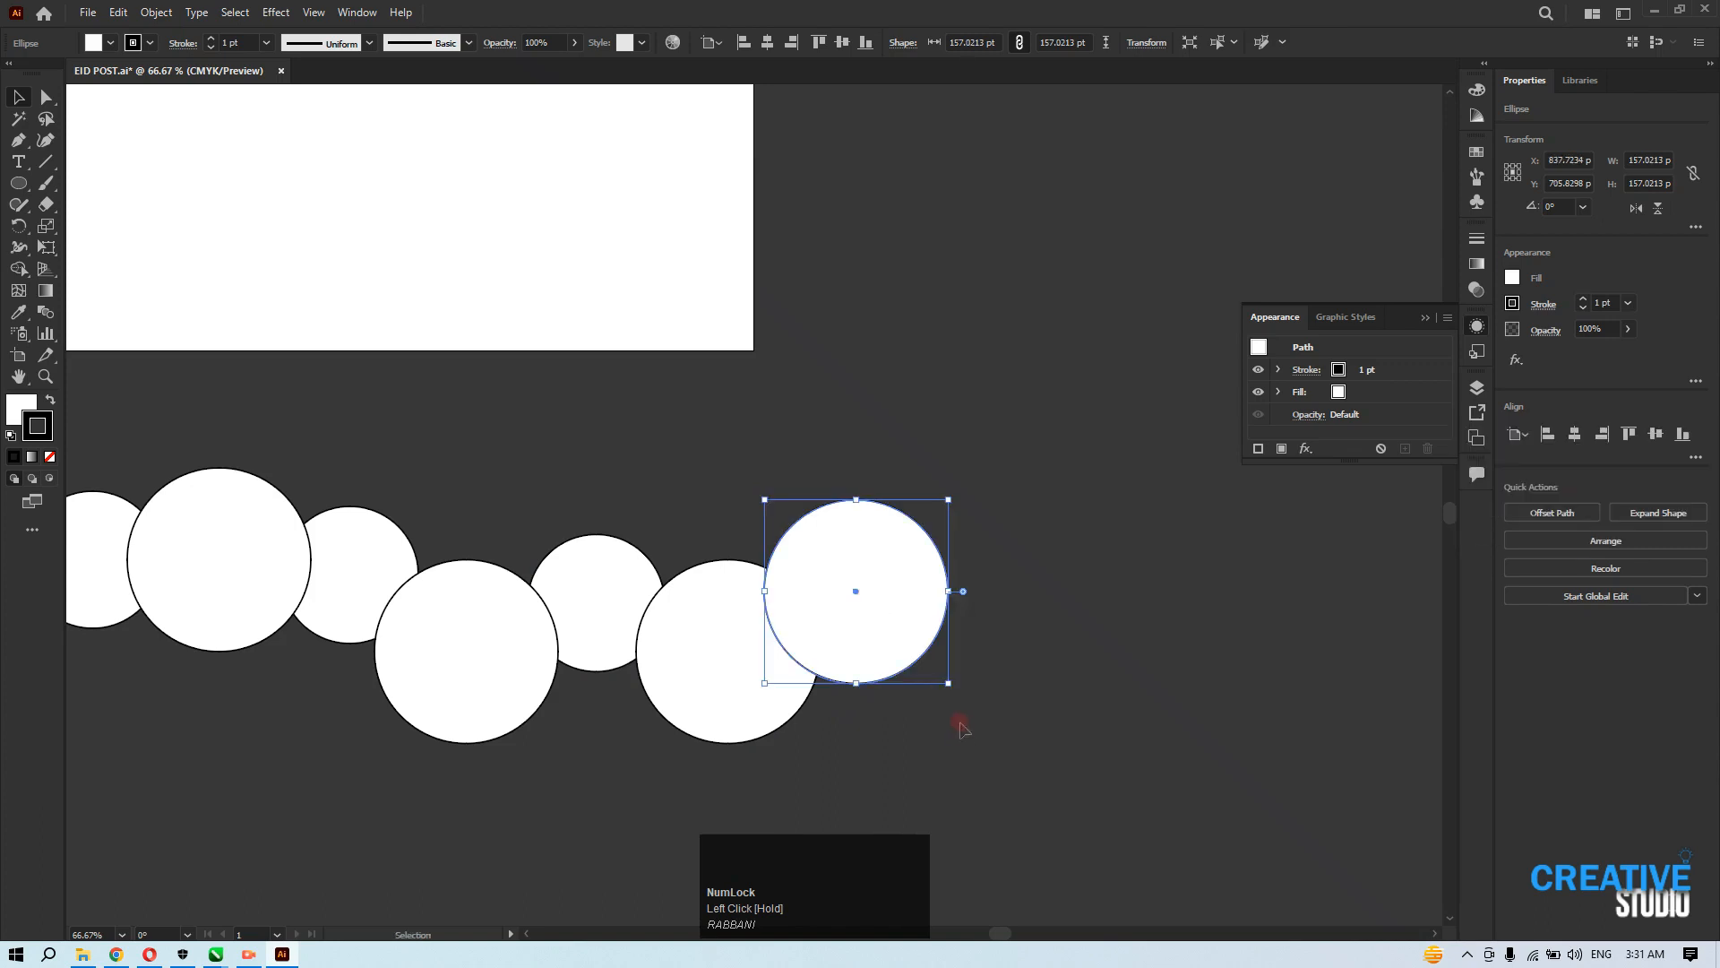
# Extend the row to the right with a copy of the small circle followed by a copy of the large circle.
pyautogui.press('space')
pyautogui.moveTo(858, 714); pyautogui.dragTo(586, 667)
pyautogui.moveTo(372, 563); pyautogui.dragTo(790, 570)
pyautogui.moveTo(595, 549); pyautogui.dragTo(869, 592)
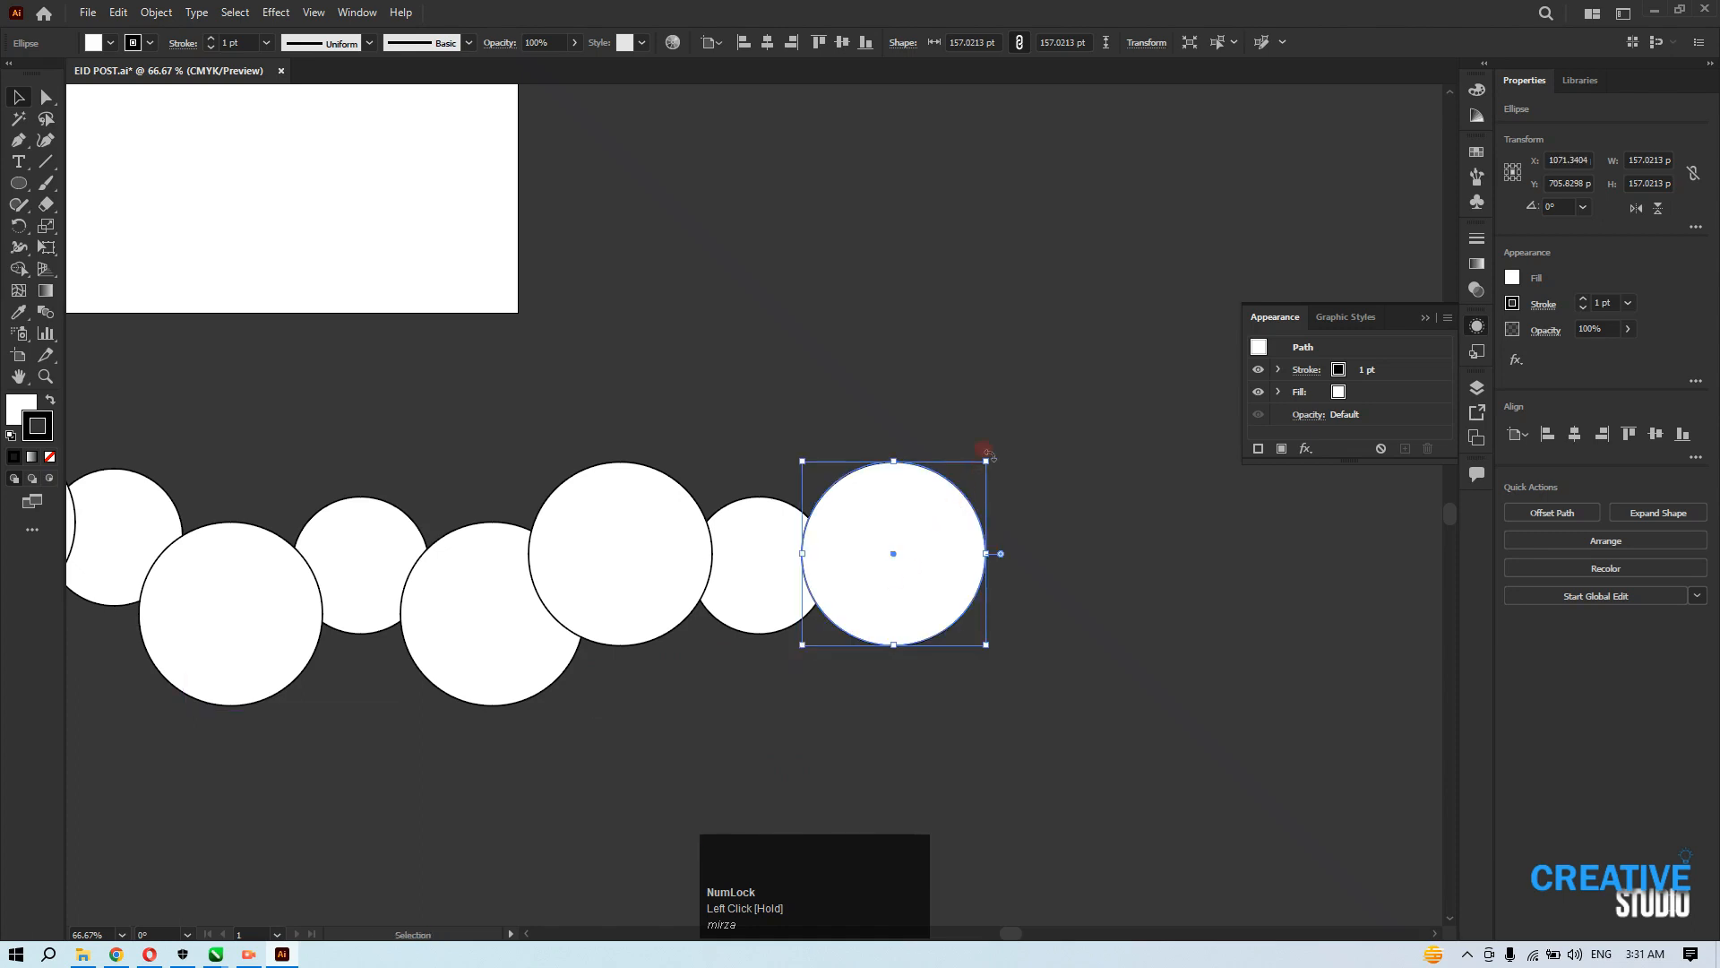
# Shrink the last large circle proportionally and add a small circle after it, scaled down to about 91 pt.
pyautogui.moveTo(986, 459); pyautogui.dragTo(955, 475)
pyautogui.moveTo(766, 572); pyautogui.dragTo(1005, 588)
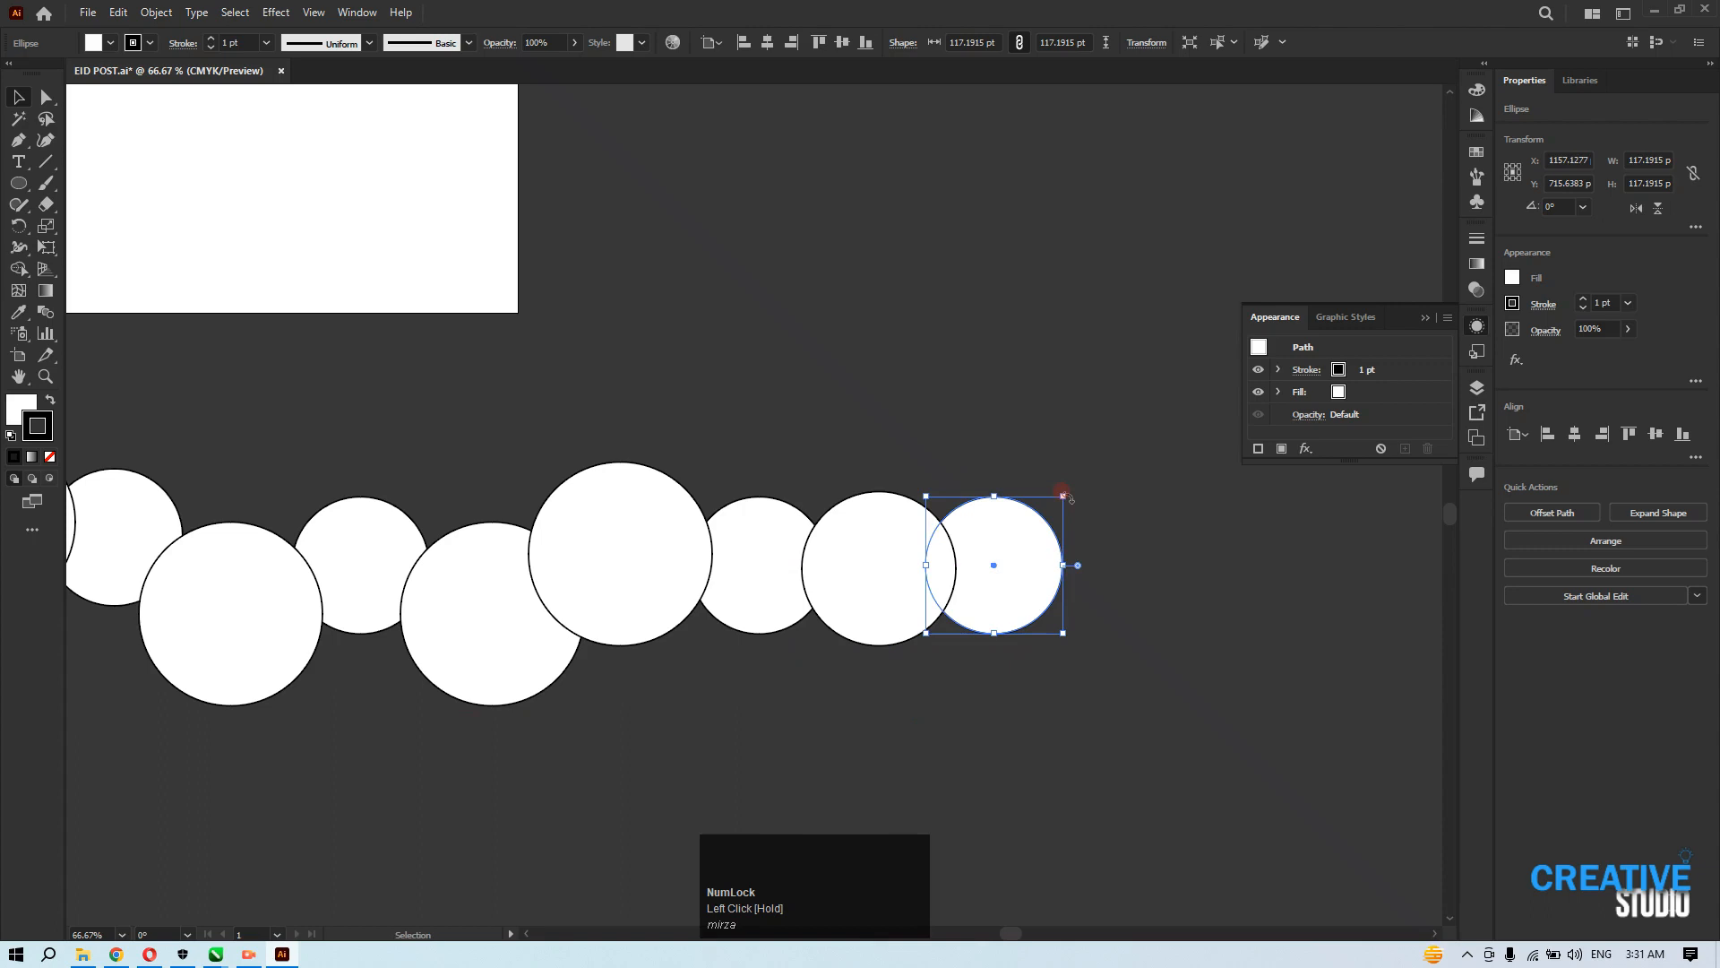
pyautogui.moveTo(1063, 495); pyautogui.dragTo(1031, 527)
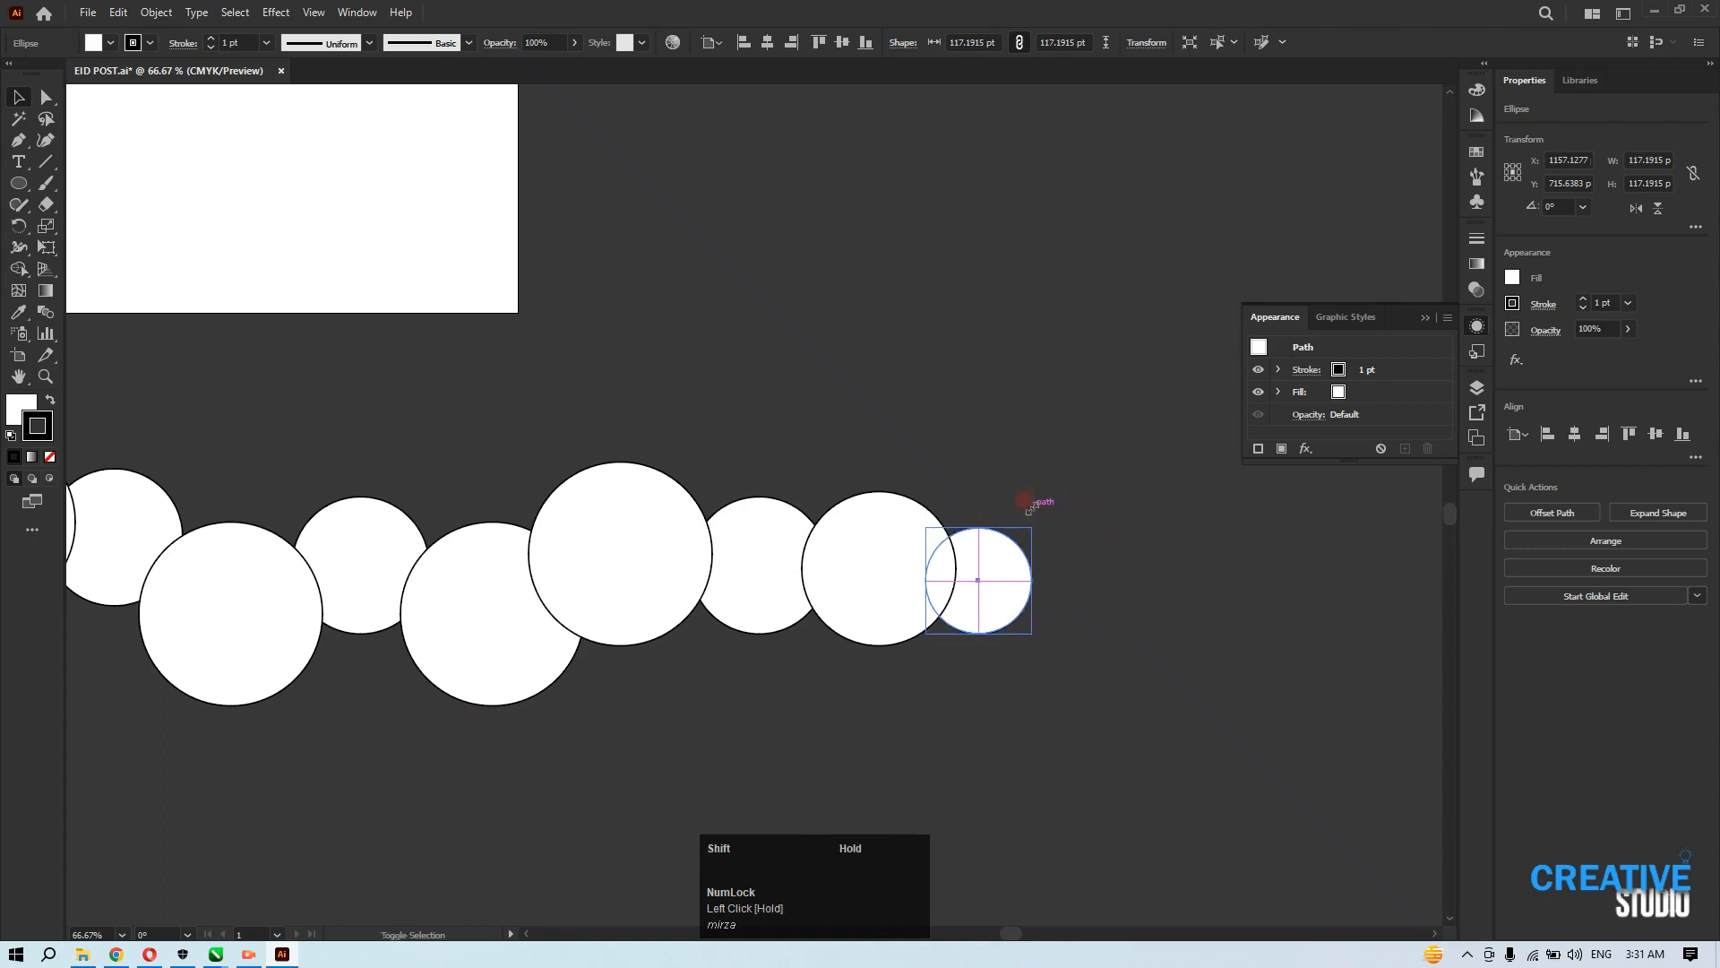
# Enlarge the small circle between the two lowest large circles to about 151 pt.
pyautogui.moveTo(789, 560); pyautogui.dragTo(884, 538)
pyautogui.scroll(-1, 852, 530)
pyautogui.moveTo(568, 561); pyautogui.dragTo(719, 624)
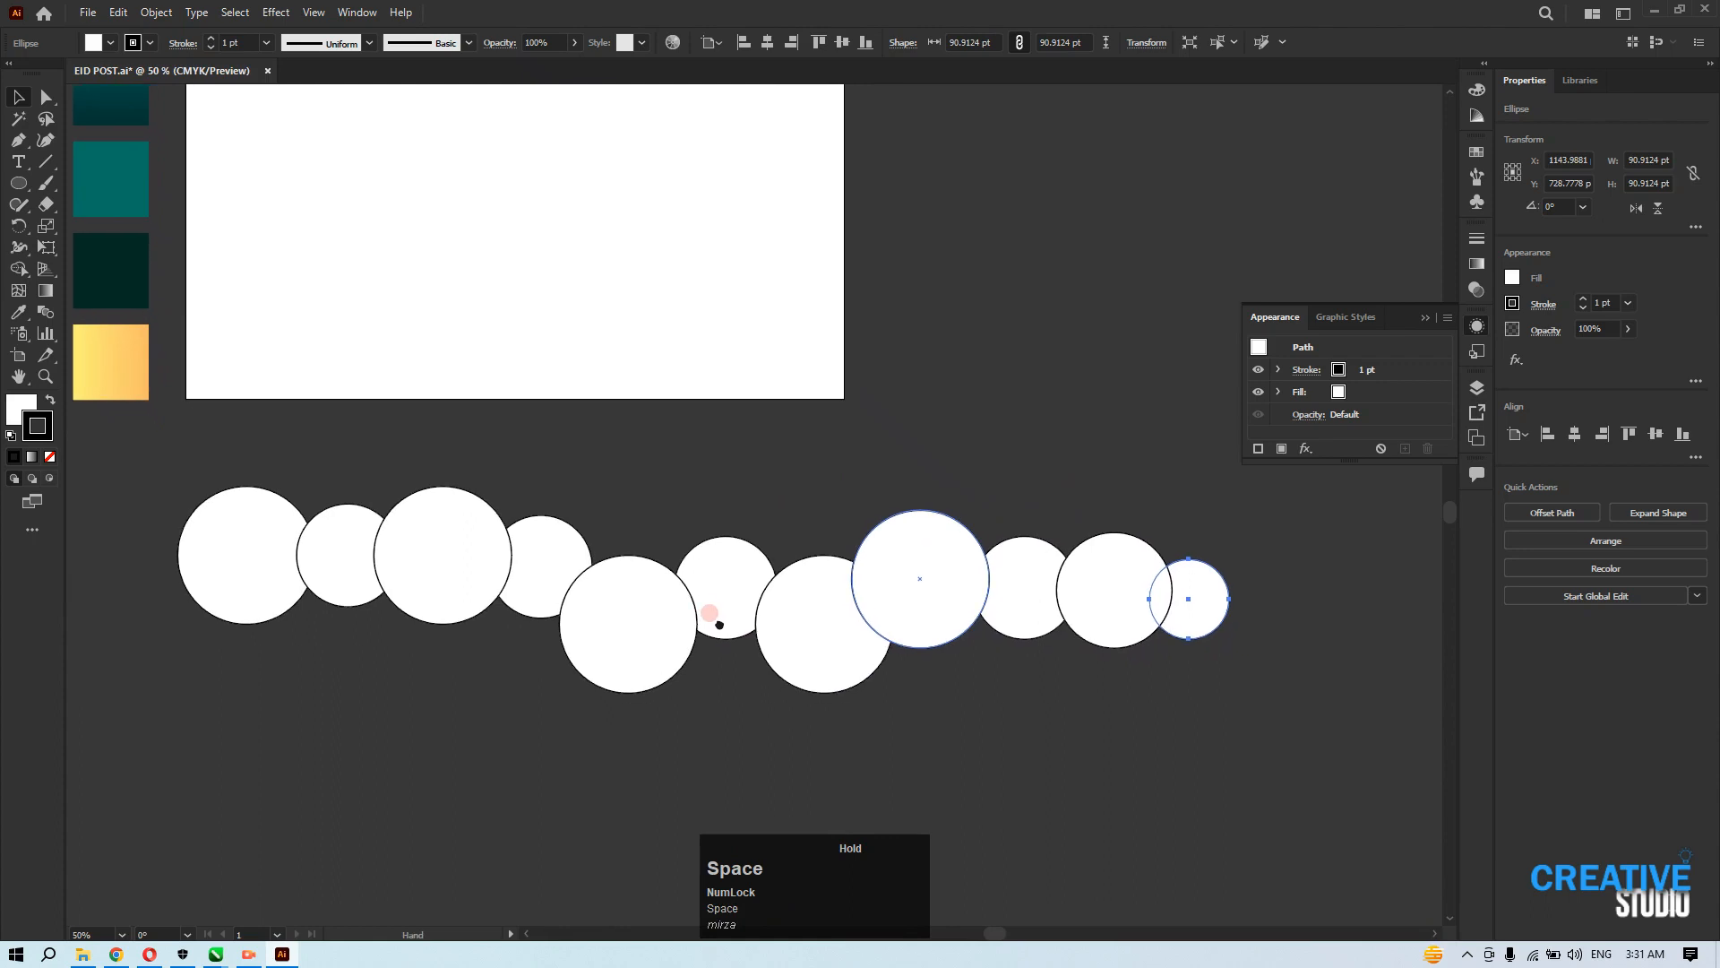
pyautogui.click(724, 576)
pyautogui.moveTo(777, 538)
pyautogui.mouseDown()
pyautogui.moveTo(779, 518)
pyautogui.moveTo(815, 525)
pyautogui.moveTo(776, 576)
pyautogui.moveTo(766, 557)
pyautogui.mouseUp()
# Select all the circles and merge the overlapping row into one cloud shape with the Shape Builder tool.
pyautogui.scroll(-1, 766, 556)
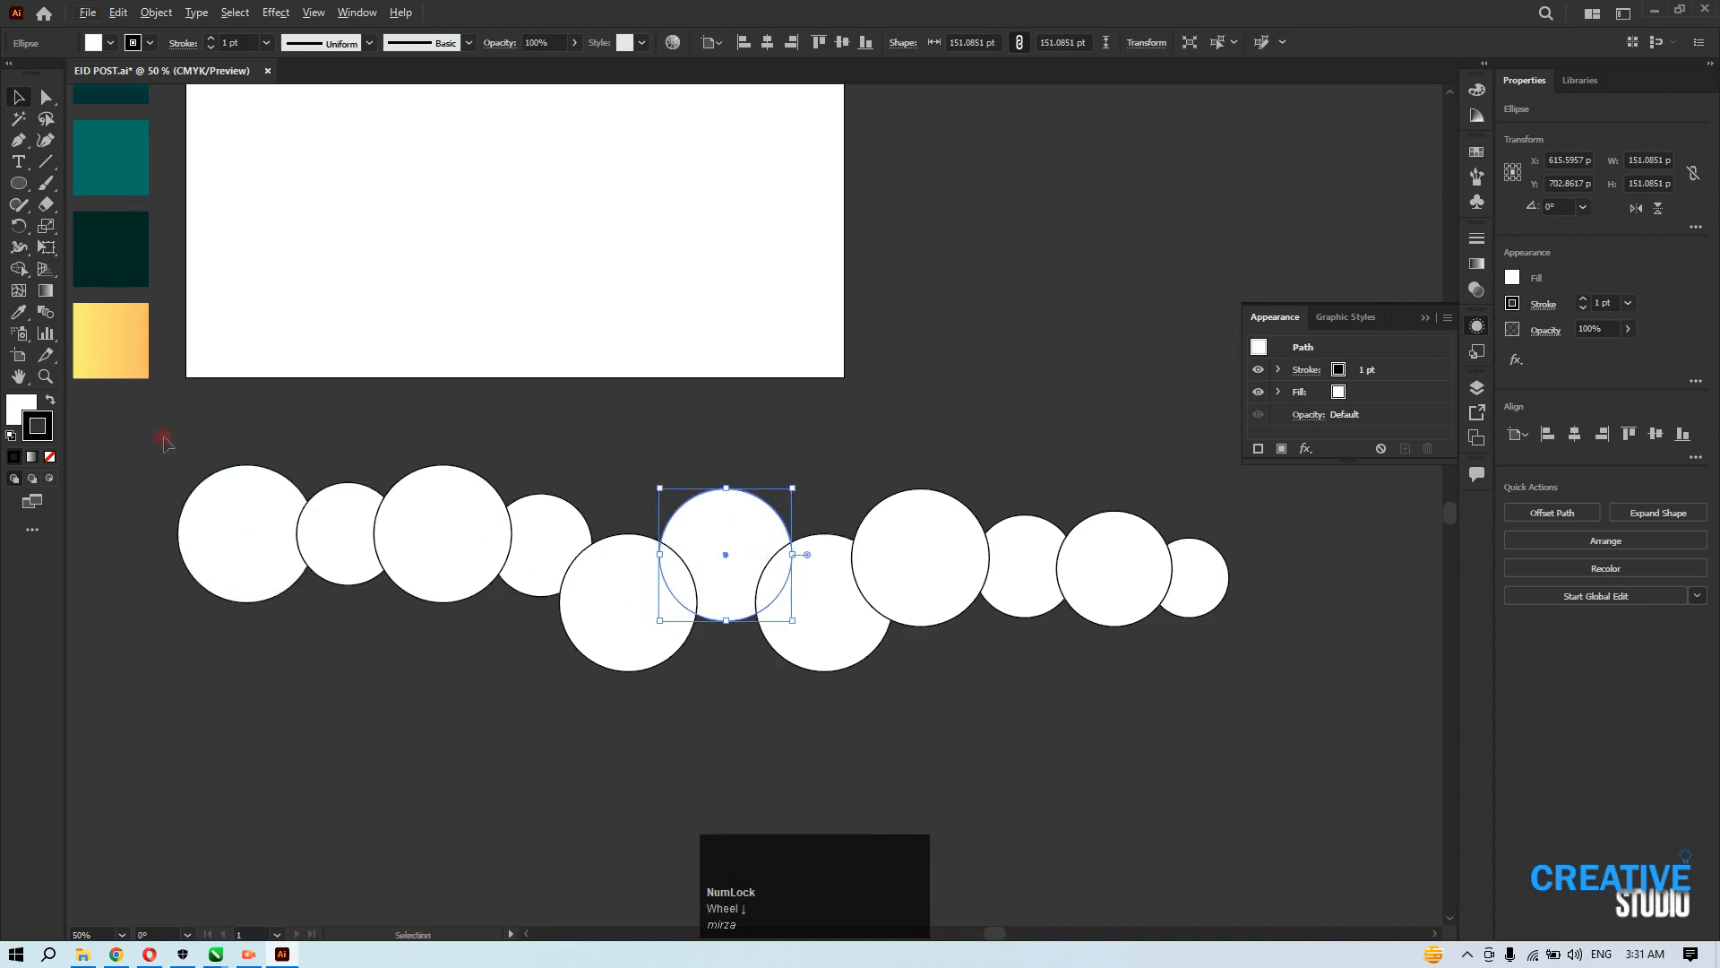
pyautogui.moveTo(164, 441); pyautogui.dragTo(894, 660)
pyautogui.moveTo(1225, 718); pyautogui.dragTo(1227, 719)
pyautogui.moveTo(868, 610); pyautogui.dragTo(805, 603)
pyautogui.hotkey('shift', 'm')
pyautogui.moveTo(192, 542)
pyautogui.mouseDown()
pyautogui.moveTo(434, 551)
pyautogui.moveTo(589, 593)
pyautogui.moveTo(667, 571)
pyautogui.moveTo(779, 589)
pyautogui.moveTo(1111, 589)
pyautogui.mouseUp()
pyautogui.scroll(-1, 508, 598)
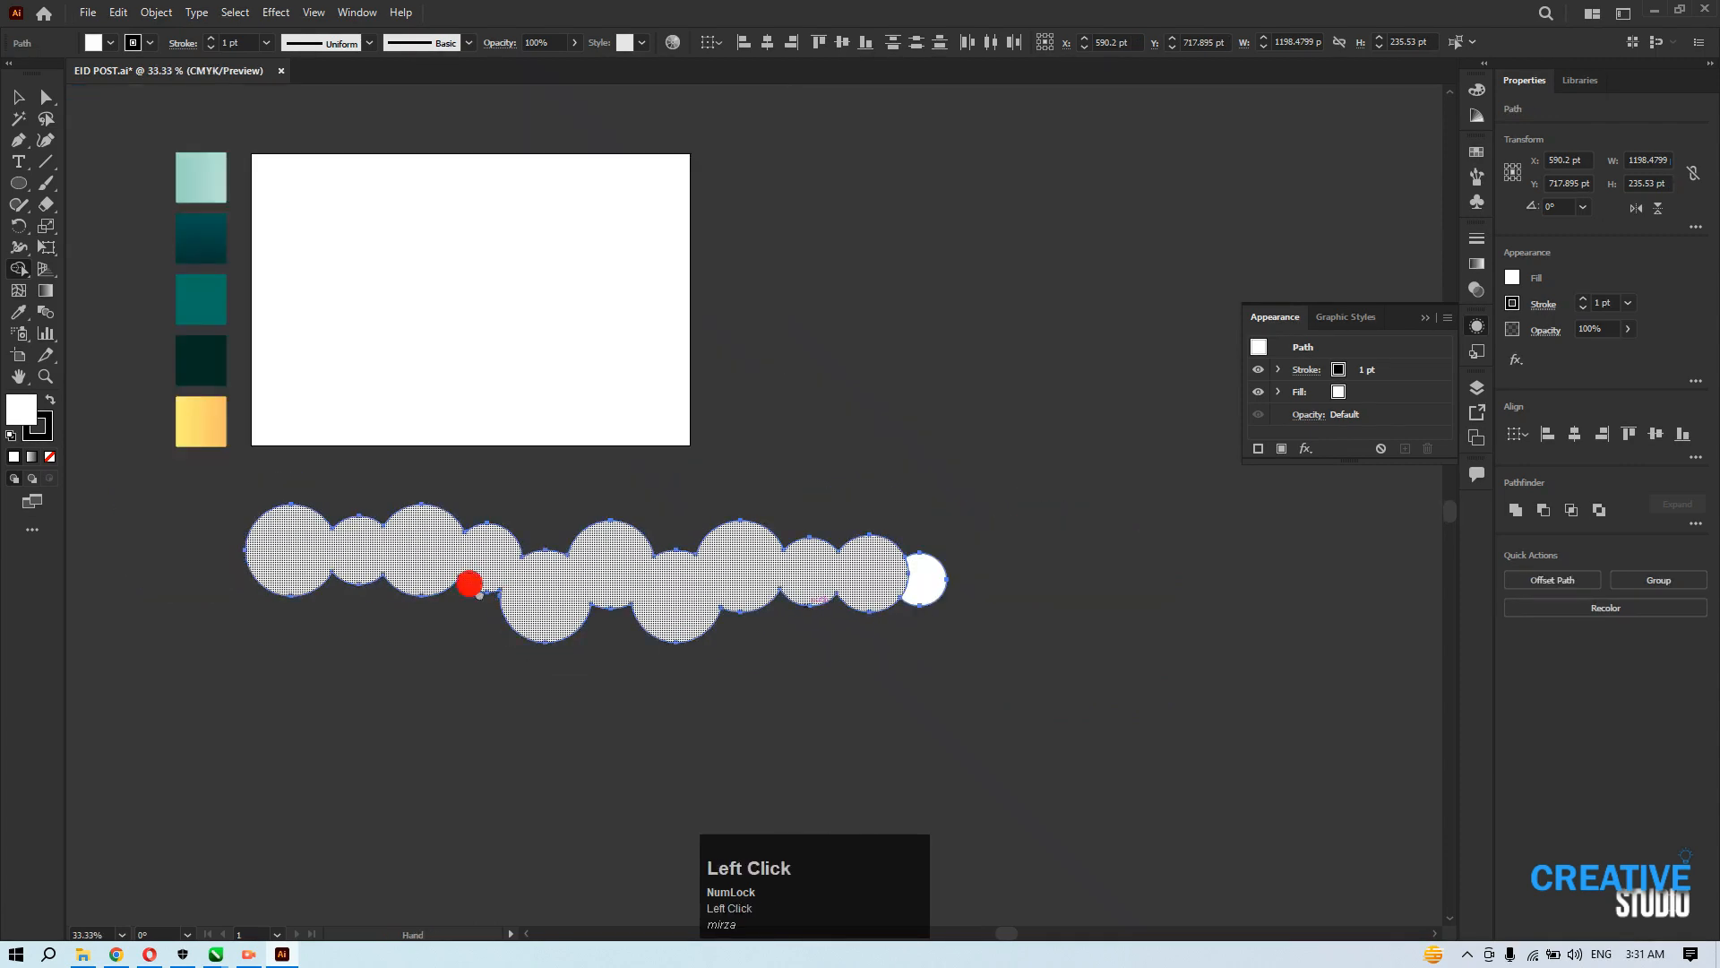
# Select the merged cloud together with the separate small end circle and group them.
pyautogui.moveTo(469, 588); pyautogui.dragTo(503, 660)
pyautogui.click(18, 97)
pyautogui.click(607, 630)
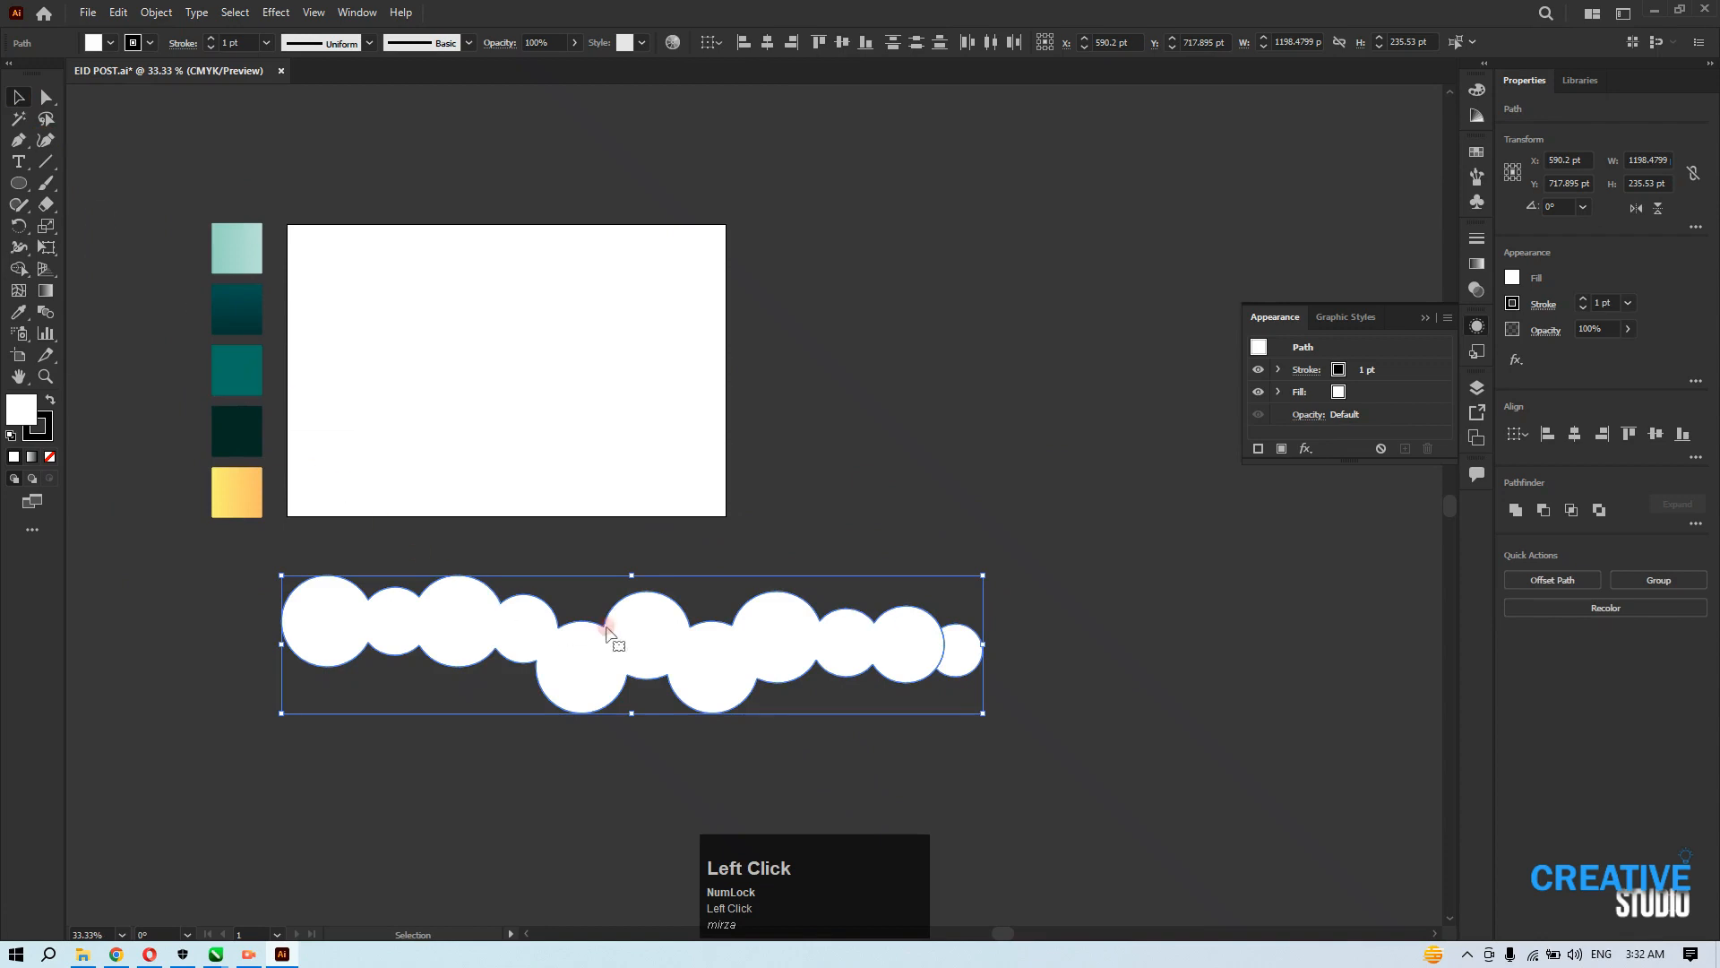
pyautogui.click(984, 571)
pyautogui.click(936, 627)
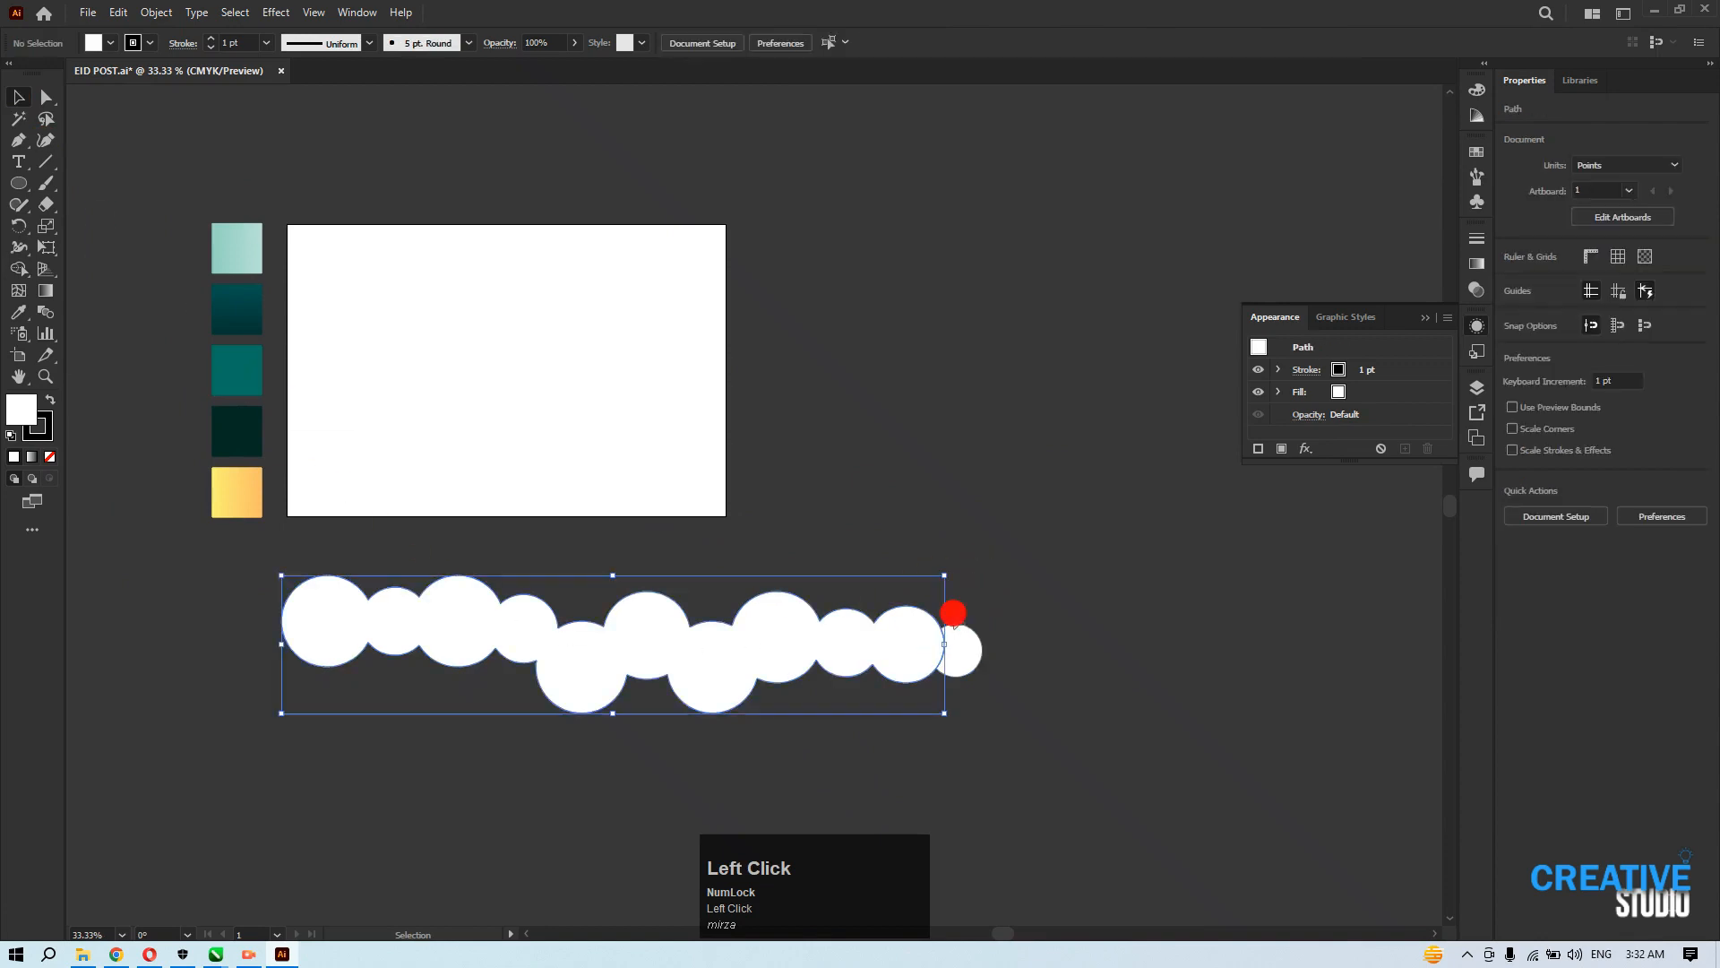
pyautogui.moveTo(1022, 543); pyautogui.dragTo(520, 680)
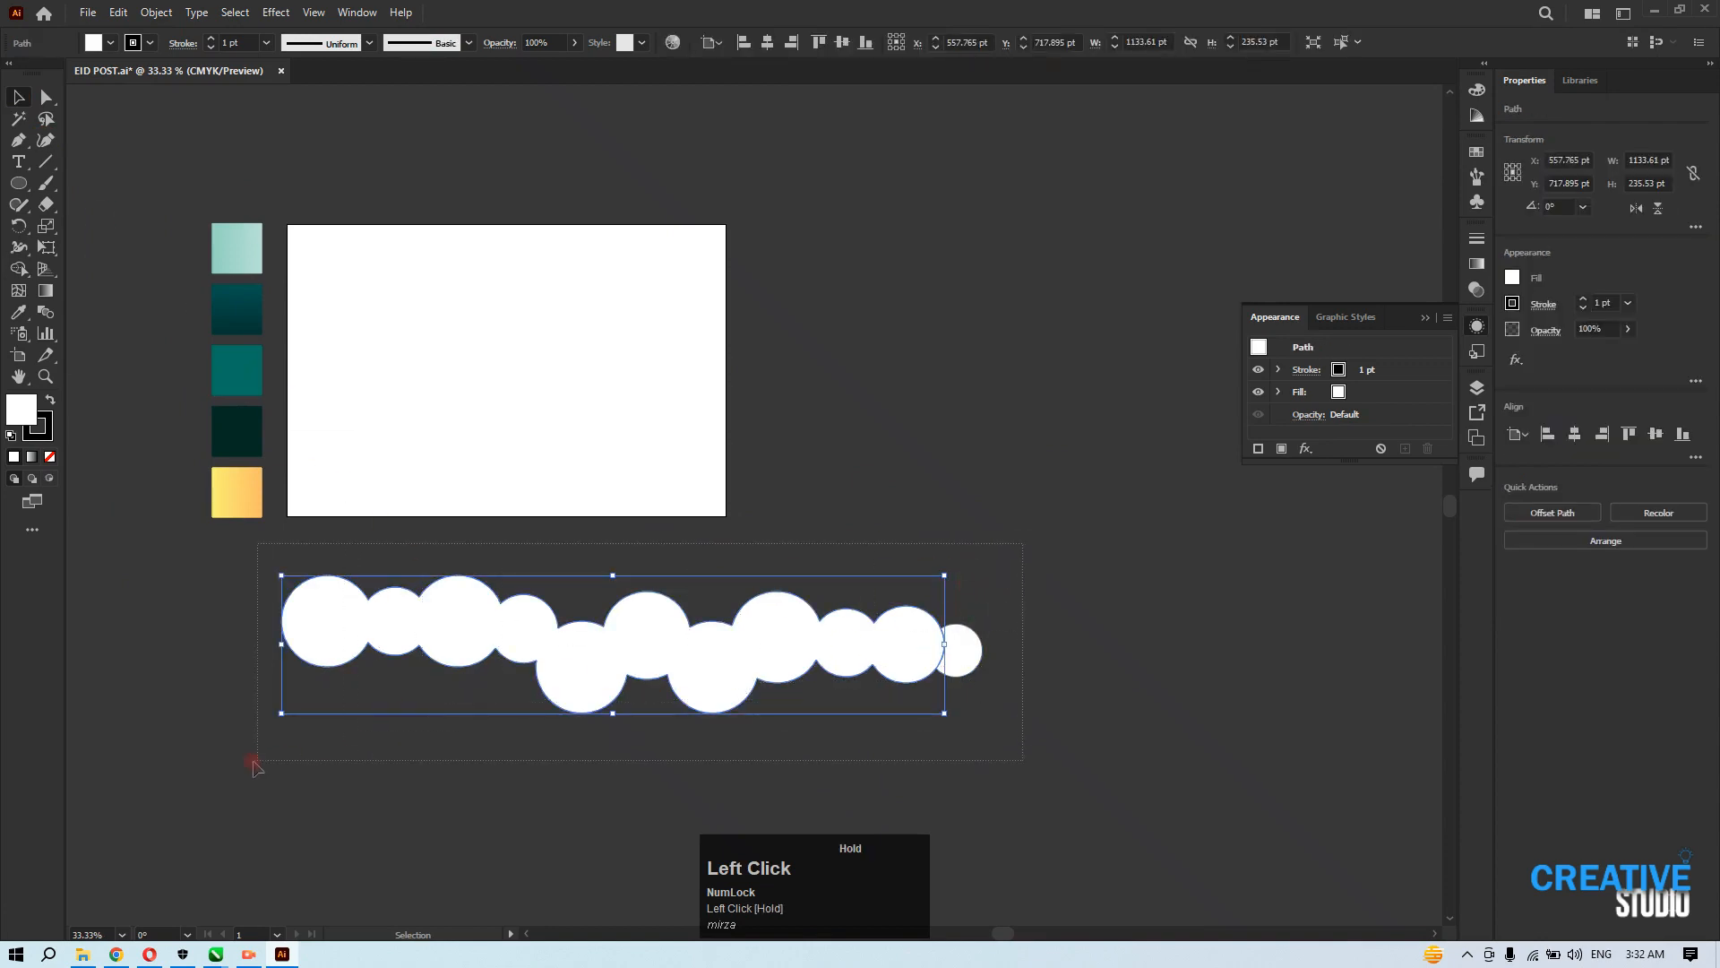
pyautogui.moveTo(257, 766); pyautogui.dragTo(254, 762)
pyautogui.hotkey('ctrl', 'g')
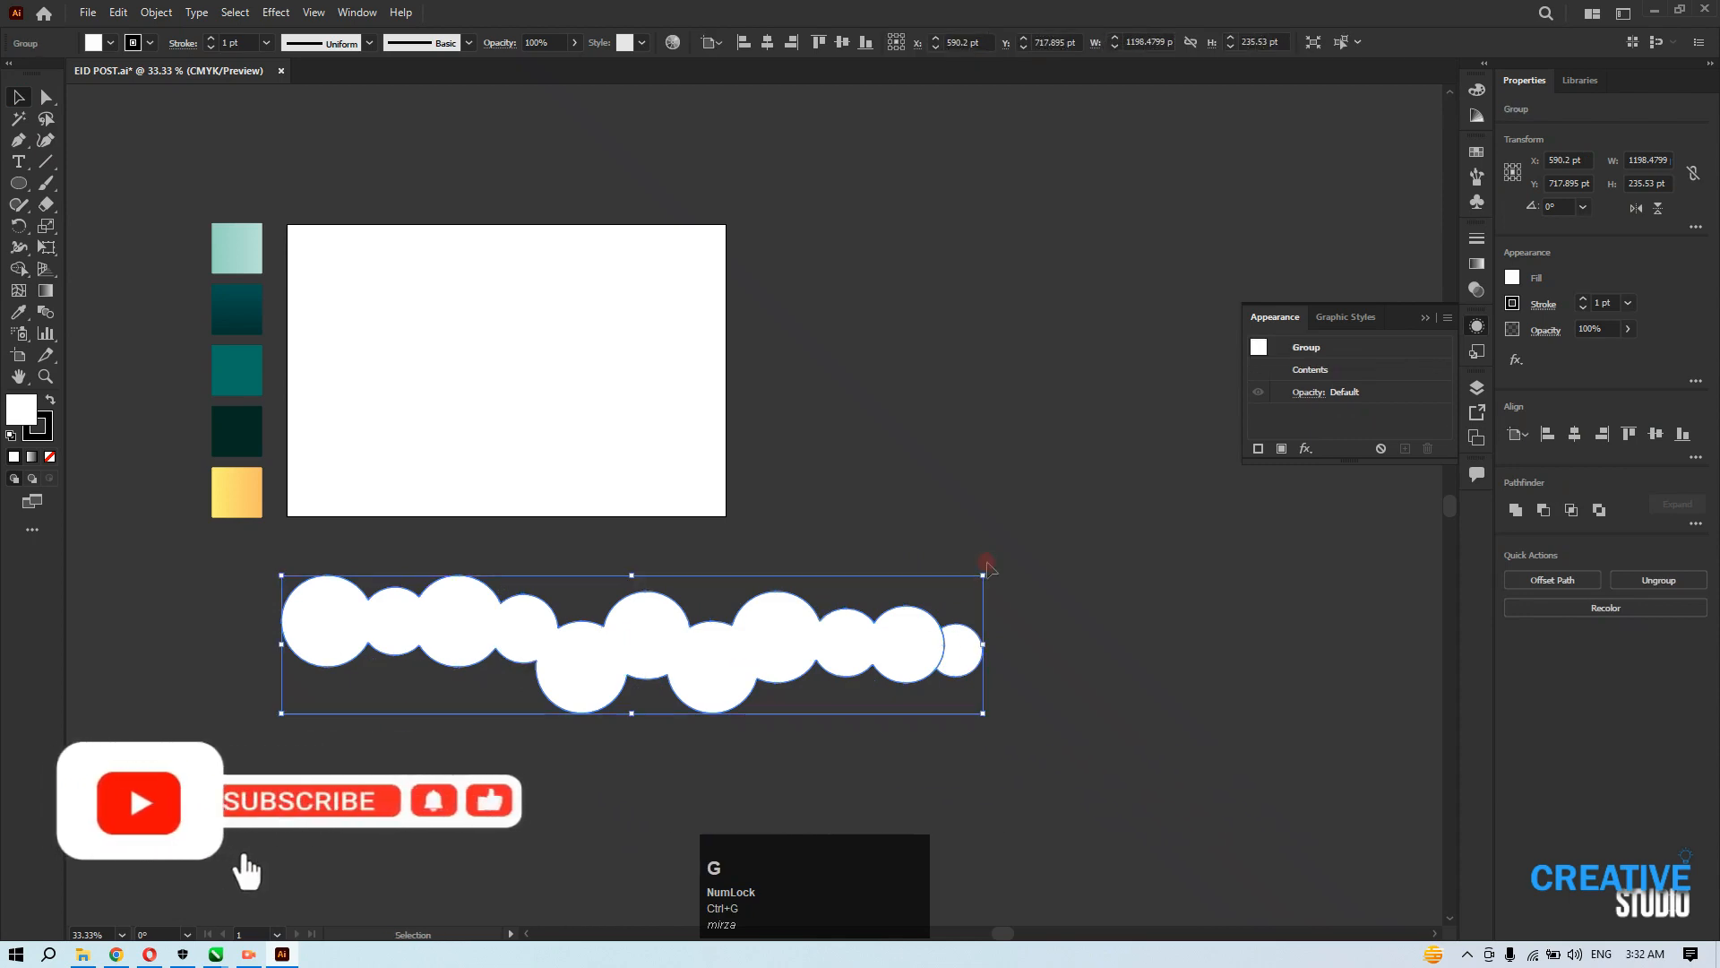
# Merge the small end circle into the cloud with Shape Builder and scale the cloud down to about 724 pt wide.
pyautogui.hotkey('shift', 'm')
pyautogui.moveTo(952, 637); pyautogui.dragTo(905, 661)
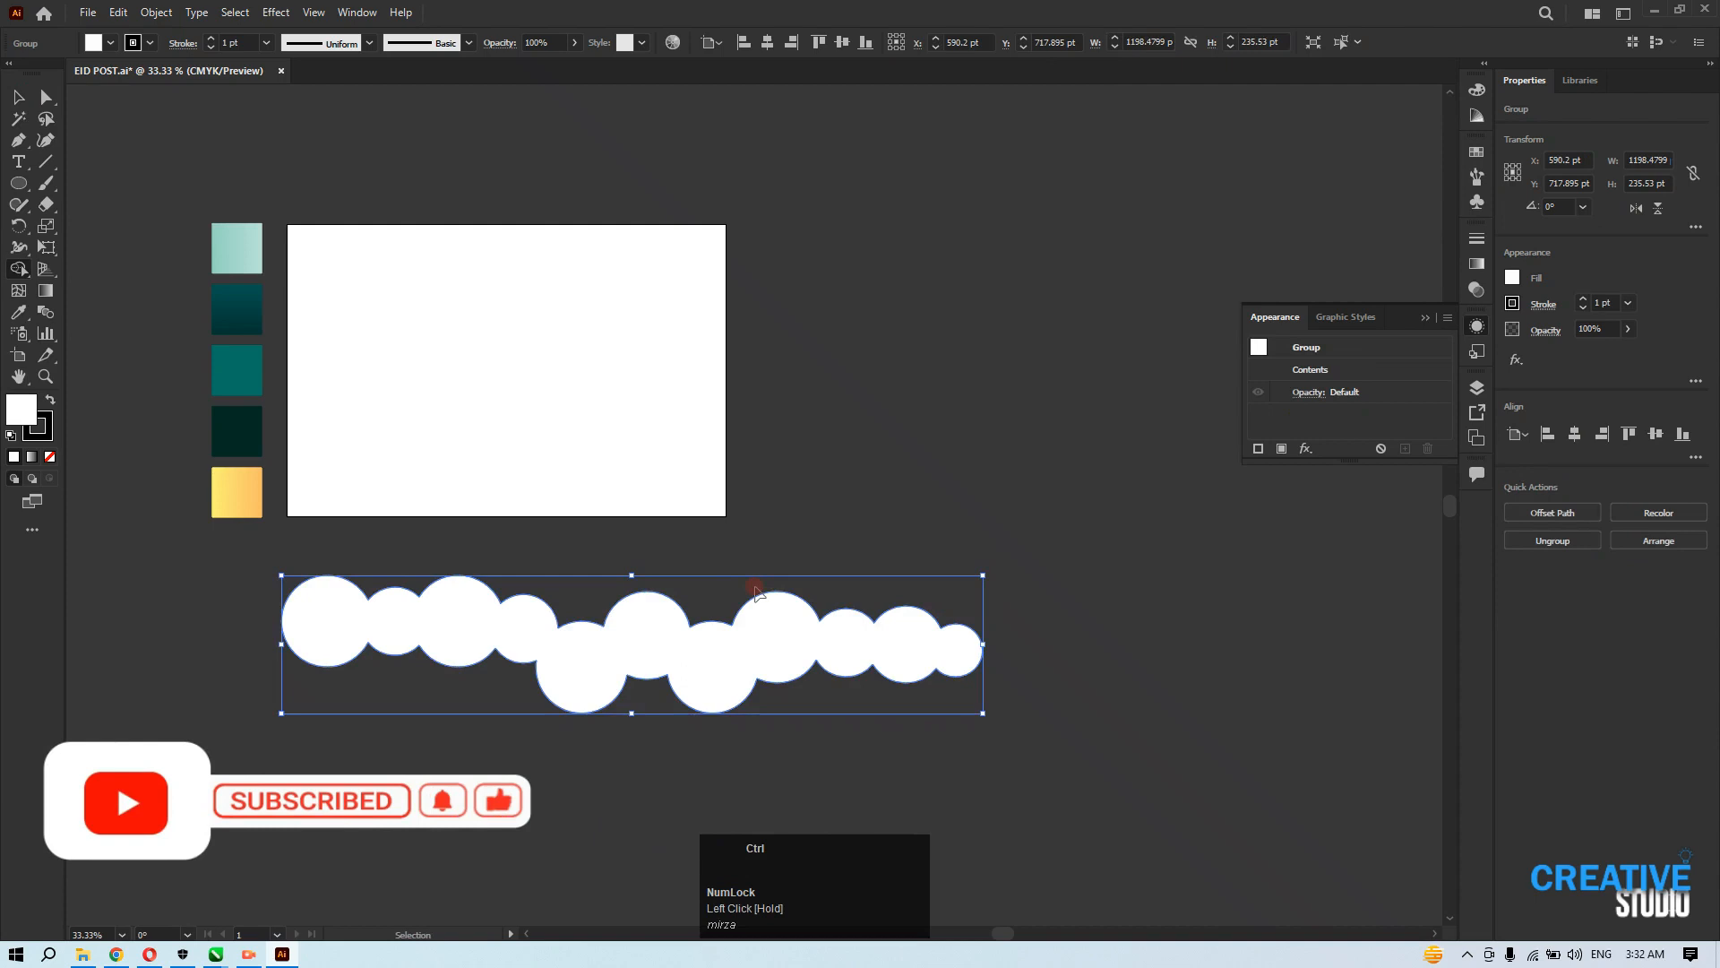
pyautogui.press('v')
pyautogui.moveTo(983, 577); pyautogui.dragTo(701, 600)
pyautogui.hotkey('ctrl', 'z')
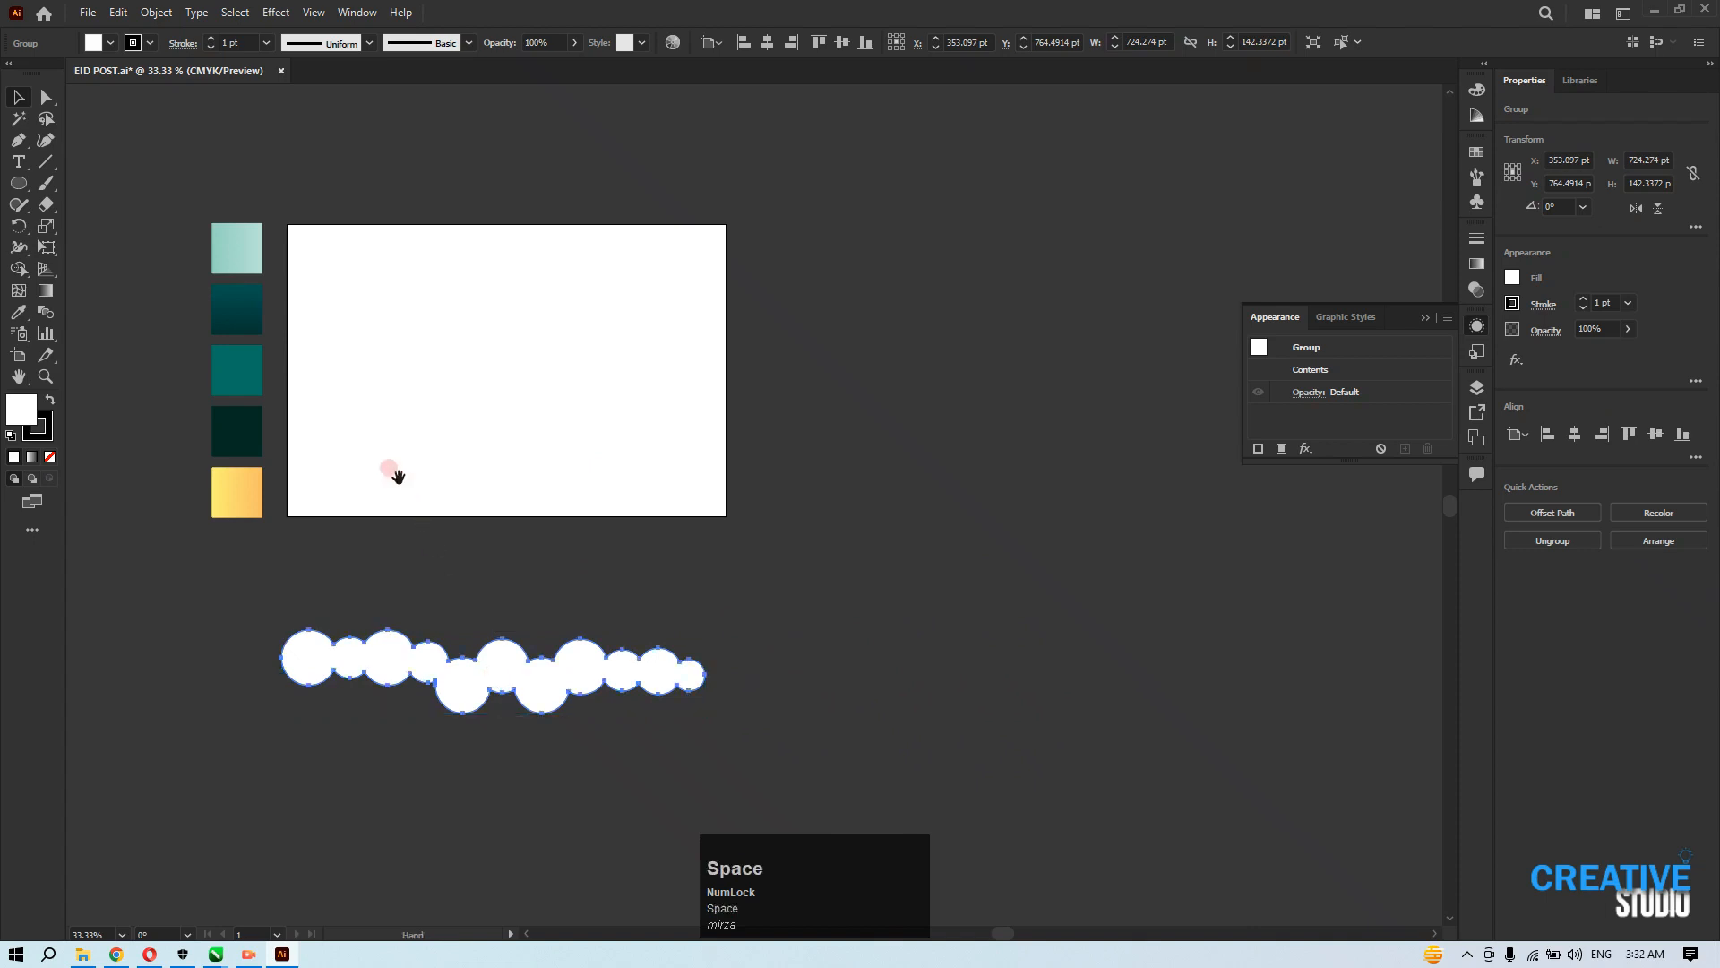
# Draw a 750 x 500 pt rectangle covering the whole artboard, with the Appearance panel collapsed.
pyautogui.moveTo(396, 473); pyautogui.dragTo(472, 518)
pyautogui.scroll(1, 476, 525)
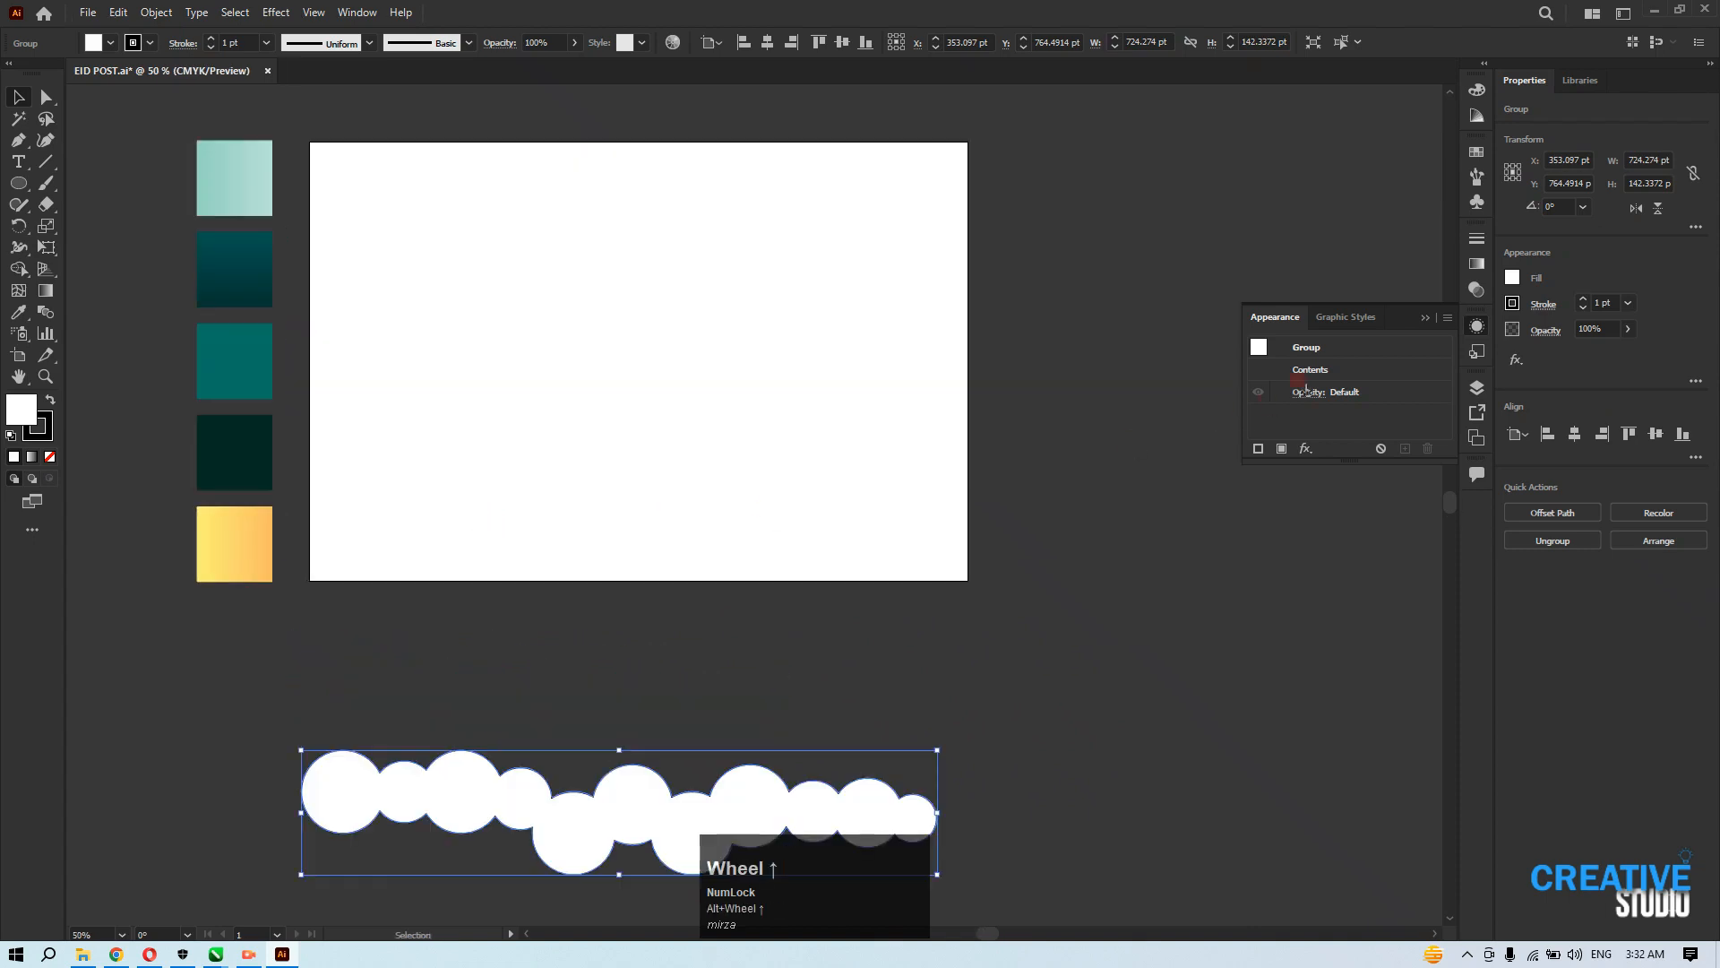
pyautogui.click(1424, 320)
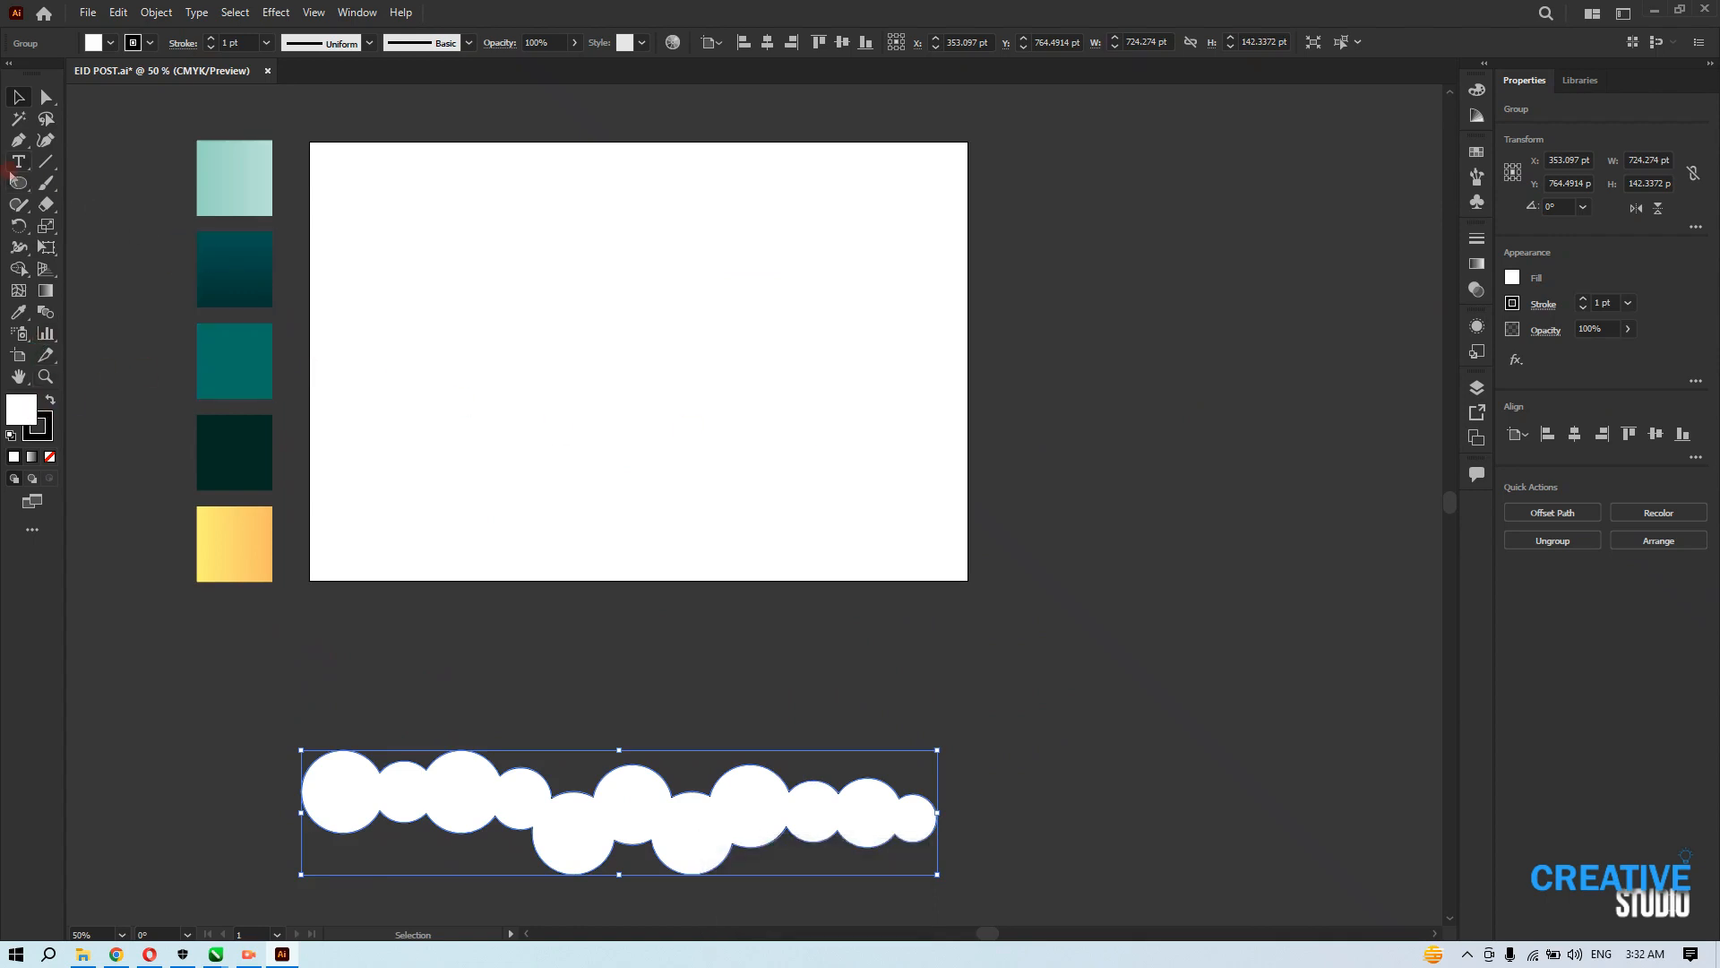
pyautogui.moveTo(16, 186); pyautogui.dragTo(71, 185)
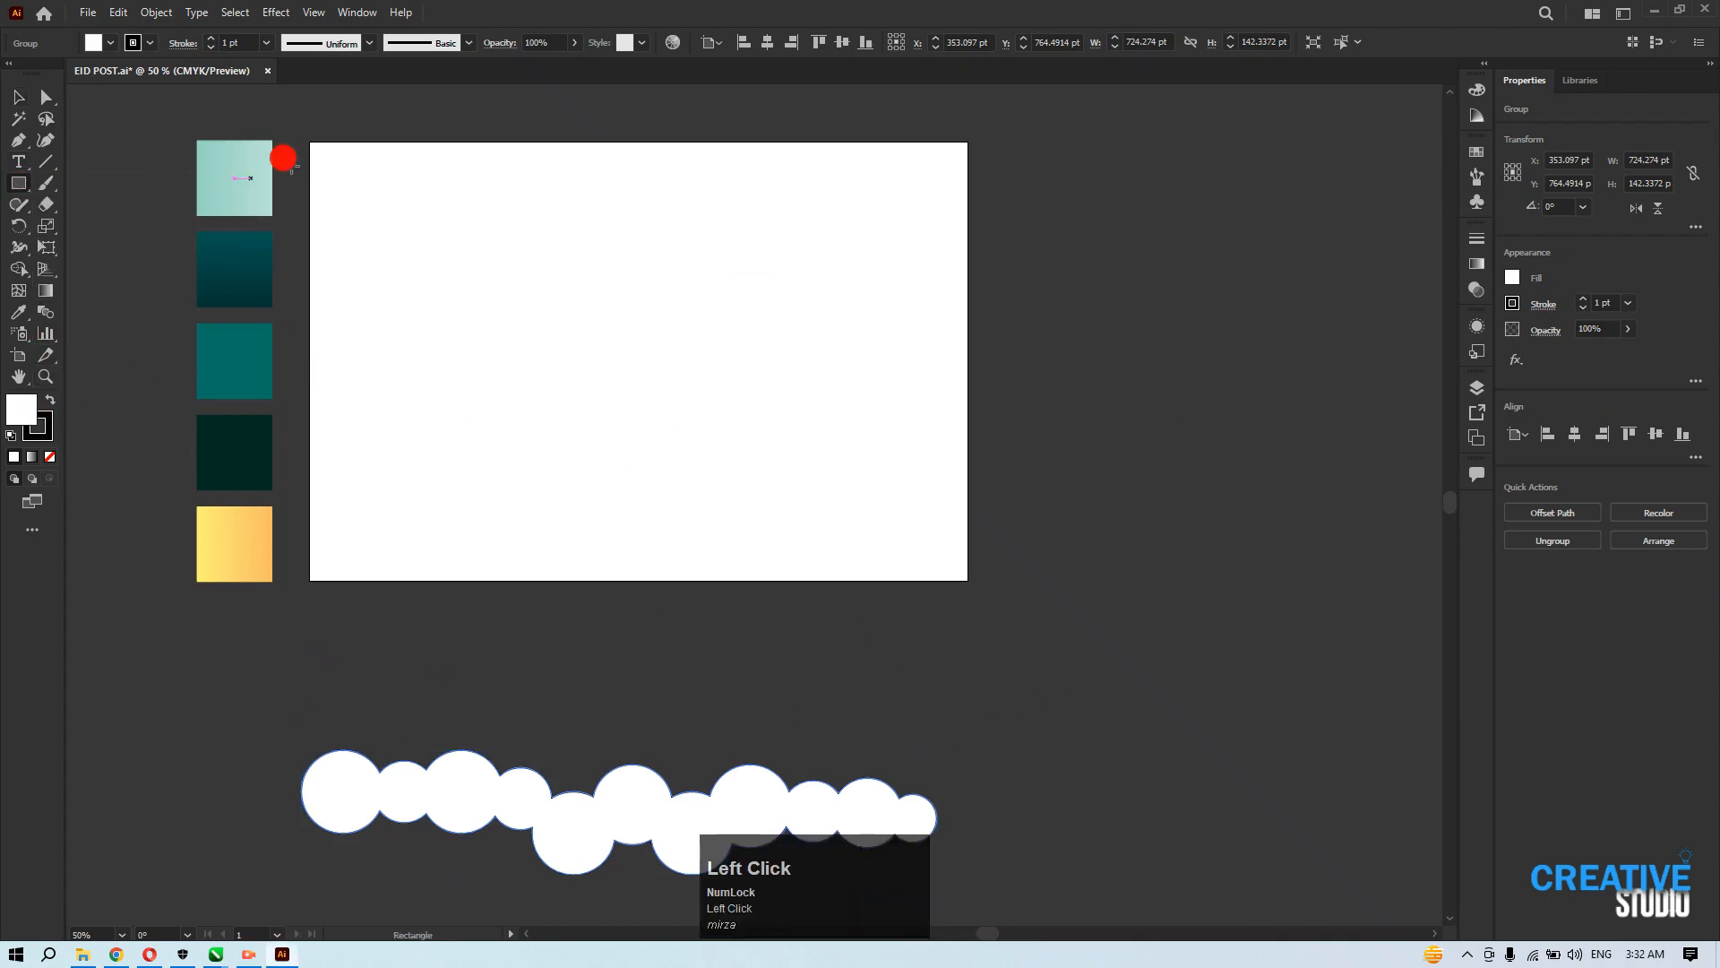
pyautogui.moveTo(311, 140)
pyautogui.mouseDown()
pyautogui.moveTo(695, 454)
pyautogui.moveTo(967, 580)
pyautogui.mouseUp()
# Fill the artboard rectangle with the dark teal gradient sampled from the second colour swatch.
pyautogui.press('g')
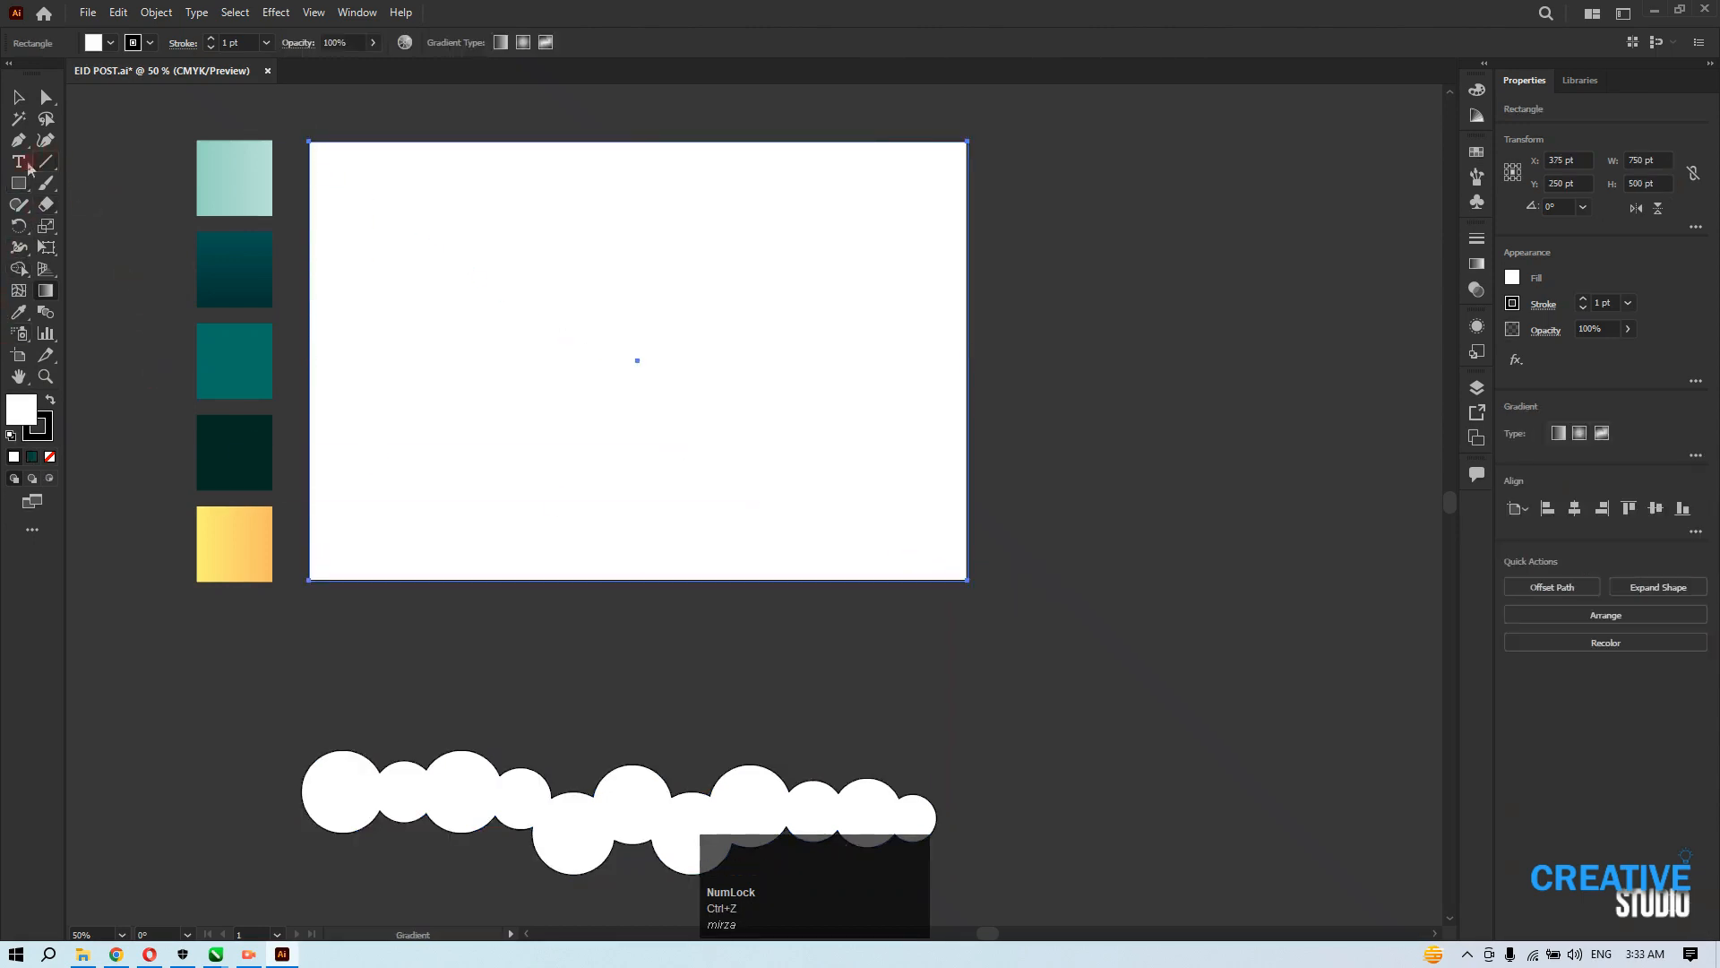
pyautogui.click(18, 311)
pyautogui.click(235, 249)
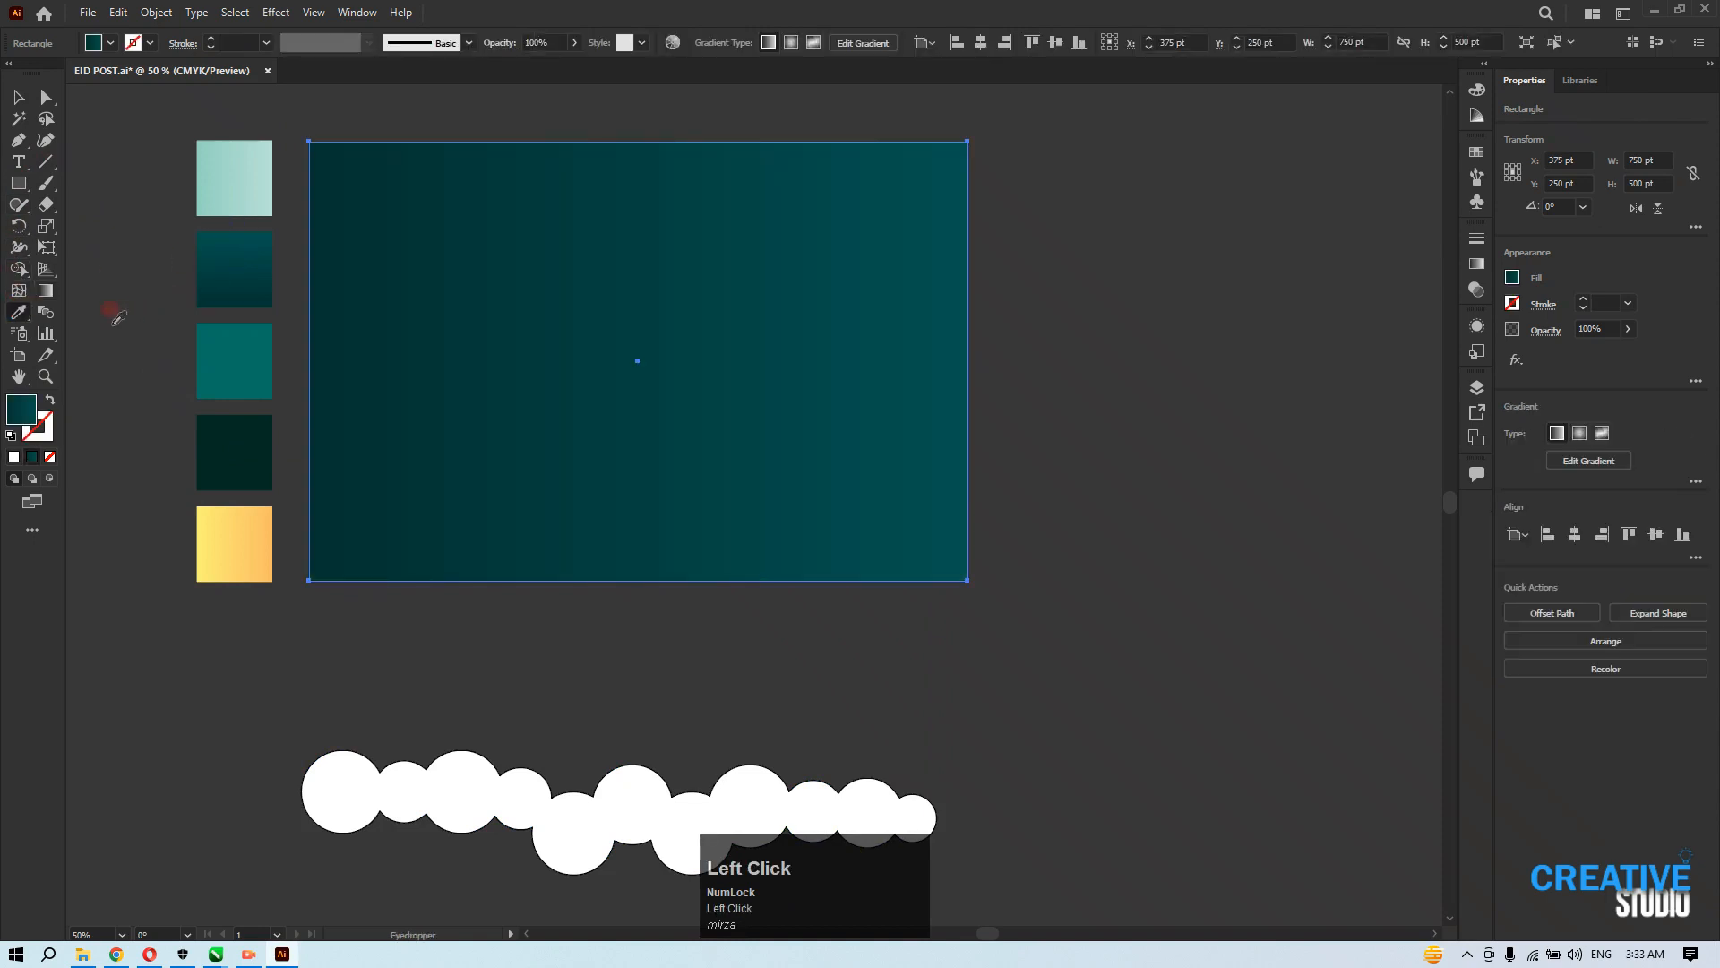
# Redirect the rectangle's gradient vertically so it runs from dark at the bottom to lighter teal above.
pyautogui.click(44, 315)
pyautogui.click(45, 290)
pyautogui.moveTo(646, 556)
pyautogui.mouseDown()
pyautogui.moveTo(645, 253)
pyautogui.moveTo(632, 309)
pyautogui.mouseUp()
pyautogui.click(18, 97)
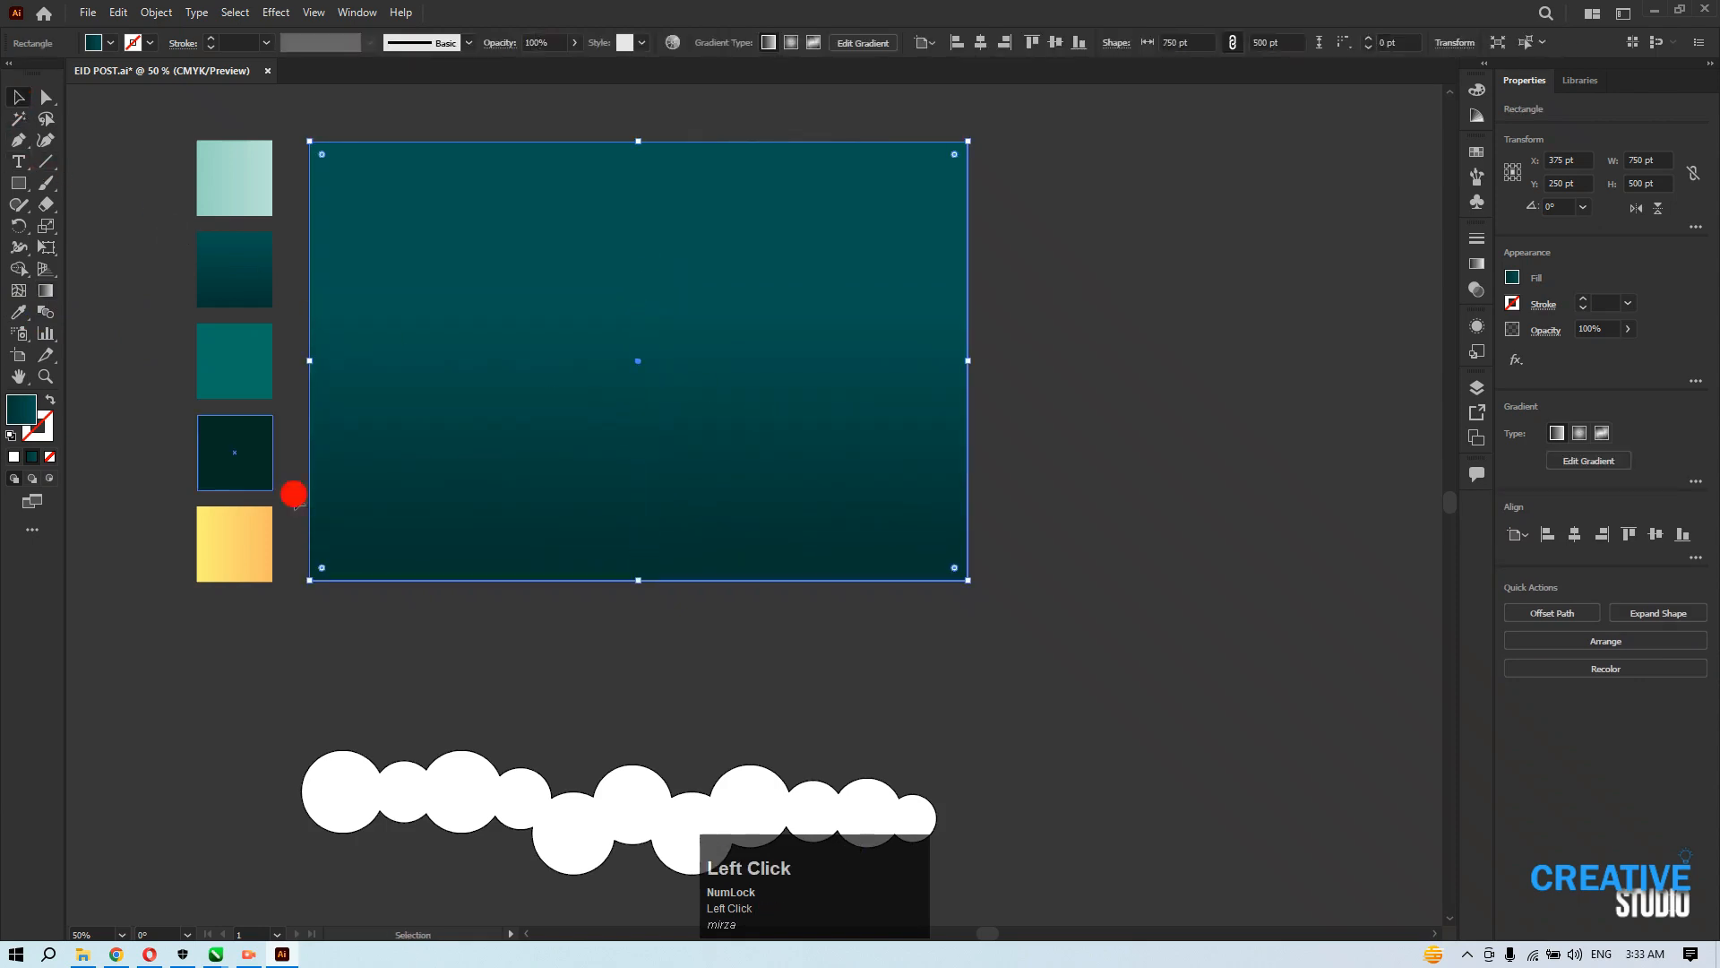
# Move the white cloud shape onto the middle of the artboard and bring it in front of the background rectangle.
pyautogui.click(485, 812)
pyautogui.moveTo(485, 811); pyautogui.dragTo(511, 376)
pyautogui.rightClick(303, 354)
pyautogui.moveTo(406, 582)
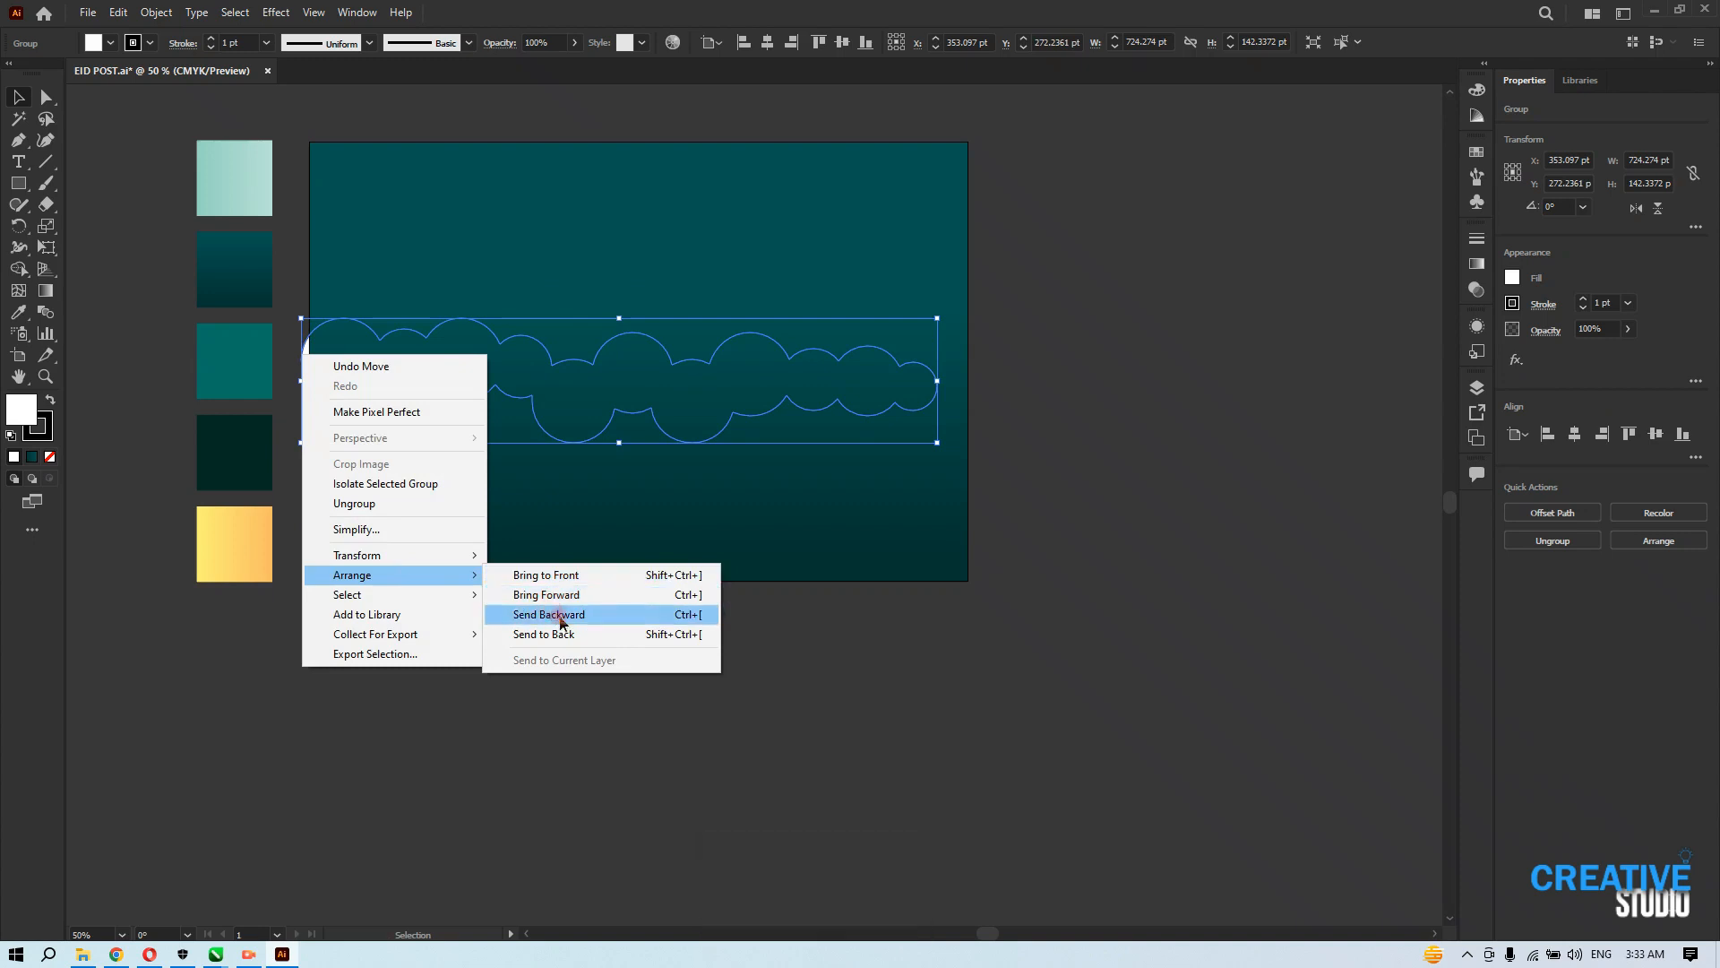
pyautogui.click(595, 577)
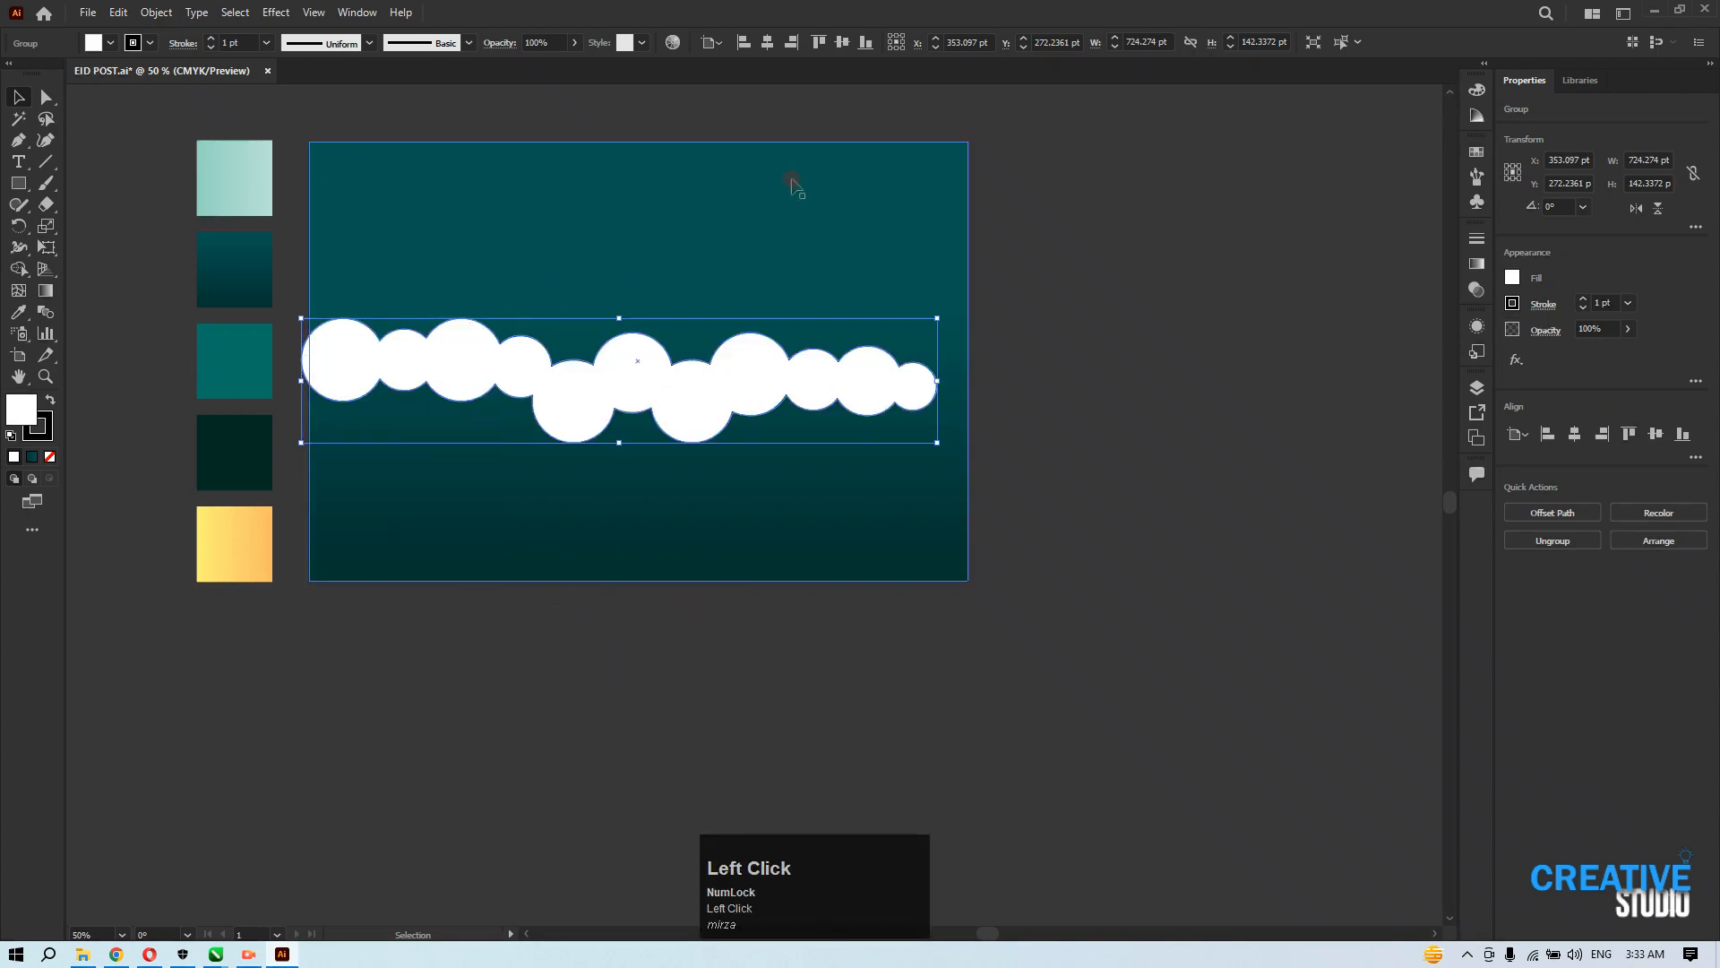
# Centre the cloud horizontally on the artboard and nudge it up by about 13 pt.
pyautogui.click(769, 47)
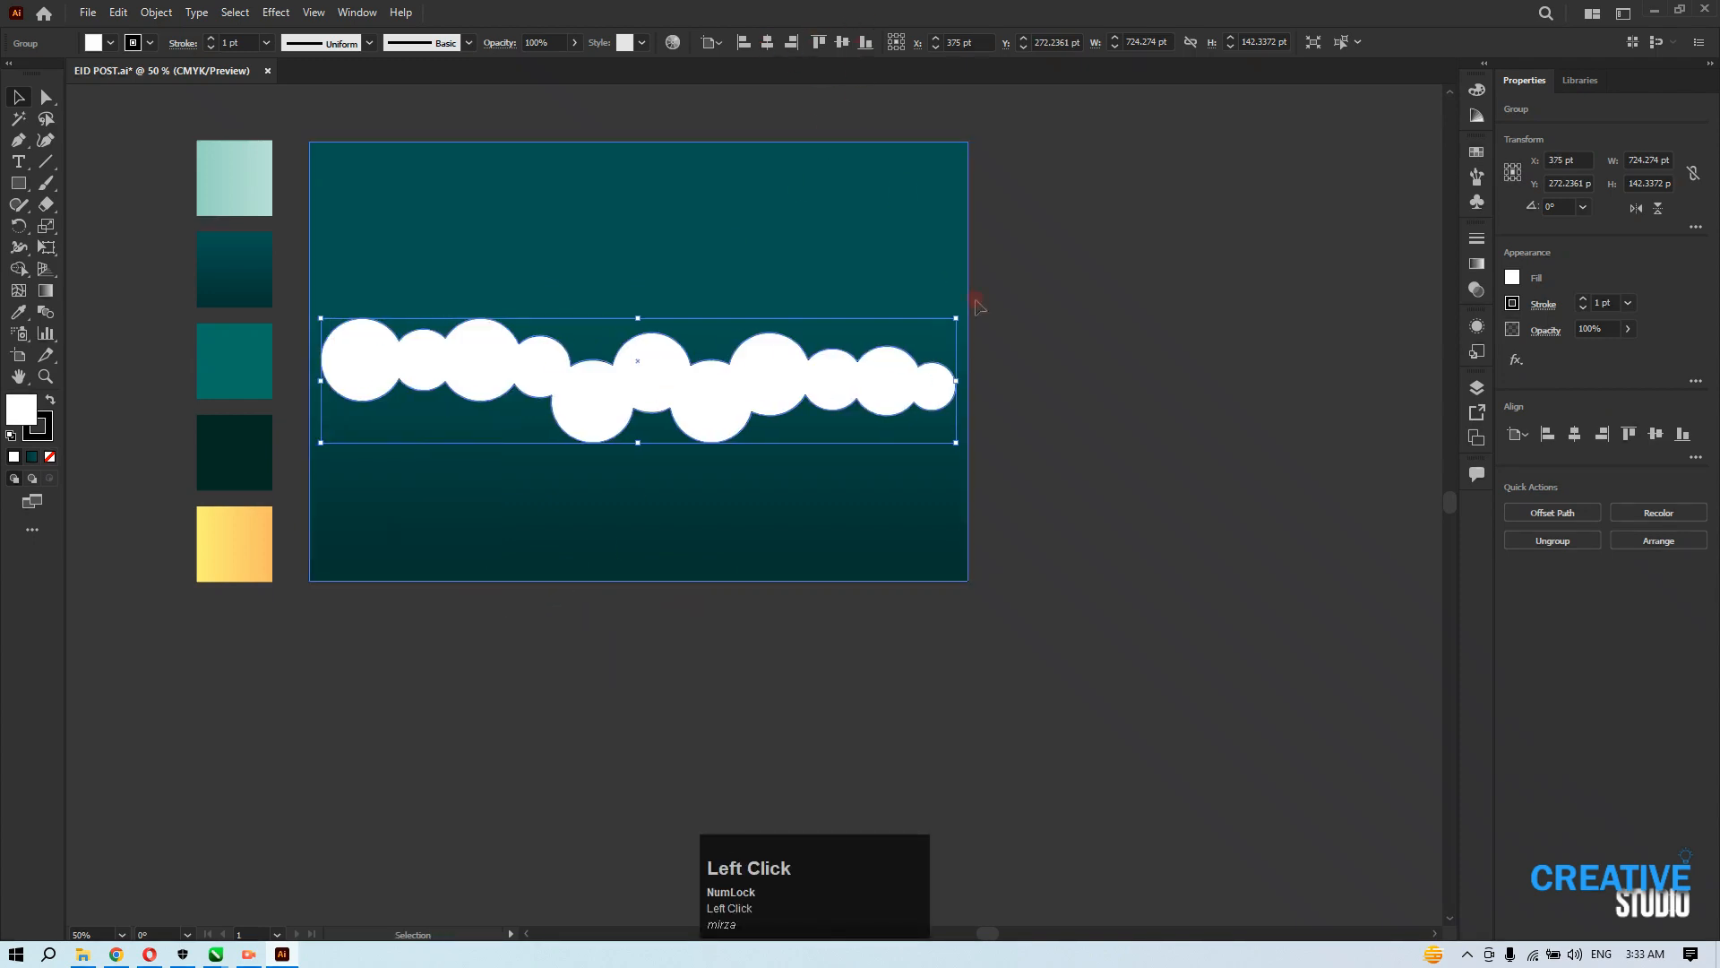
pyautogui.click(1060, 374)
pyautogui.moveTo(875, 371); pyautogui.dragTo(875, 362)
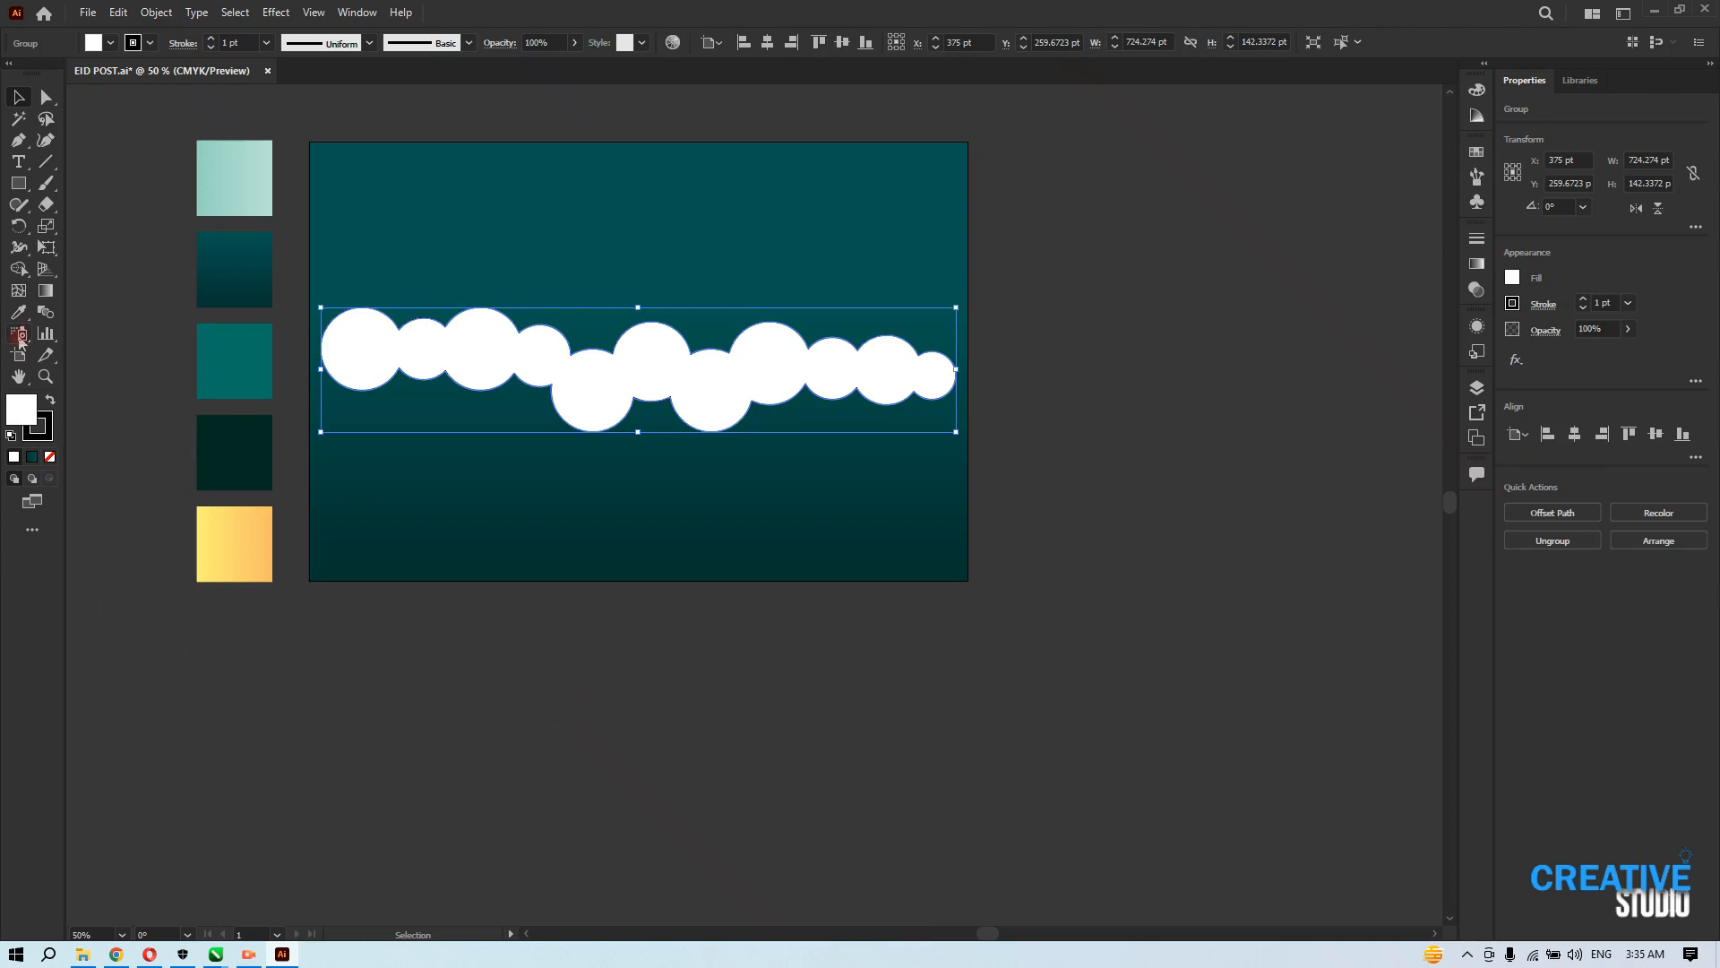
# Place a copy of the cloud straight below the artboard and delete the original from the artboard.
pyautogui.click(573, 568)
pyautogui.moveTo(606, 394); pyautogui.dragTo(605, 770)
pyautogui.click(583, 401)
pyautogui.press('Delete')
# Change the lighter end stop of the background rectangle's gradient to green with C 100, M 44.53, Y 82, K 32.81.
pyautogui.click(488, 277)
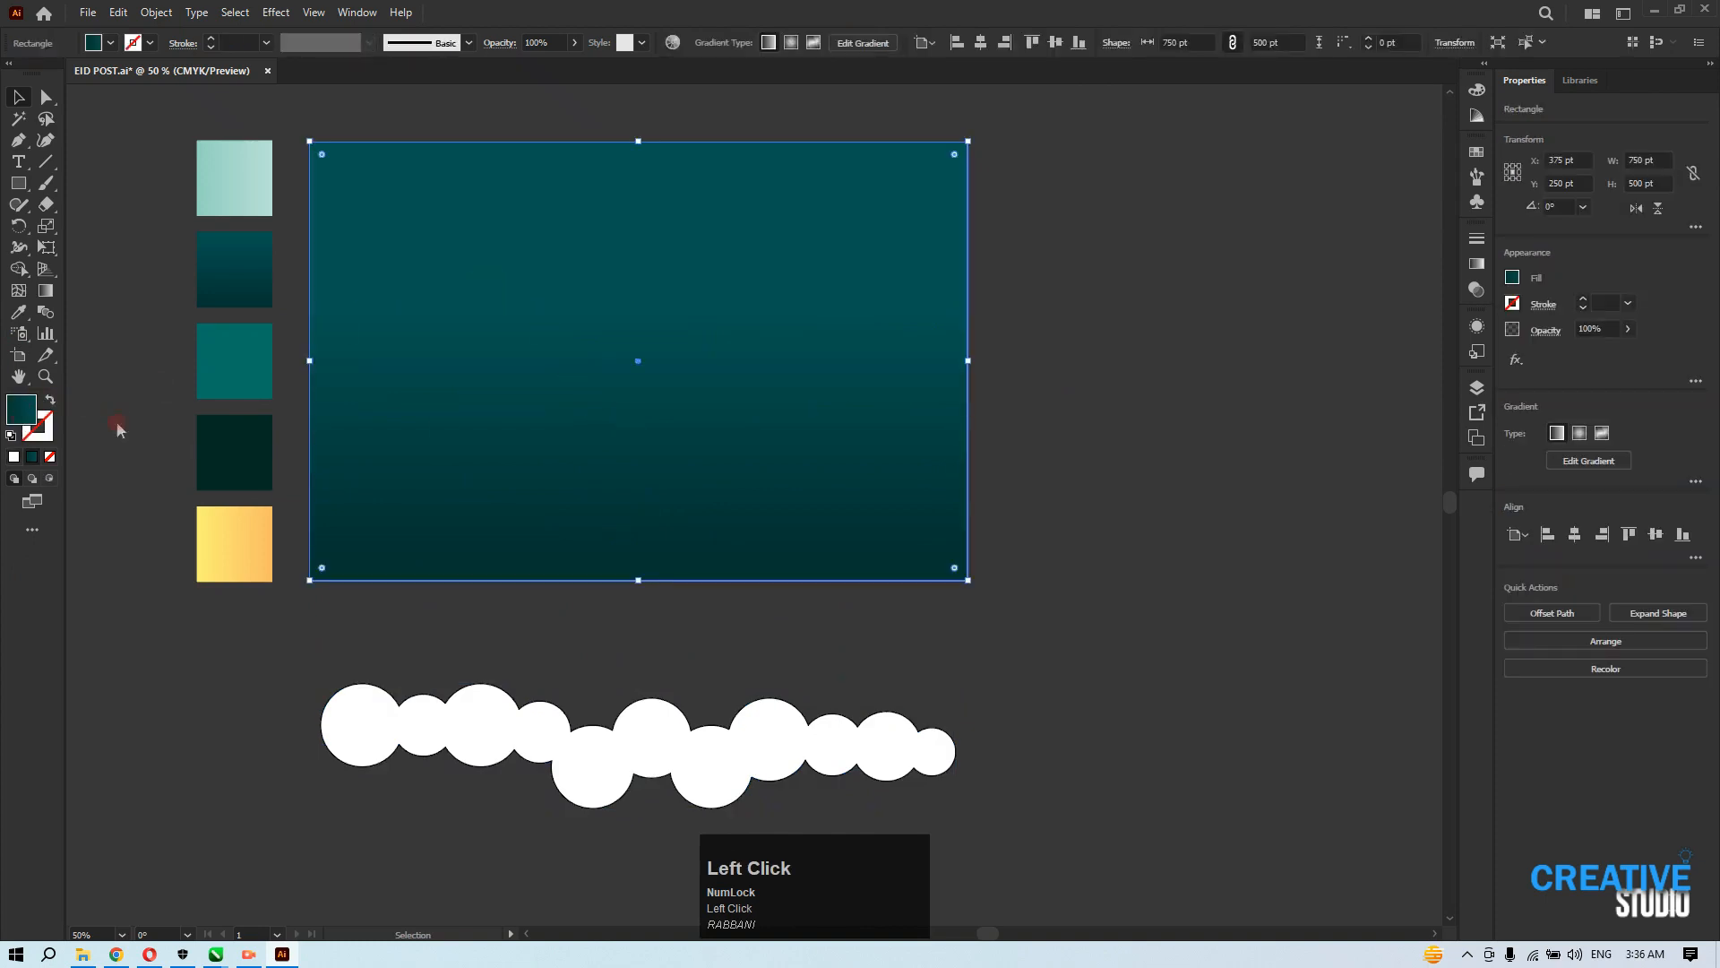
pyautogui.click(1475, 265)
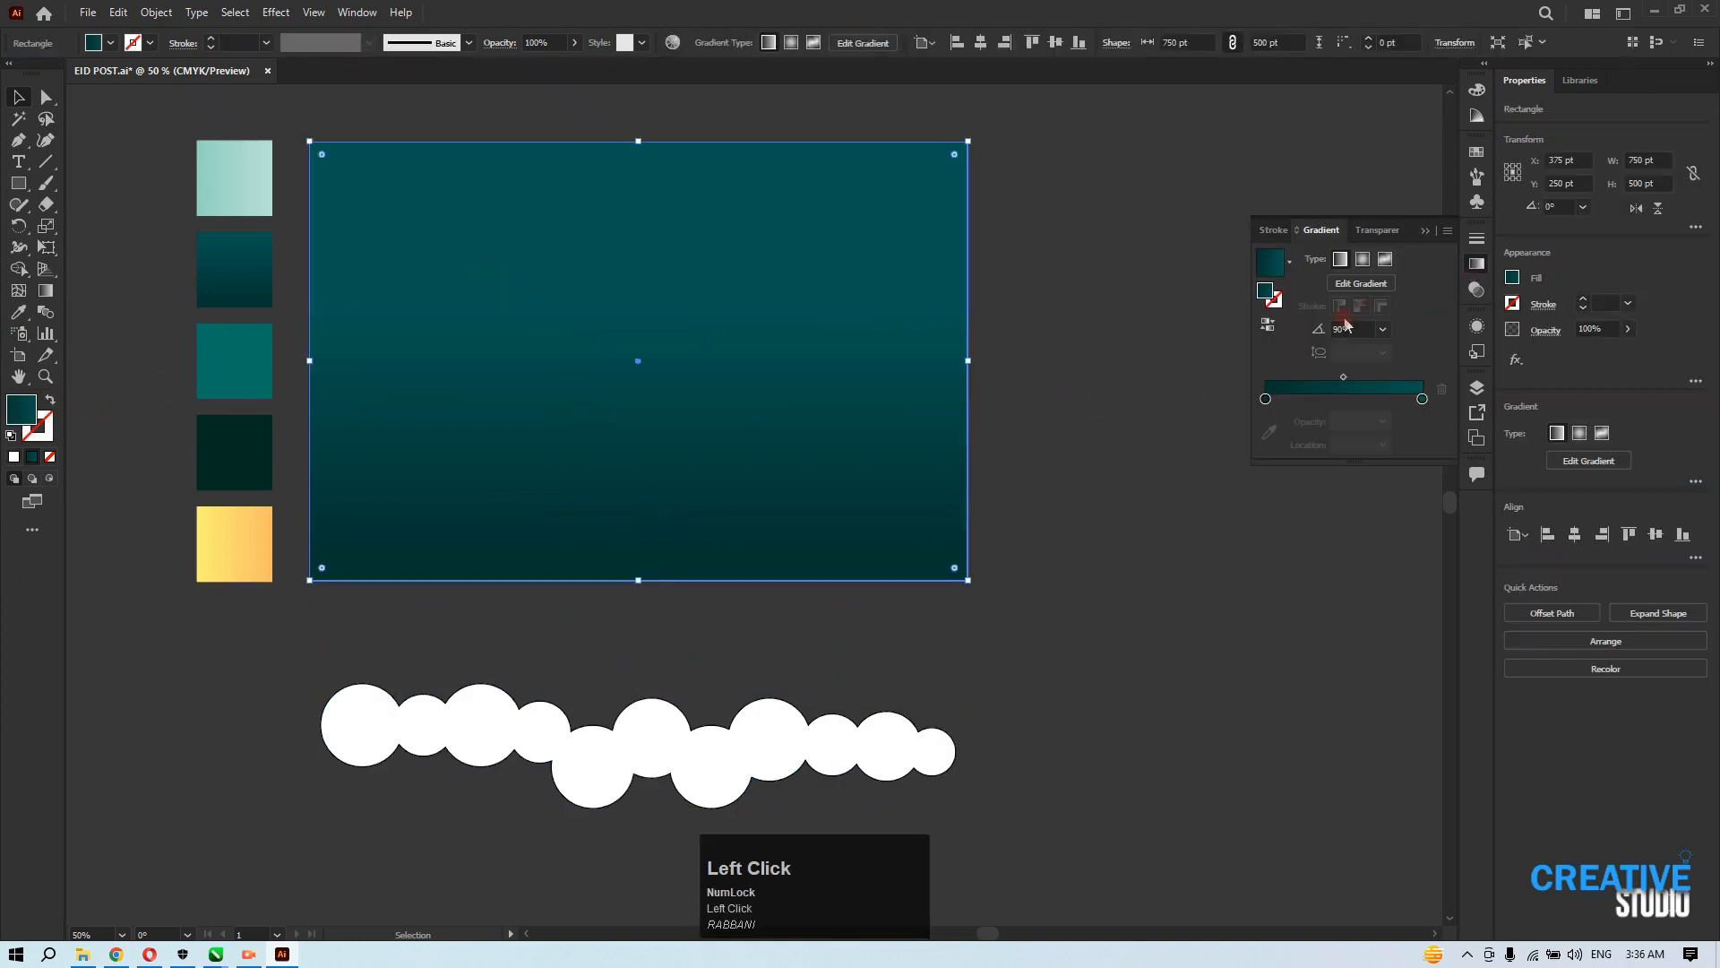
pyautogui.doubleClick(1422, 378)
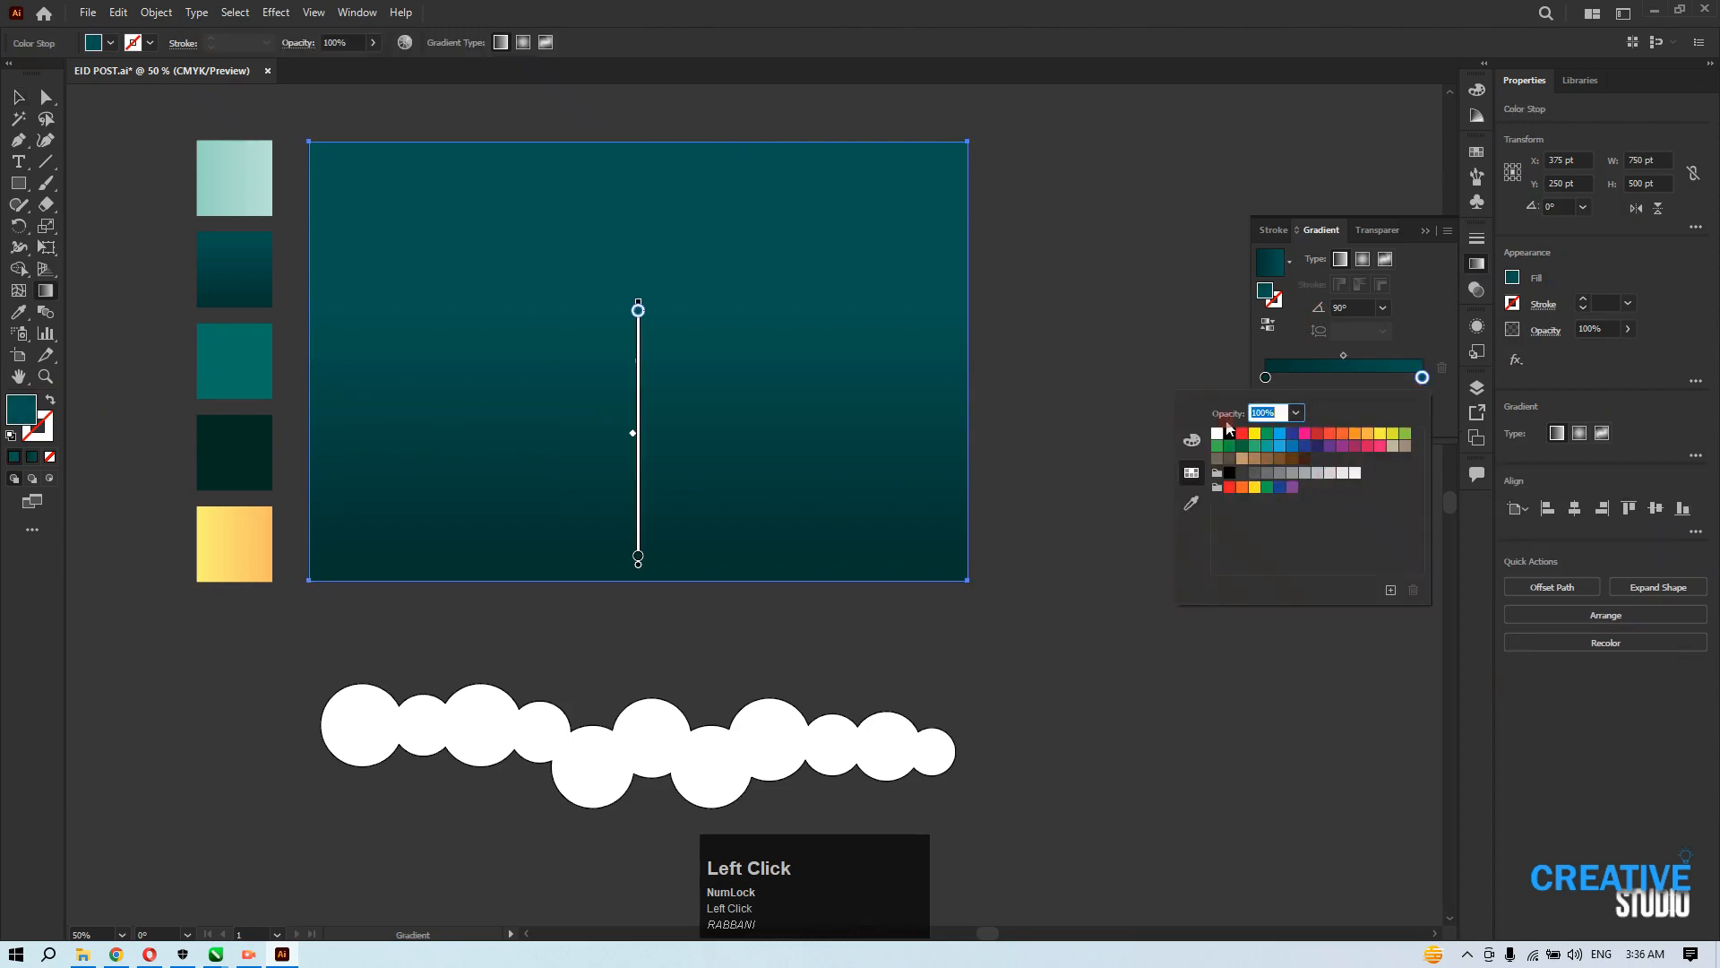
pyautogui.click(1191, 440)
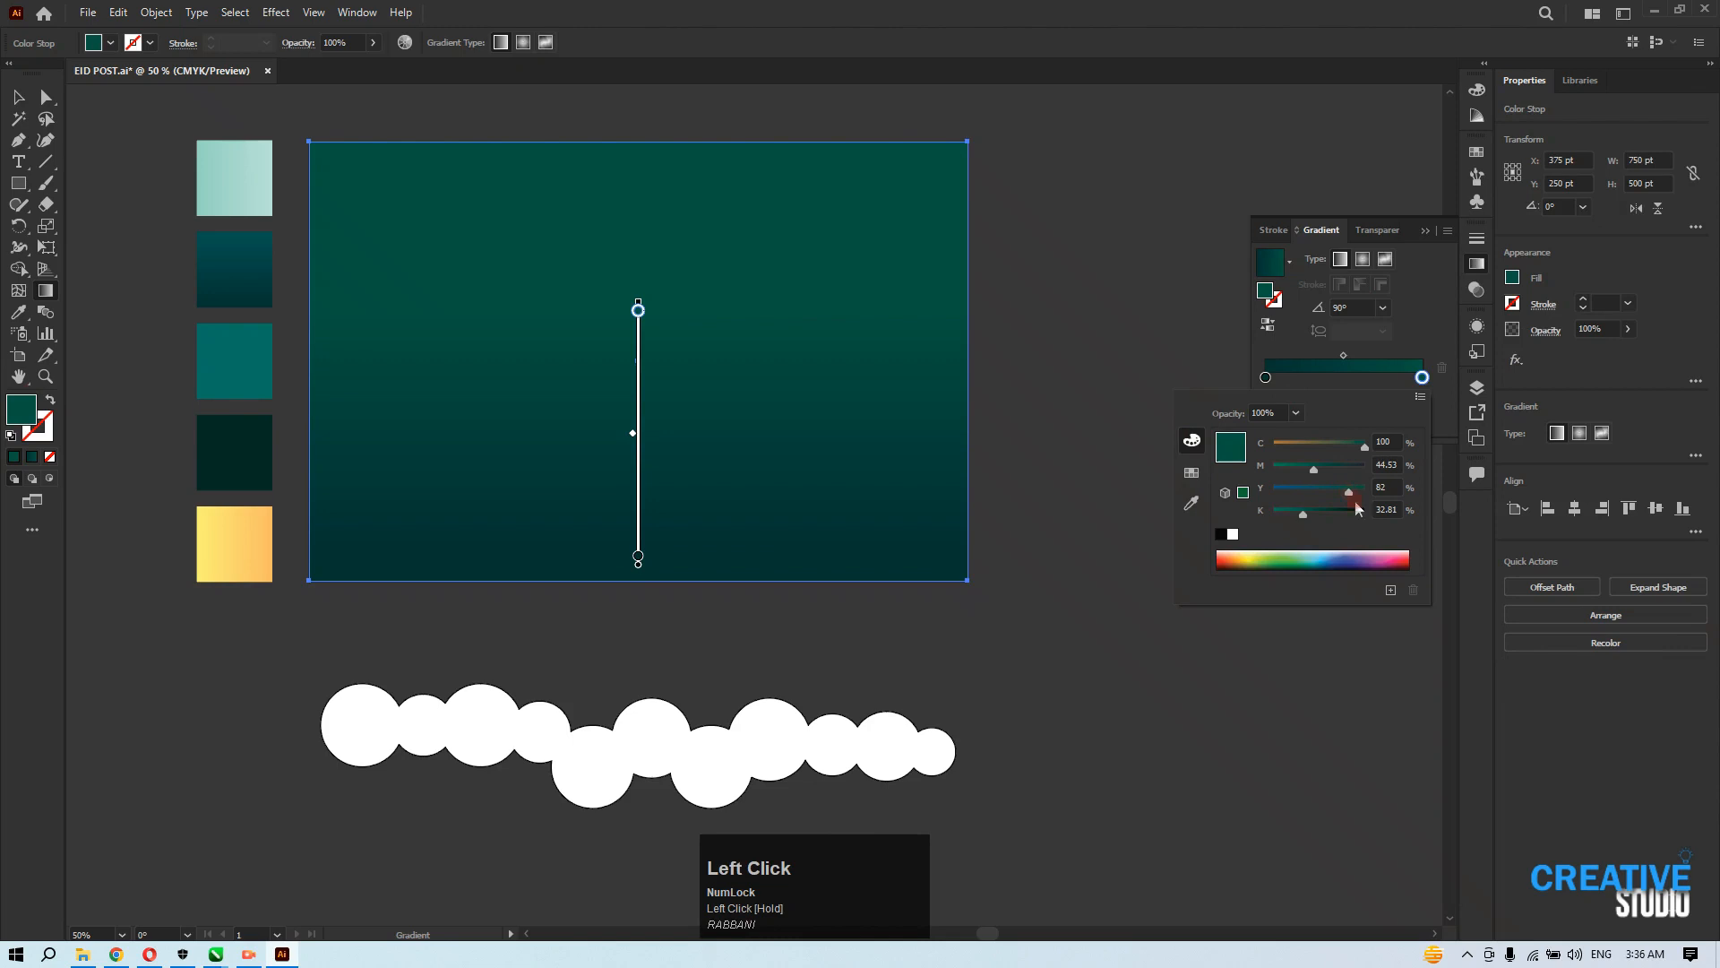
pyautogui.click(1068, 614)
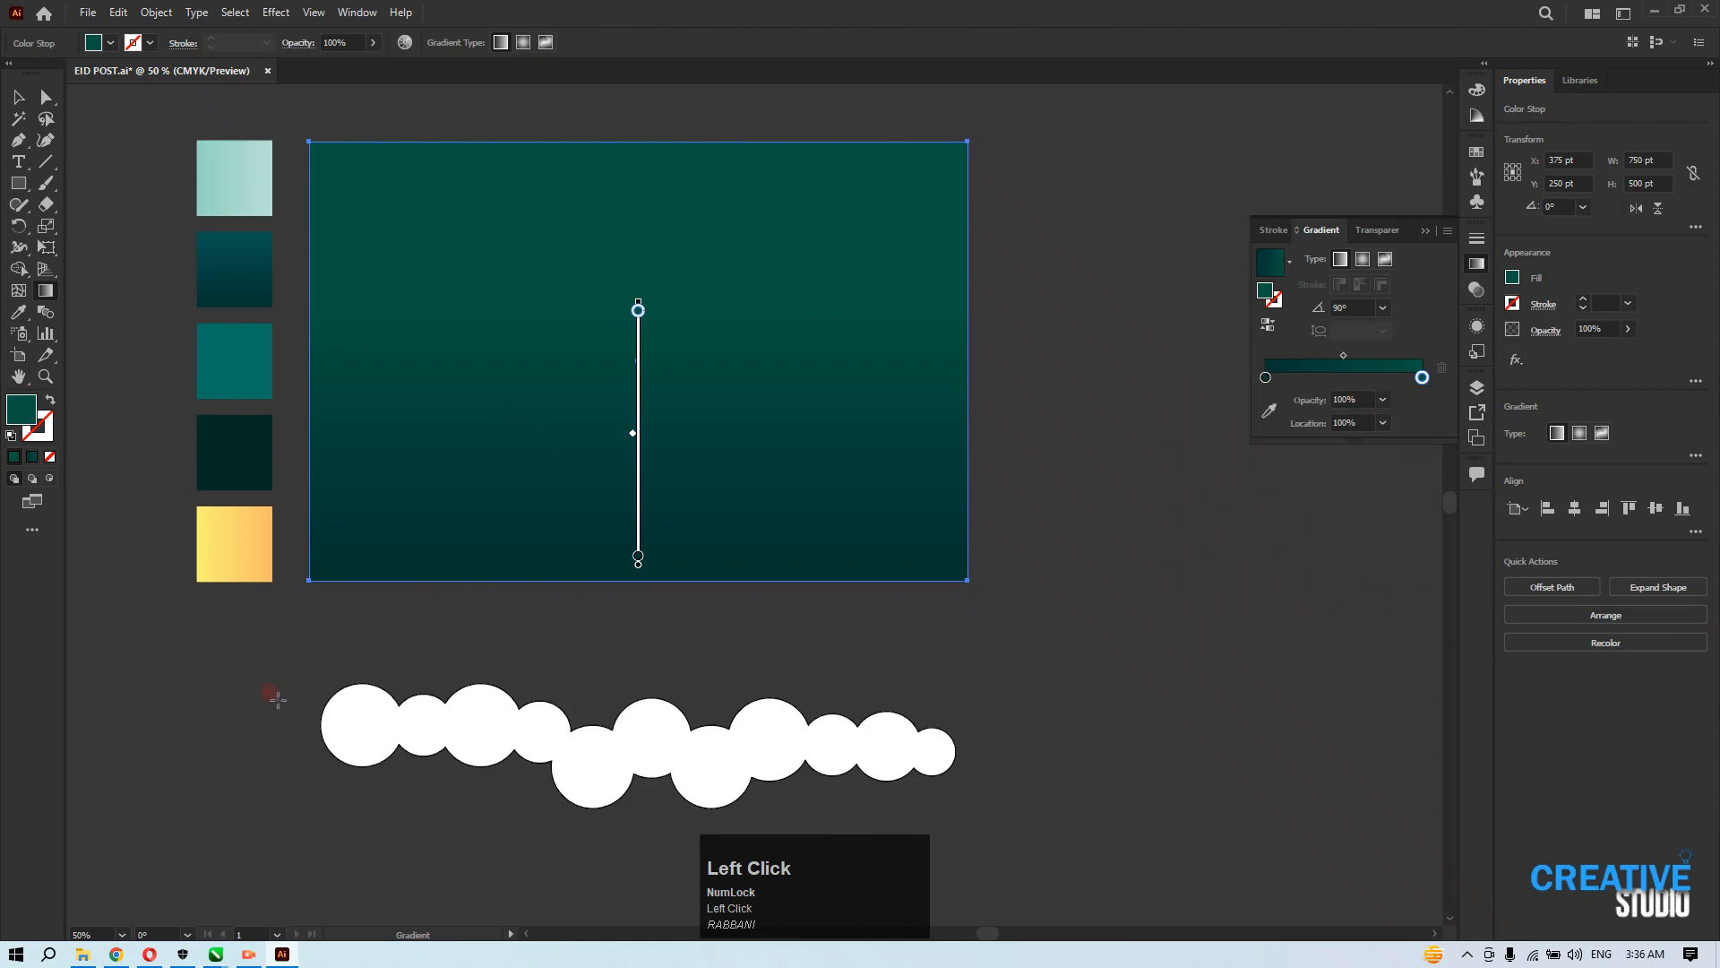
# Duplicate the white cloud onto the artboard and fill the copy with the dark teal gradient sampled from the second colour swatch.
pyautogui.click(16, 99)
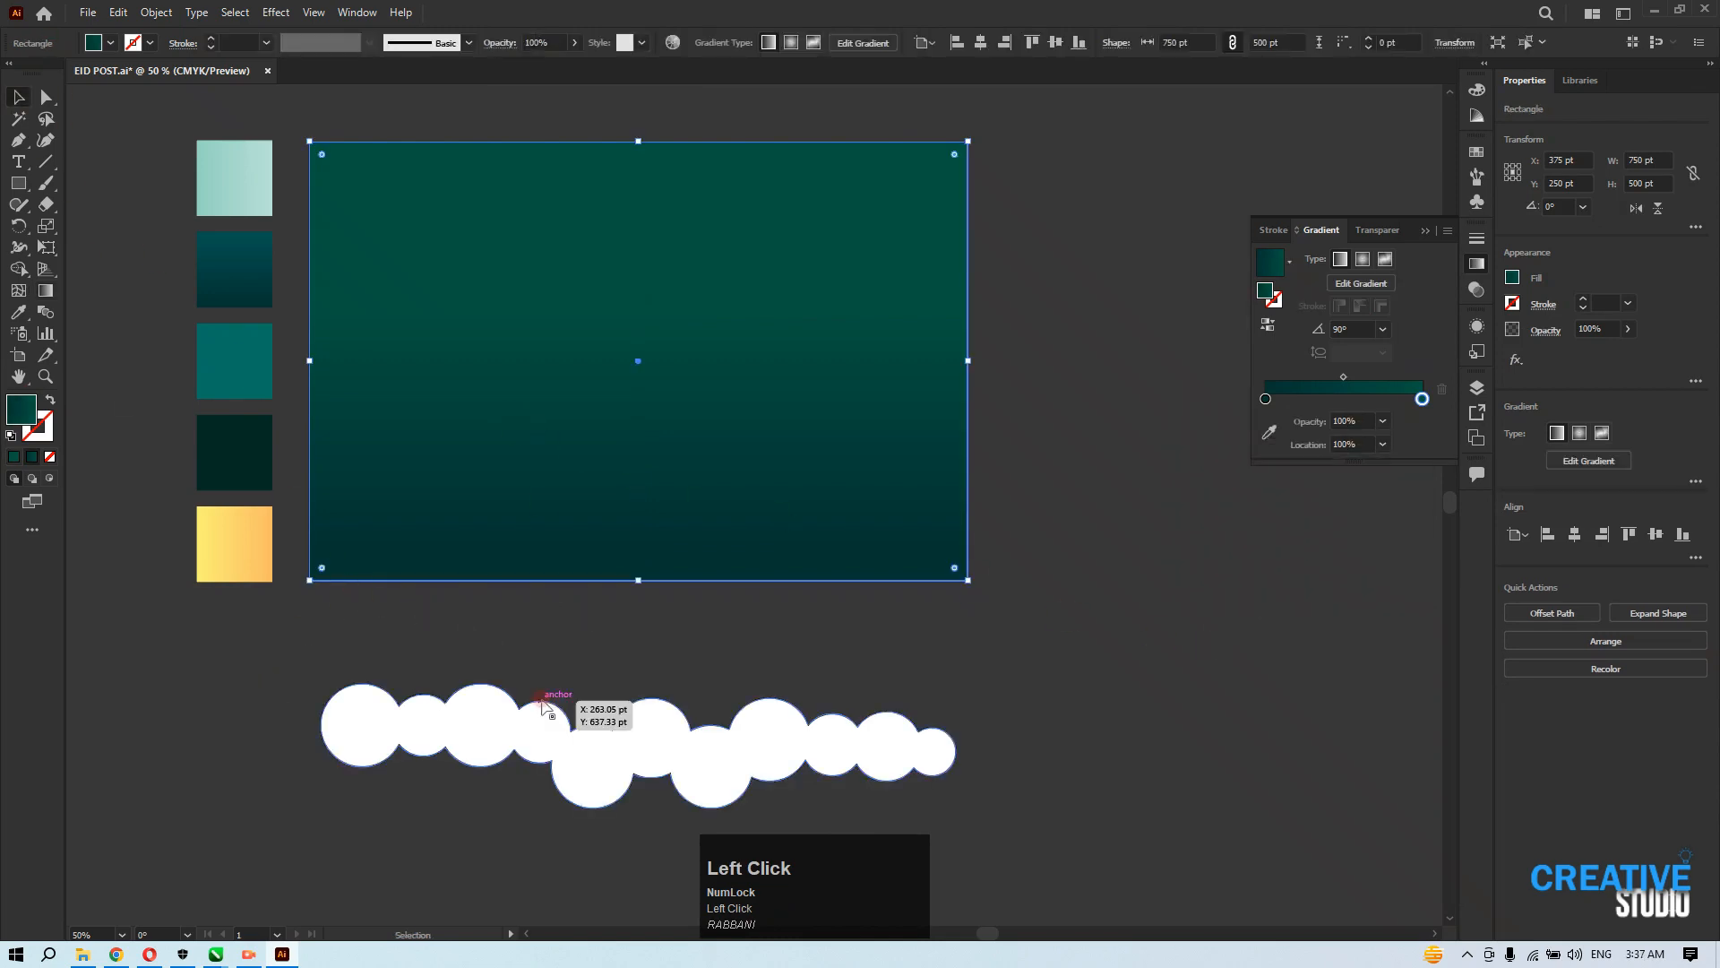
pyautogui.click(574, 753)
pyautogui.moveTo(576, 756); pyautogui.dragTo(580, 381)
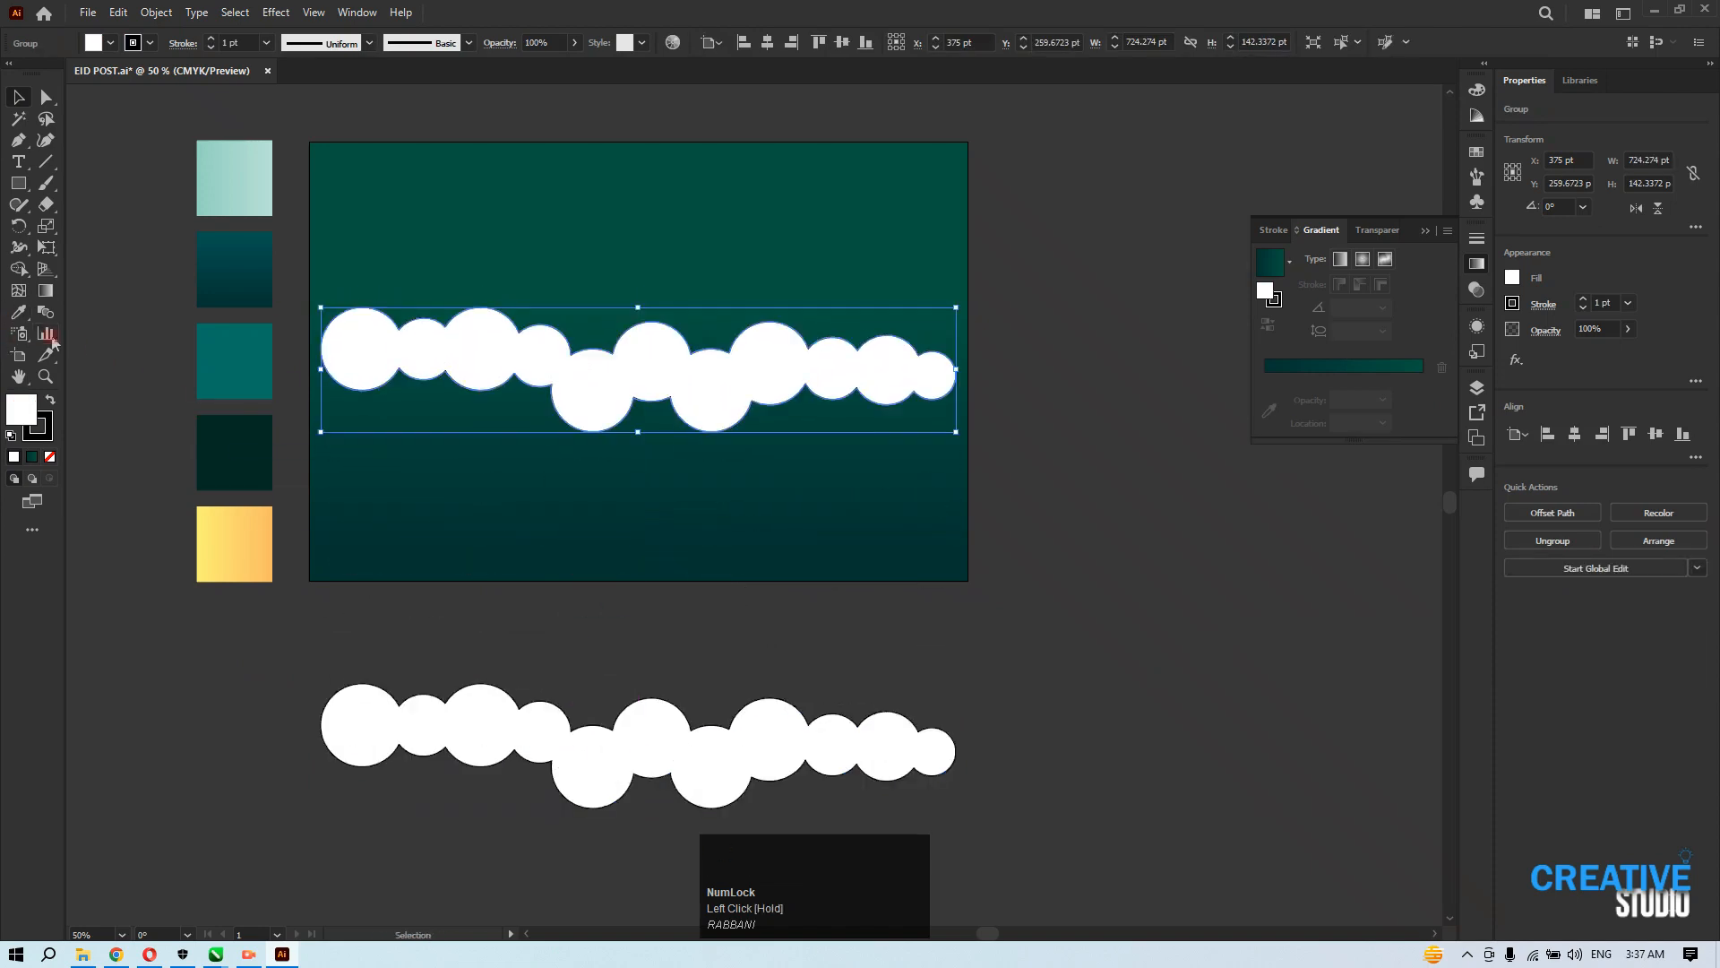
pyautogui.click(18, 312)
pyautogui.click(232, 264)
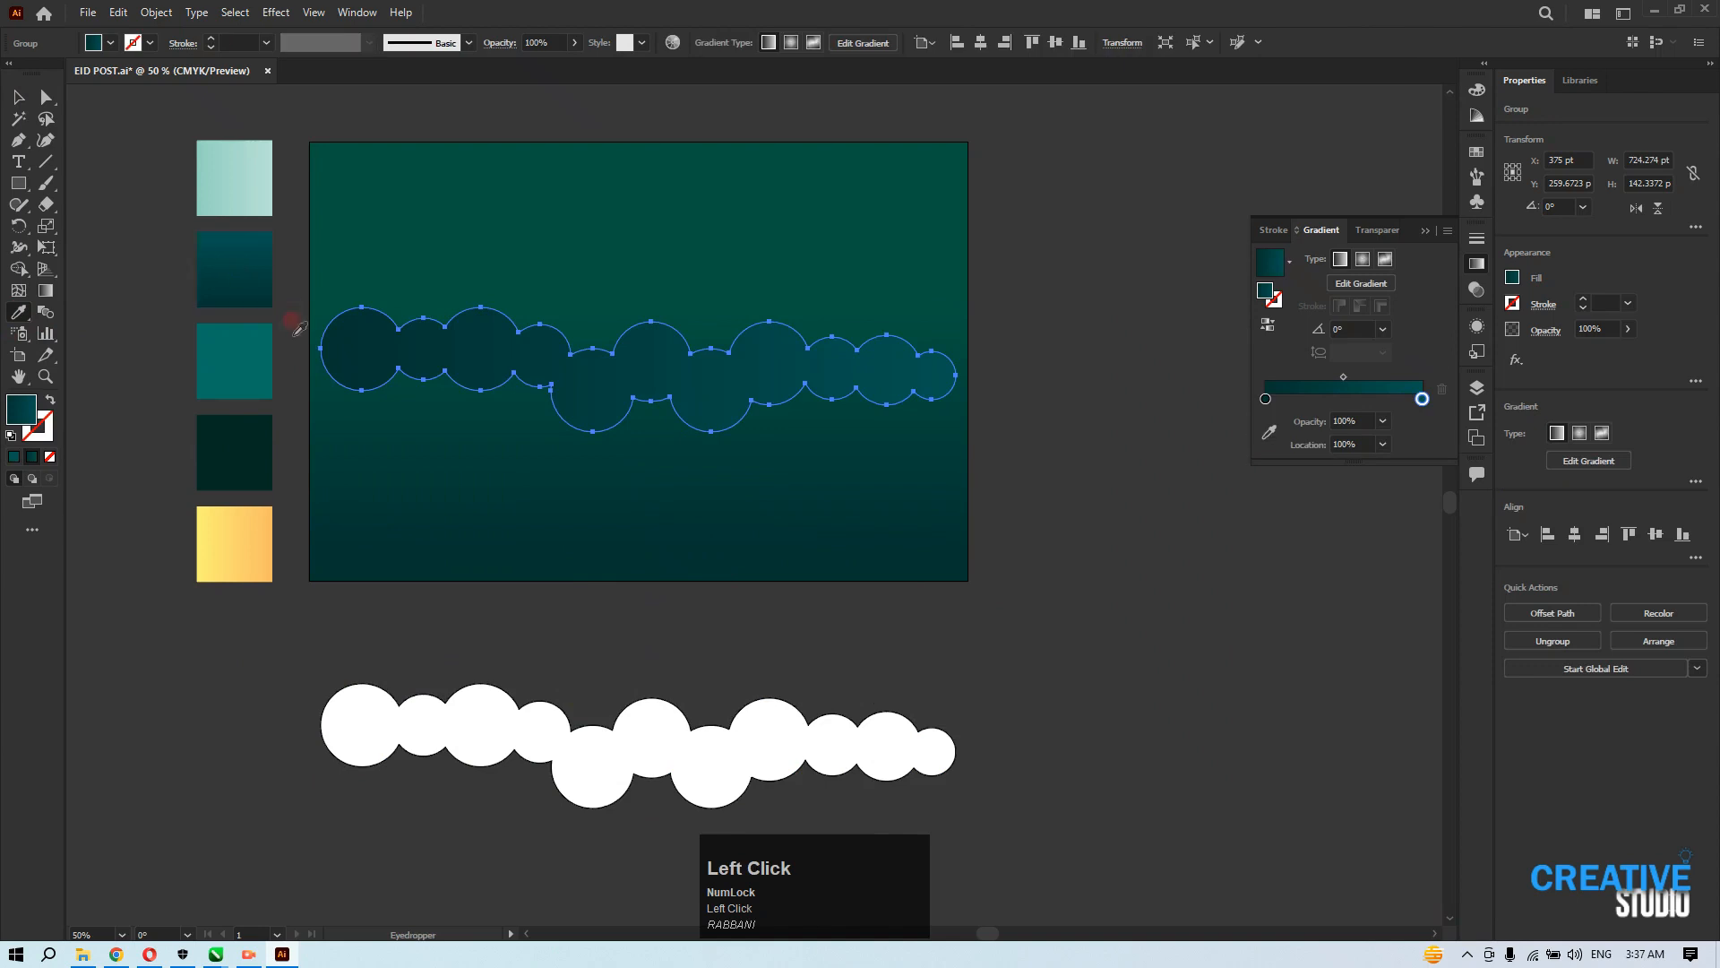
# Apply a Drop Shadow effect with its default settings to the teal cloud.
pyautogui.press('v')
pyautogui.click(275, 12)
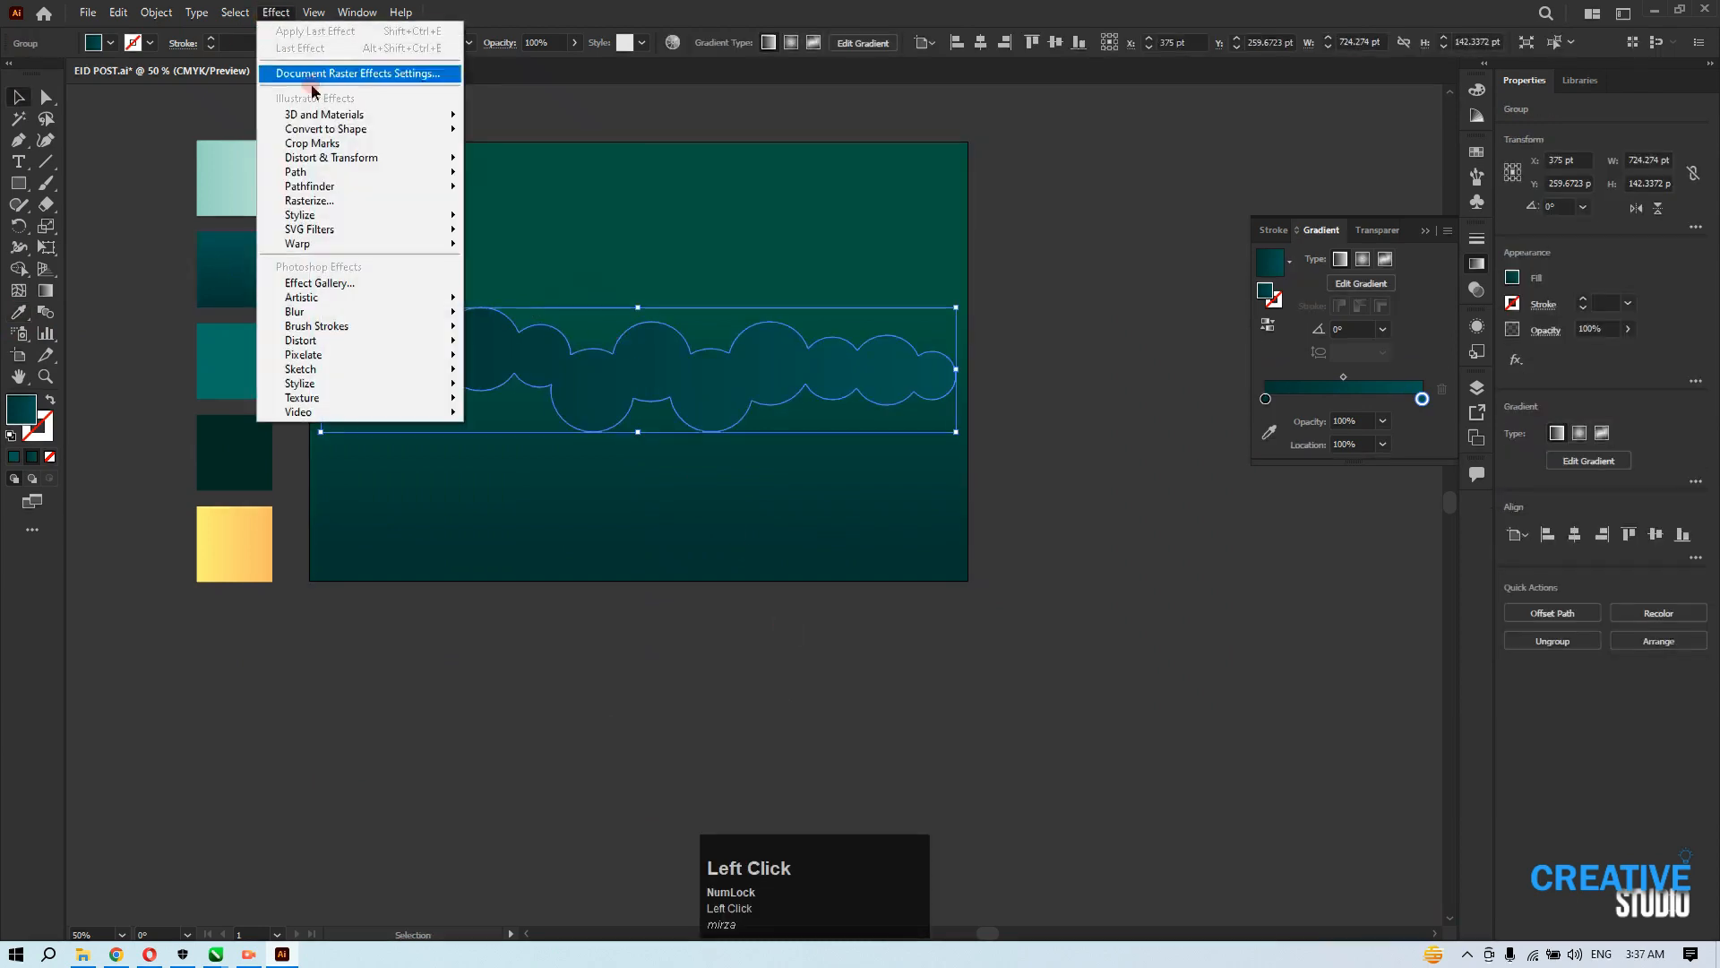
pyautogui.moveTo(430, 215)
pyautogui.click(488, 217)
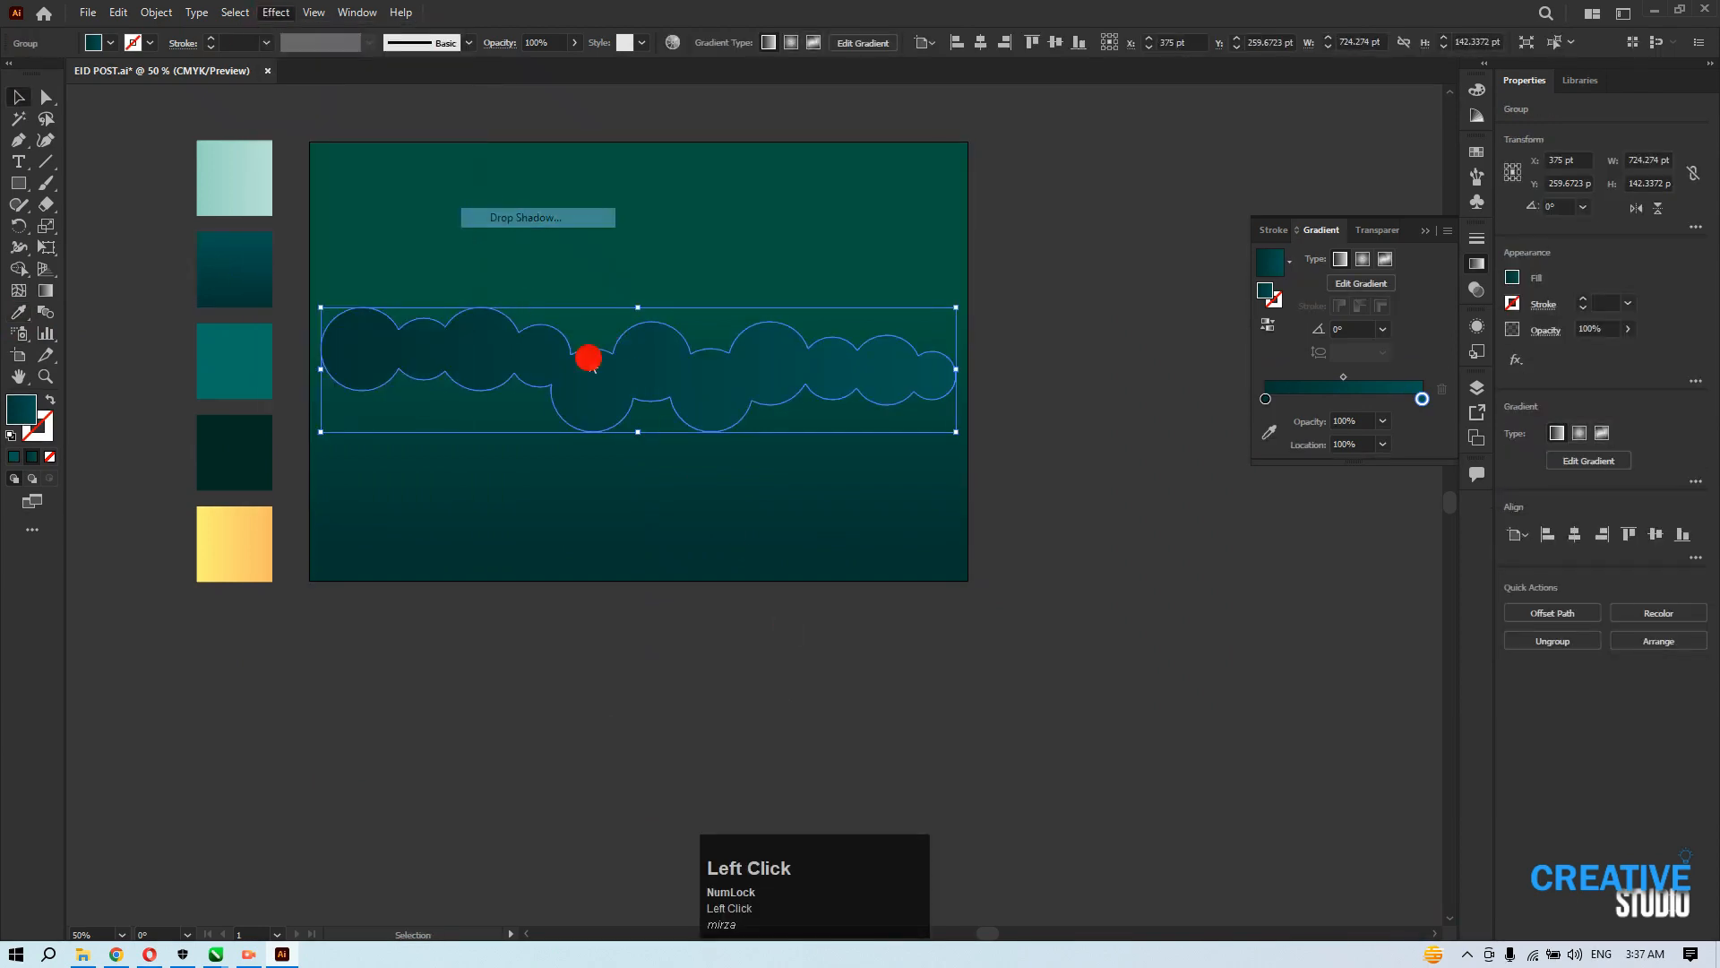
pyautogui.click(1151, 647)
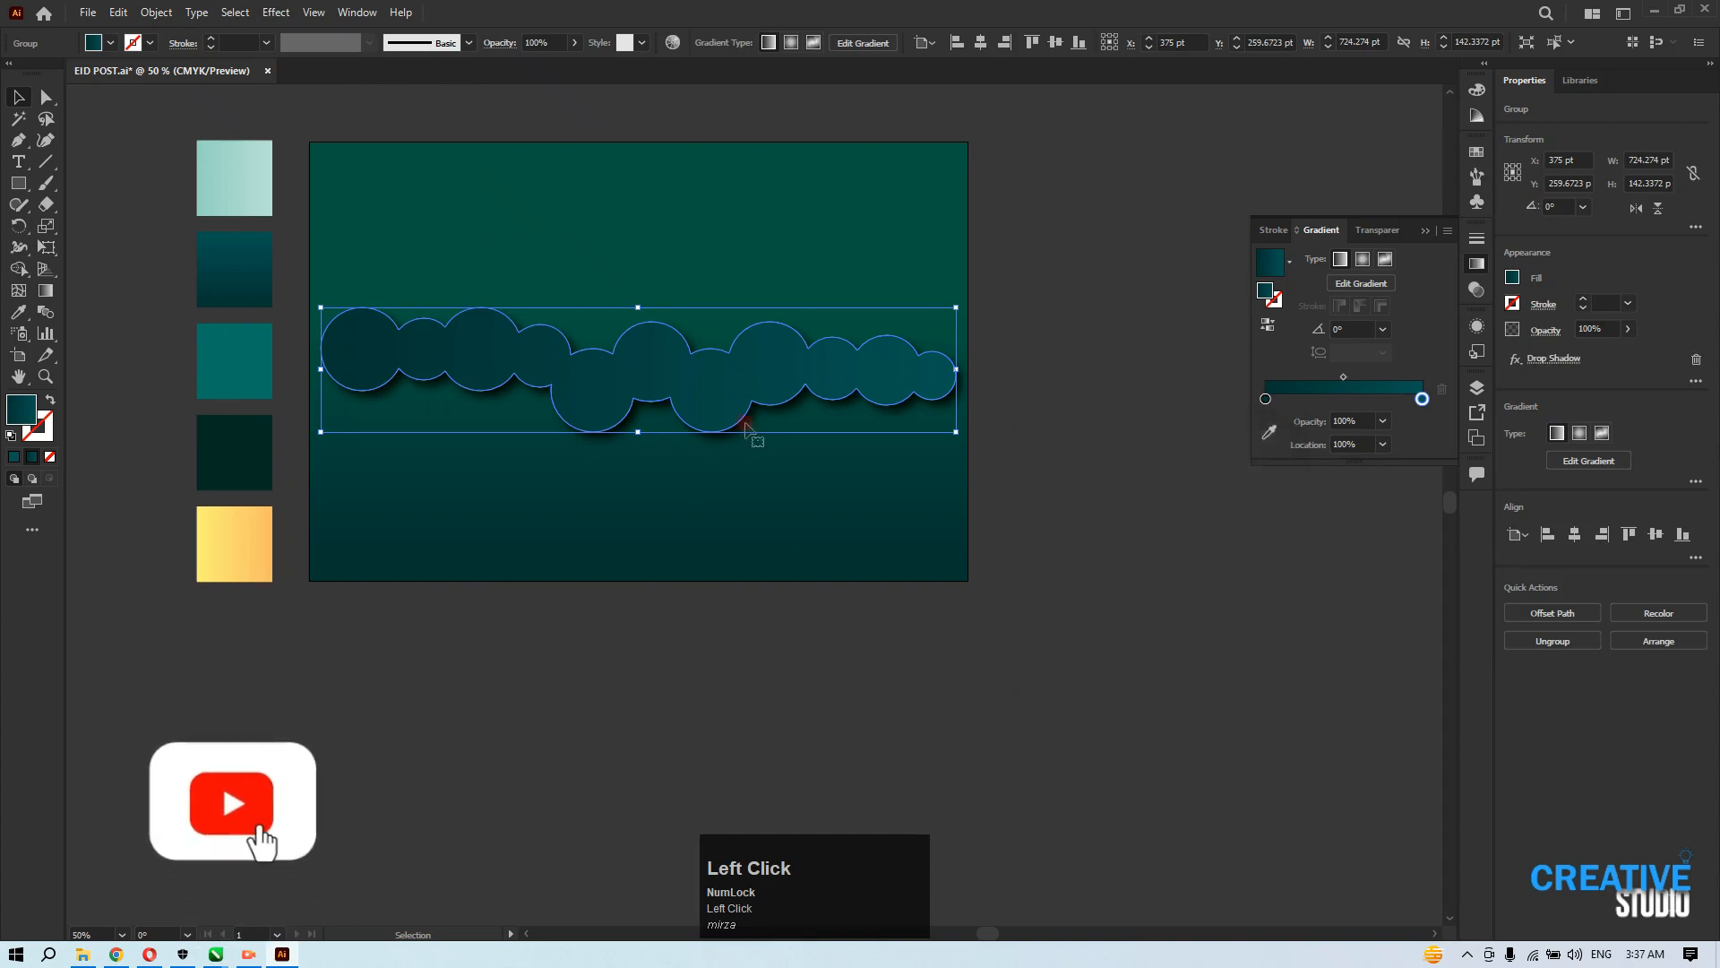
pyautogui.rightClick(731, 402)
pyautogui.click(875, 602)
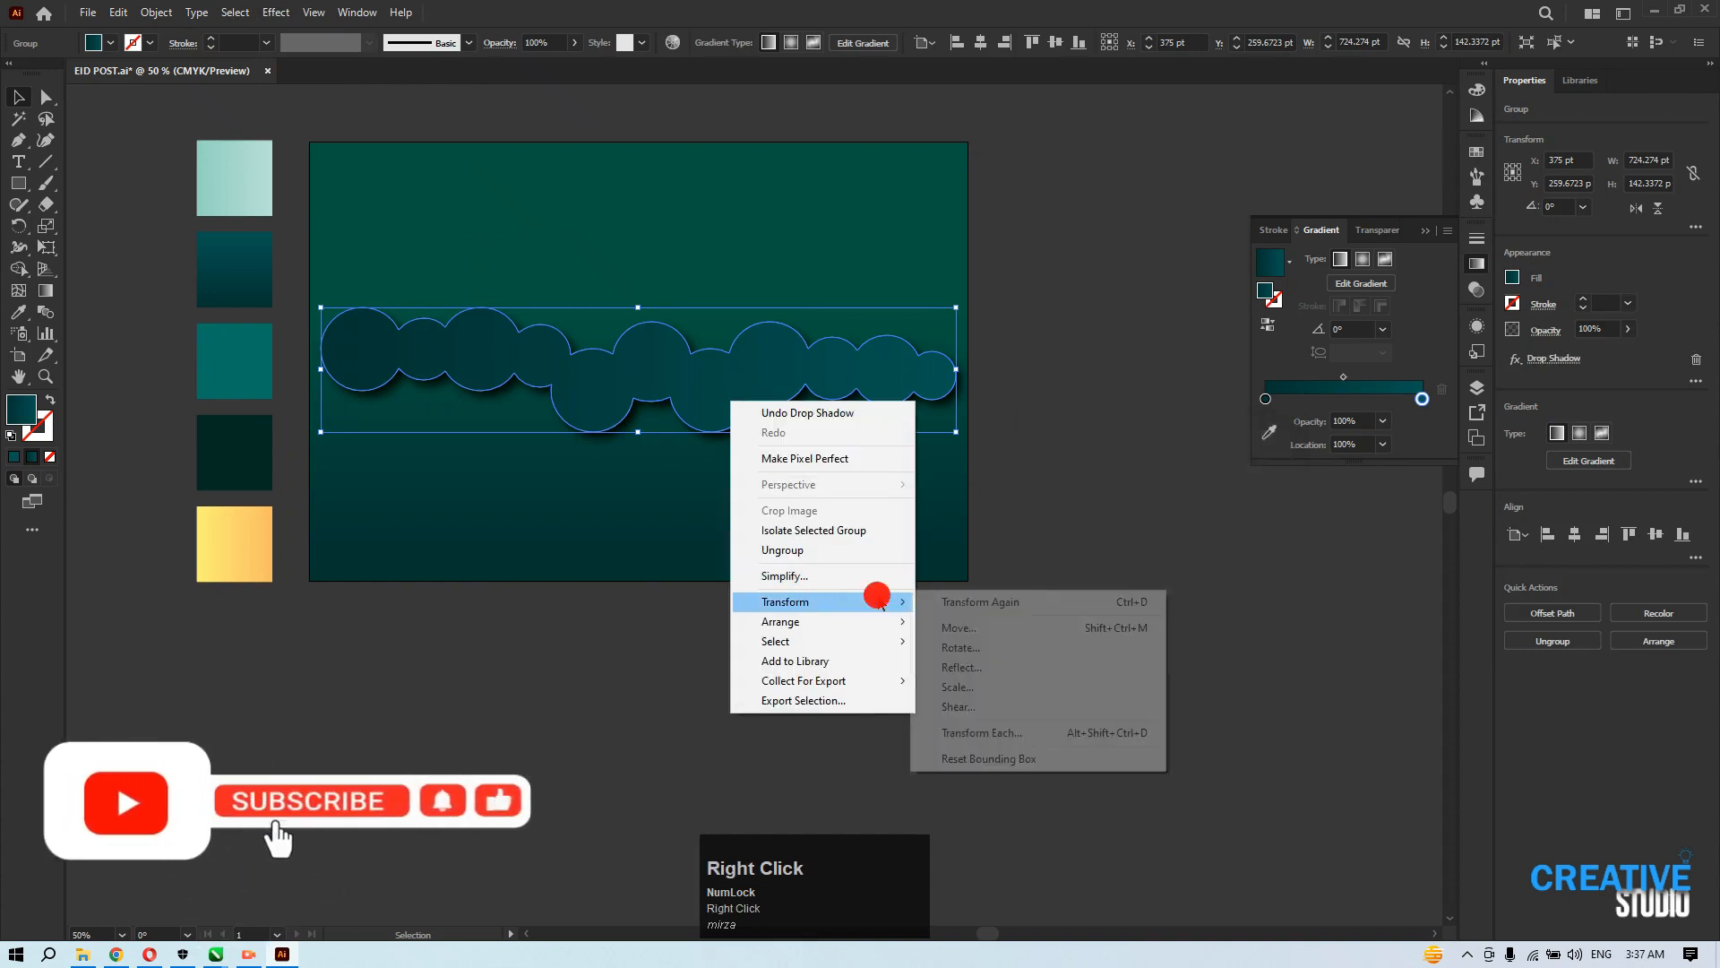
pyautogui.click(952, 626)
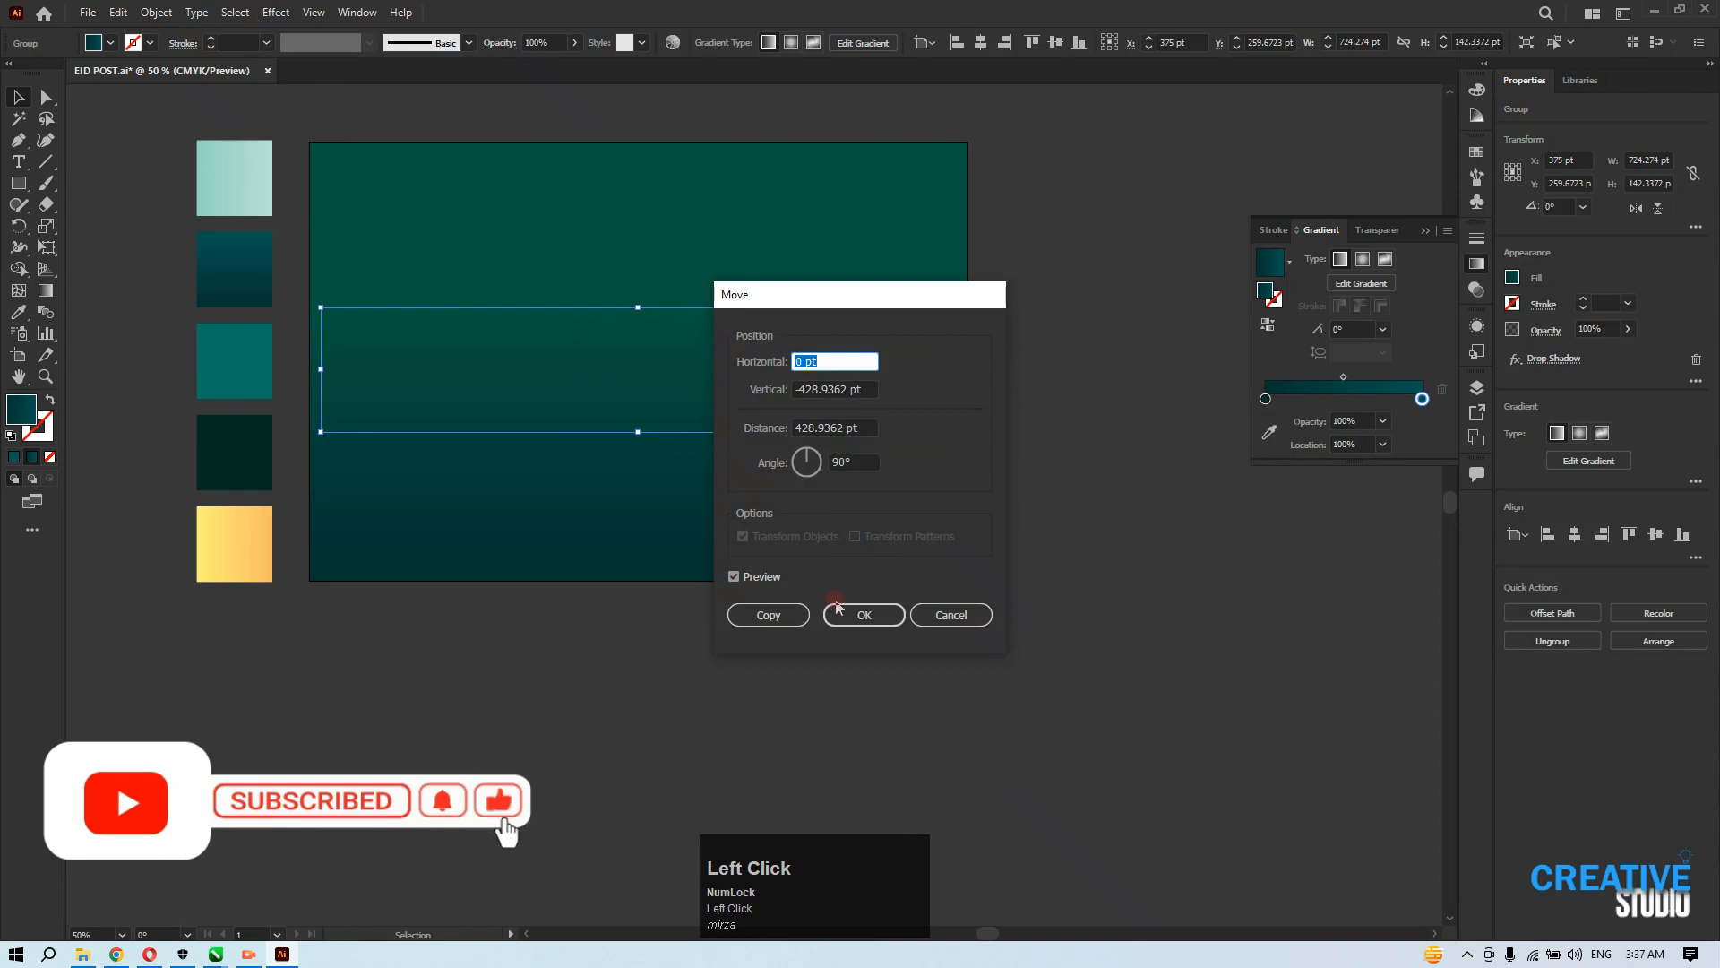
pyautogui.click(922, 615)
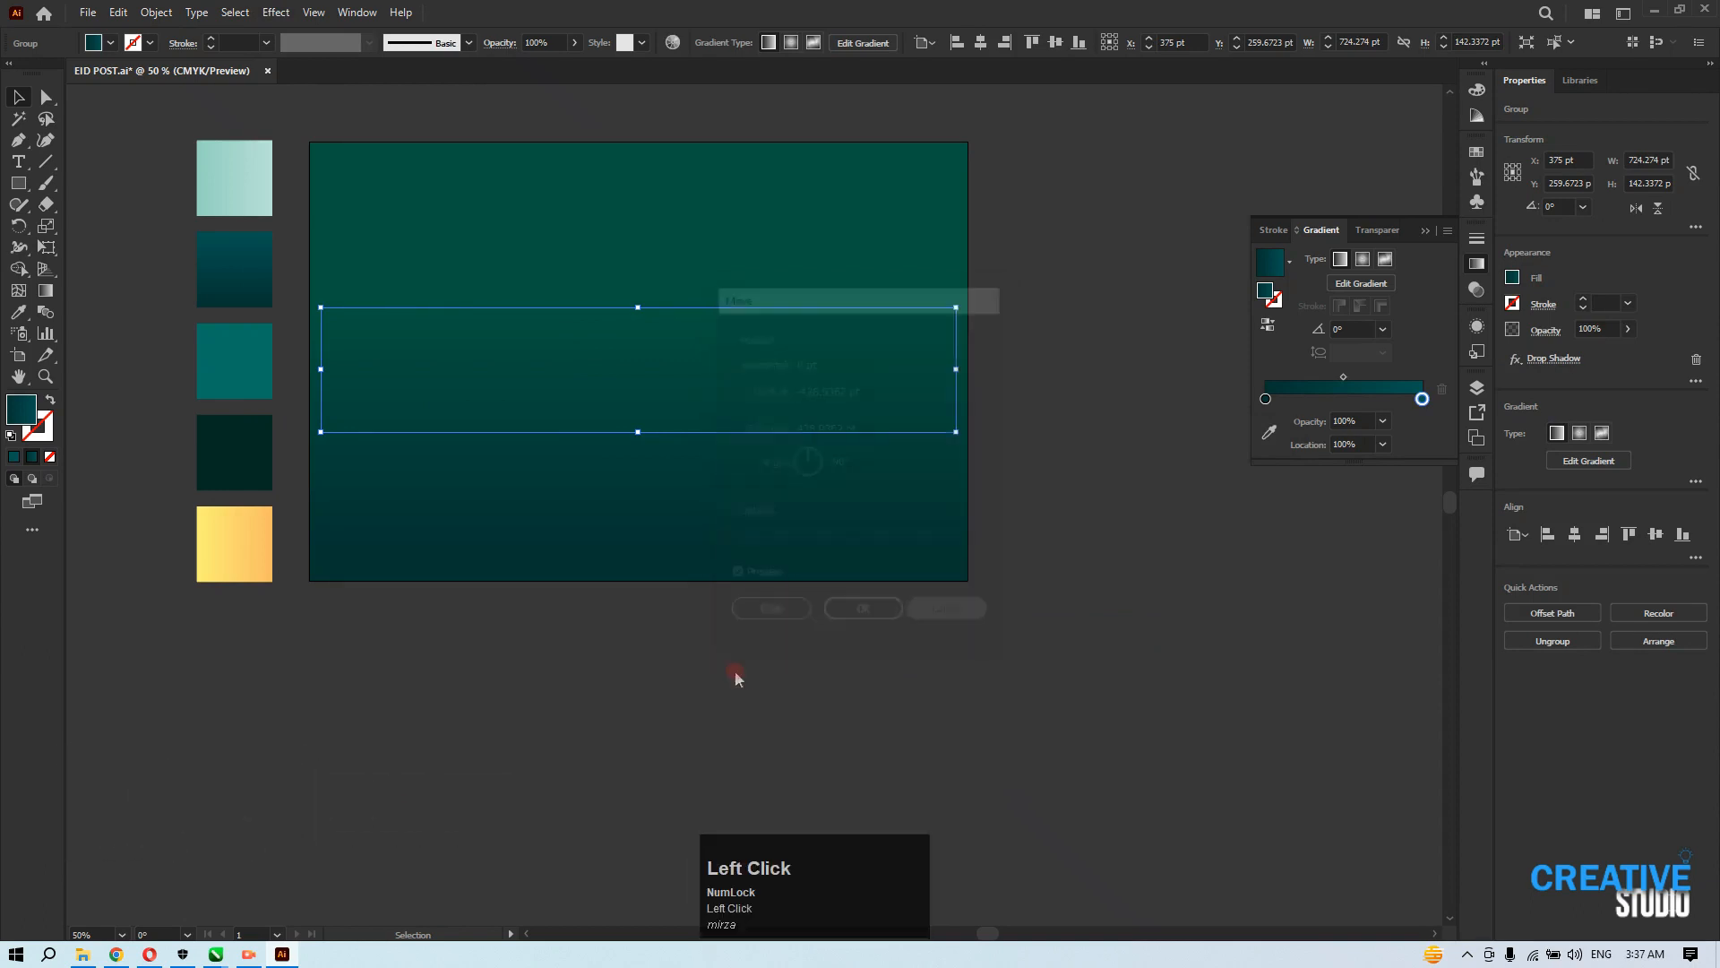
pyautogui.click(738, 675)
# Create a copy of the shadowed cloud reflected across the vertical axis and move it down about 33 pt over the original.
pyautogui.click(738, 390)
pyautogui.rightClick(737, 388)
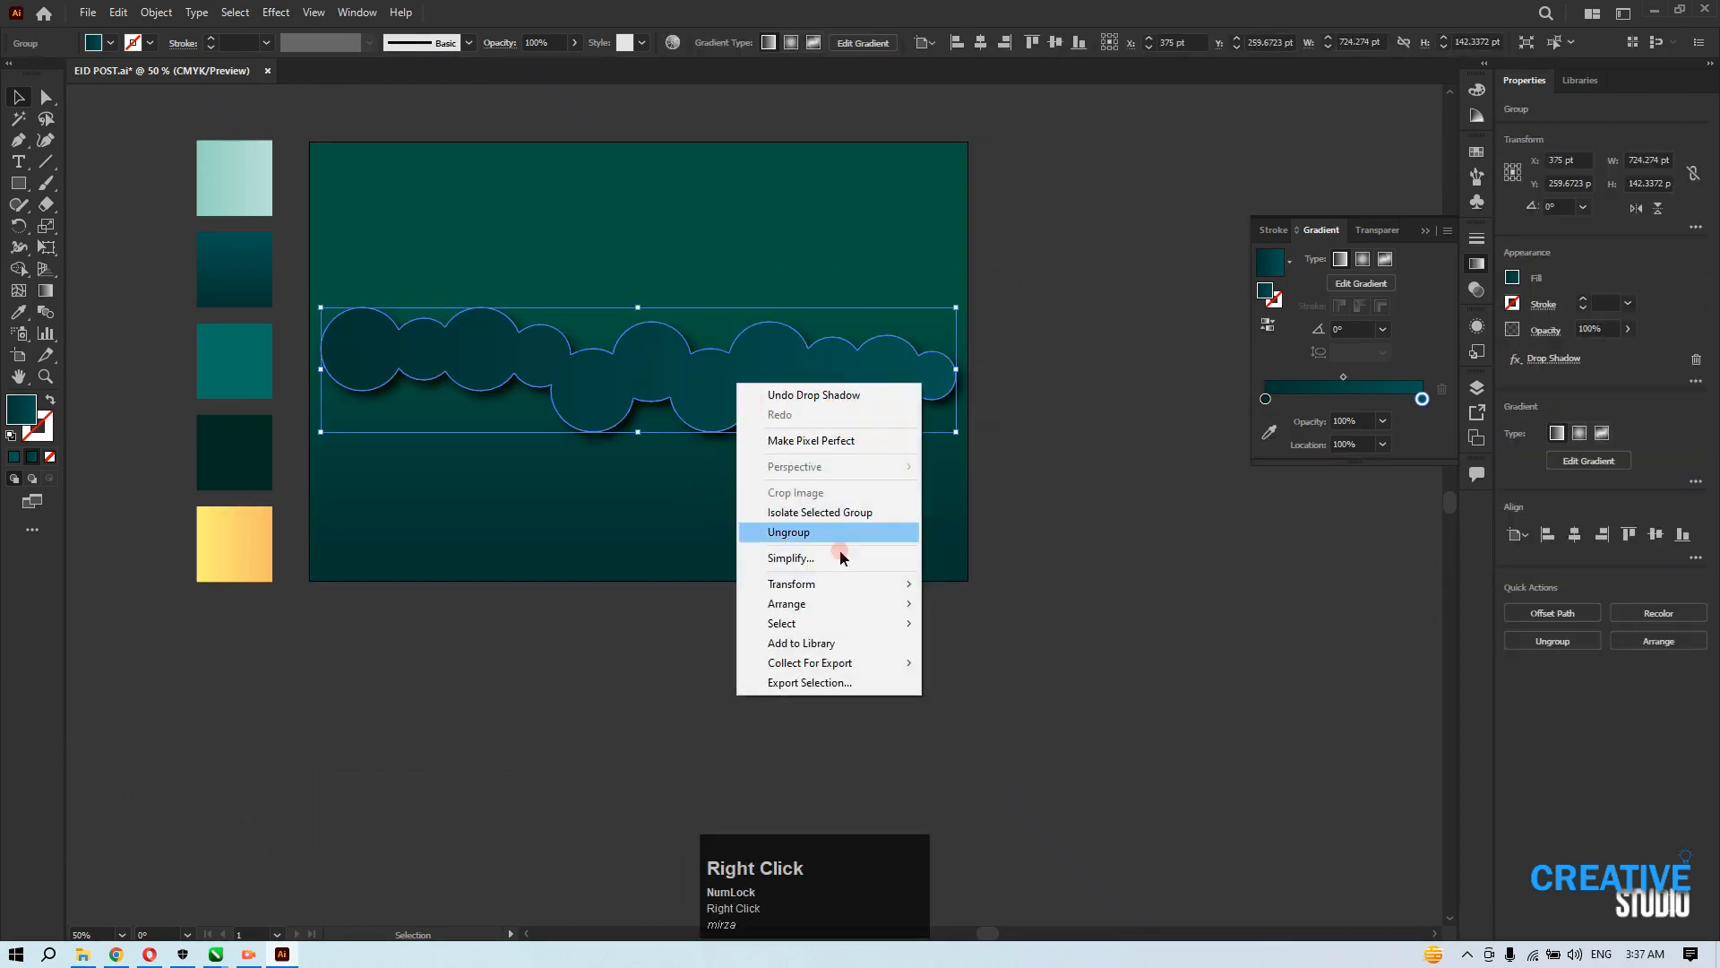
pyautogui.moveTo(878, 583)
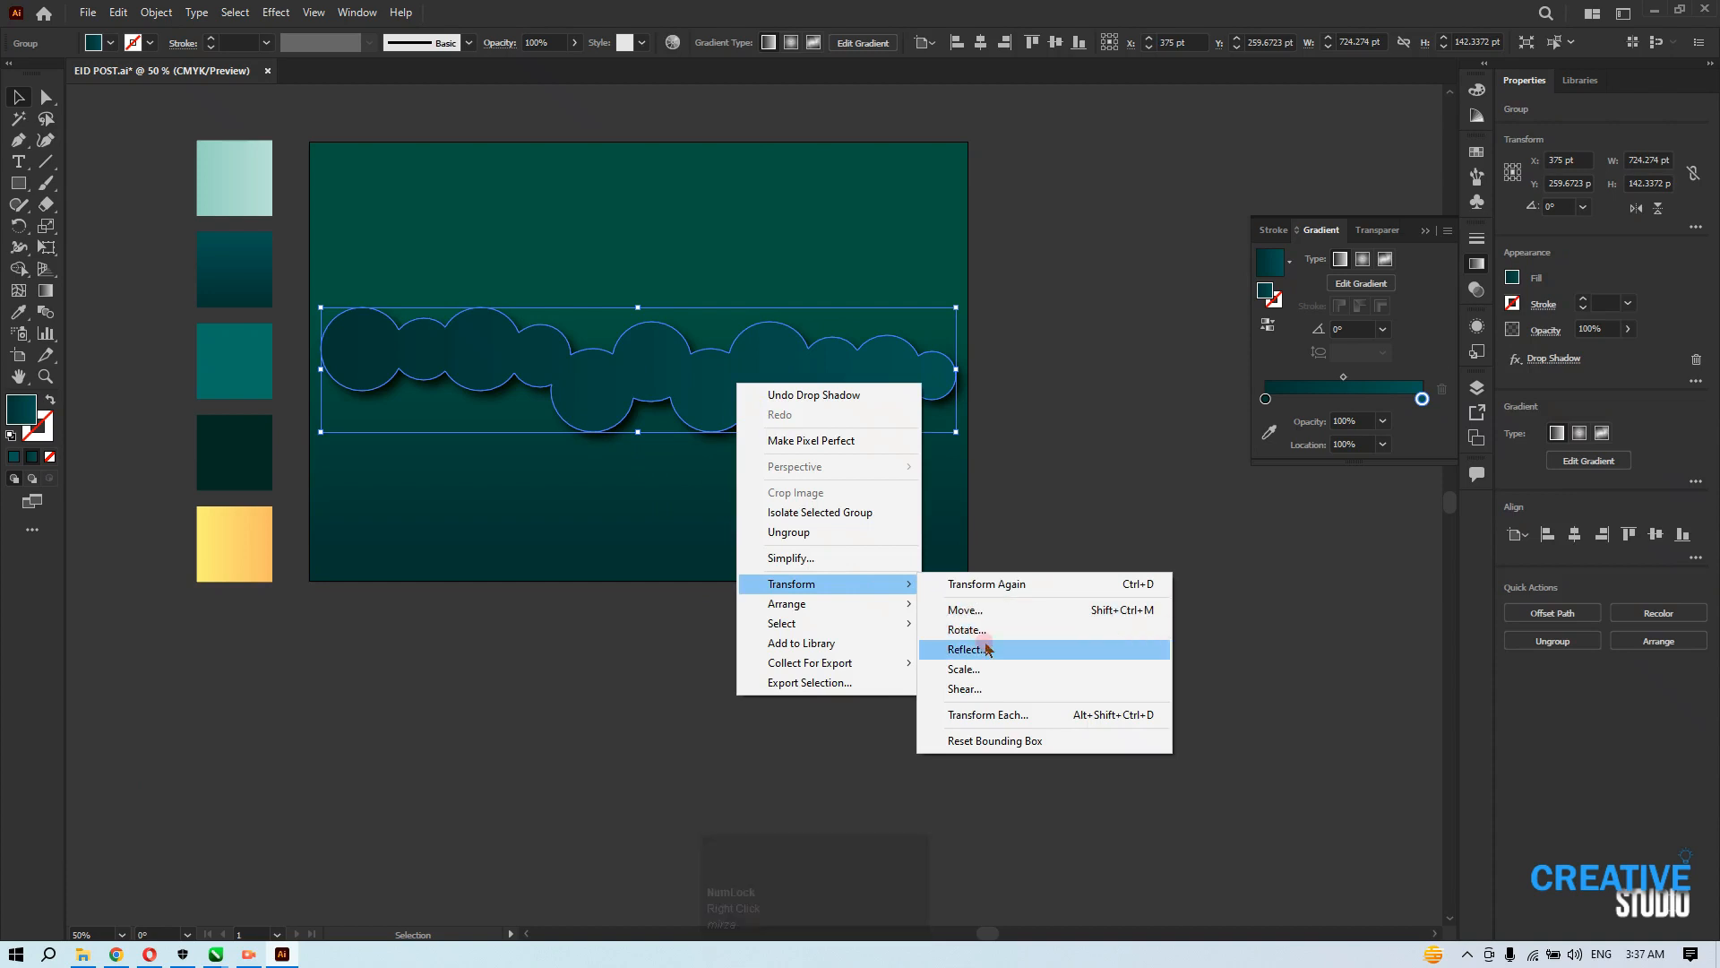
pyautogui.click(972, 649)
pyautogui.click(1053, 625)
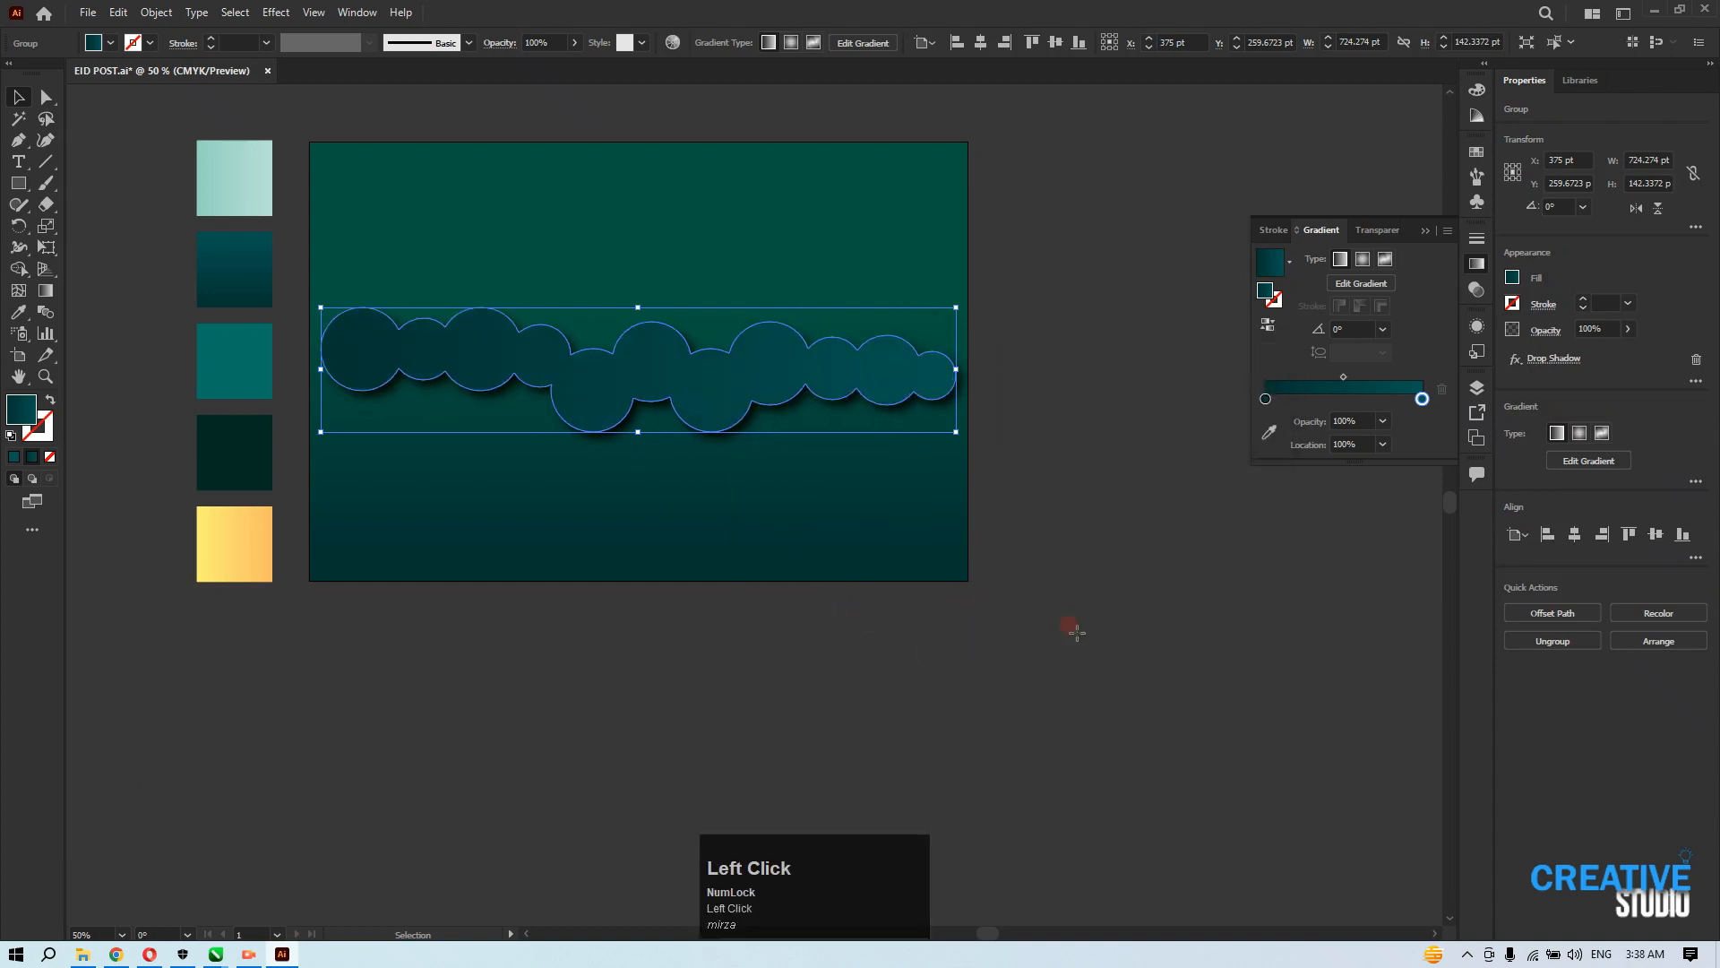
pyautogui.moveTo(702, 385); pyautogui.dragTo(706, 417)
# Reflect a copy of the second cloud row across the vertical axis and move it down about 52 pt as a third row.
pyautogui.rightClick(642, 410)
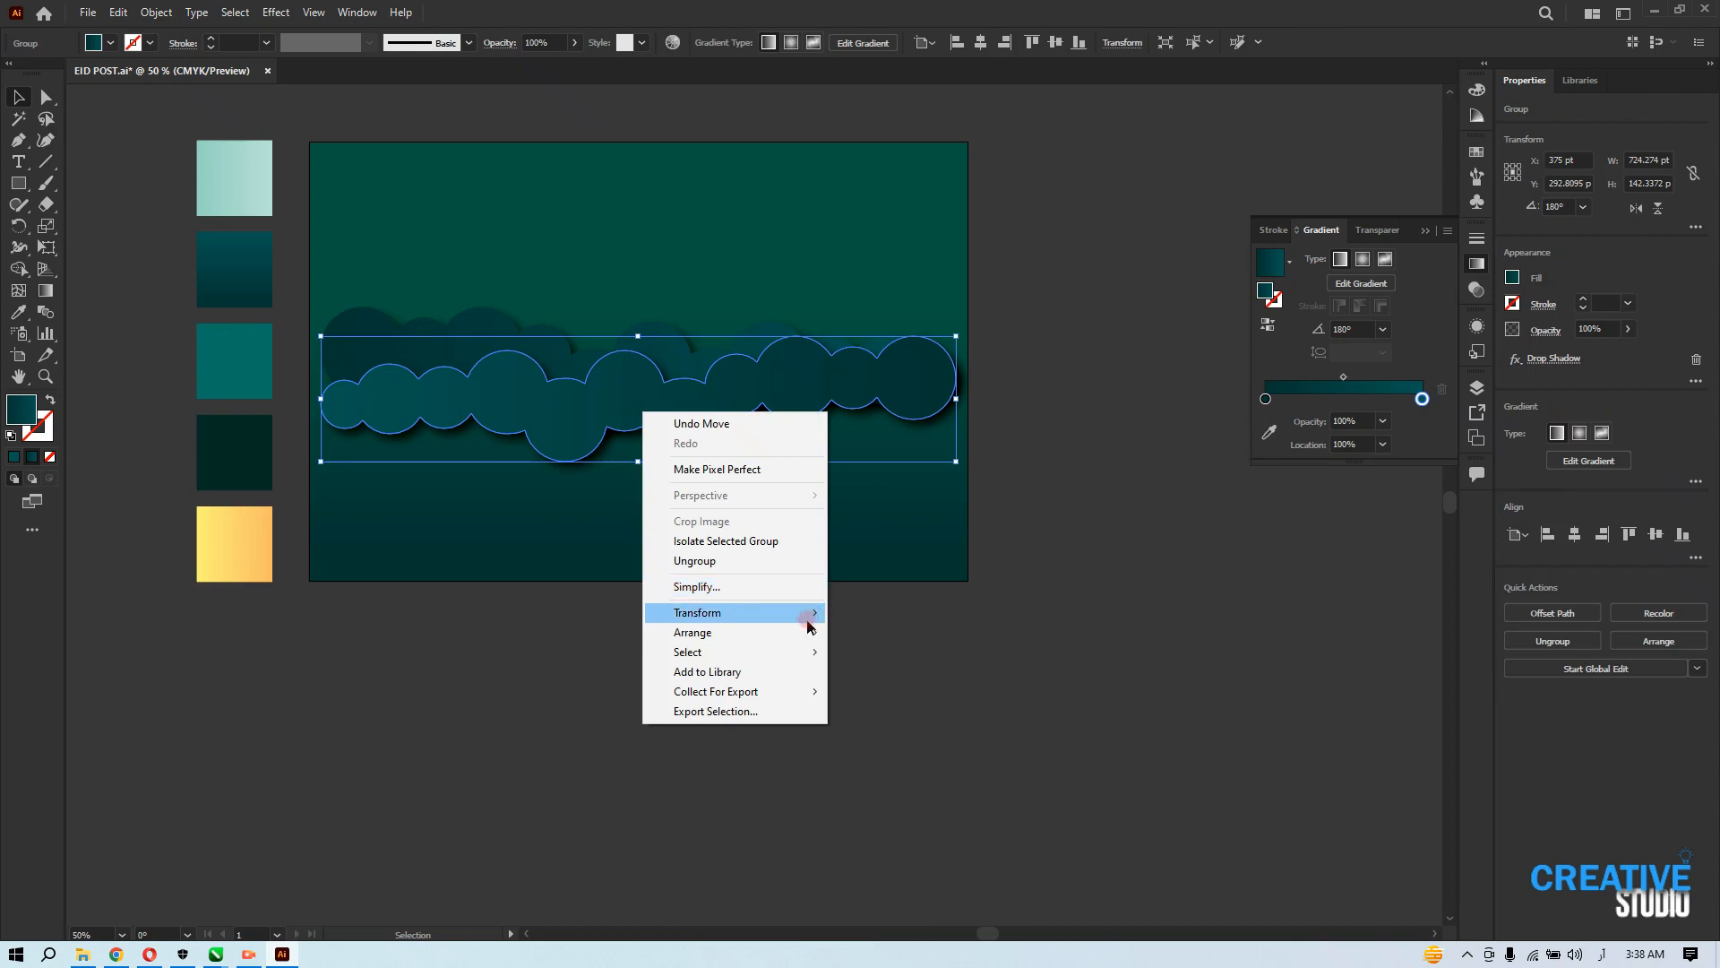
pyautogui.moveTo(807, 625)
pyautogui.click(873, 677)
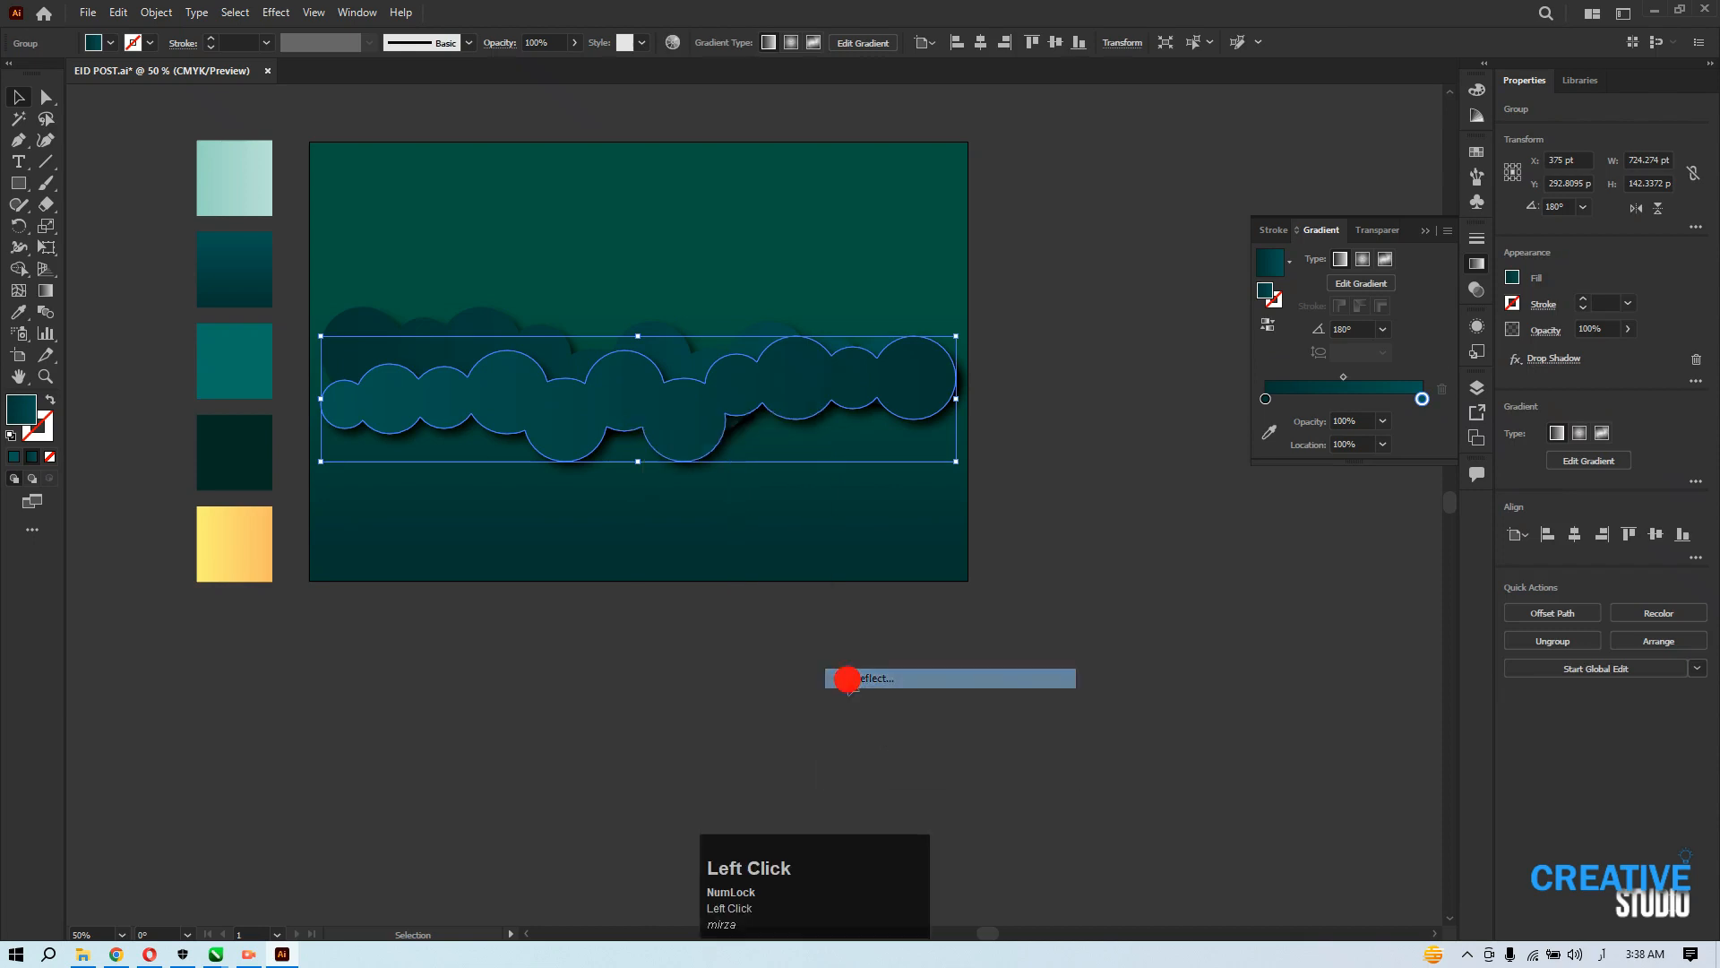
pyautogui.click(1066, 620)
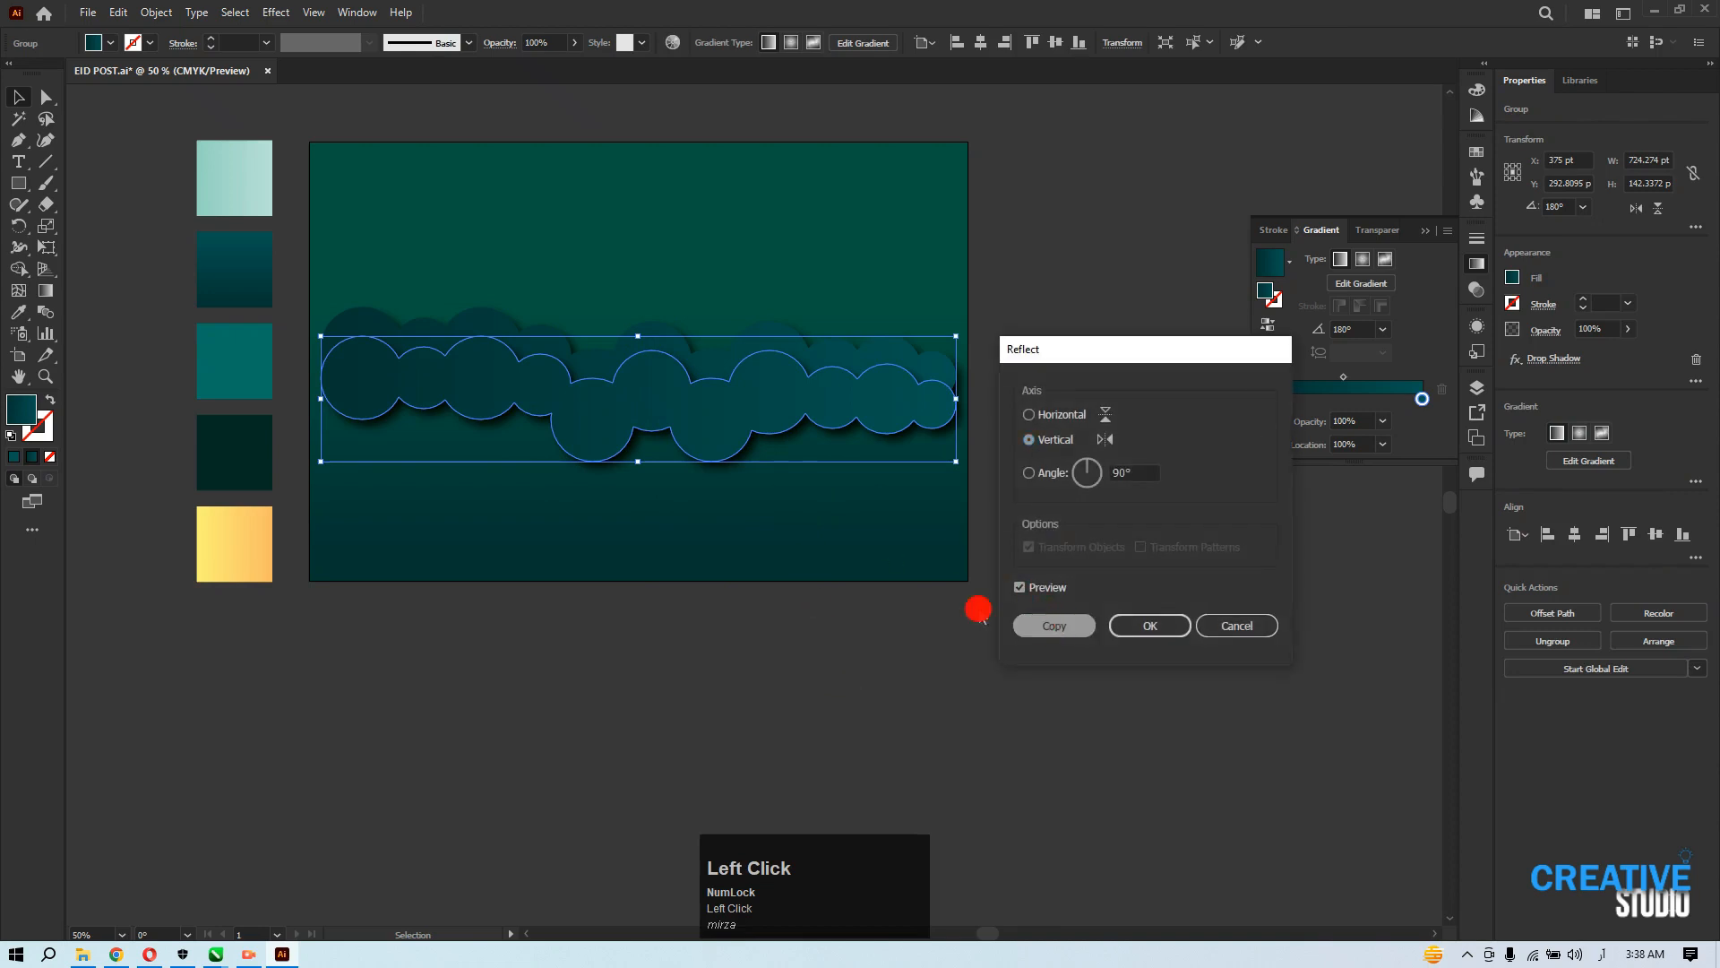
pyautogui.moveTo(790, 403); pyautogui.dragTo(804, 453)
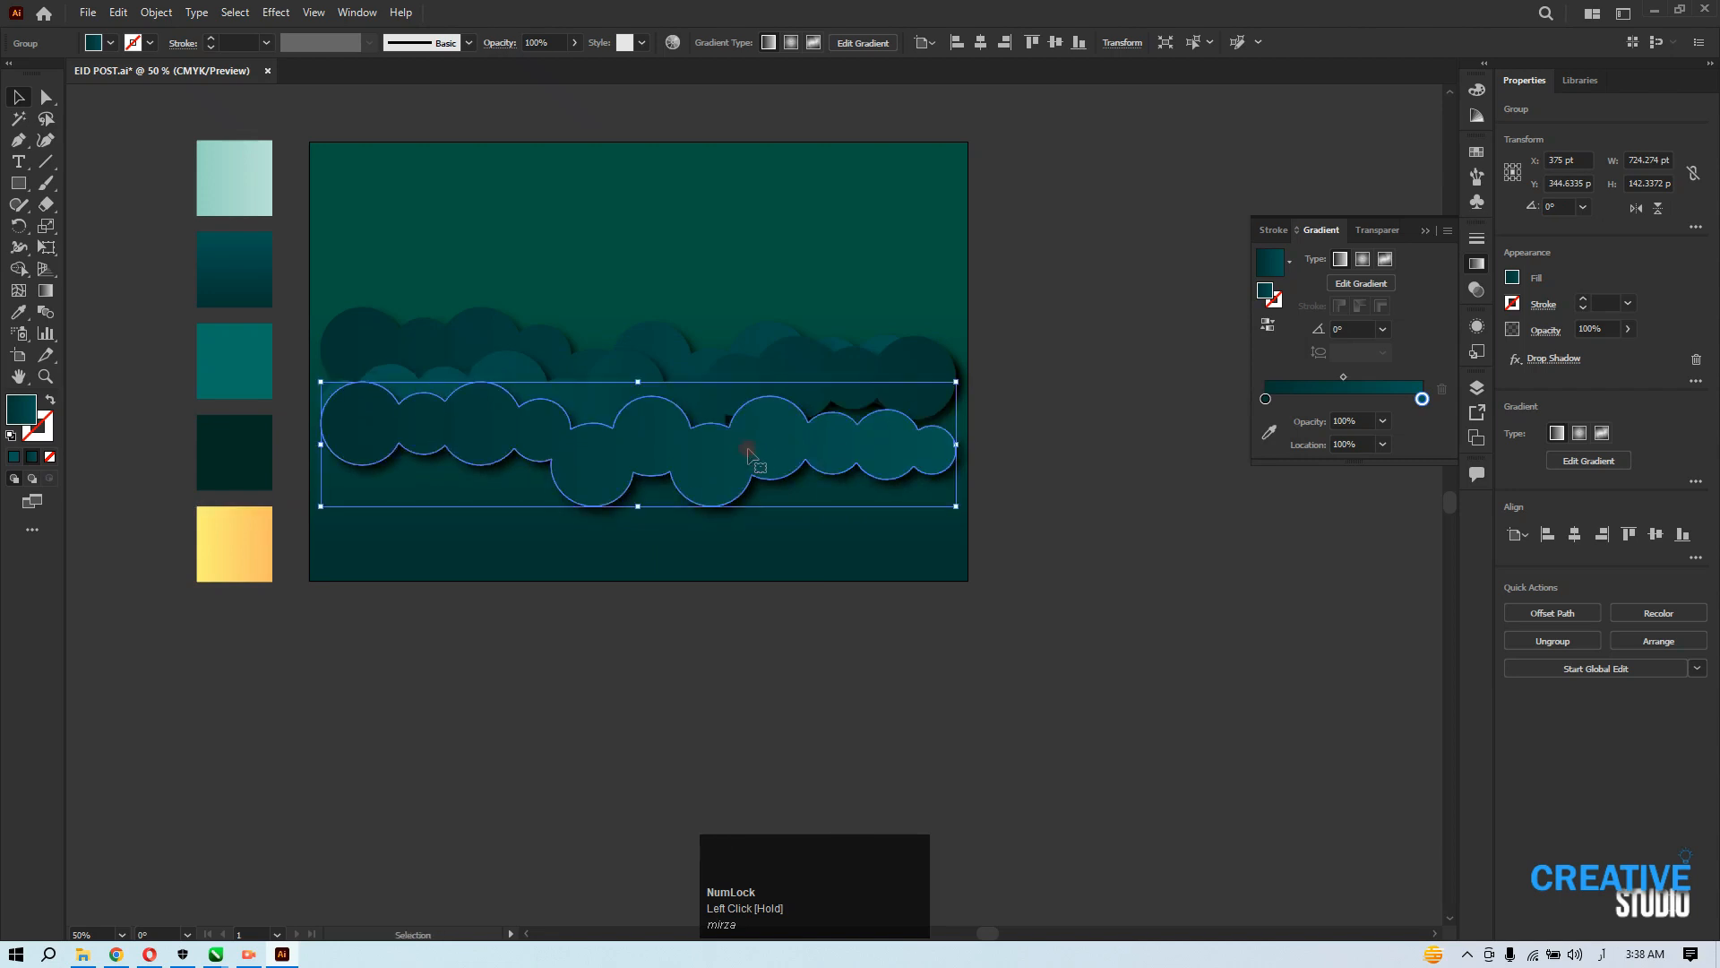
# Add a fourth cloud row near the artboard's lower edge from a vertical-axis reflected copy of the third row.
pyautogui.rightClick(750, 451)
pyautogui.moveTo(888, 654)
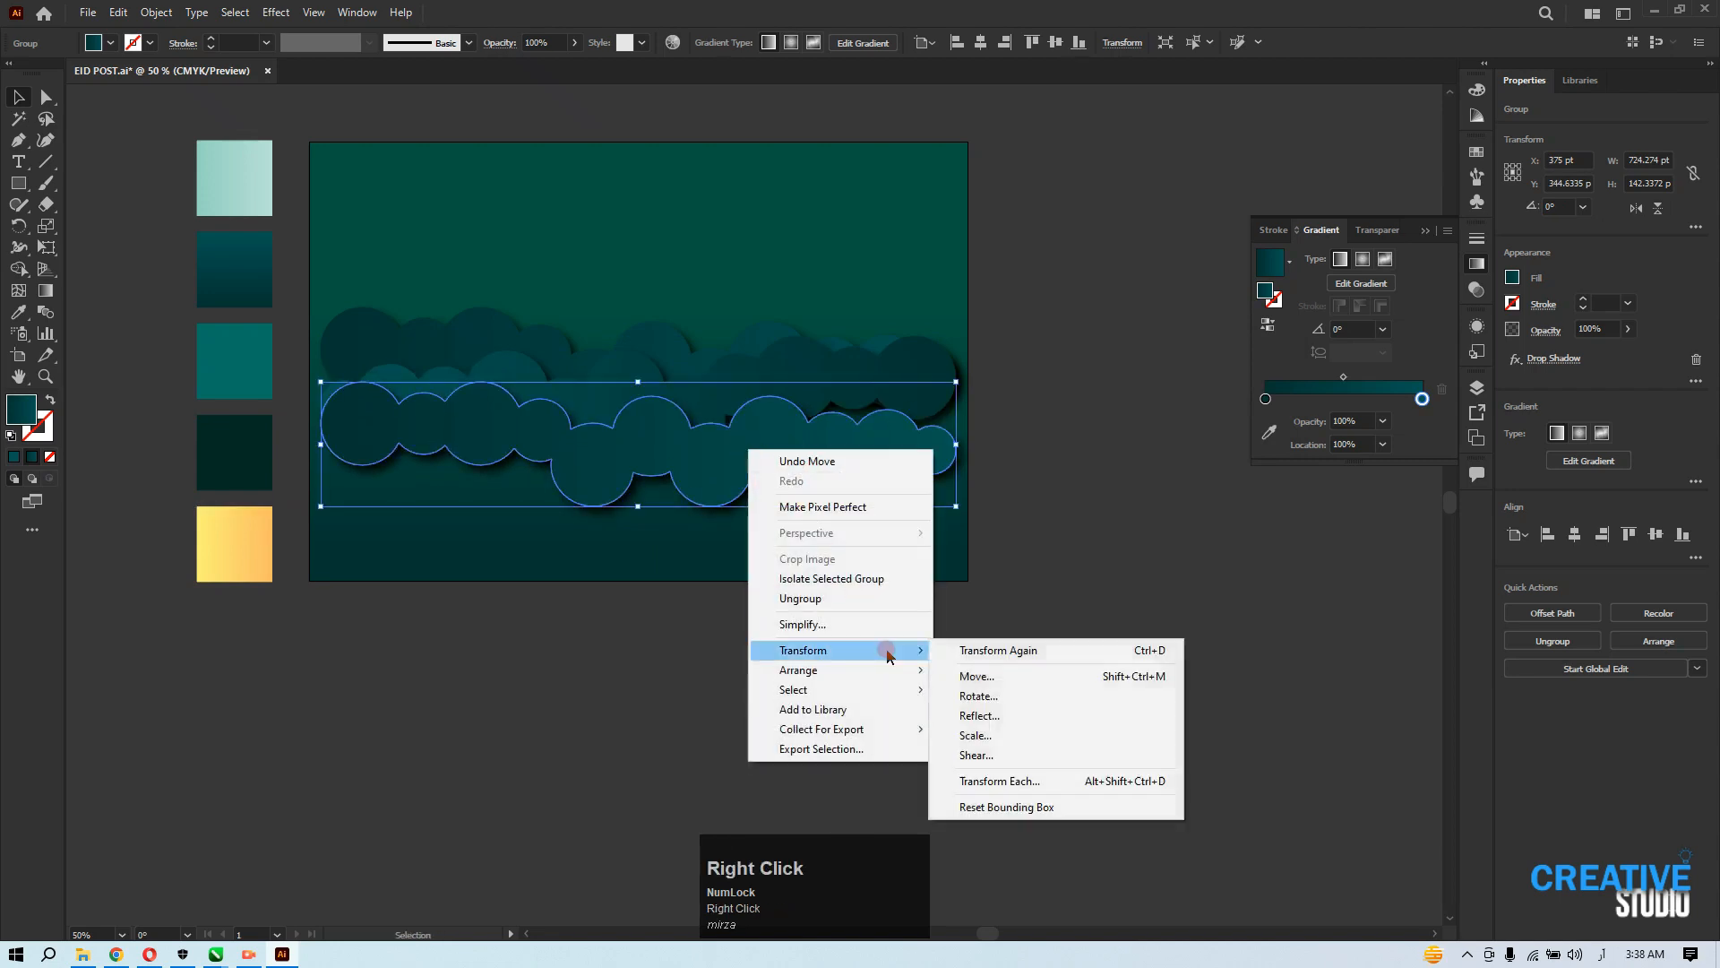
pyautogui.click(984, 716)
pyautogui.click(1033, 629)
pyautogui.moveTo(696, 468); pyautogui.dragTo(700, 522)
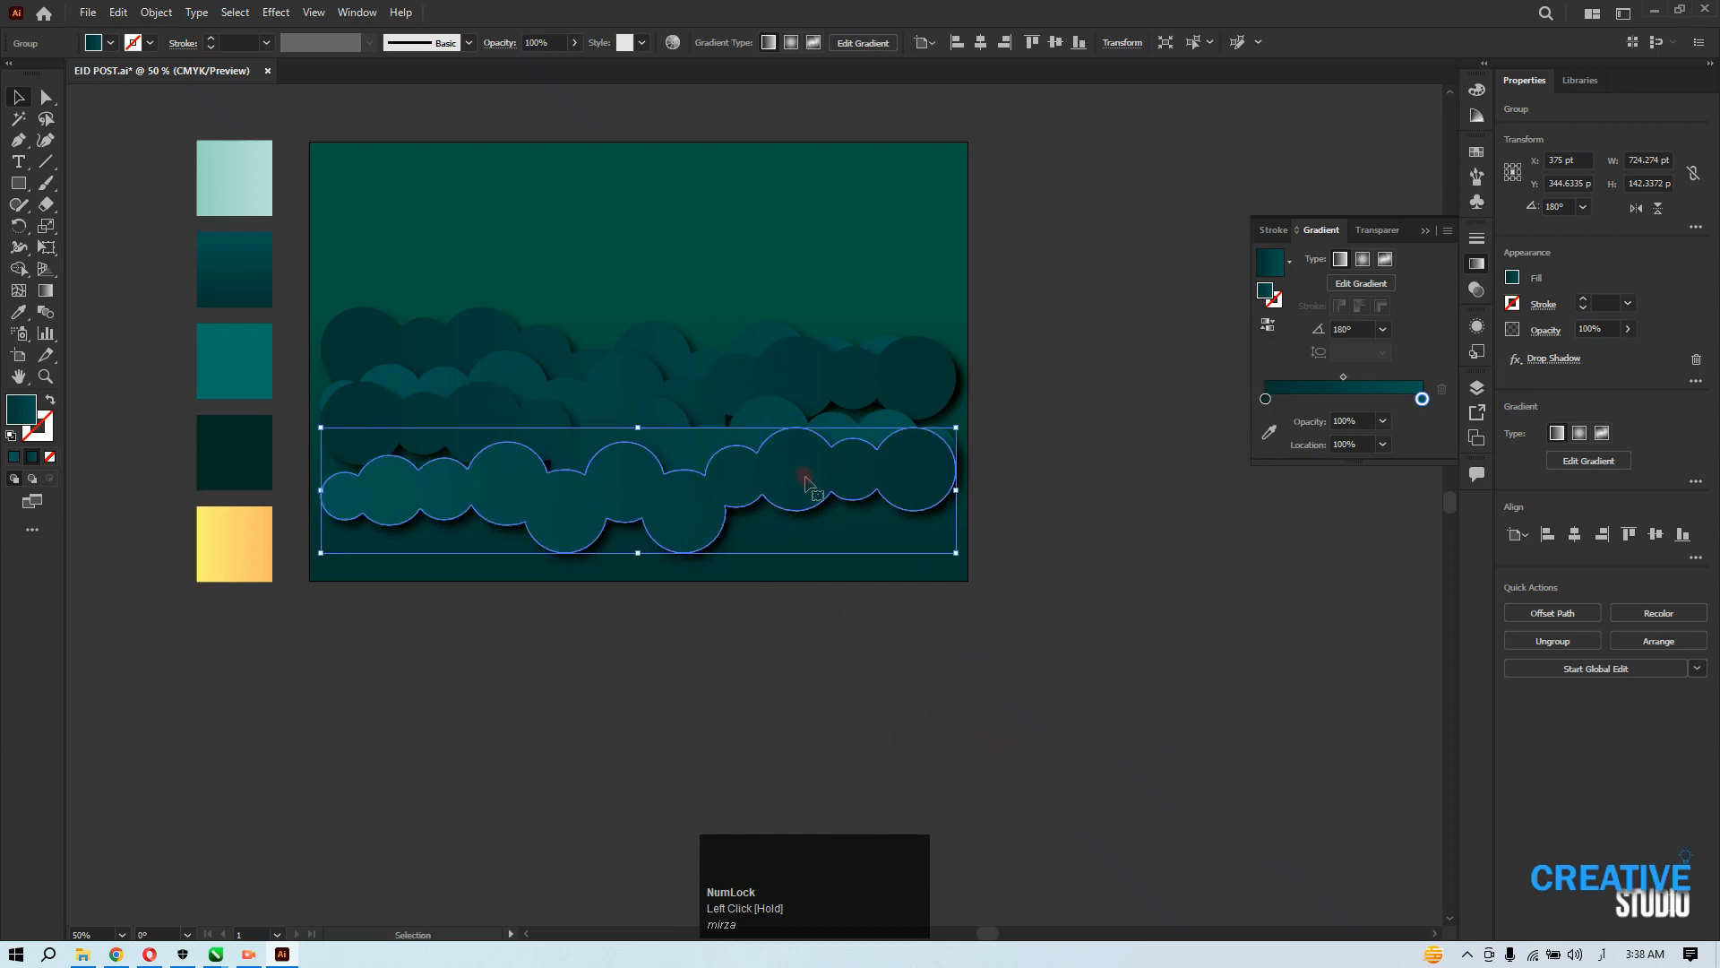
# Move the two lowest cloud rows up so the layers overlap more tightly, placing the fourth row at about Y 354 pt.
pyautogui.keyDown('shift'); pyautogui.click(768, 422); pyautogui.keyUp('shift')
pyautogui.moveTo(770, 422); pyautogui.dragTo(772, 406)
pyautogui.click(637, 615)
pyautogui.moveTo(653, 470); pyautogui.dragTo(650, 460)
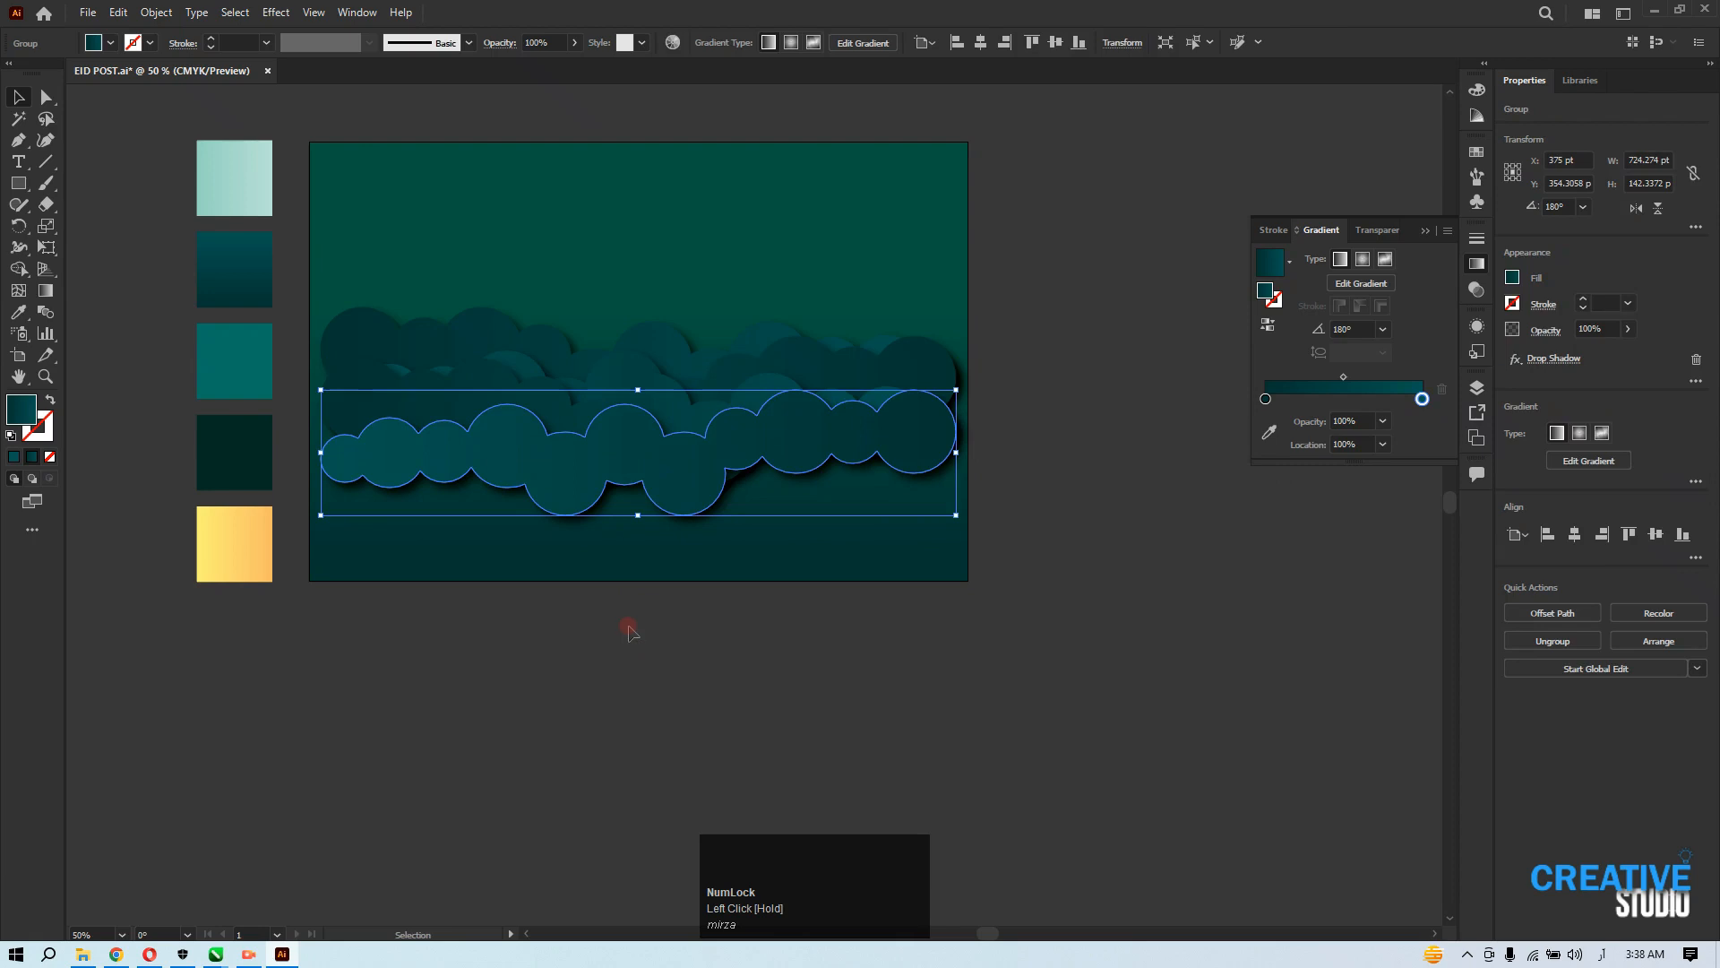
pyautogui.click(630, 618)
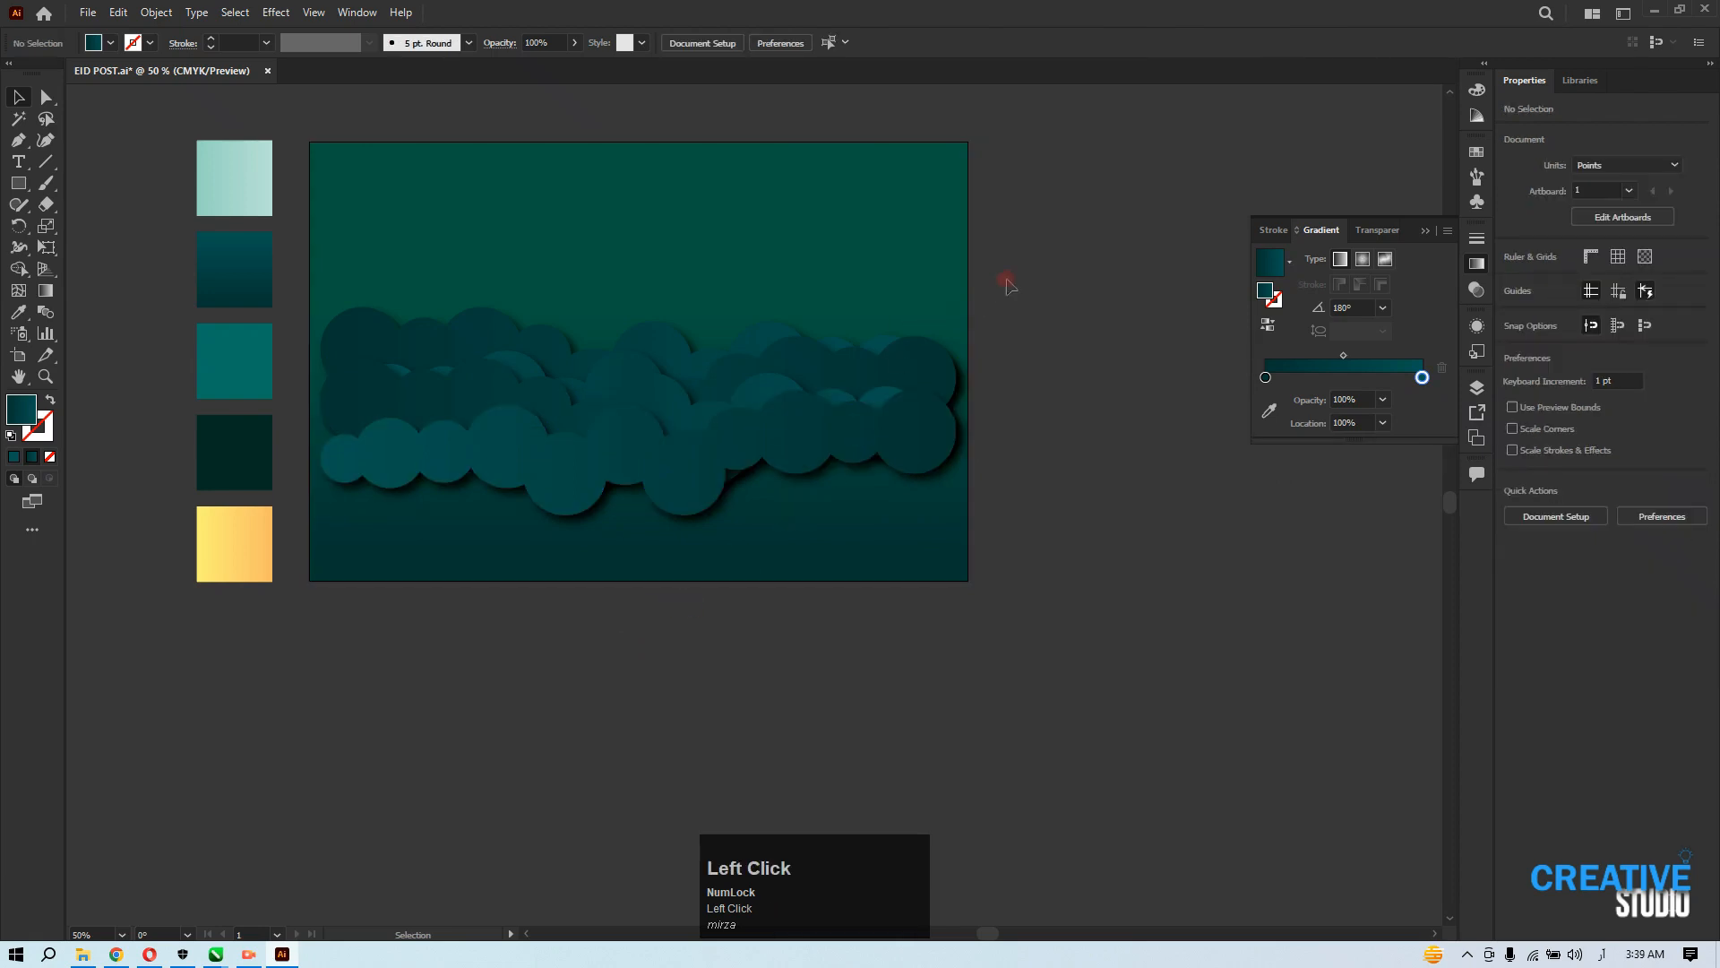
# Move all four cloud rows, without the background, down about 47 pt and group them centred horizontally on the artboard.
pyautogui.moveTo(331, 550); pyautogui.dragTo(332, 550)
pyautogui.keyDown('shift'); pyautogui.click(485, 213); pyautogui.keyUp('shift')
pyautogui.moveTo(557, 469); pyautogui.dragTo(555, 507)
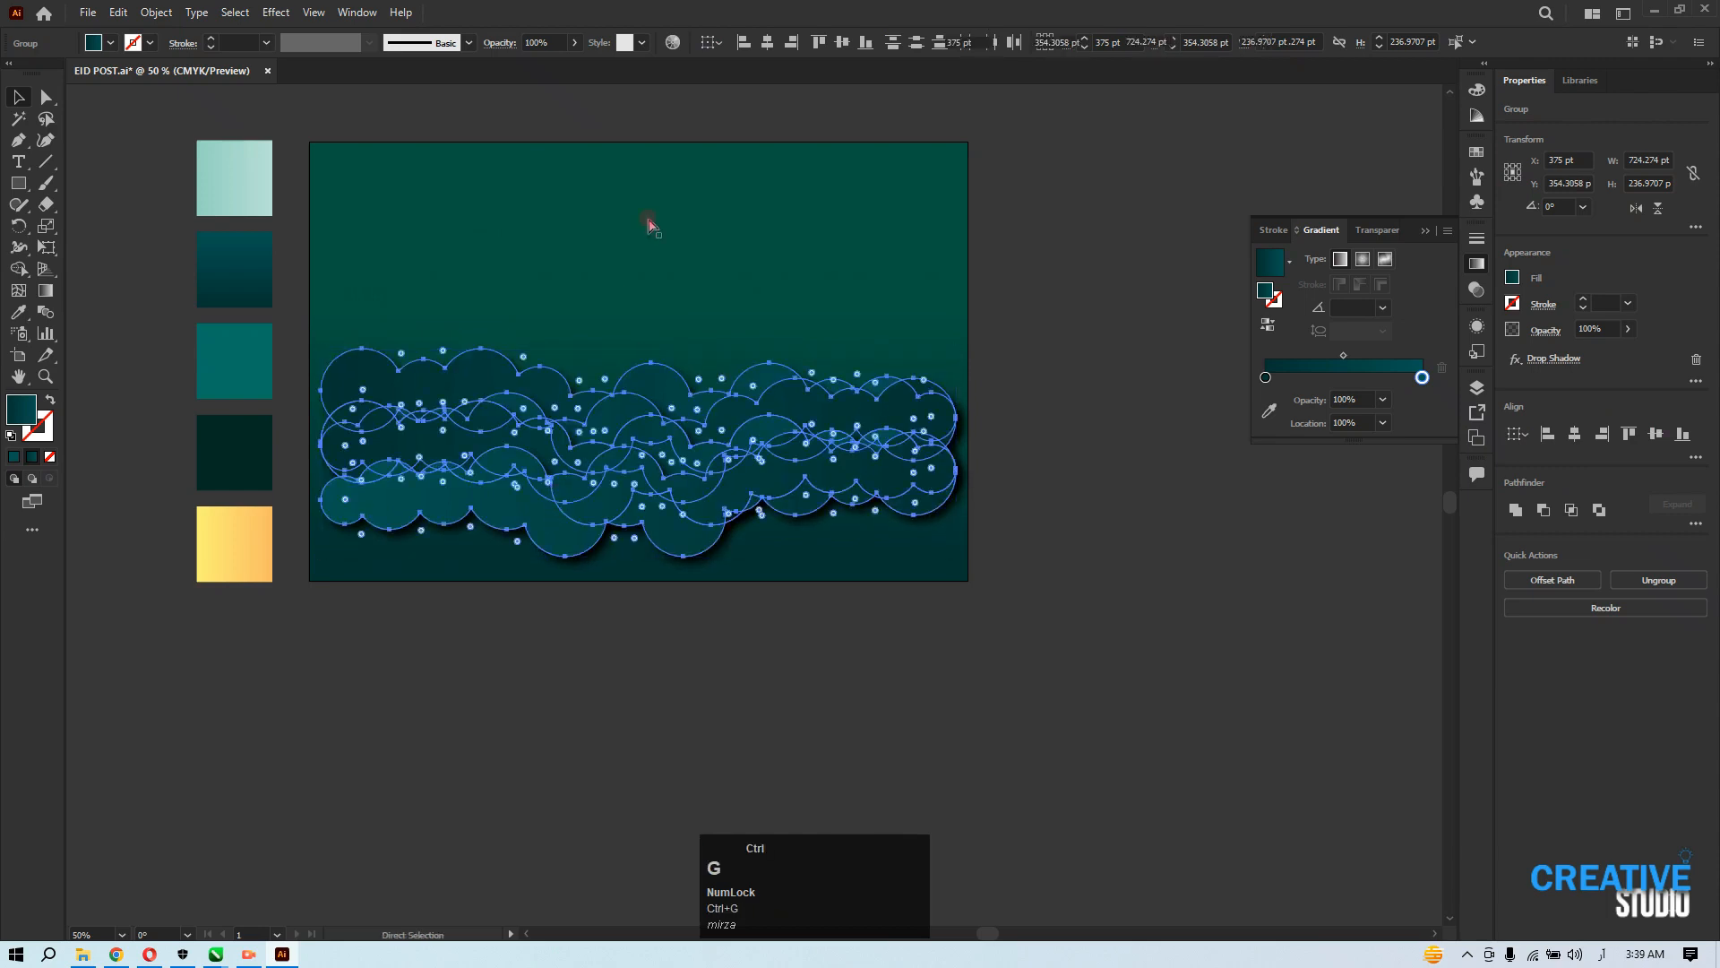
pyautogui.click(768, 44)
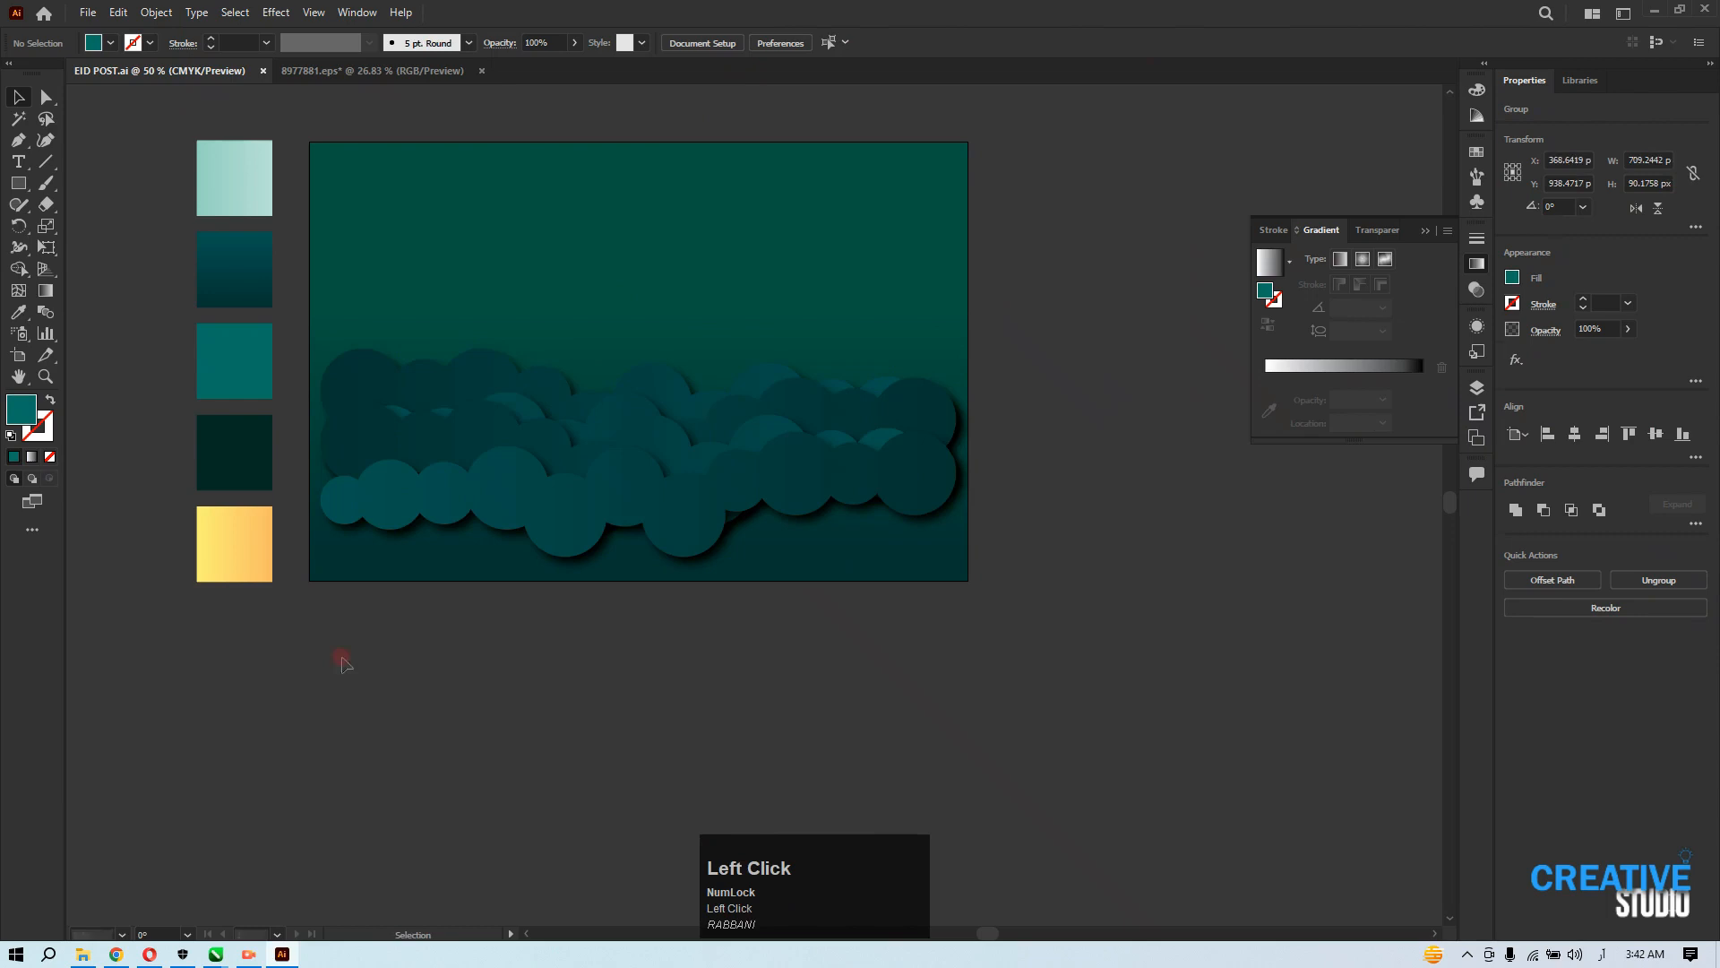
# Paste the copied bright teal cloud bank, centre it horizontally and align it to the artboard's bottom edge.
pyautogui.click(402, 768)
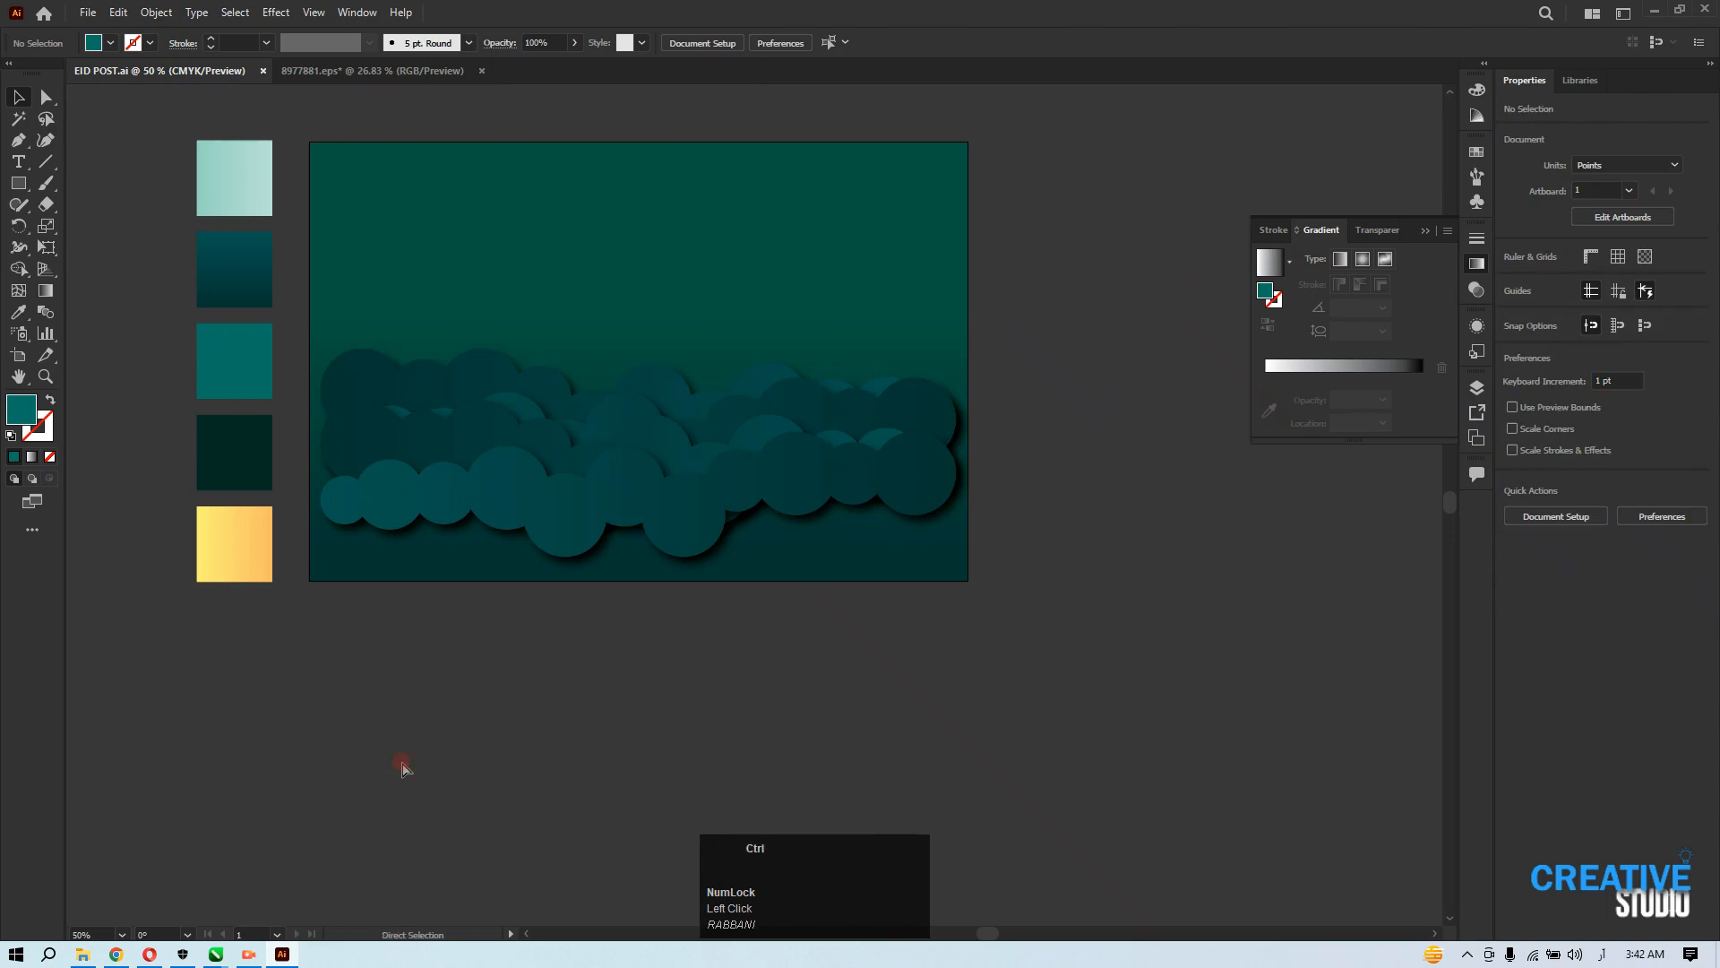
pyautogui.hotkey('ctrl', 'v')
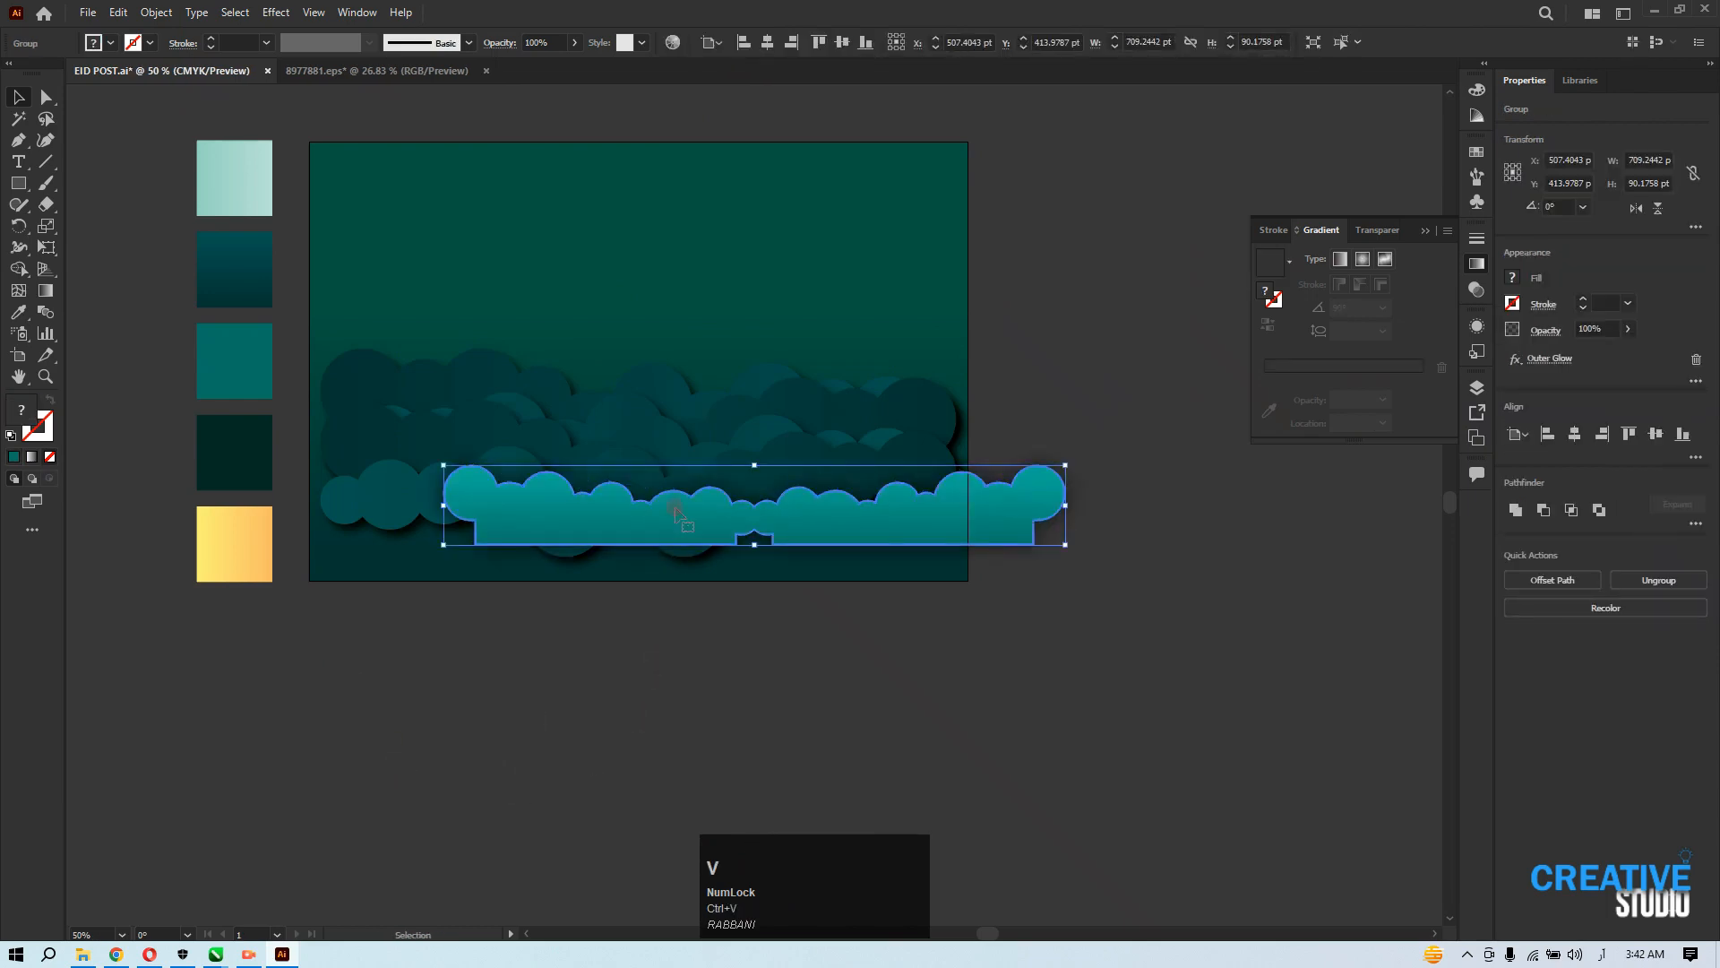
pyautogui.click(768, 42)
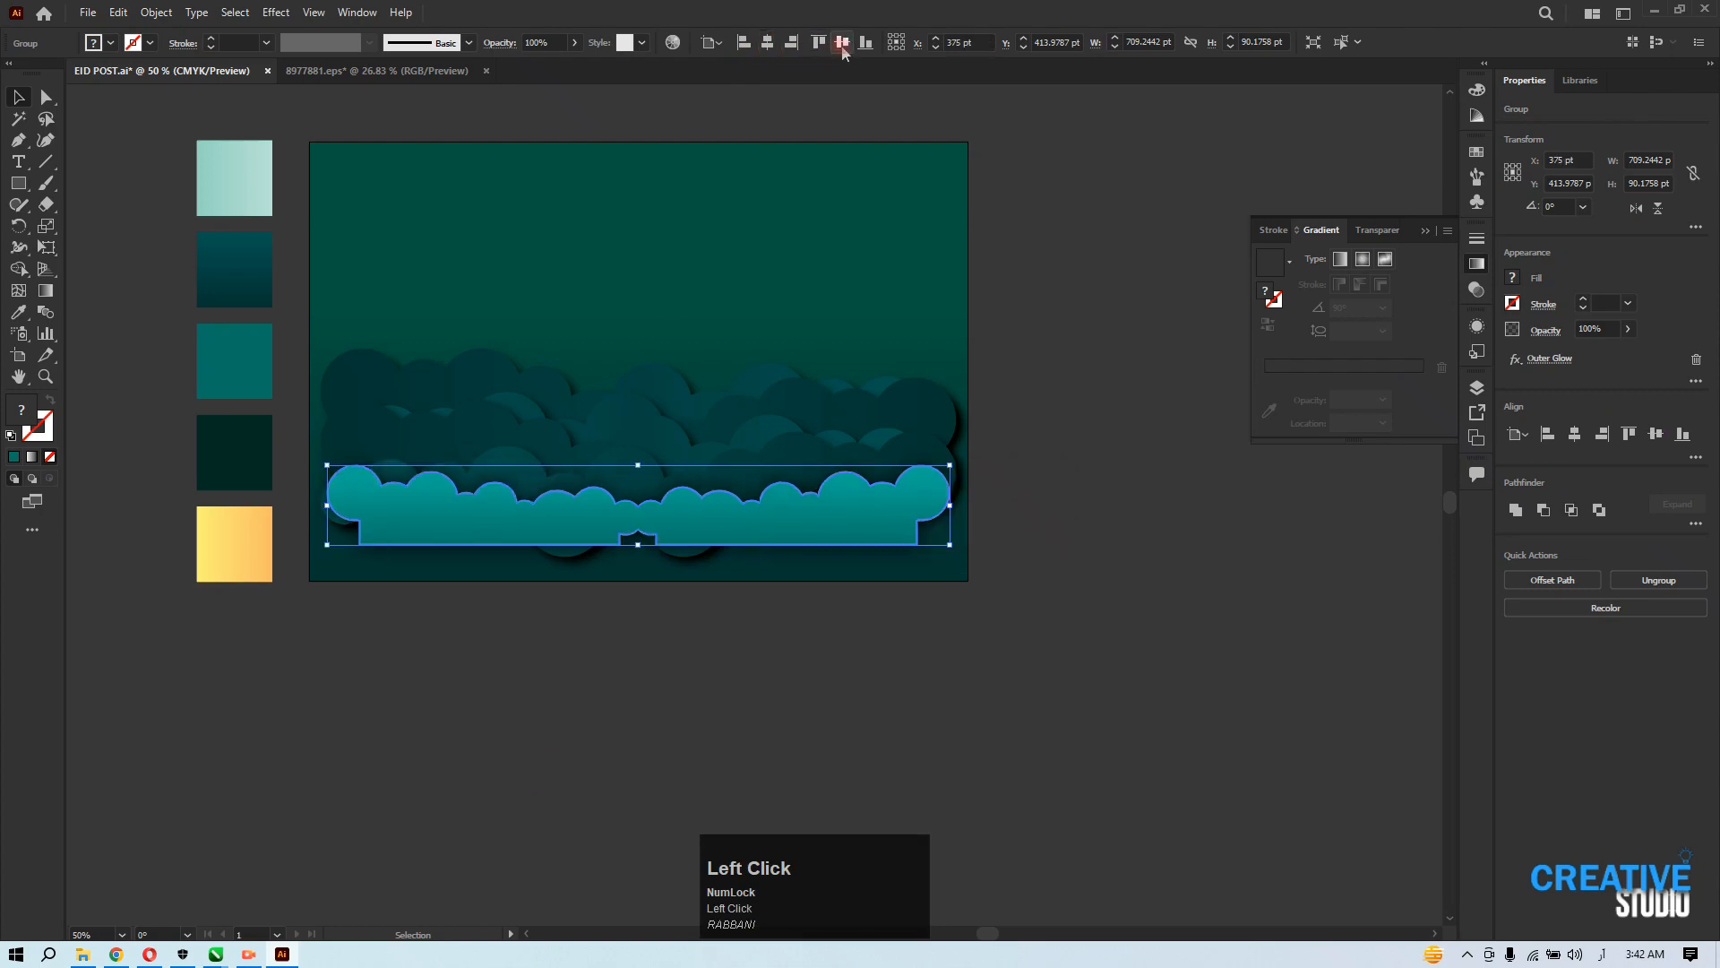
pyautogui.click(863, 43)
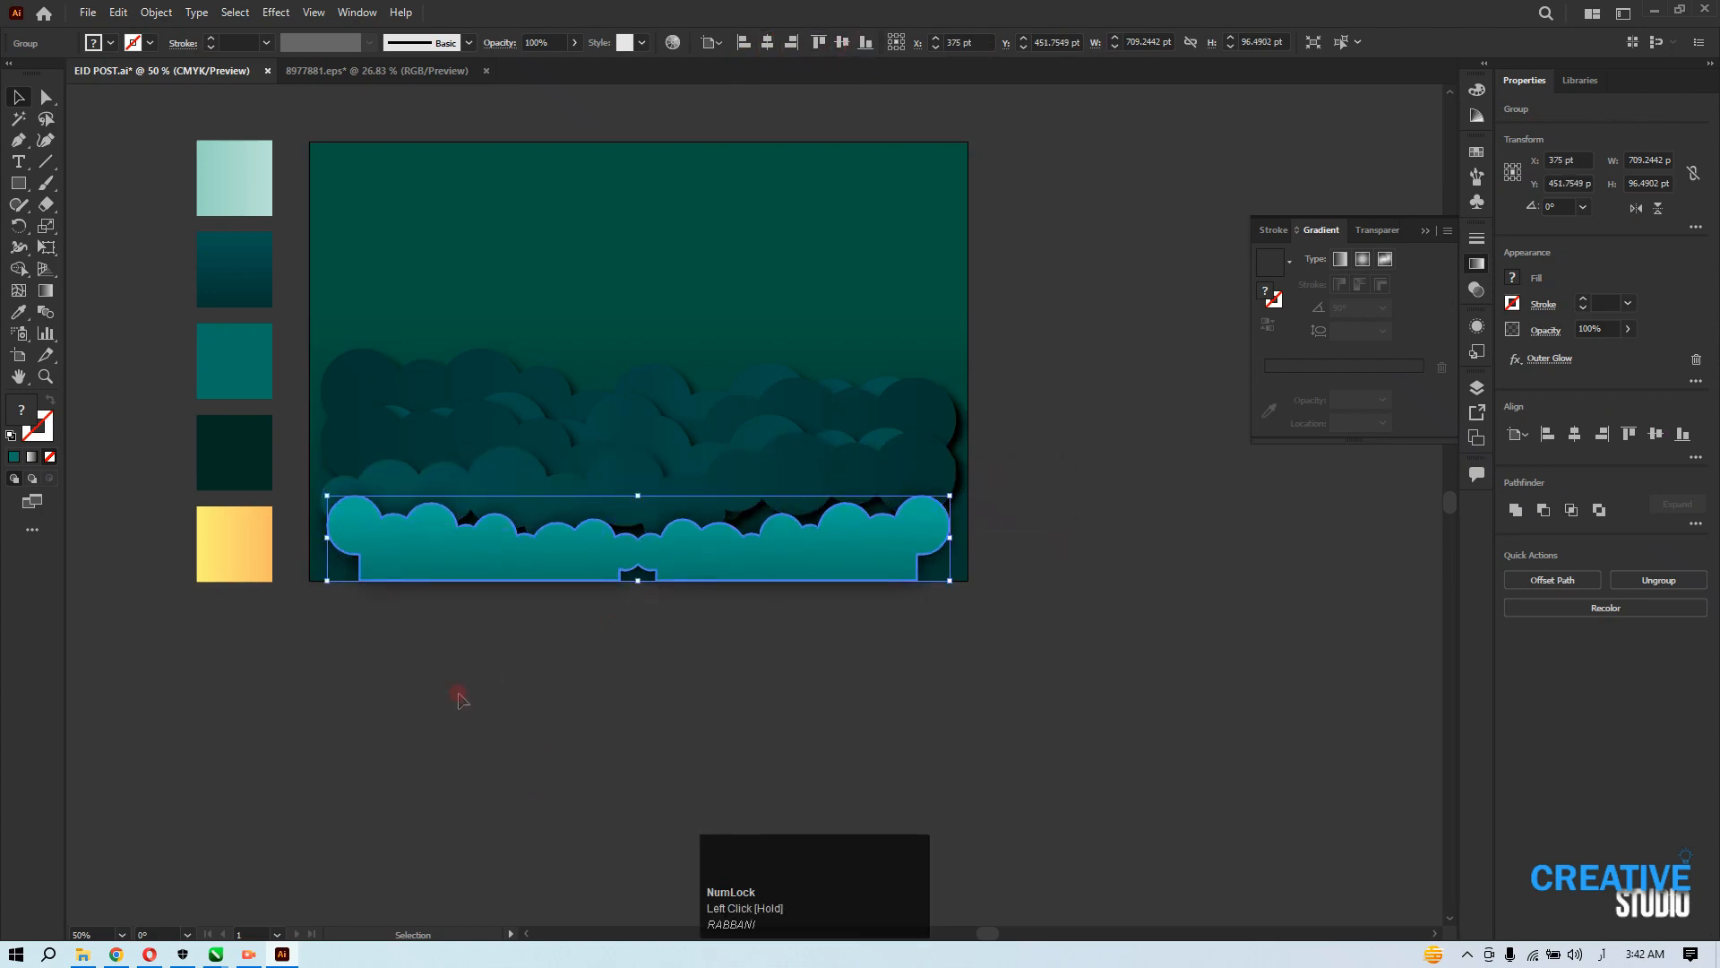
# Recolour all the palm trees and bushes beside the artboard with the darkest green swatch, trying the light mint gradient first.
pyautogui.click(403, 715)
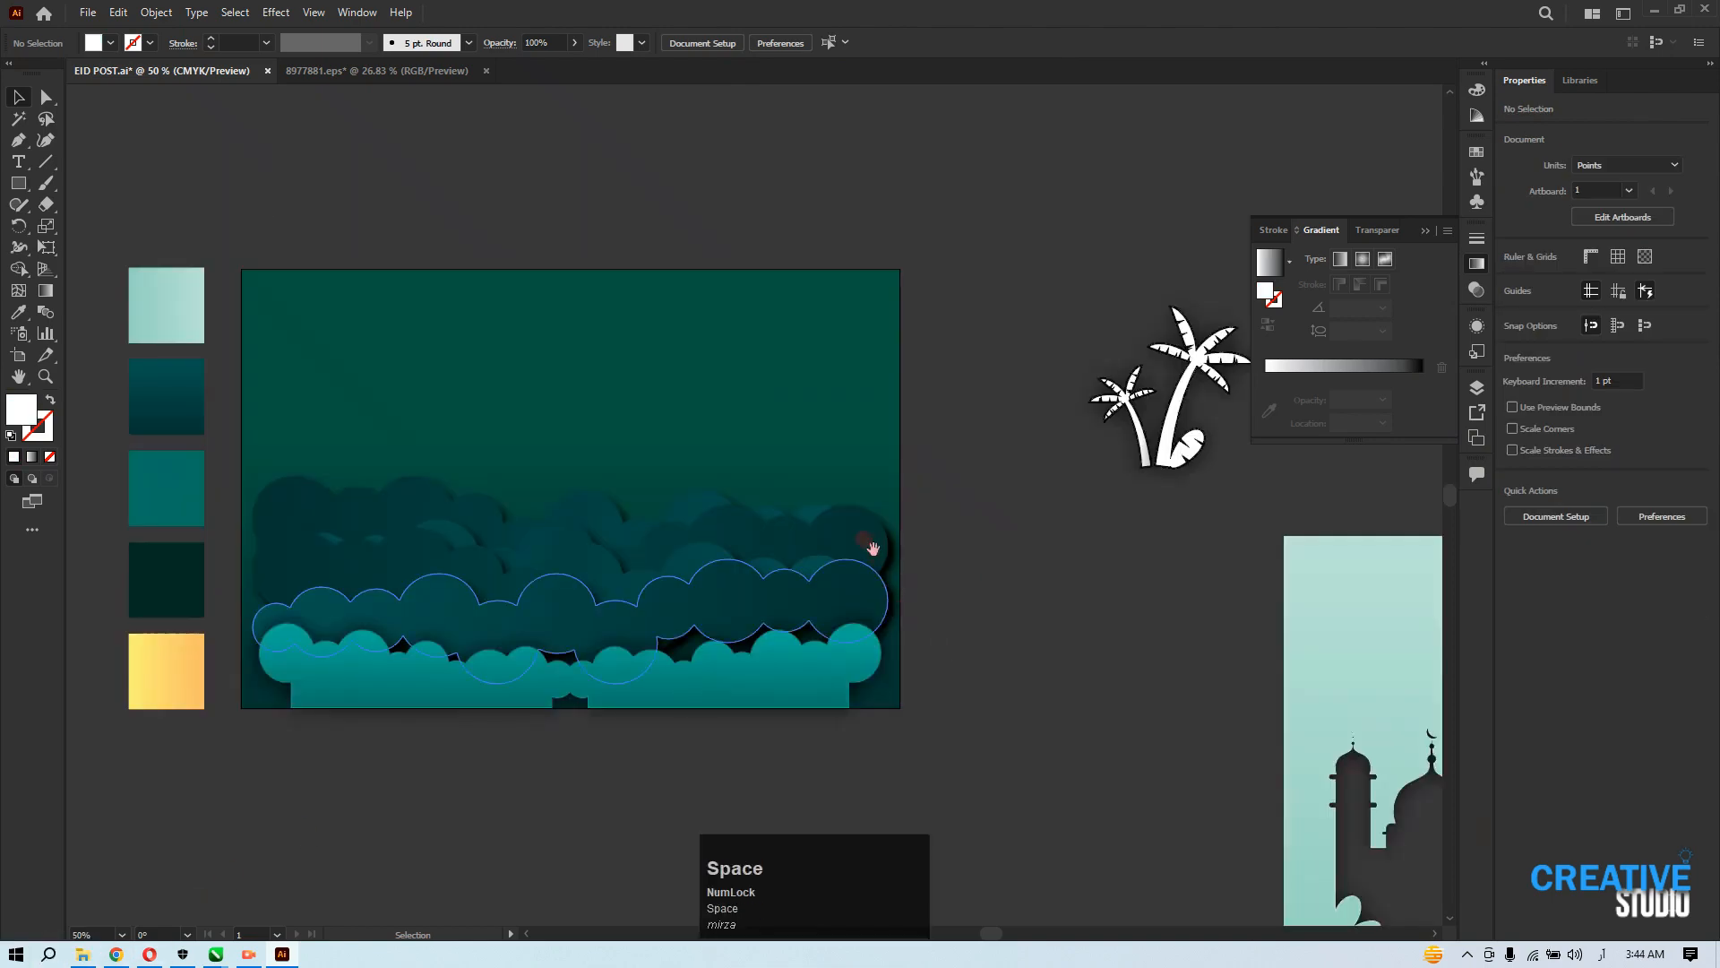
pyautogui.moveTo(876, 549); pyautogui.dragTo(1005, 562)
pyautogui.click(1291, 480)
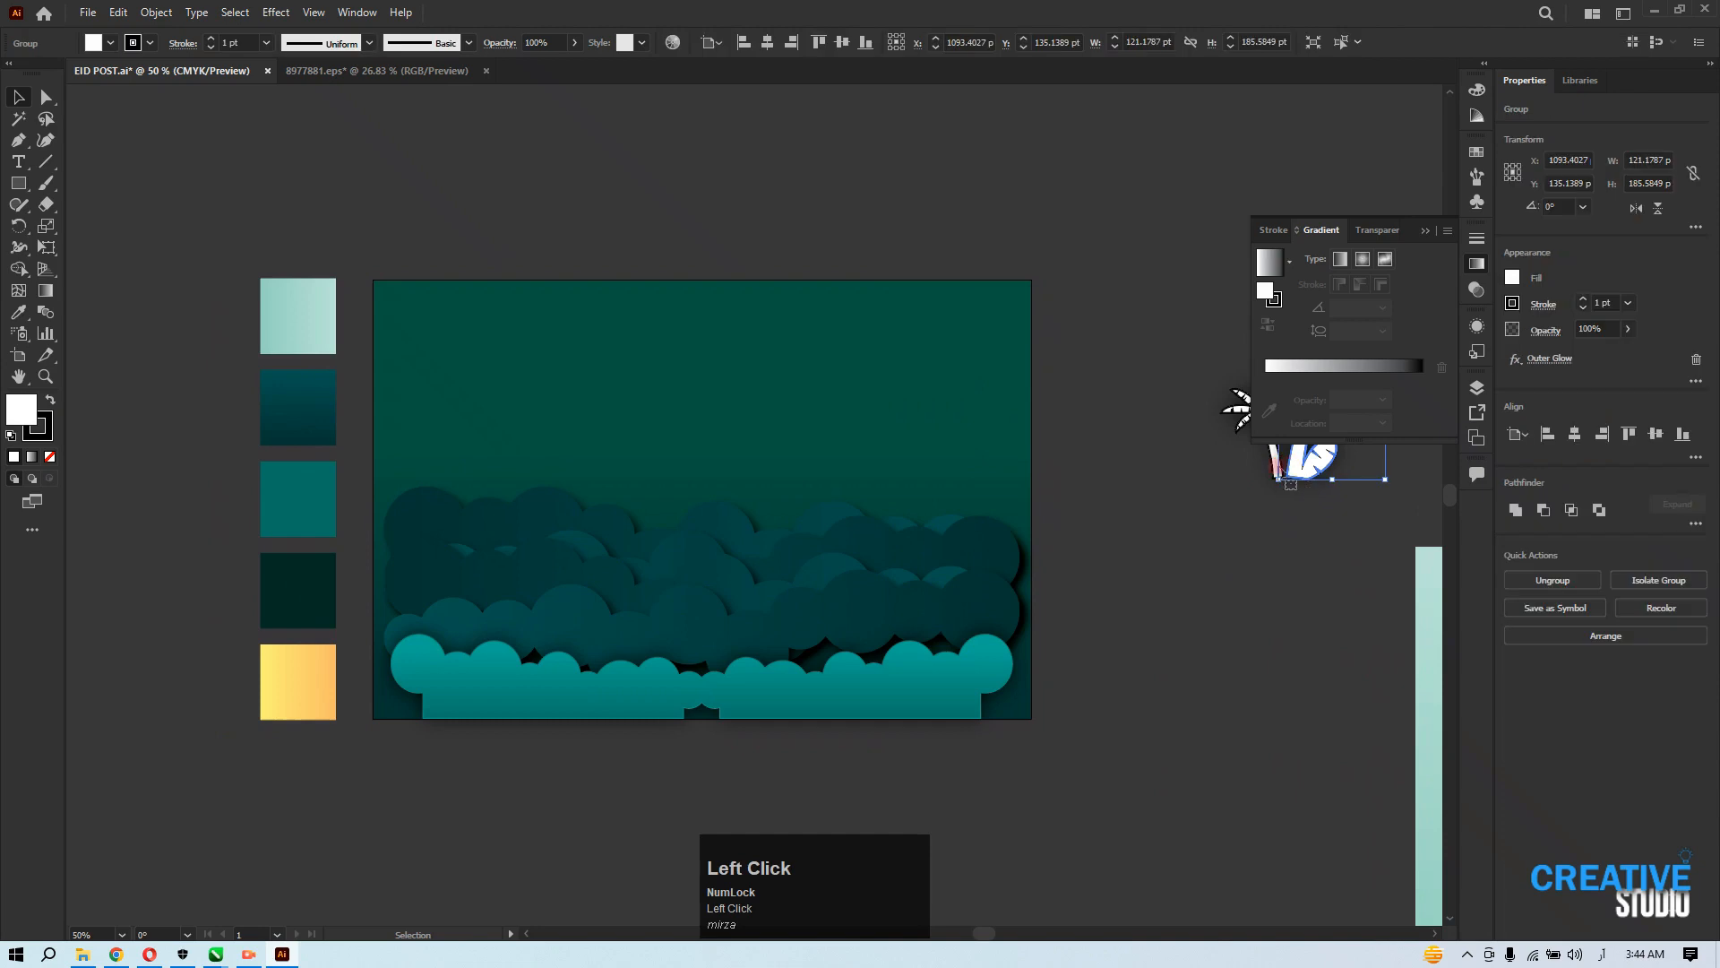
pyautogui.moveTo(1250, 494); pyautogui.dragTo(541, 461)
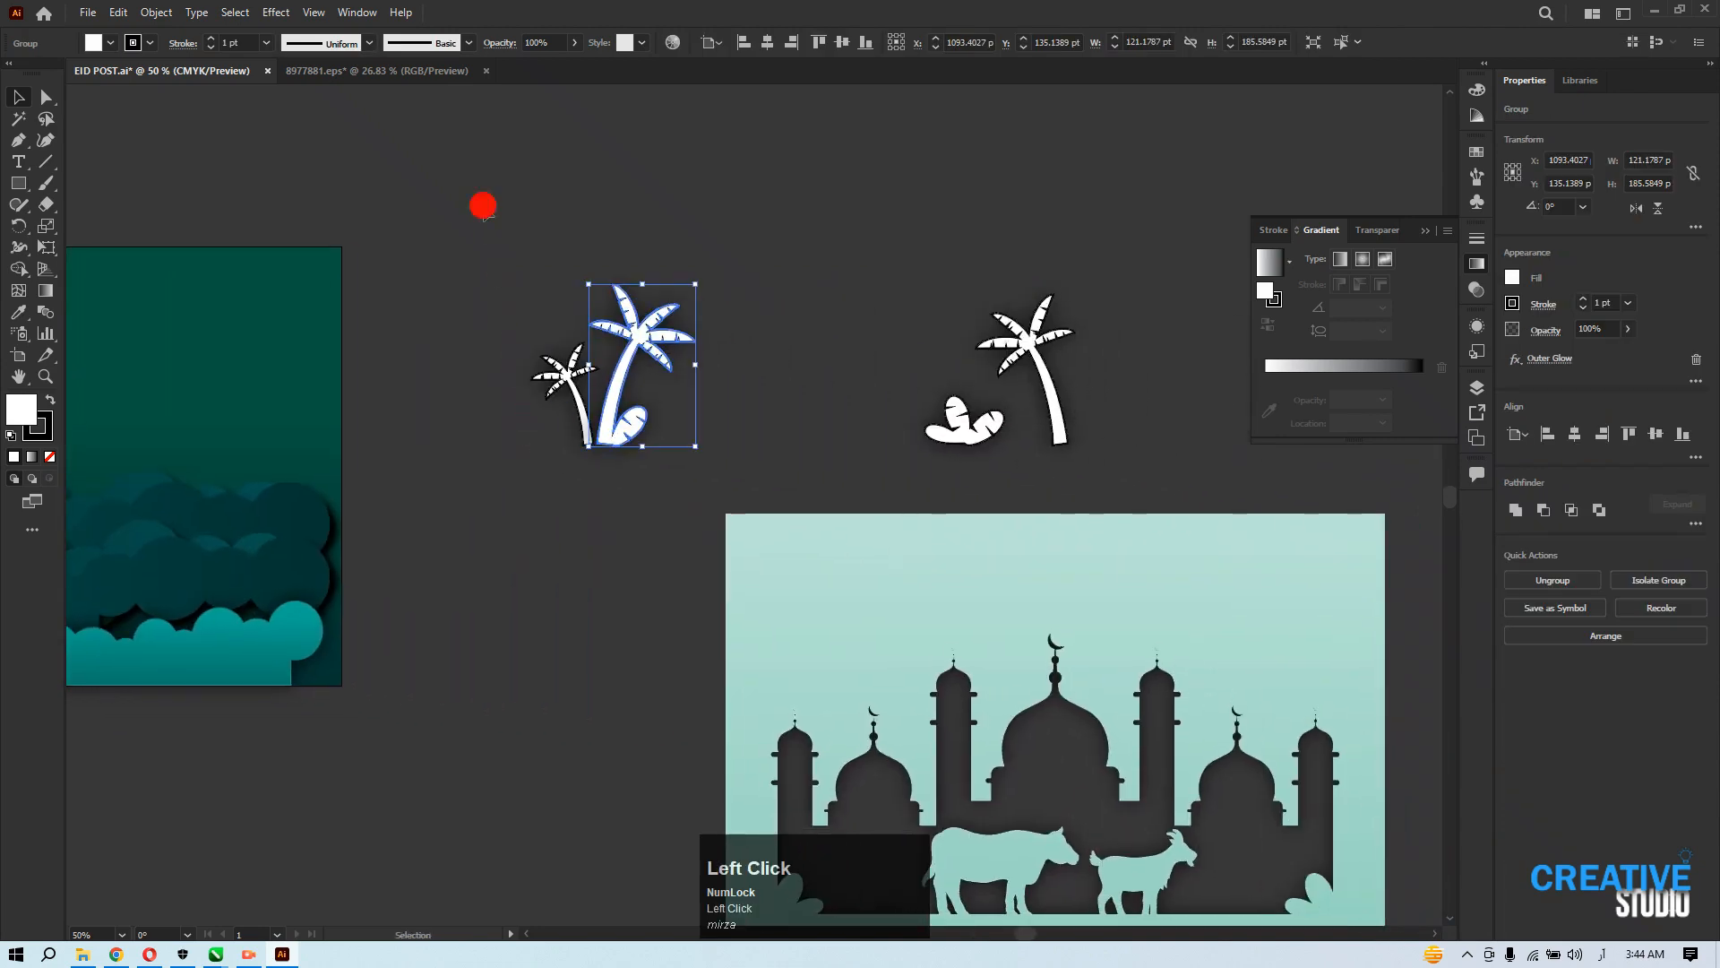
pyautogui.moveTo(1119, 445); pyautogui.dragTo(1140, 480)
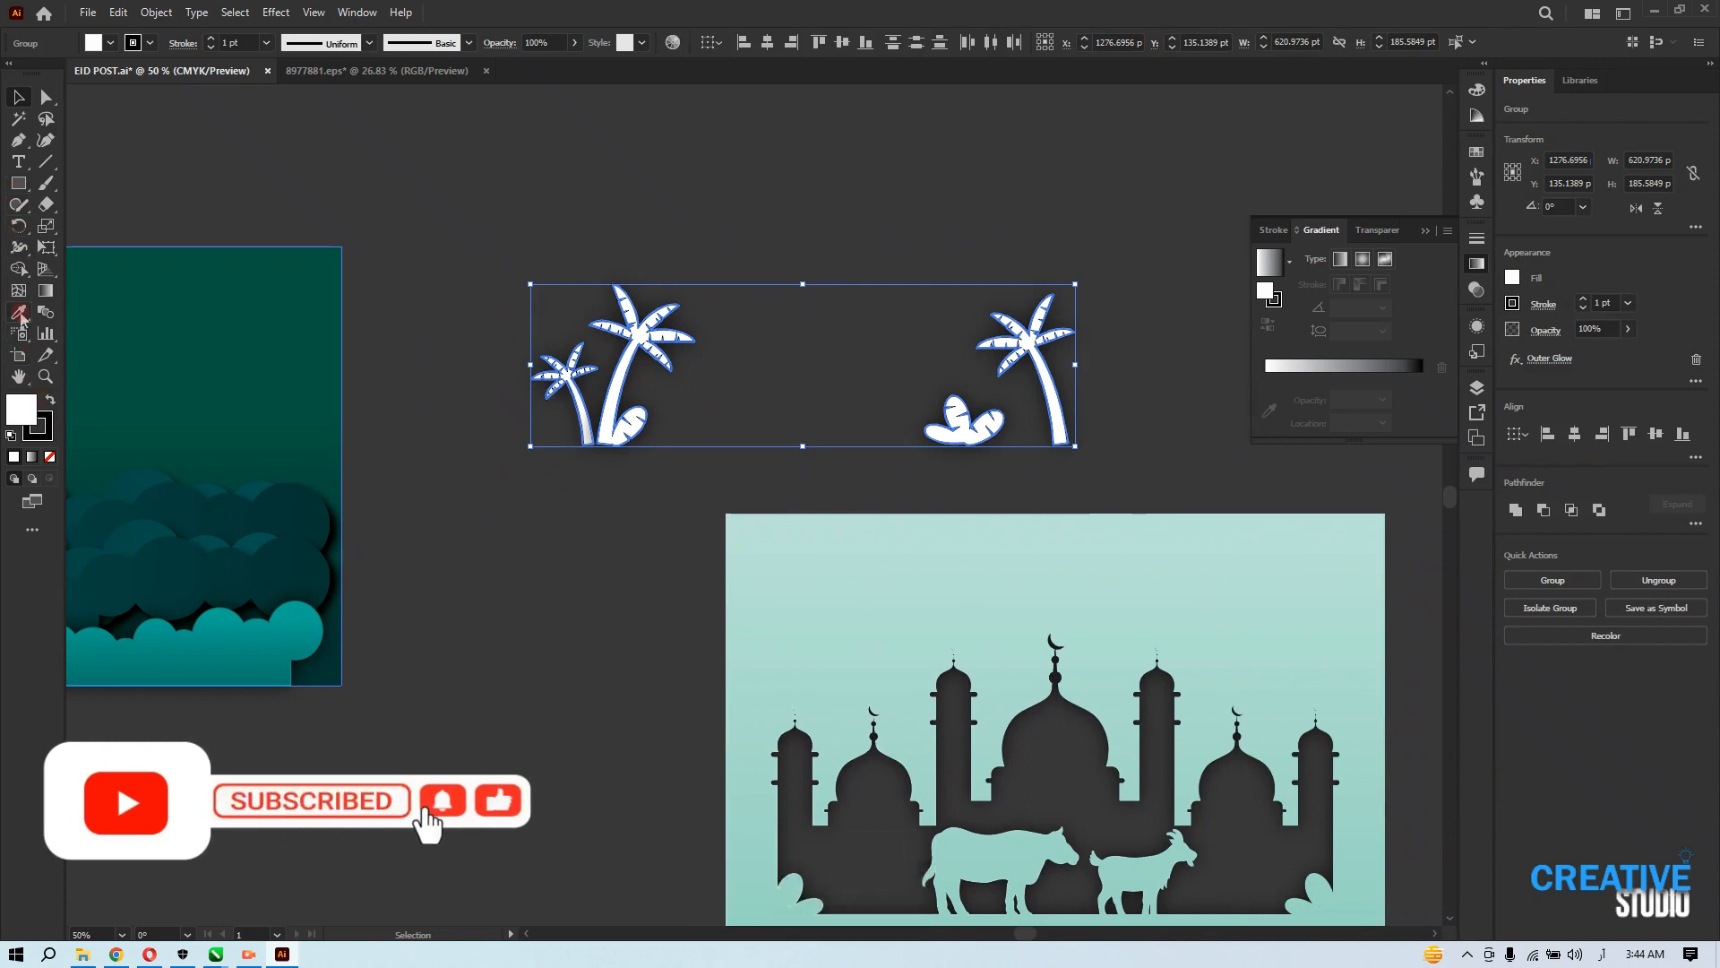
pyautogui.click(461, 365)
pyautogui.moveTo(287, 261); pyautogui.dragTo(708, 457)
pyautogui.keyDown('ctrl'); pyautogui.keyDown('alt'); pyautogui.click(668, 349); pyautogui.keyUp('alt'); pyautogui.keyUp('ctrl')
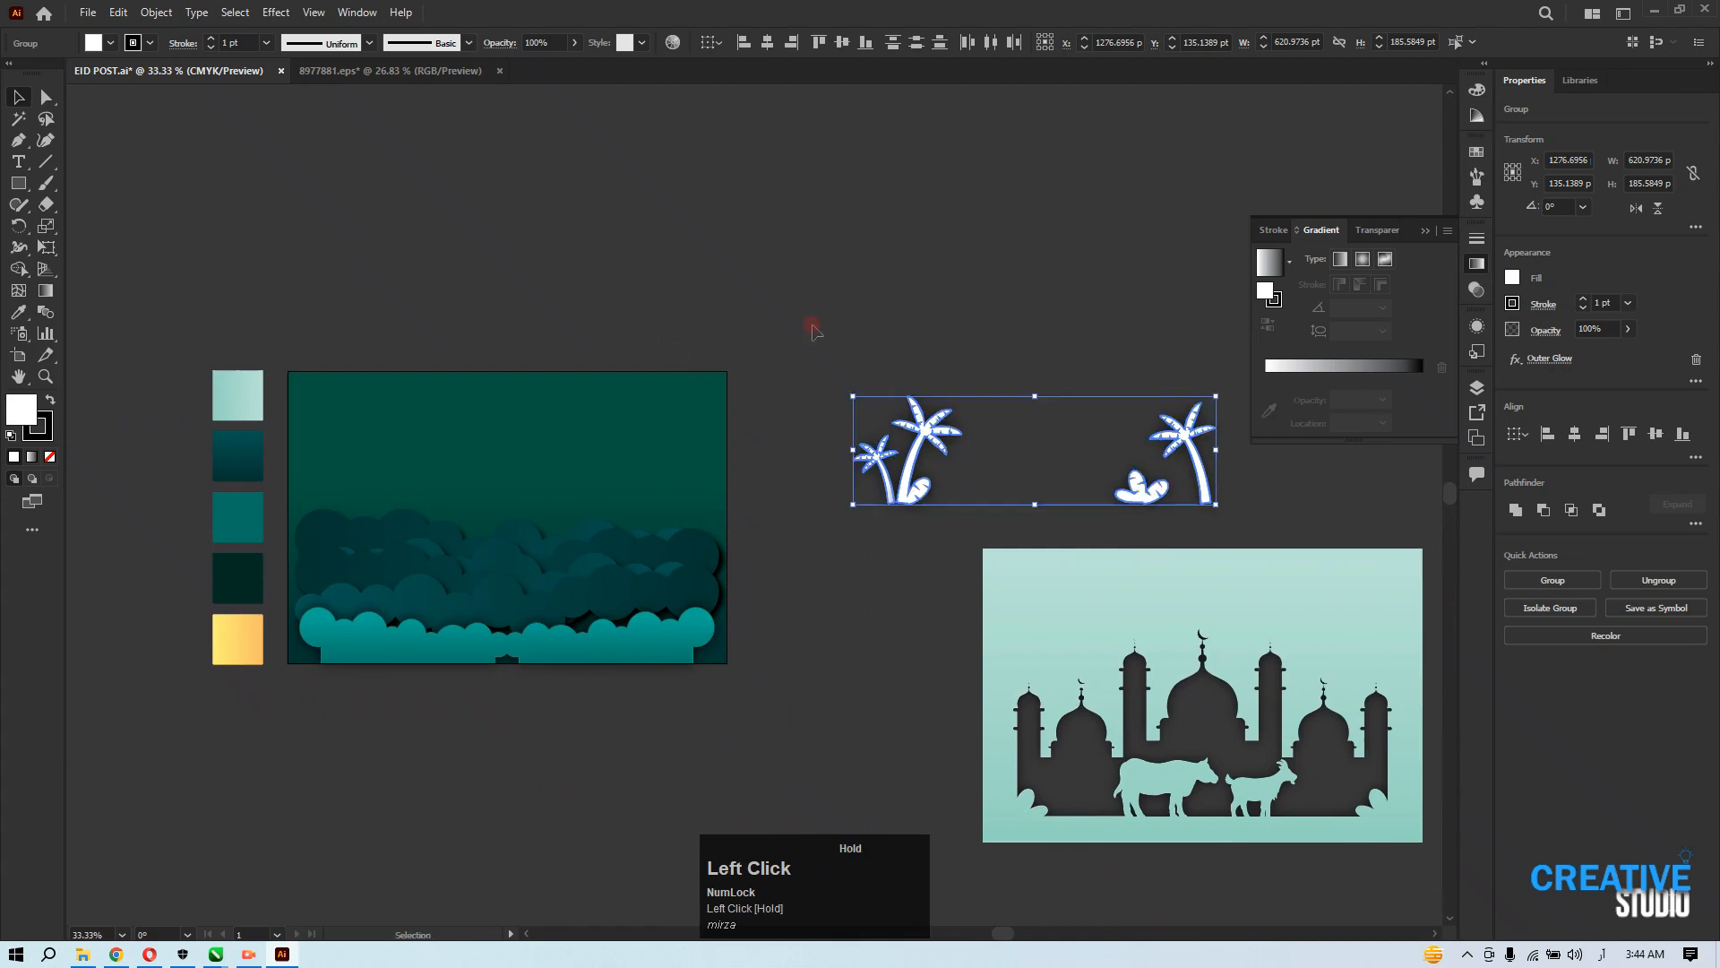
pyautogui.click(848, 348)
pyautogui.moveTo(1243, 508); pyautogui.dragTo(1243, 508)
pyautogui.click(19, 314)
pyautogui.click(240, 392)
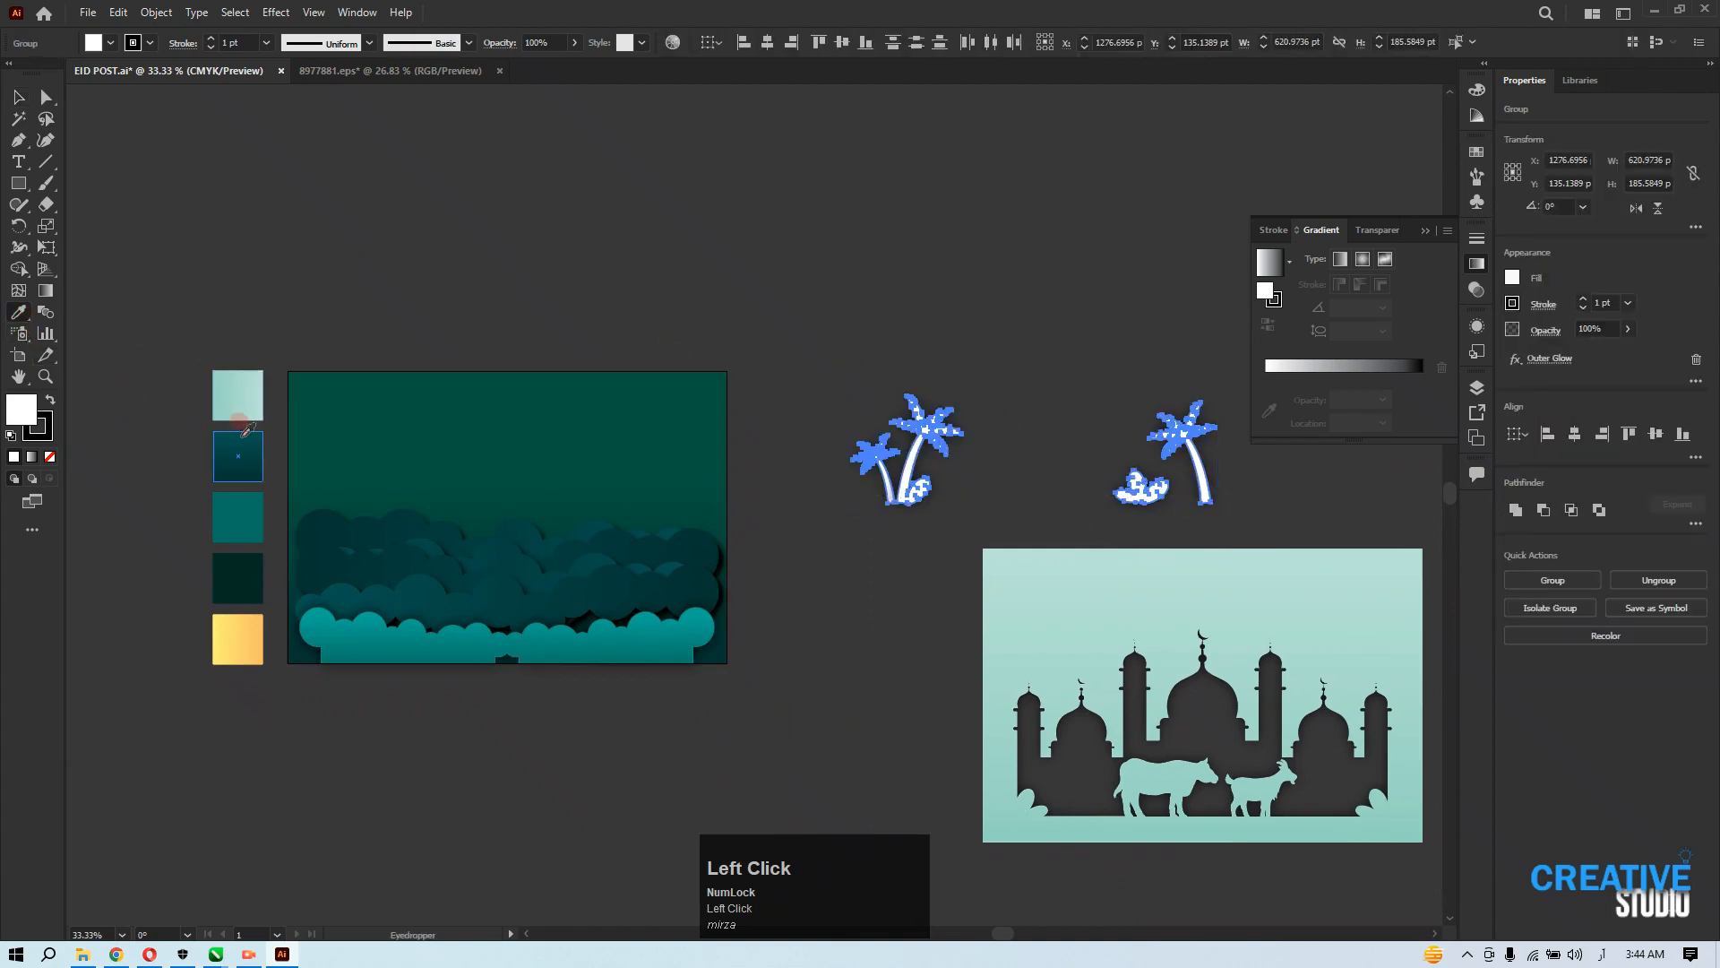
pyautogui.click(241, 400)
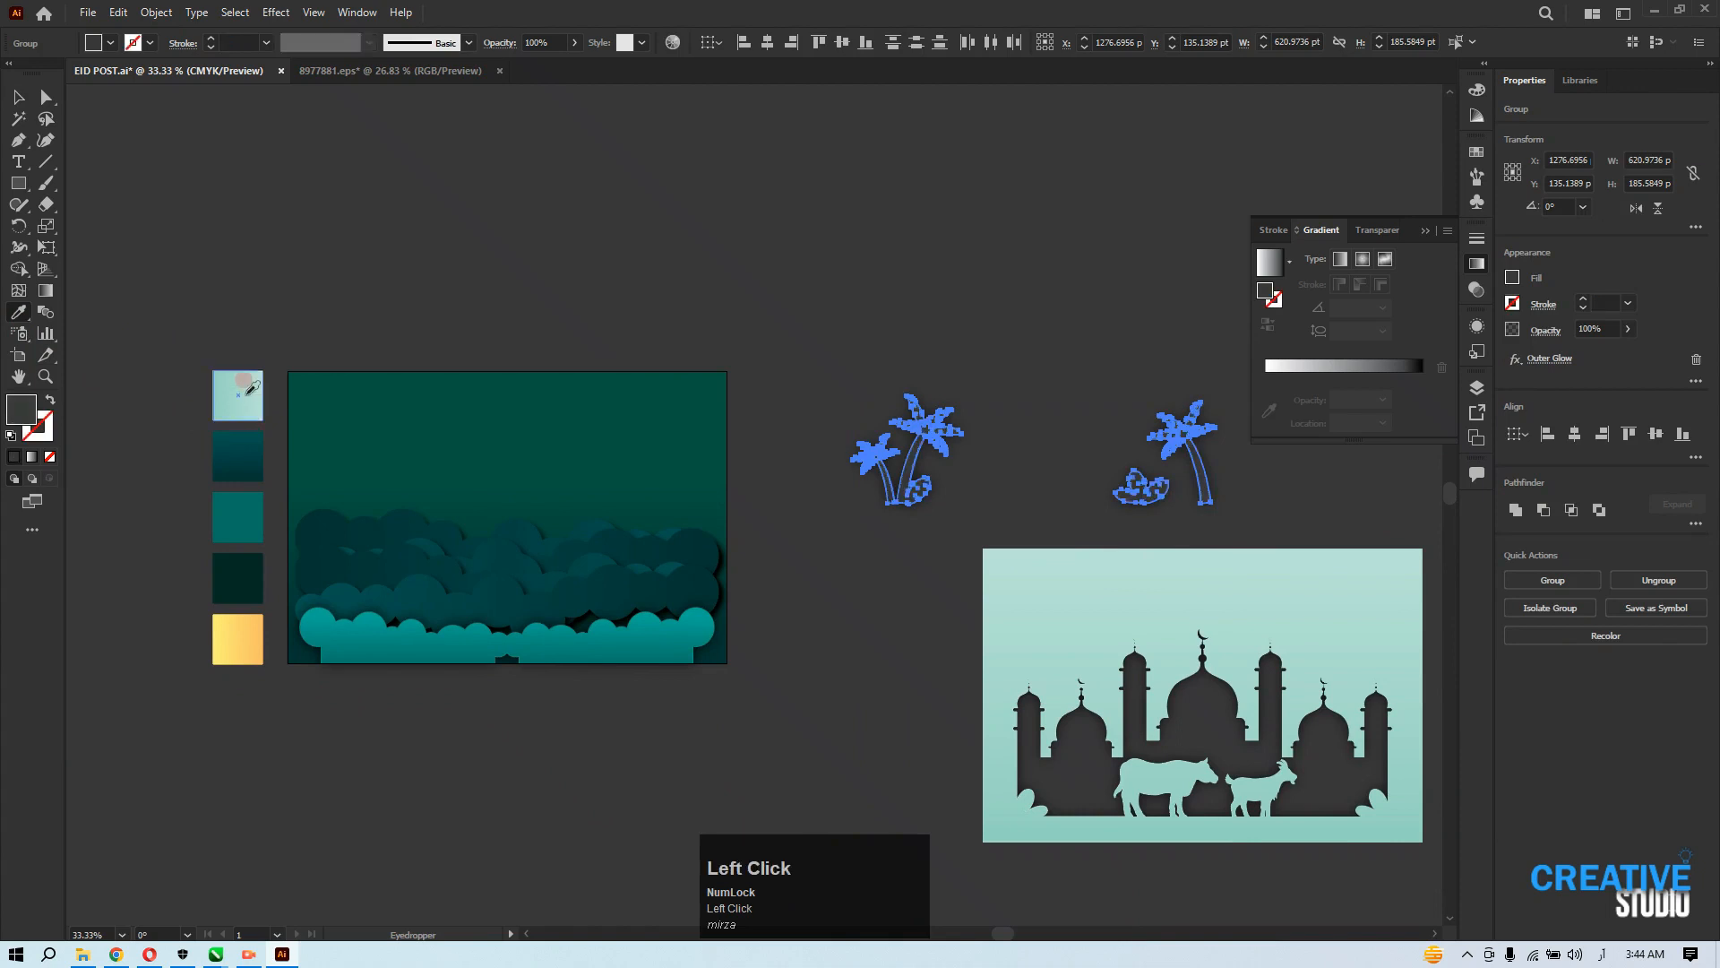
pyautogui.click(245, 384)
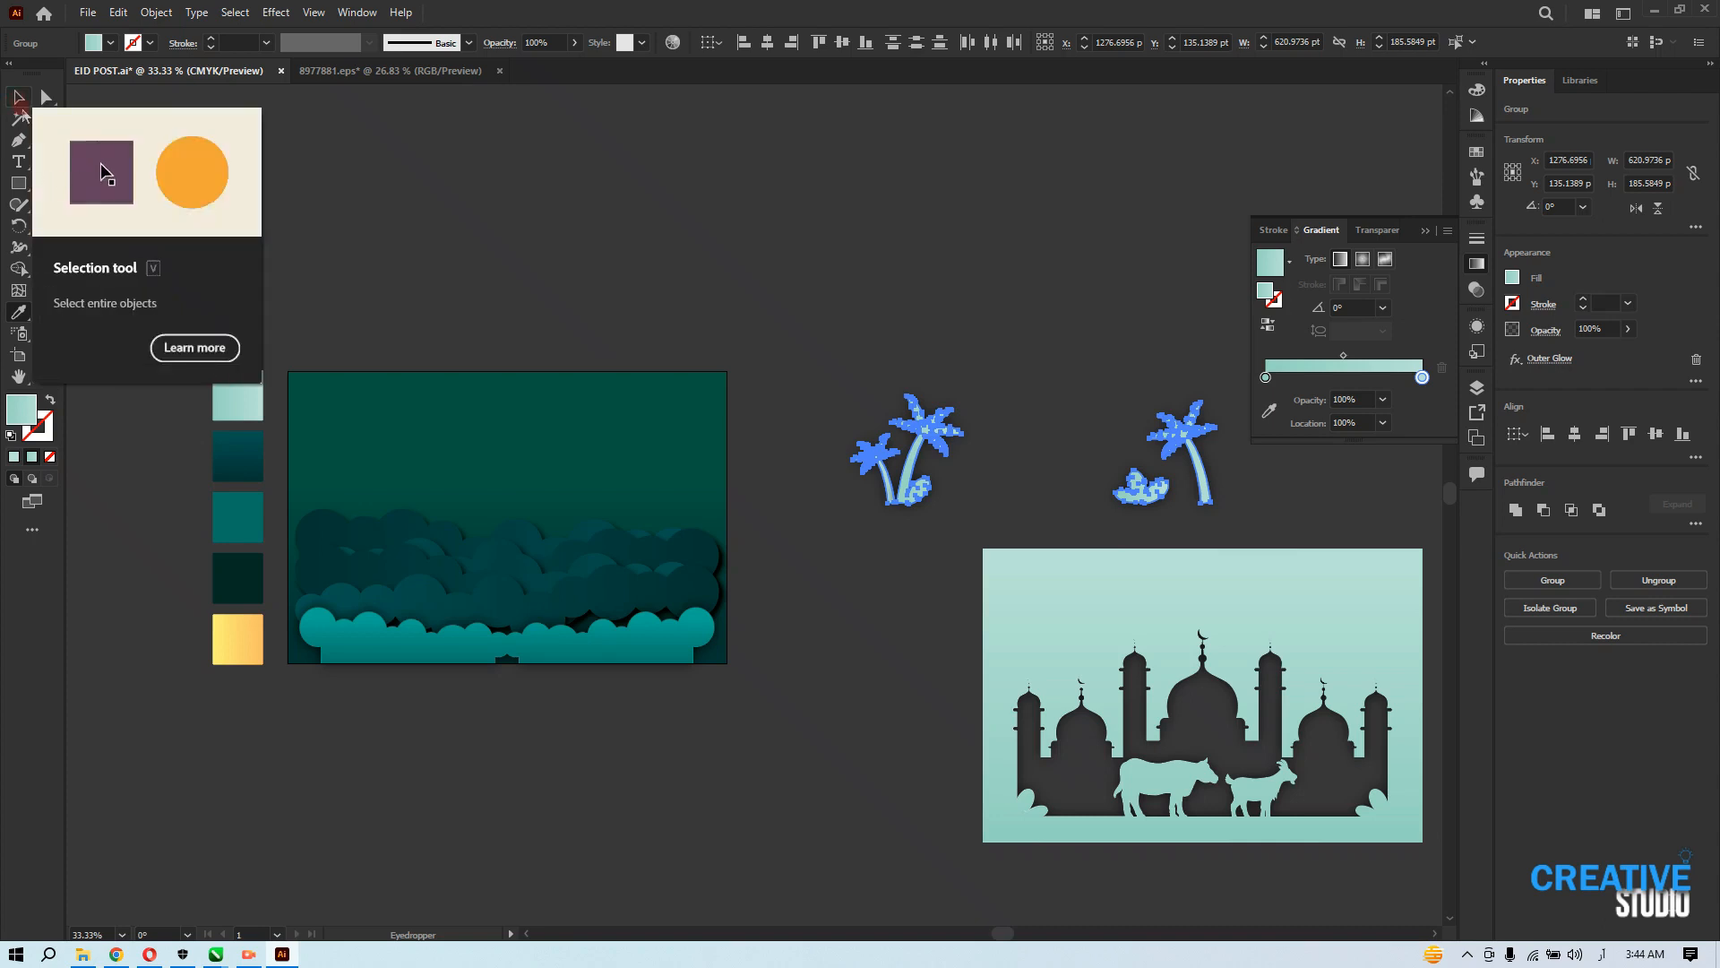
pyautogui.click(243, 571)
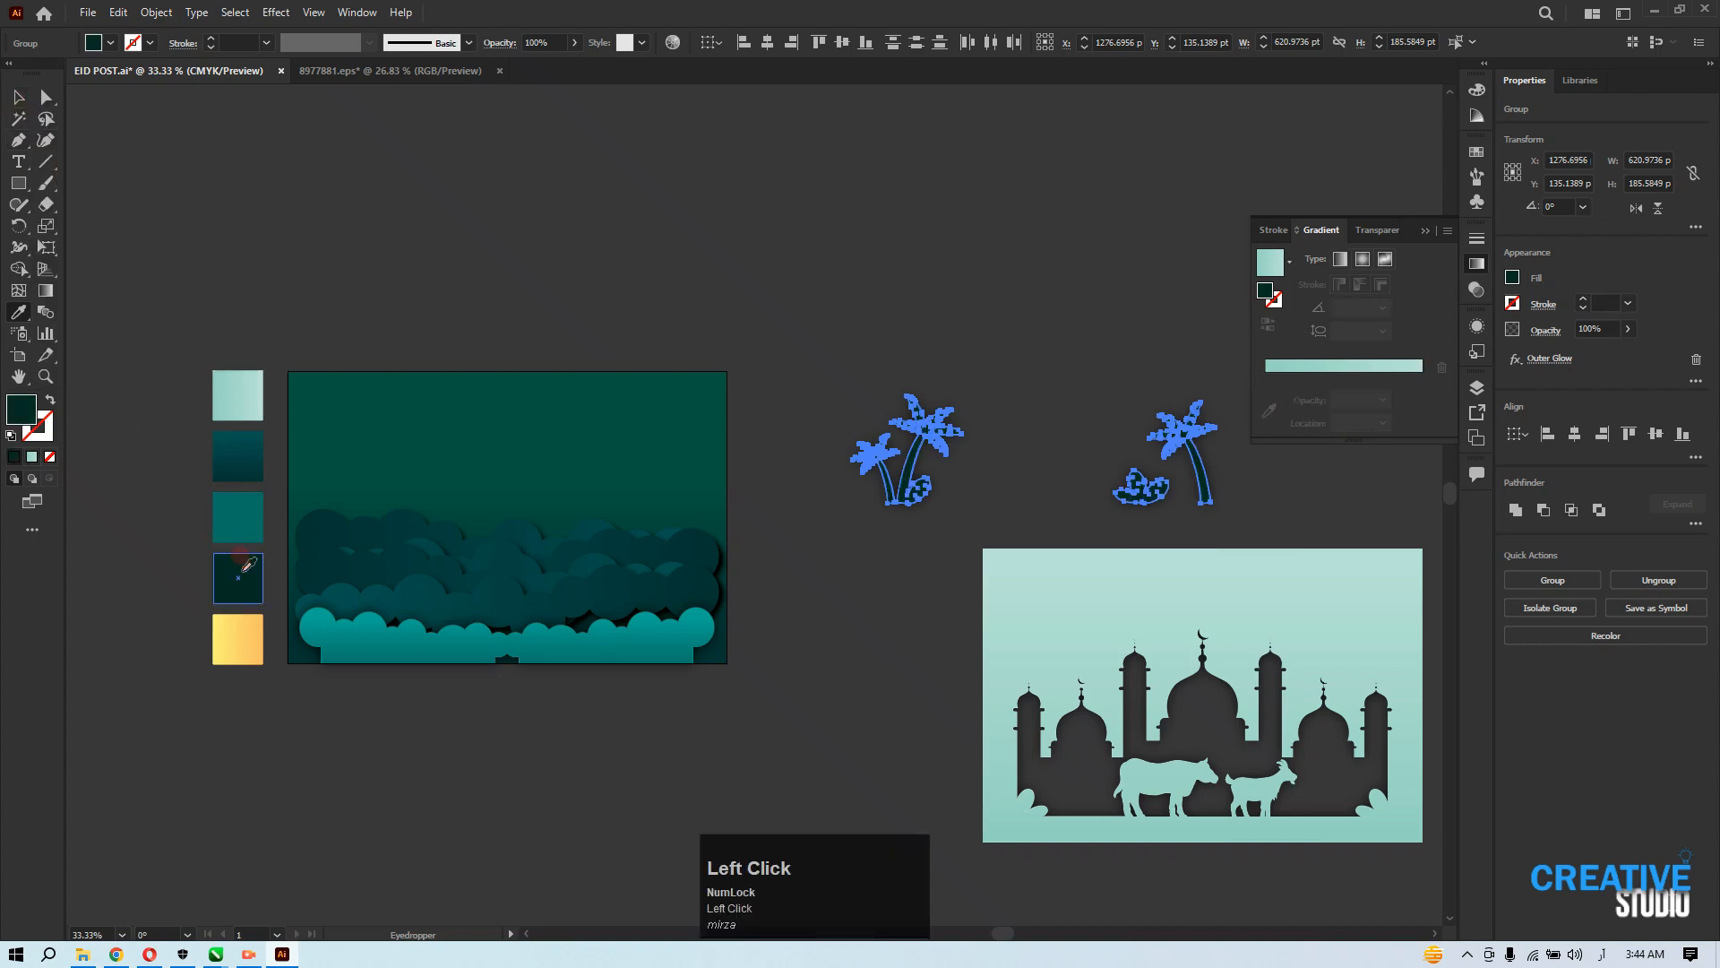
# Move the palms and bushes onto the artboard, group them, and align the group to the artboard's horizontal centre and bottom edge.
pyautogui.click(18, 99)
pyautogui.moveTo(896, 488); pyautogui.dragTo(434, 549)
pyautogui.keyDown('alt'); pyautogui.scroll(1, 360, 648); pyautogui.keyUp('alt')
pyautogui.keyDown('alt'); pyautogui.scroll(1, 362, 651); pyautogui.keyUp('alt')
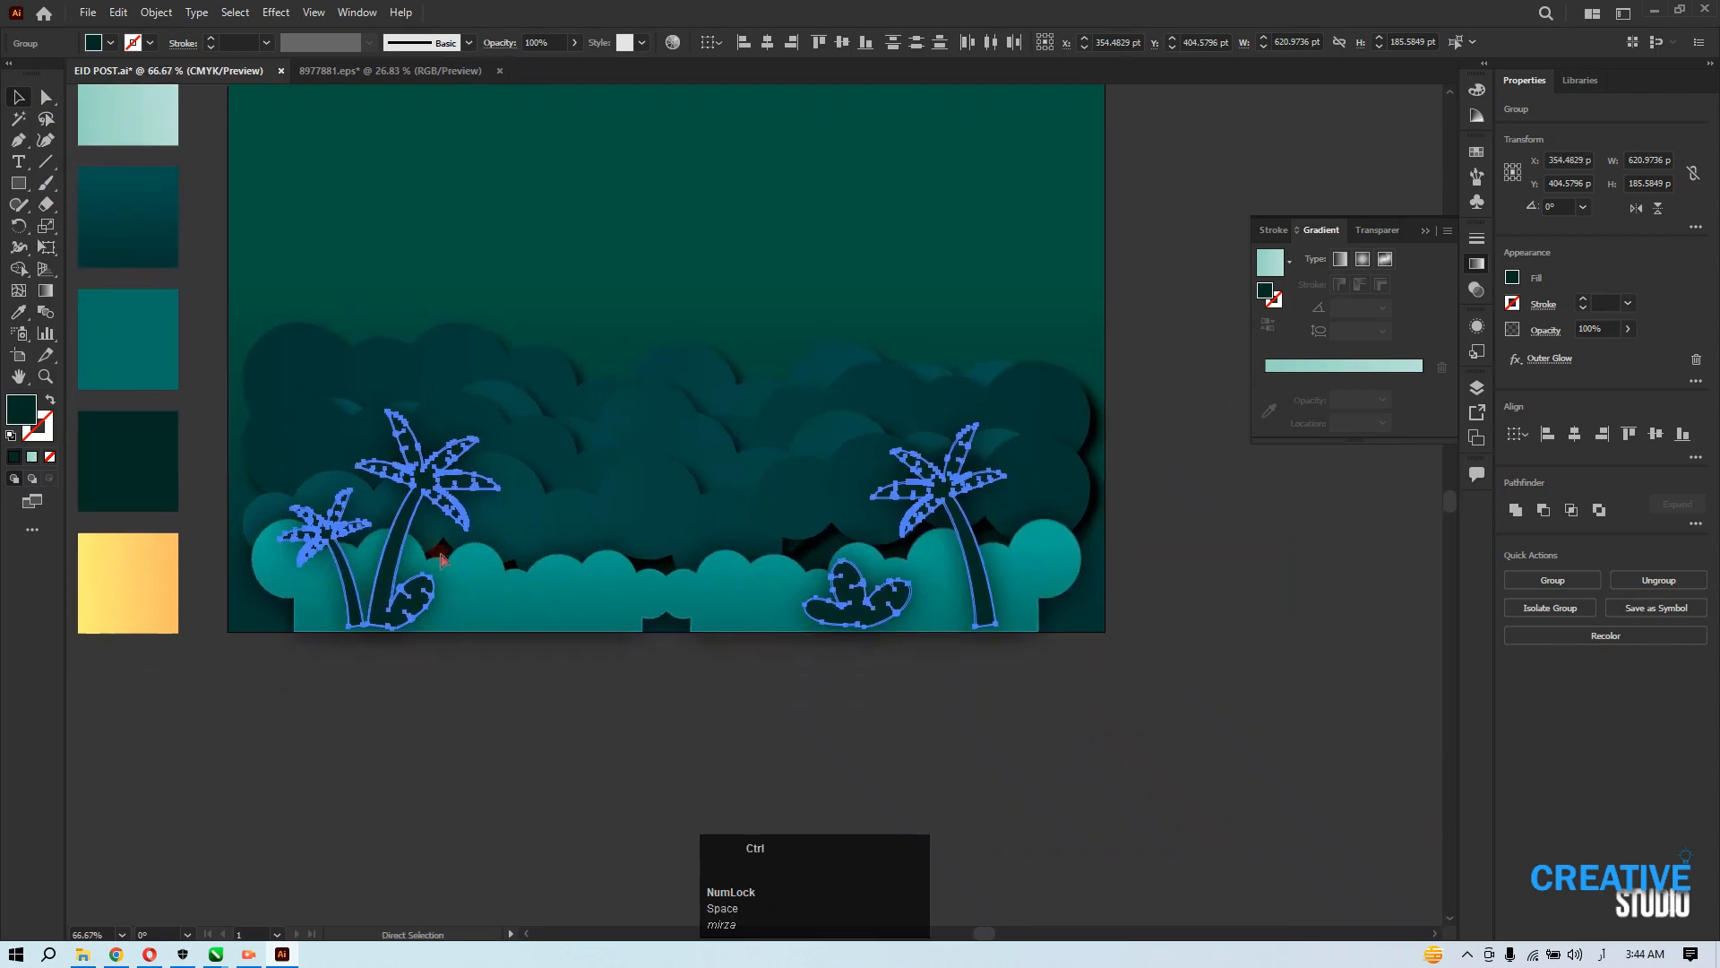
pyautogui.hotkey('ctrl', 'g')
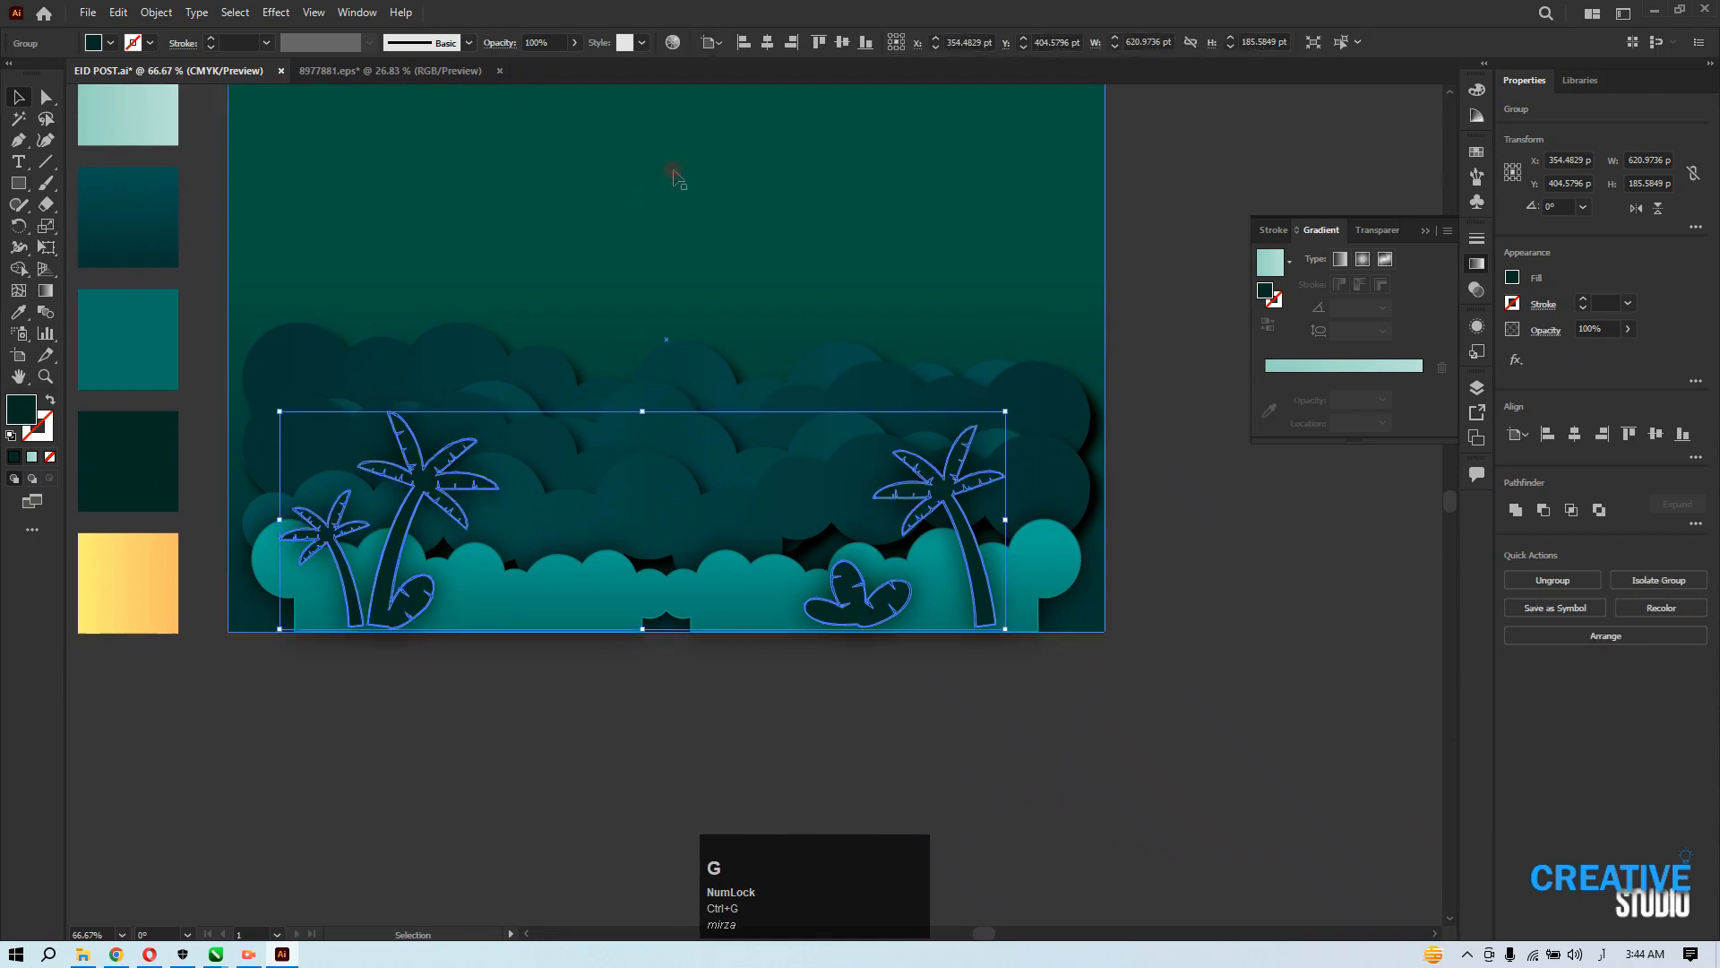
pyautogui.click(767, 43)
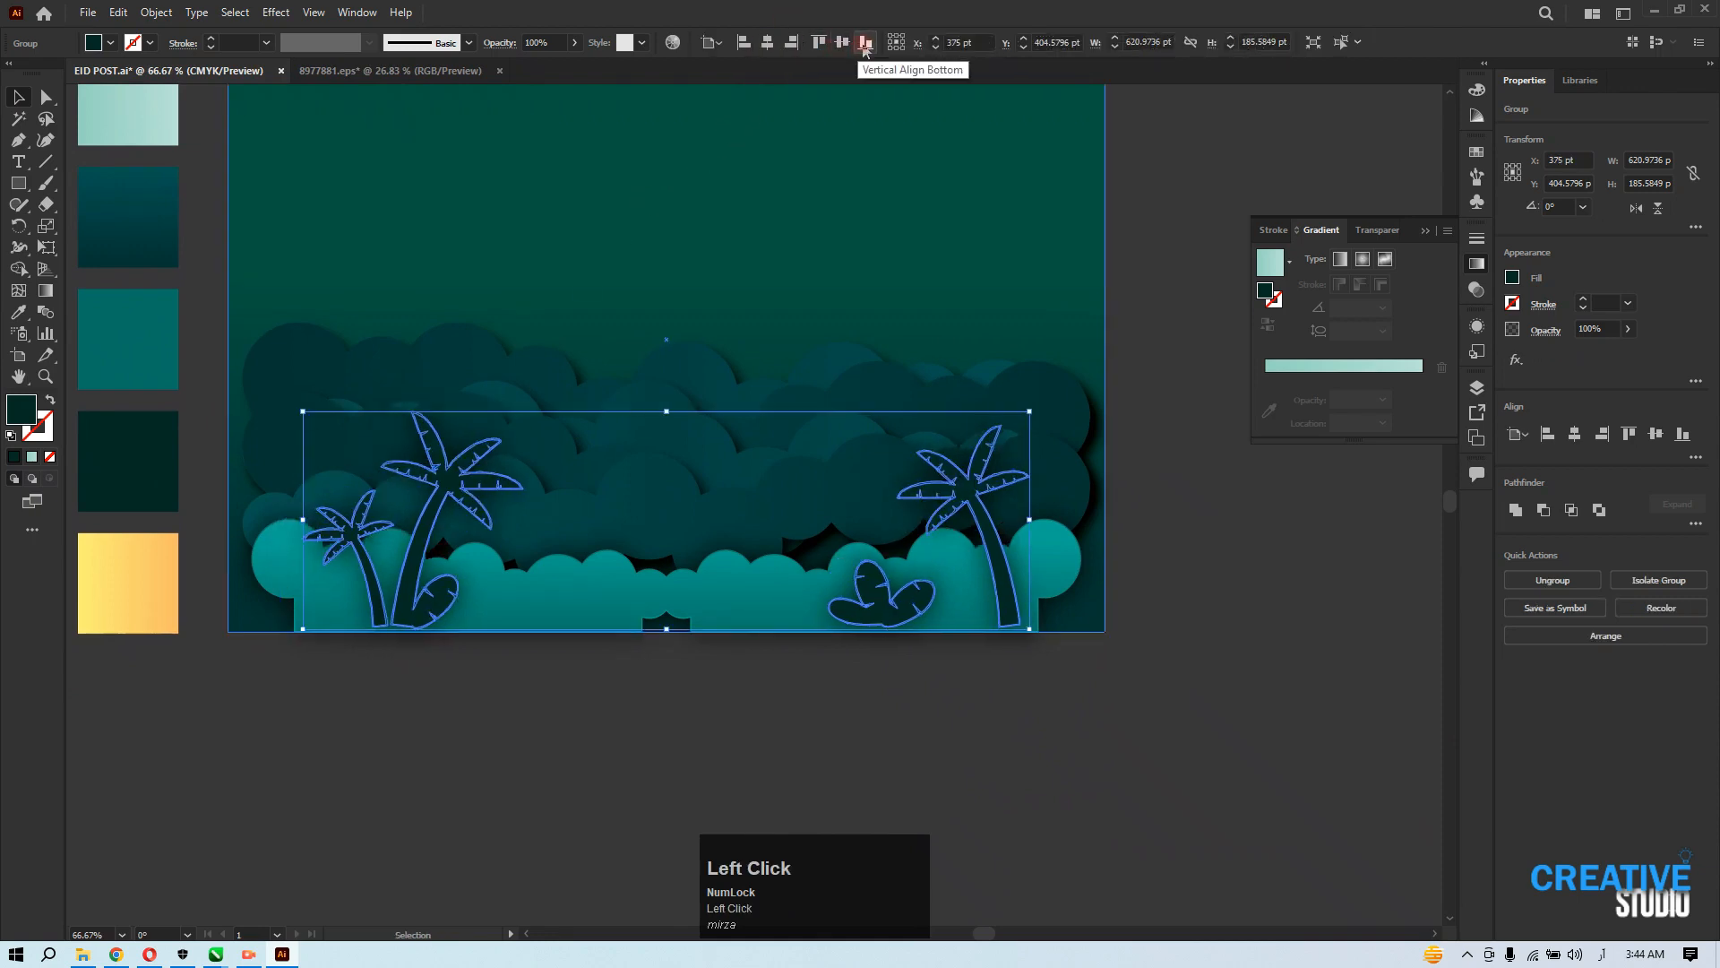
pyautogui.click(866, 42)
pyautogui.keyDown('alt'); pyautogui.scroll(-2, 686, 667); pyautogui.keyUp('alt')
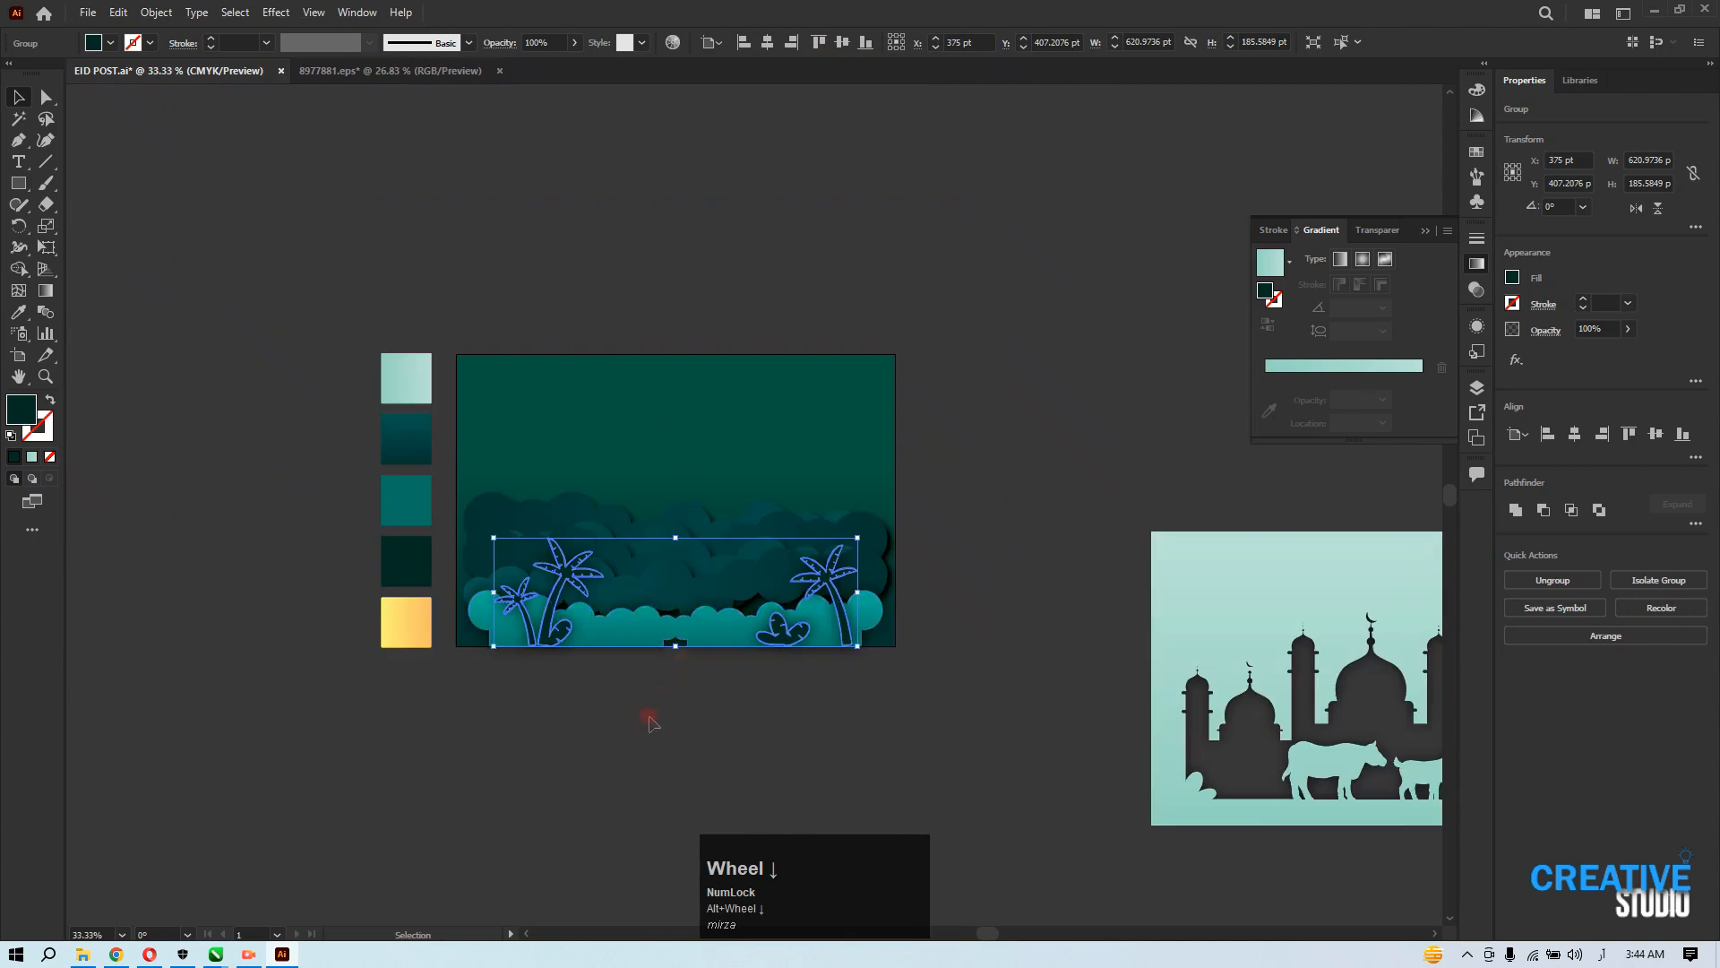
pyautogui.click(638, 681)
# Recolour the grouped palms and bushes with the flat mid-teal swatch and deselect them.
pyautogui.moveTo(637, 675); pyautogui.dragTo(585, 641)
pyautogui.keyDown('alt'); pyautogui.scroll(1, 614, 661); pyautogui.keyUp('alt')
pyautogui.click(587, 626)
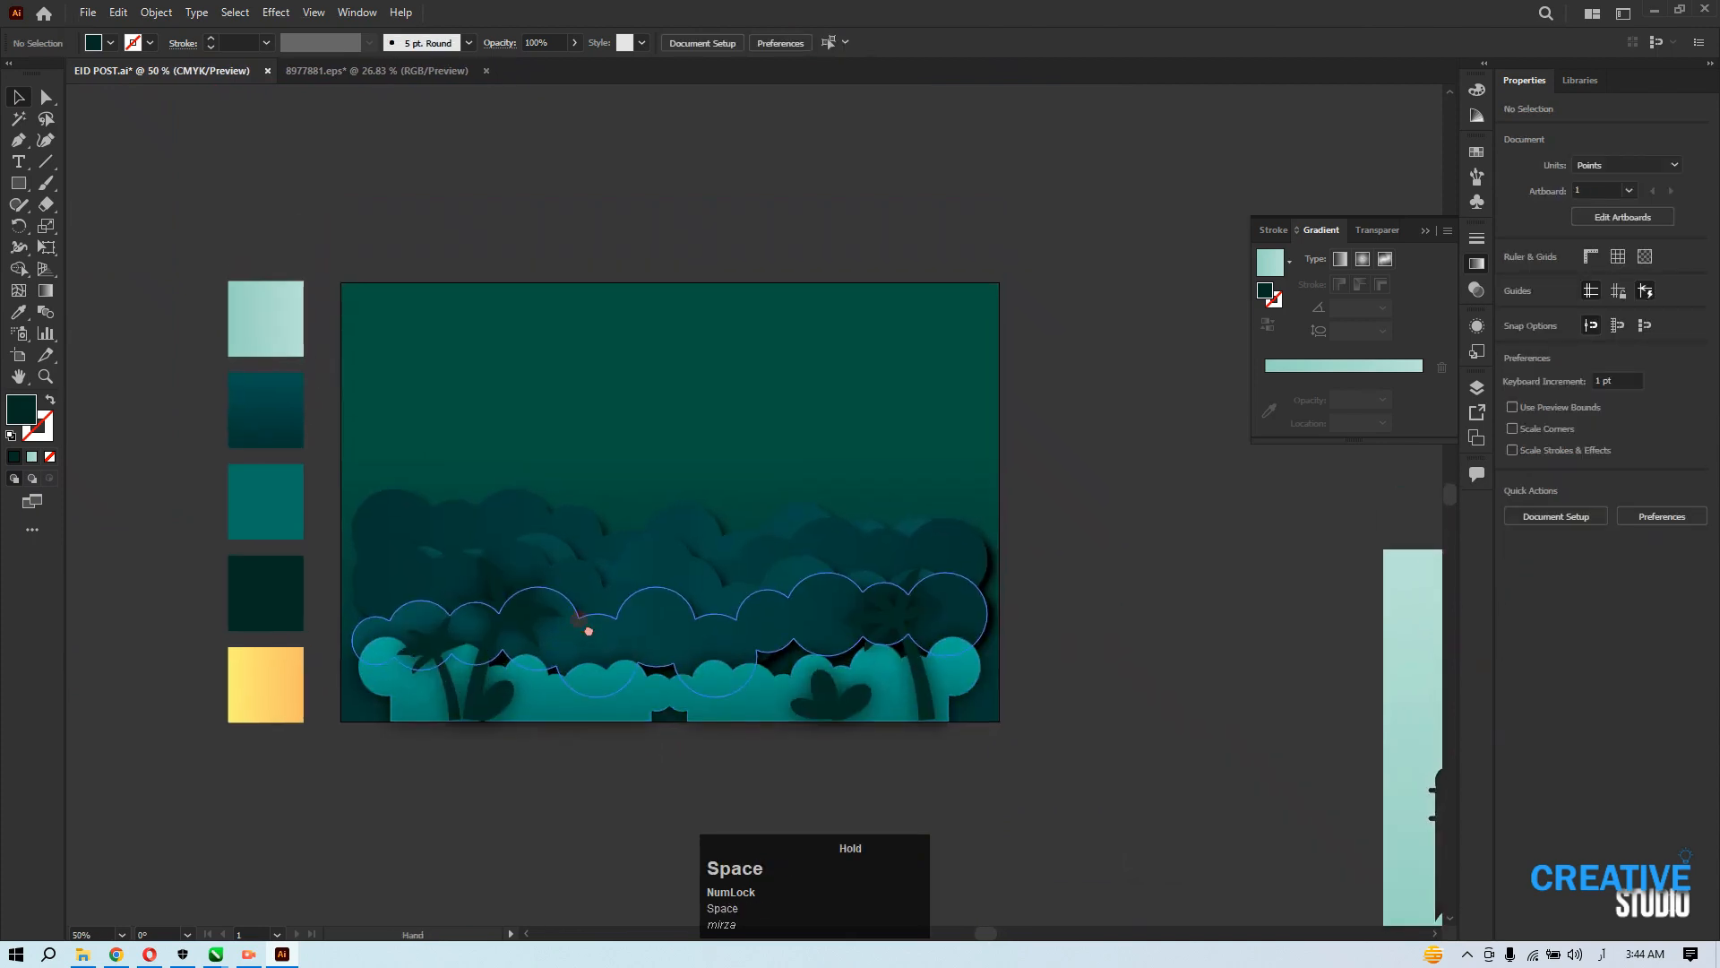
pyautogui.click(1056, 730)
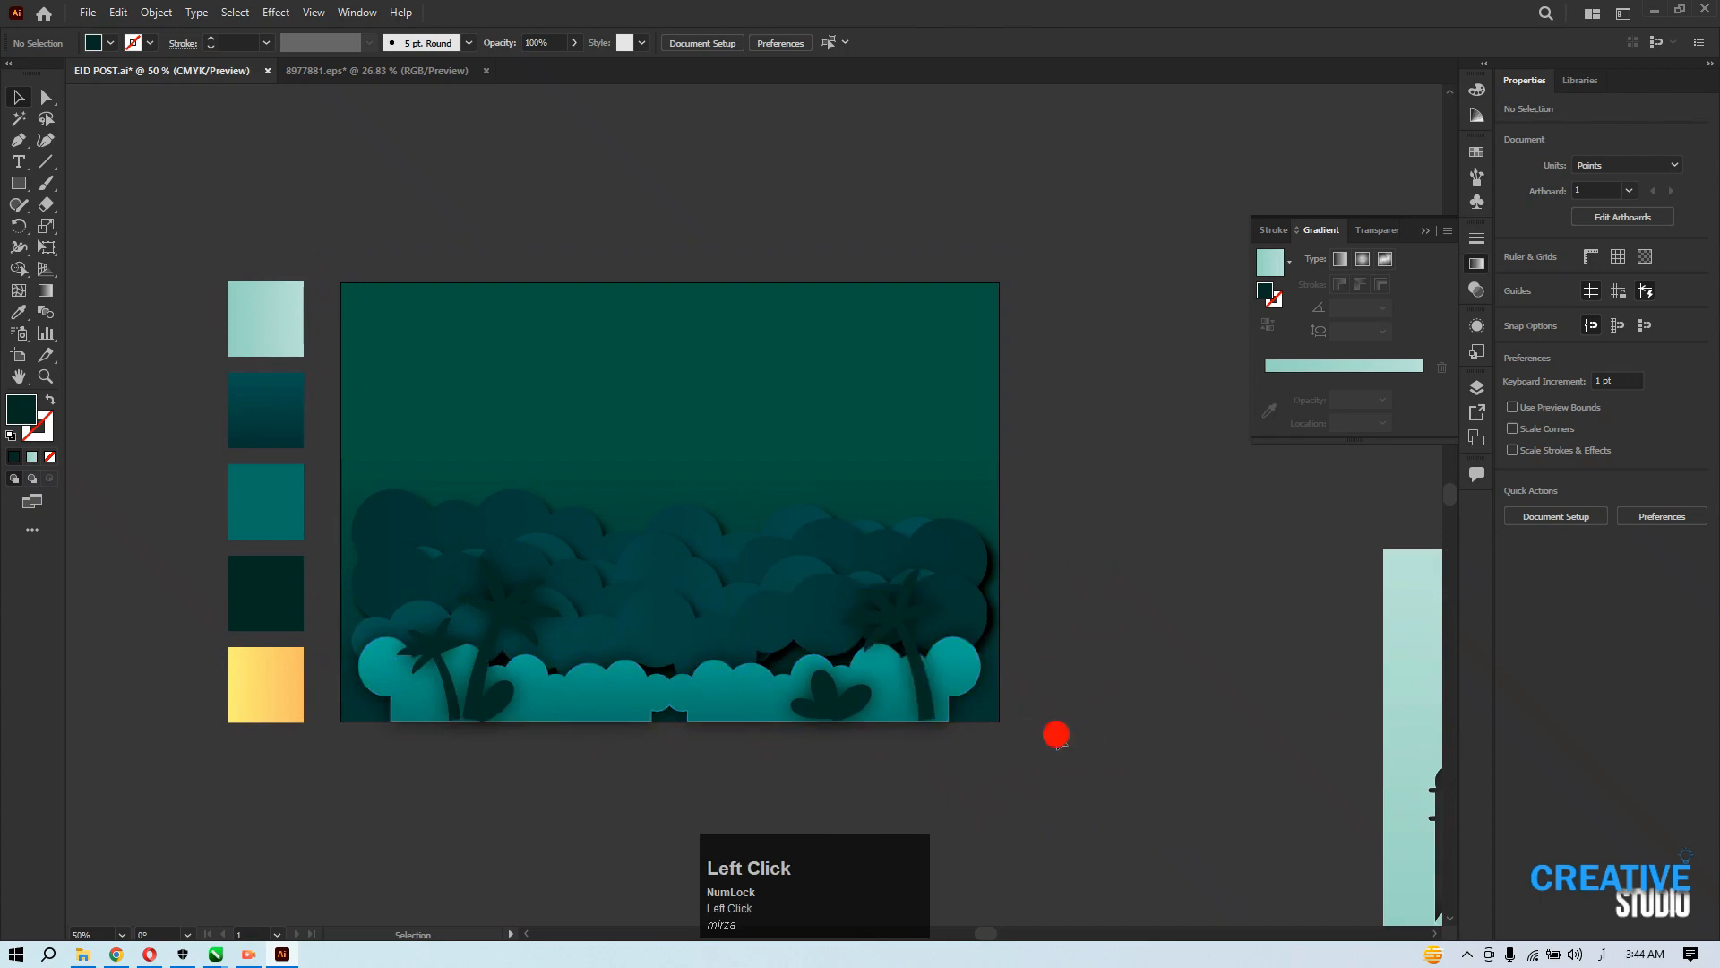
pyautogui.click(868, 607)
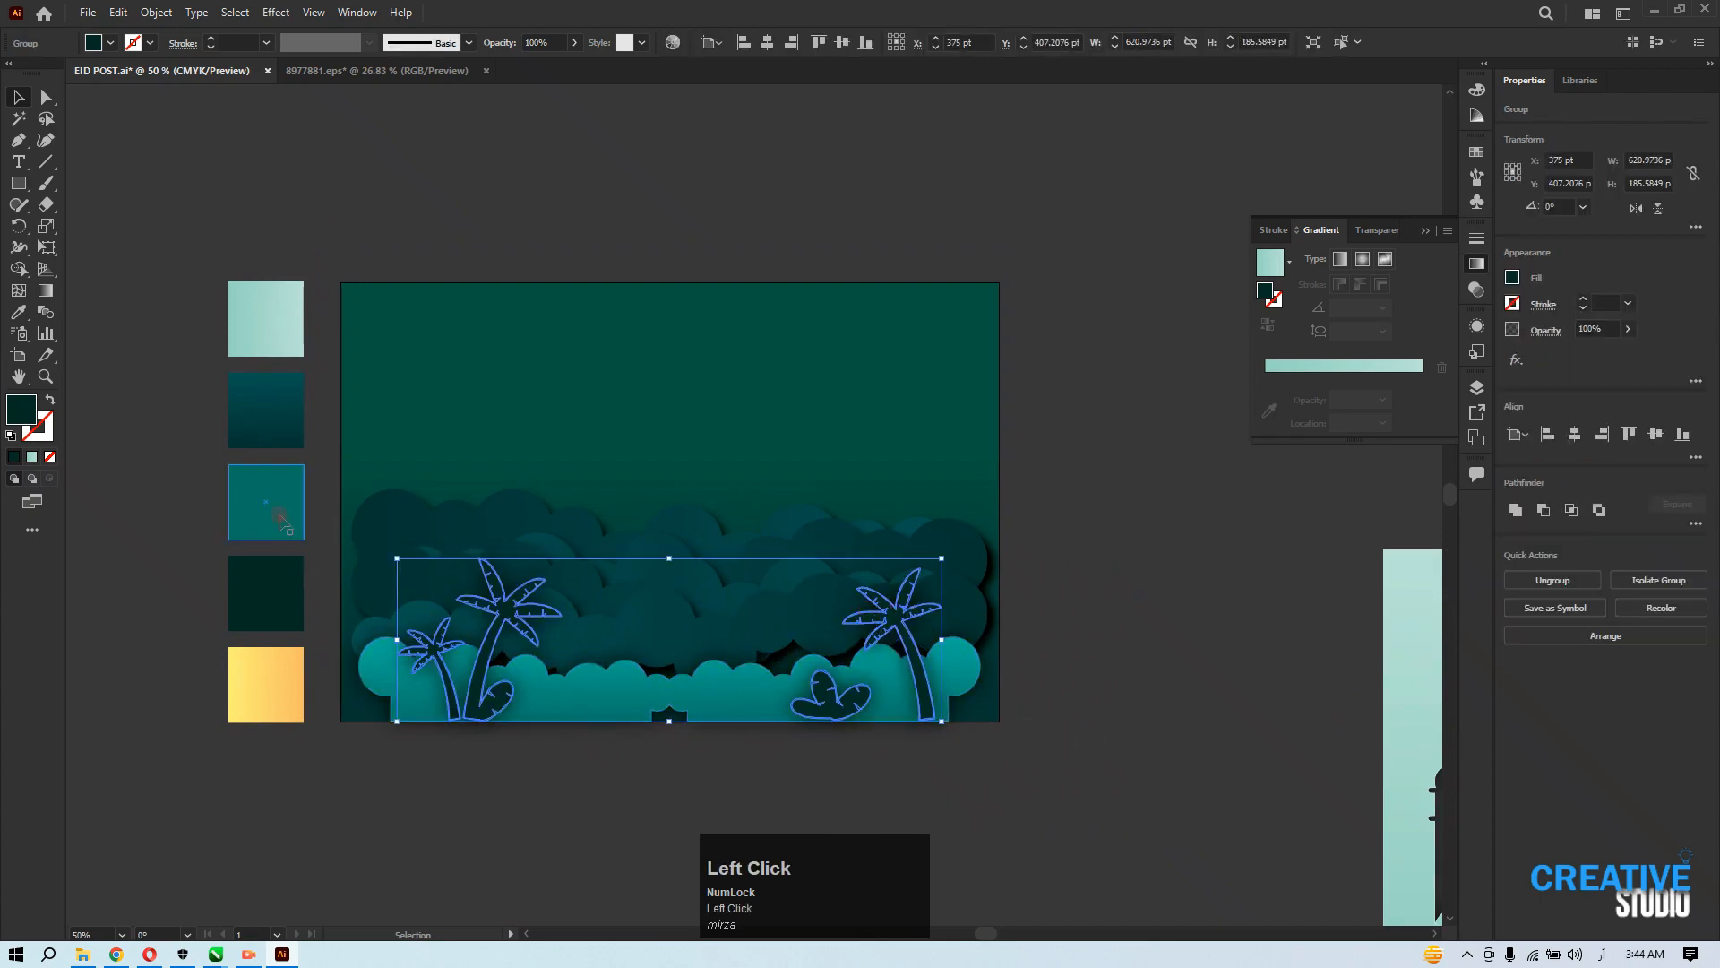
pyautogui.click(19, 313)
pyautogui.click(266, 501)
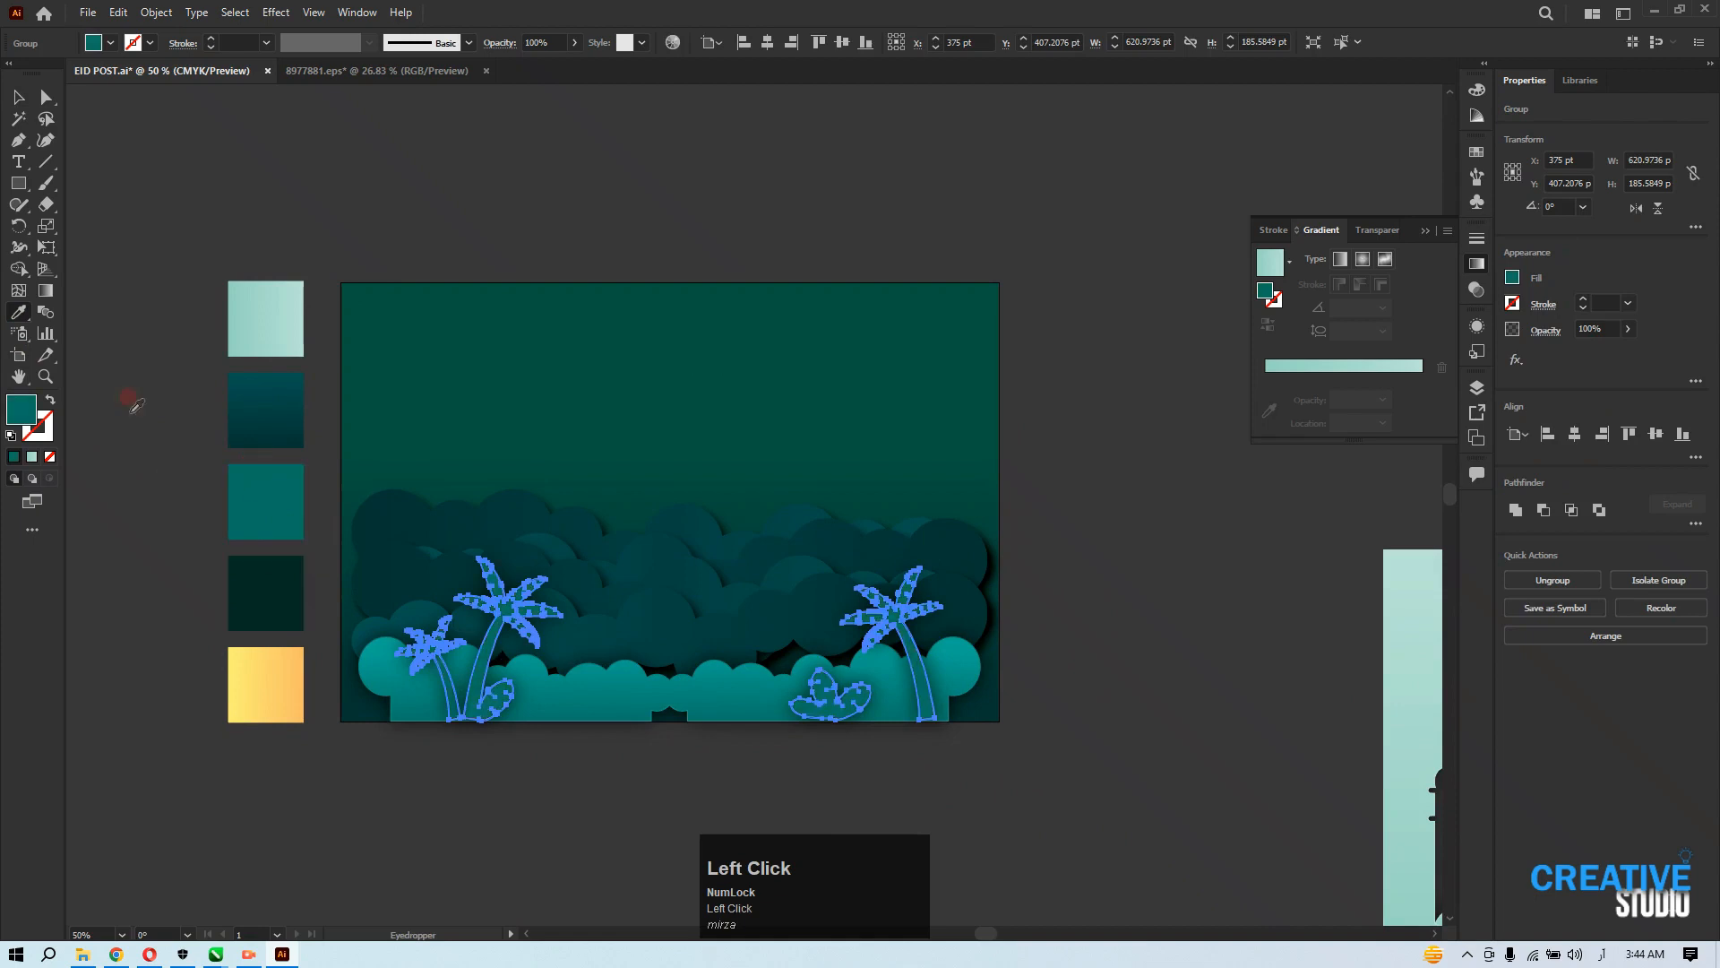
pyautogui.click(16, 100)
pyautogui.click(331, 754)
pyautogui.keyDown('alt'); pyautogui.click(527, 744); pyautogui.keyUp('alt')
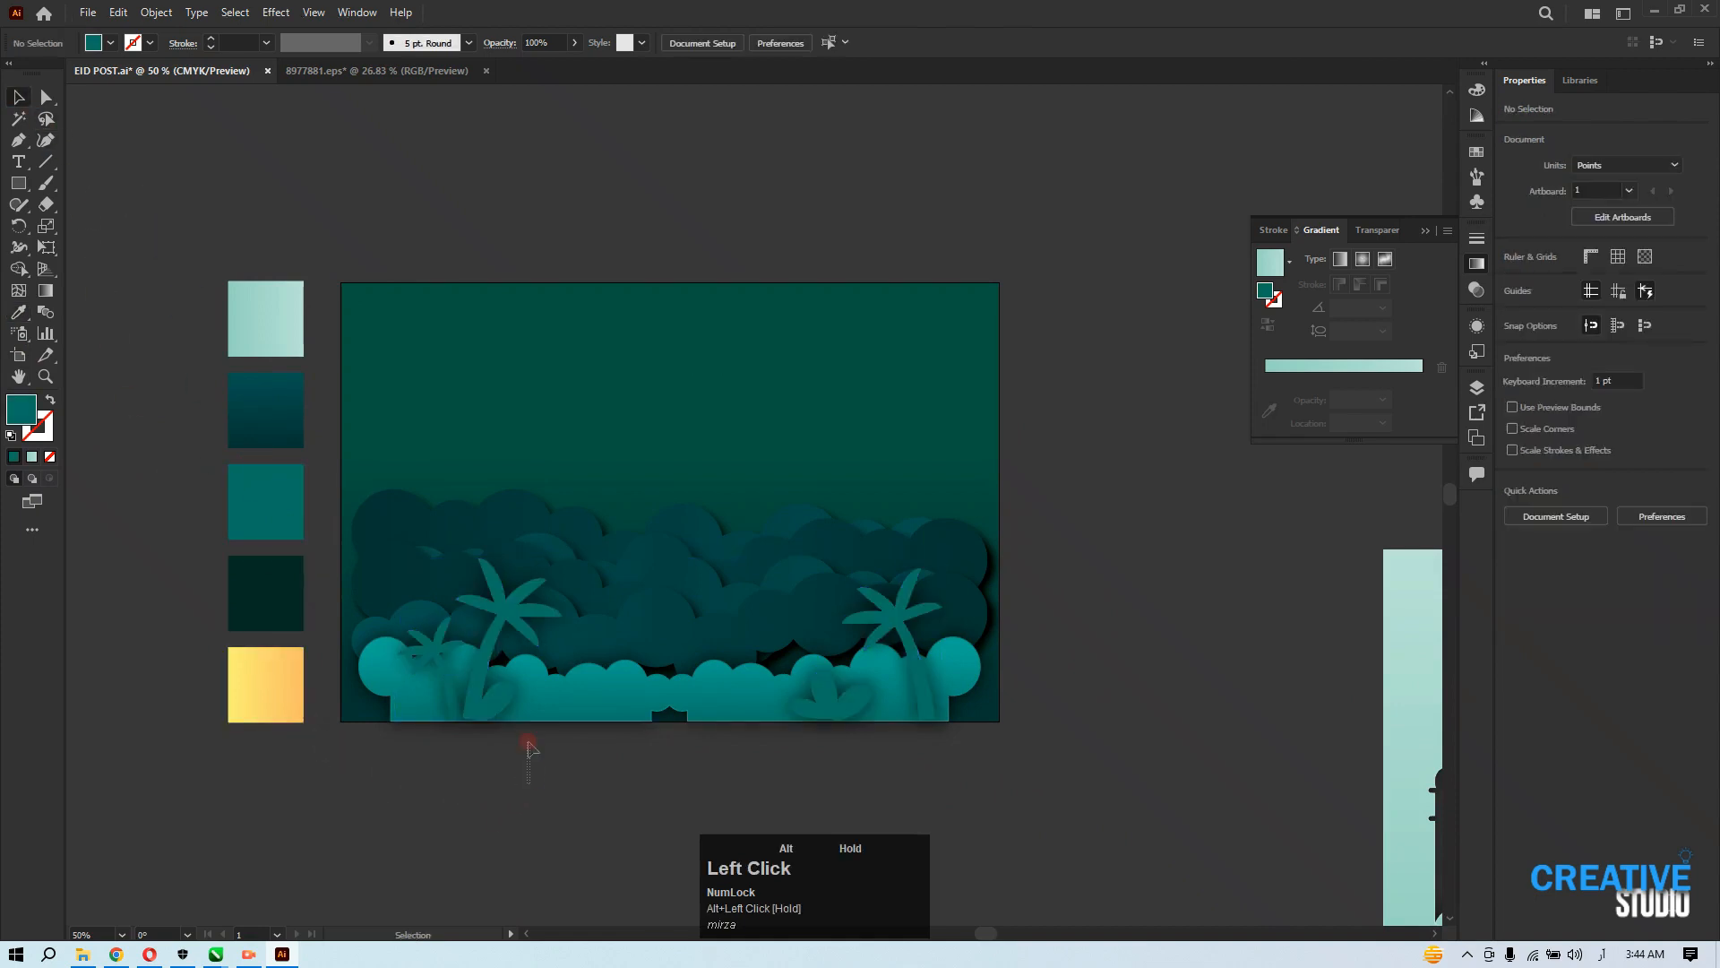
# Replace the front cloud bank's bright gradient fill with the flat mid-teal swatch.
pyautogui.click(541, 705)
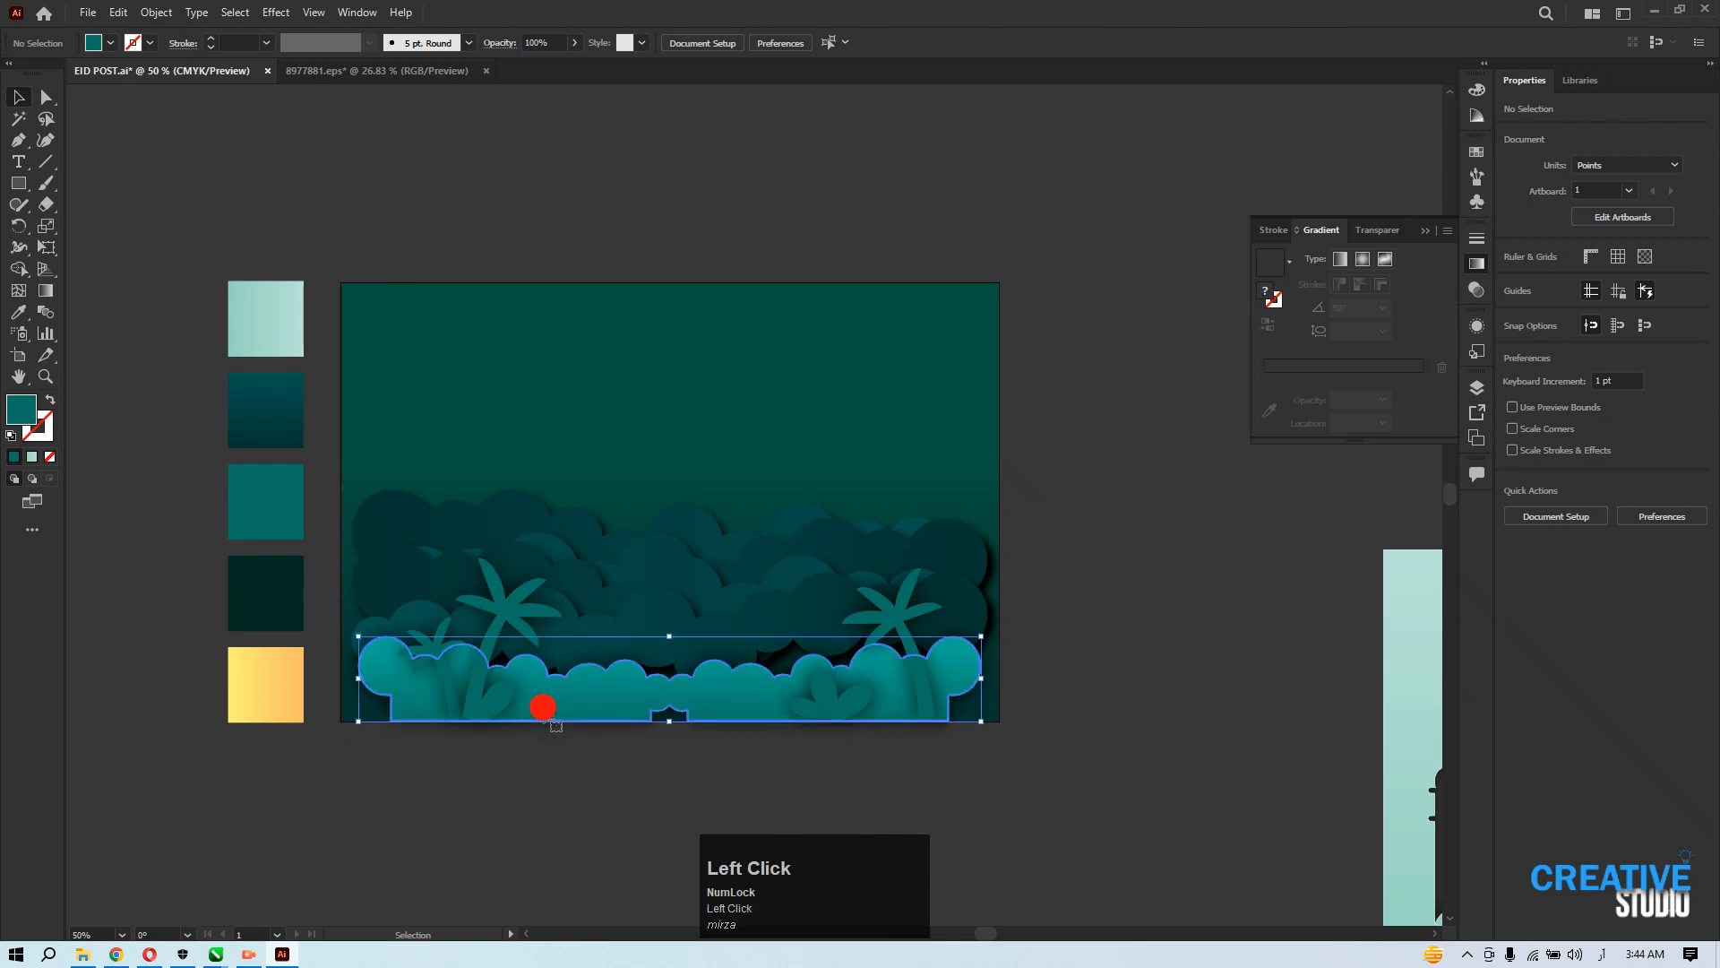
pyautogui.click(240, 495)
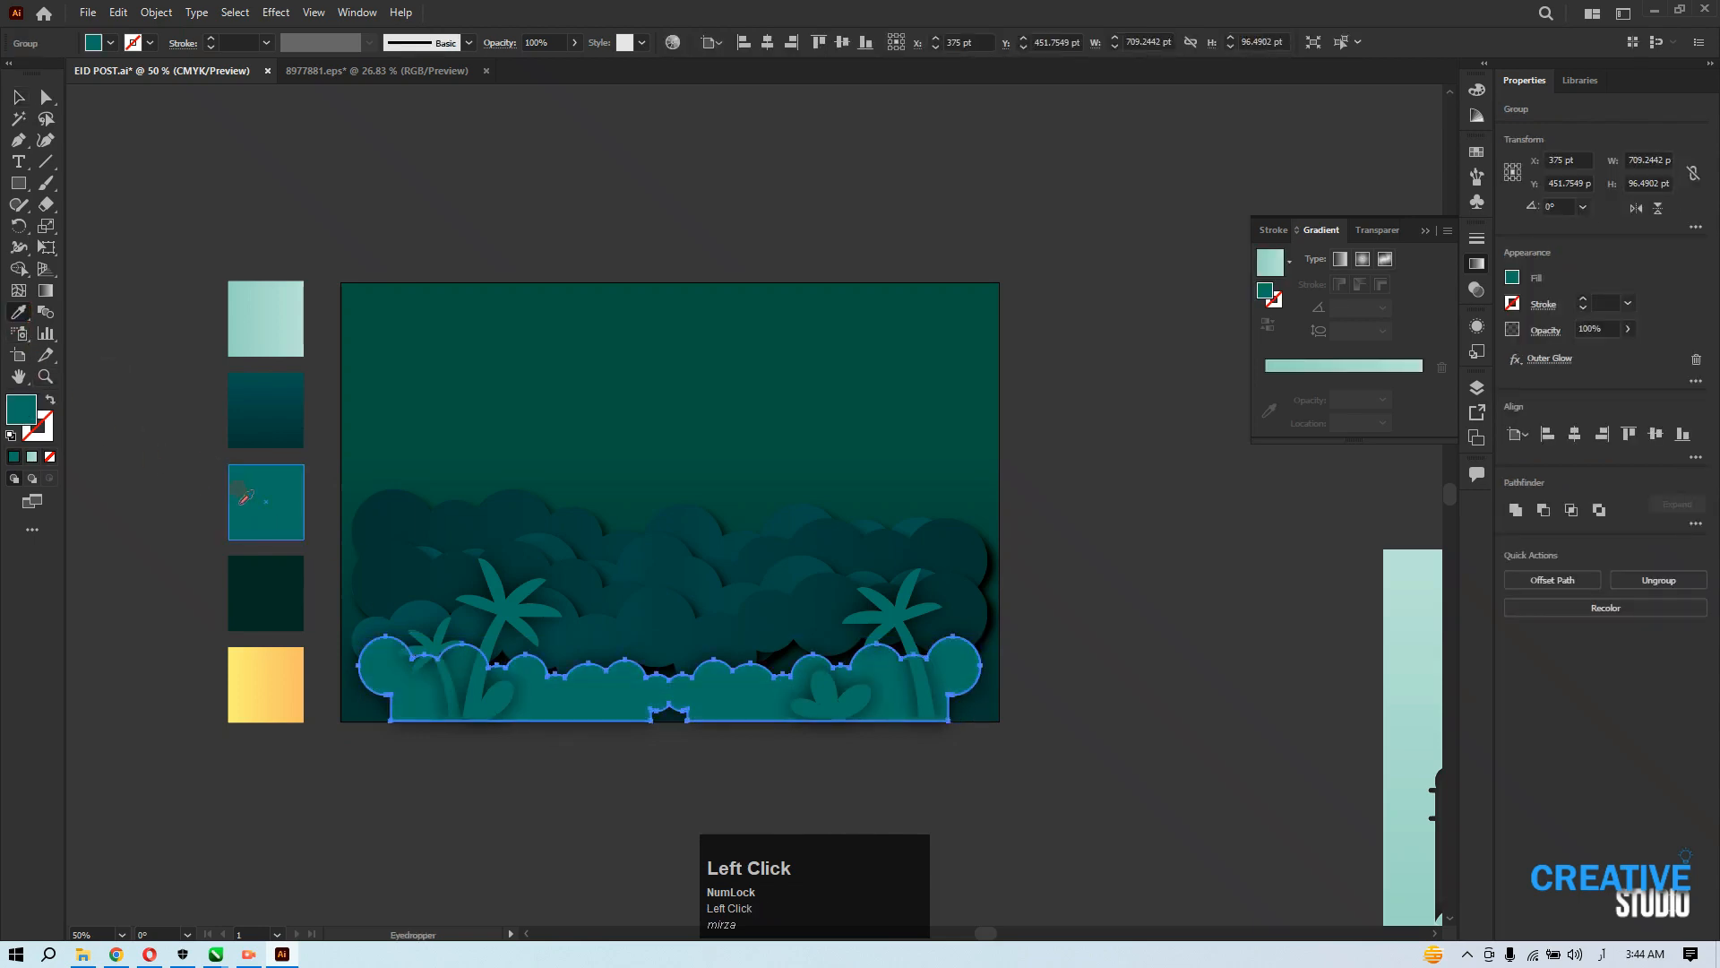
pyautogui.click(20, 98)
pyautogui.click(215, 165)
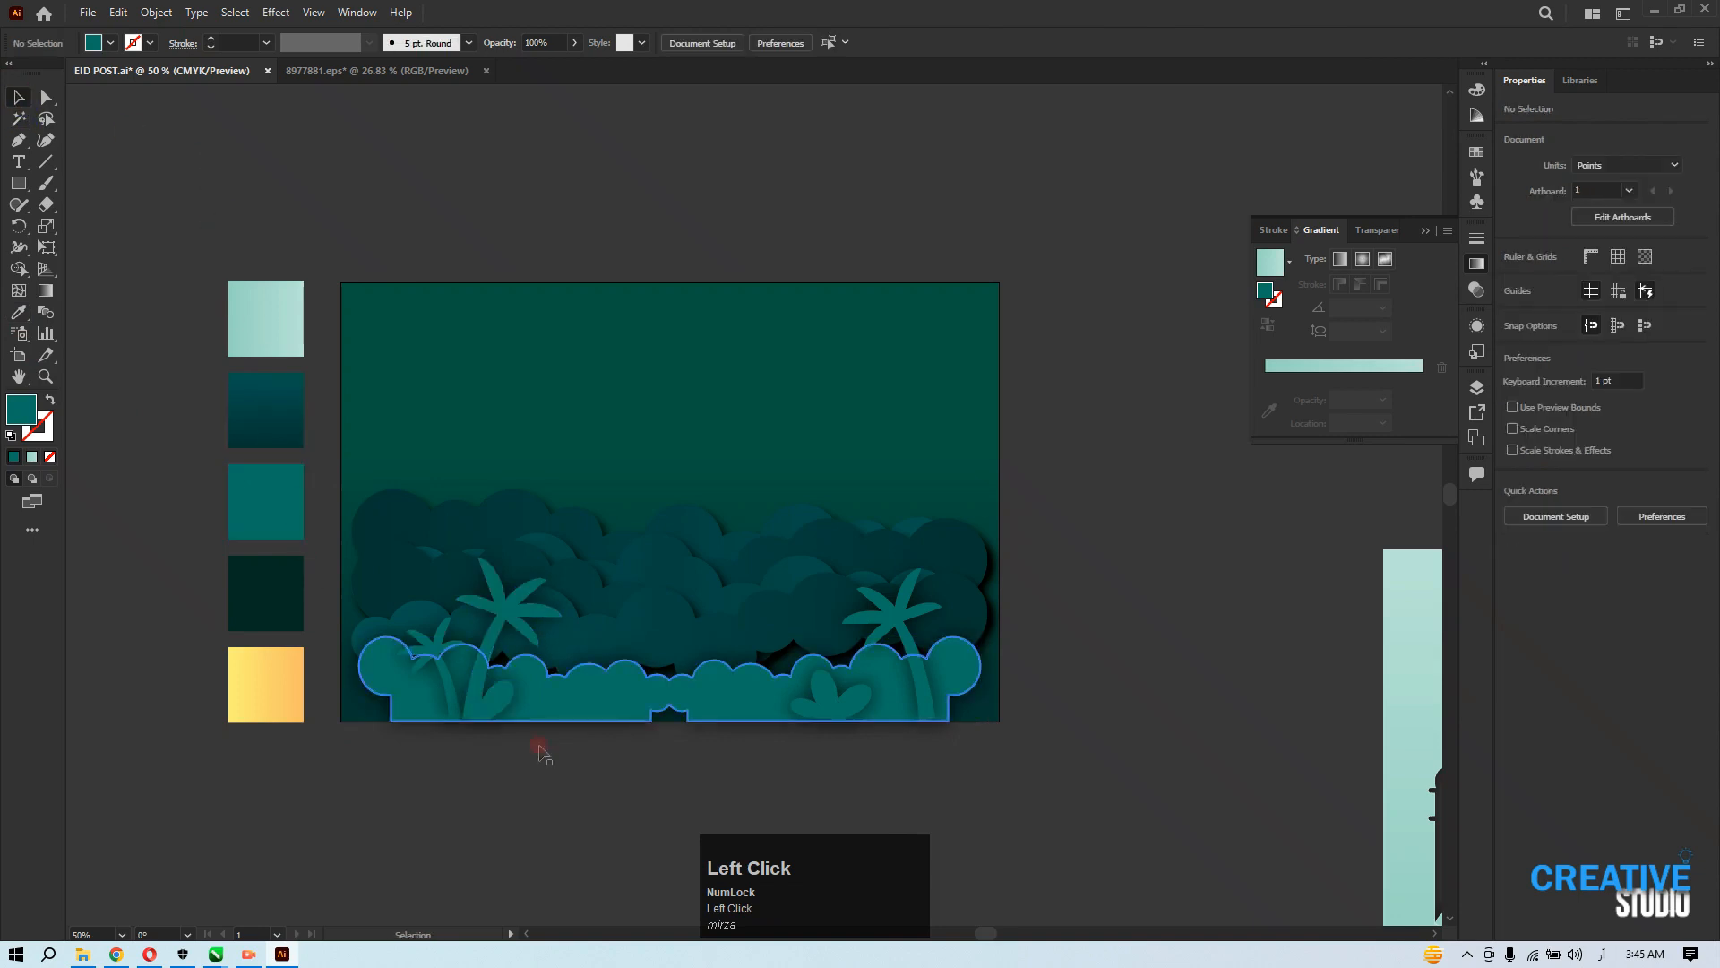
# Place the light mint mosque cut-out artwork over the scene, centred both ways on the artboard.
pyautogui.moveTo(932, 734); pyautogui.dragTo(905, 687)
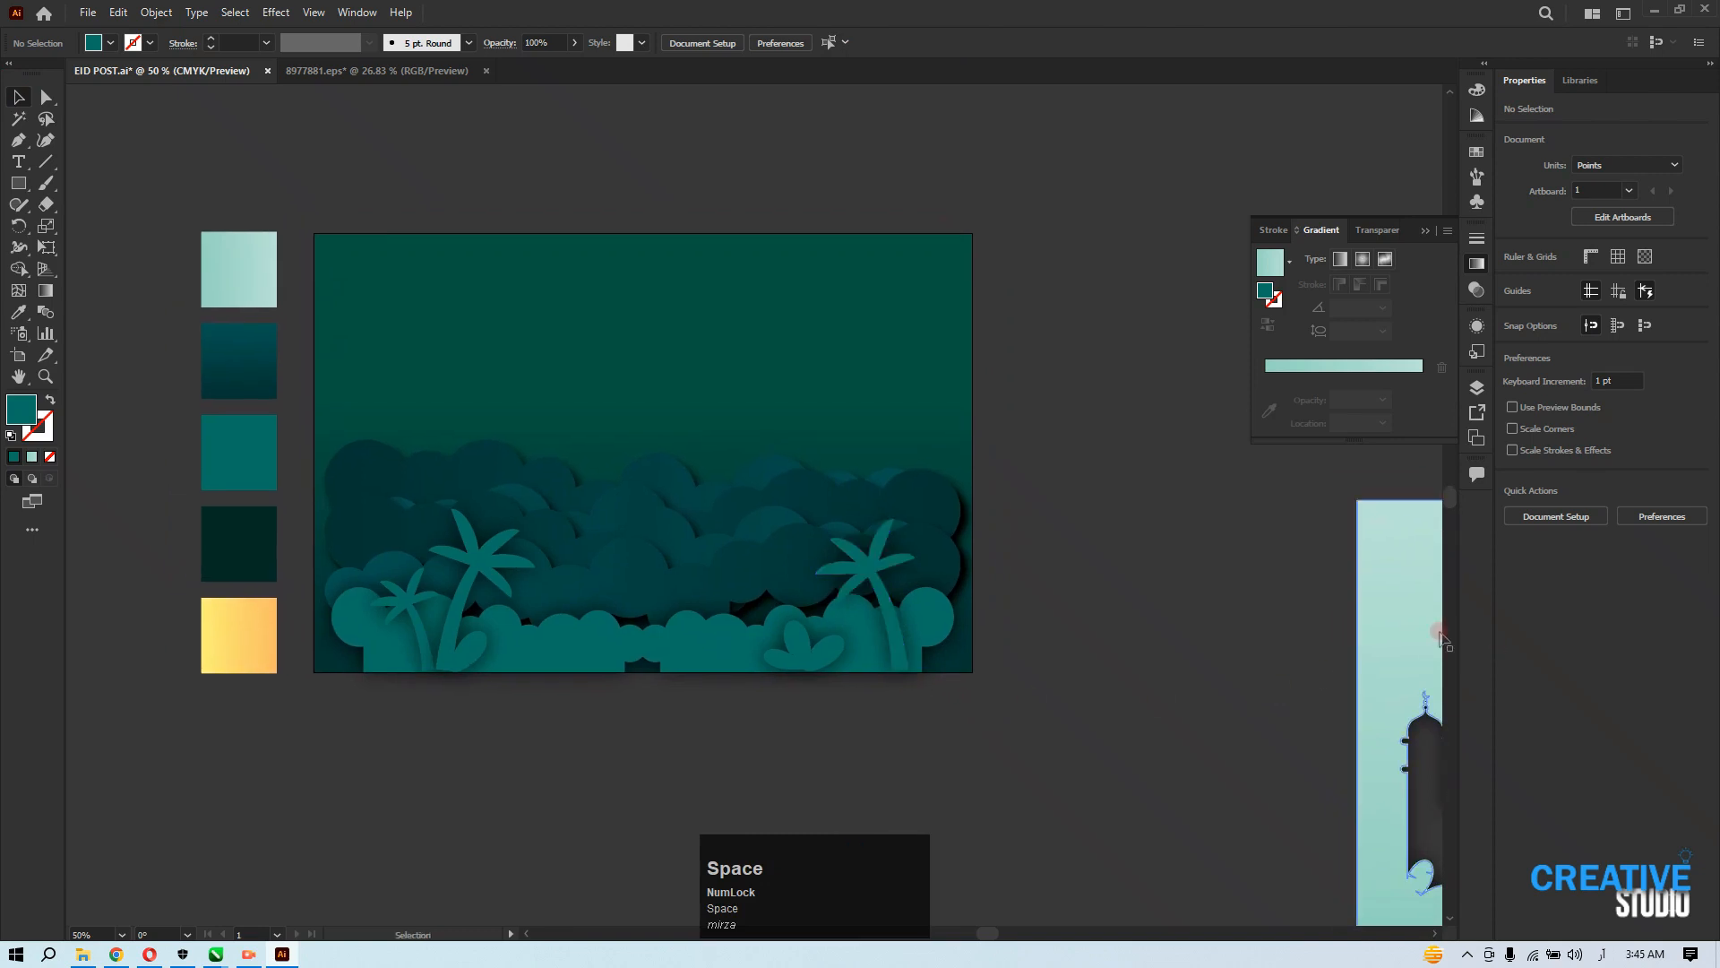
pyautogui.click(1390, 636)
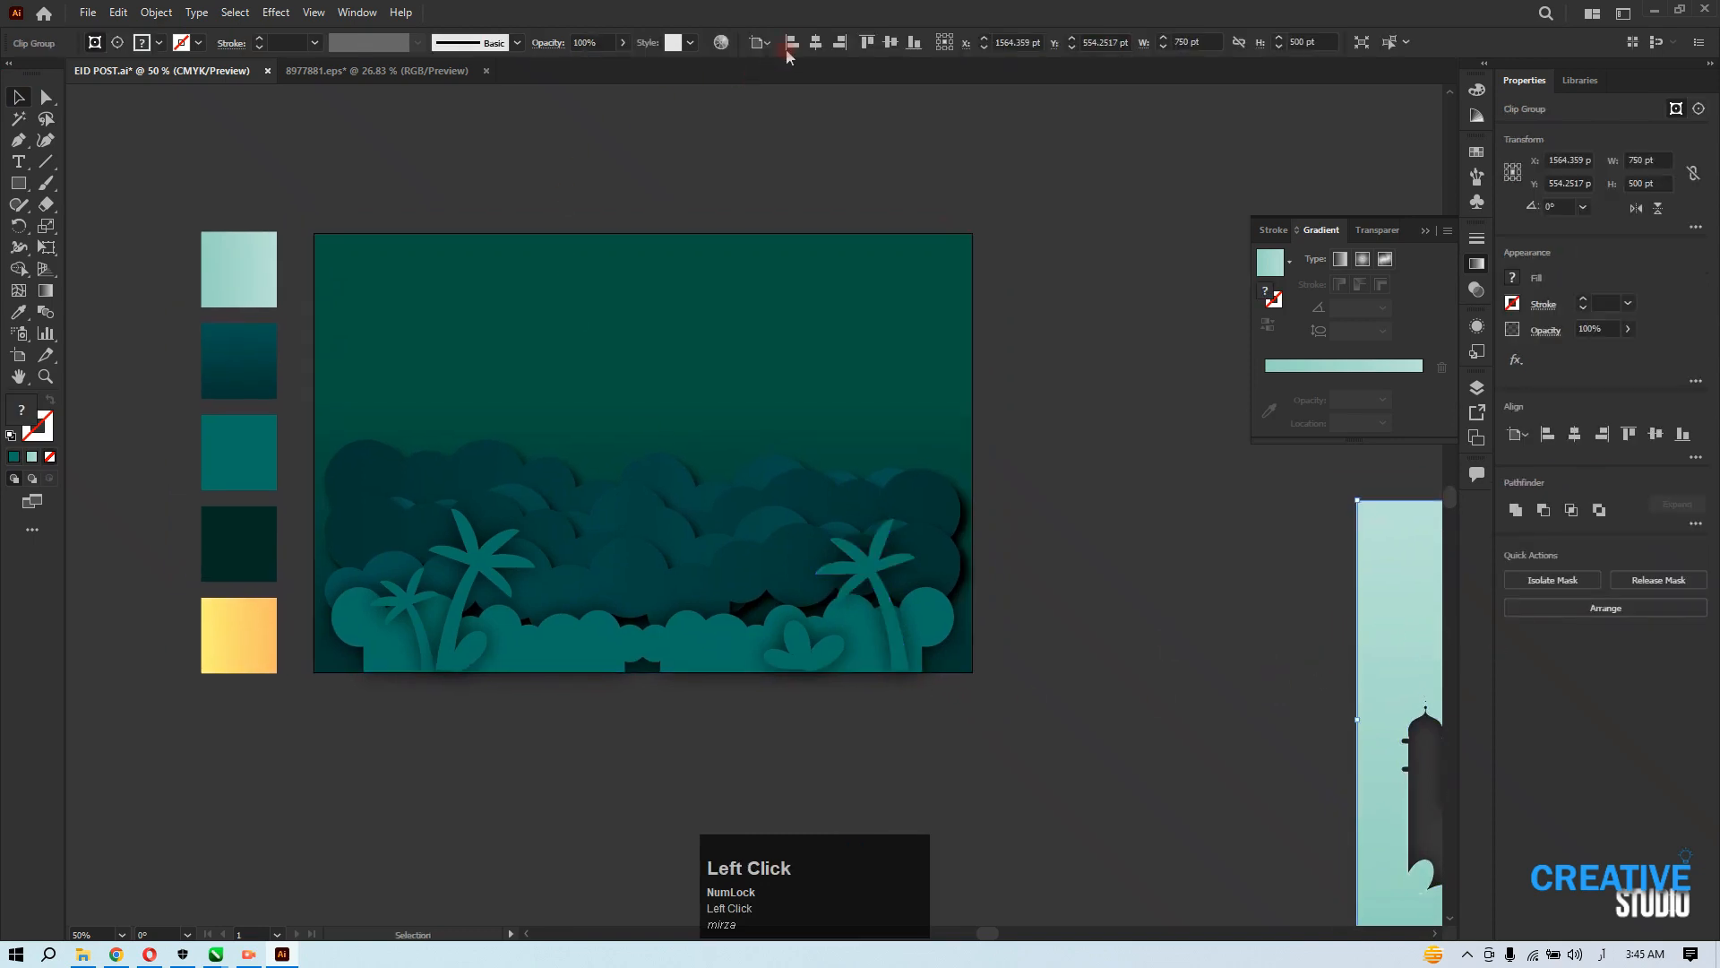
pyautogui.moveTo(1368, 605); pyautogui.dragTo(367, 335)
pyautogui.click(596, 757)
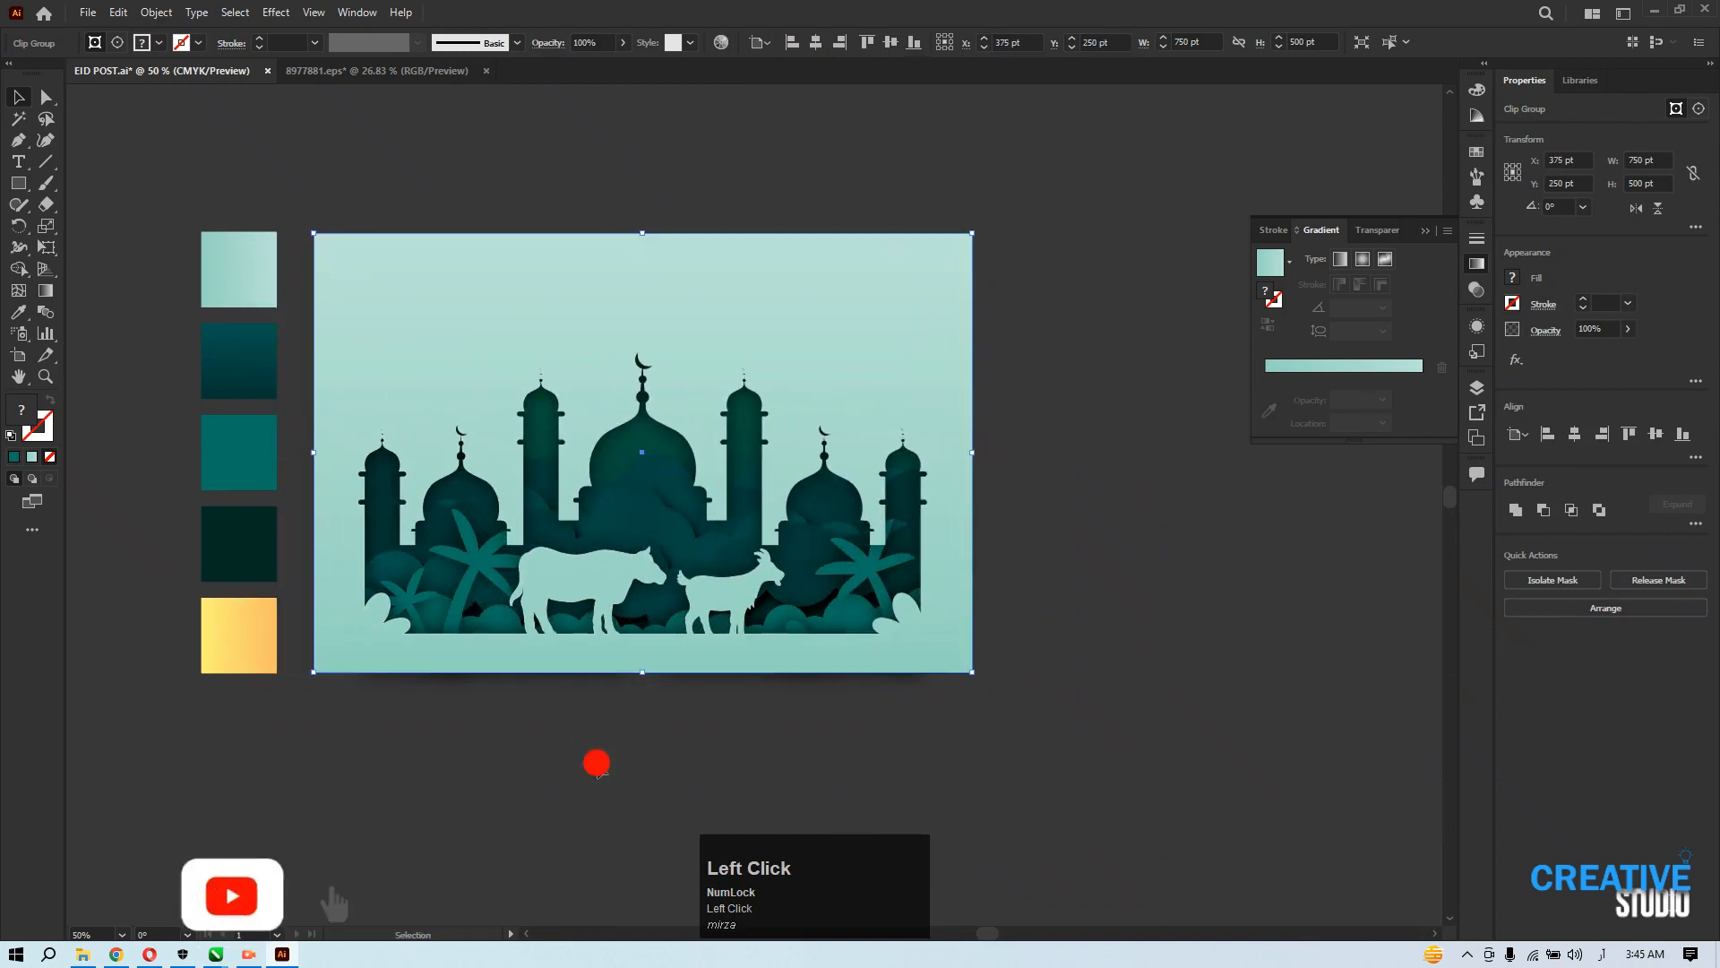
pyautogui.scroll(1, 621, 581)
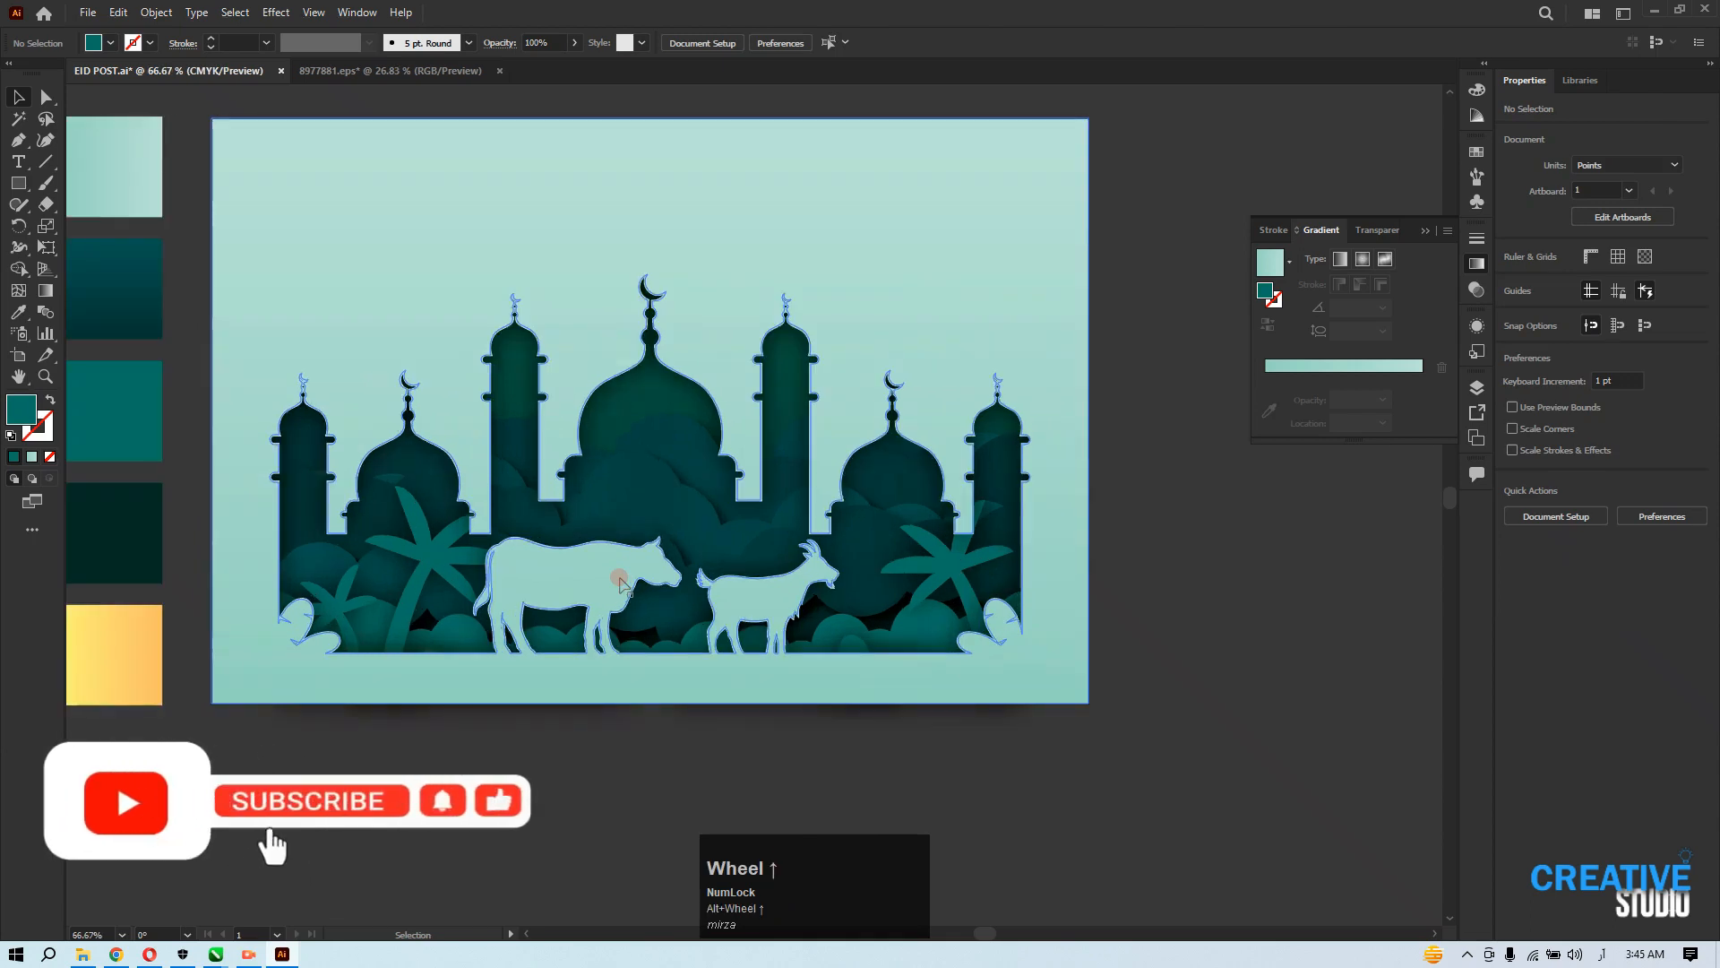
# Draw a circle about 180 pt wide below the artboard and overlap it with an offset copy scaled to about 166 pt.
pyautogui.moveTo(680, 680); pyautogui.dragTo(687, 533)
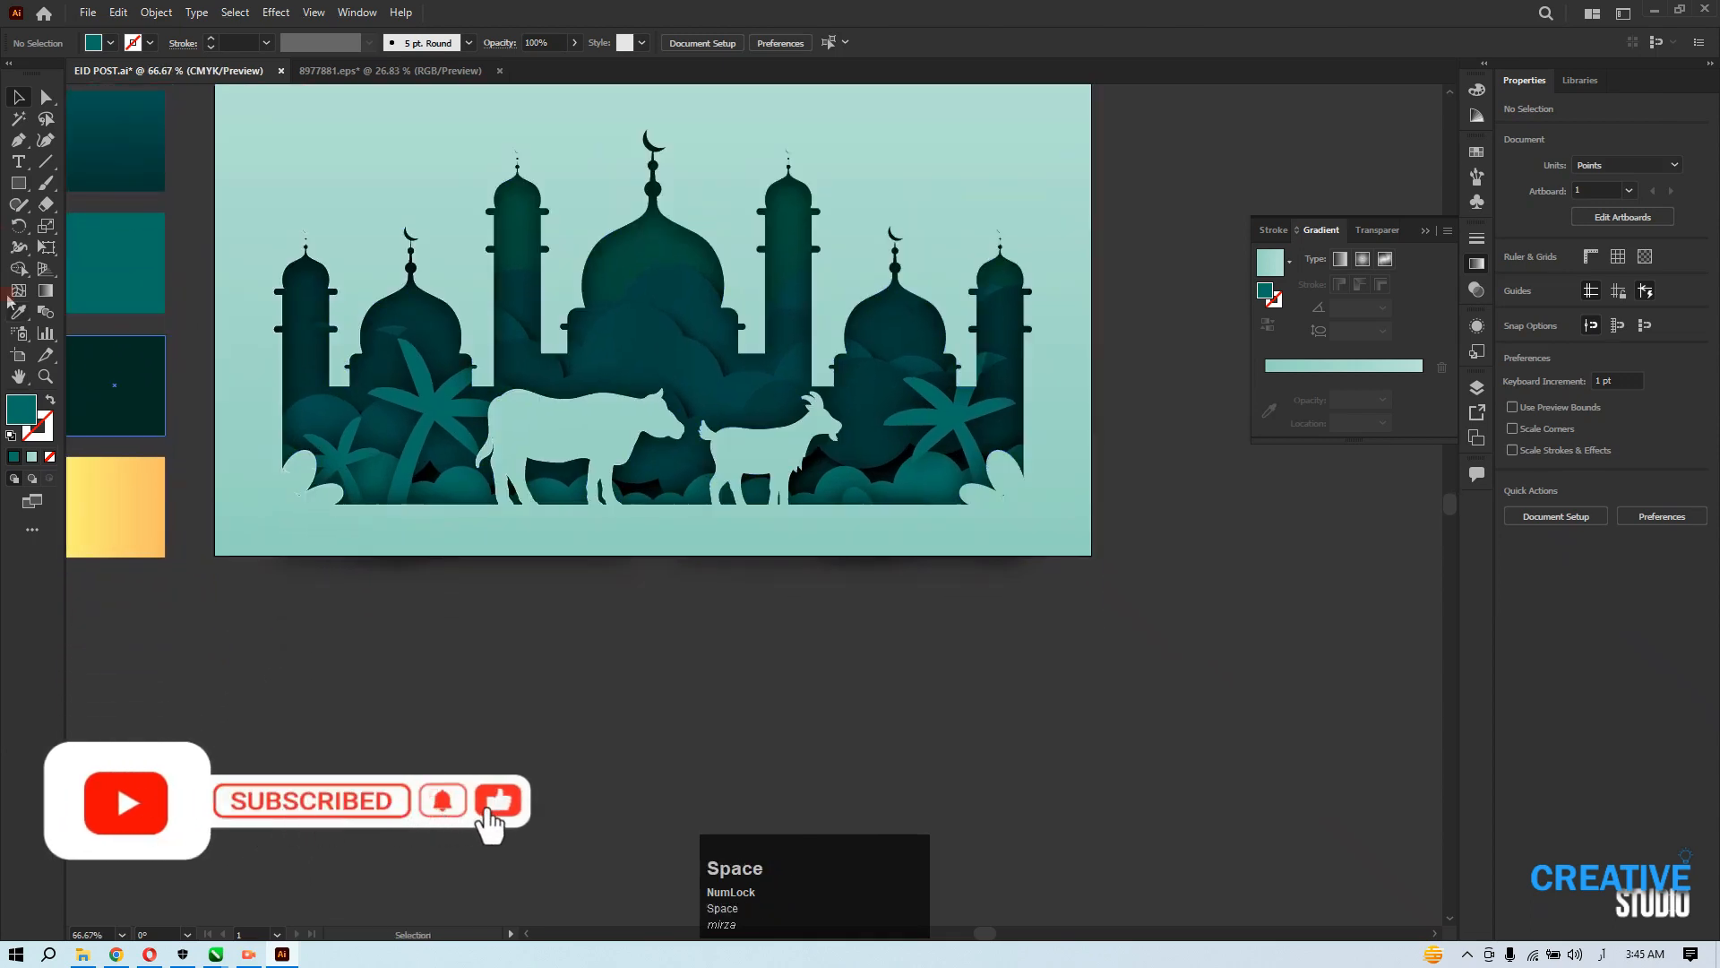
pyautogui.moveTo(24, 190); pyautogui.dragTo(91, 238)
pyautogui.moveTo(238, 616); pyautogui.dragTo(450, 786)
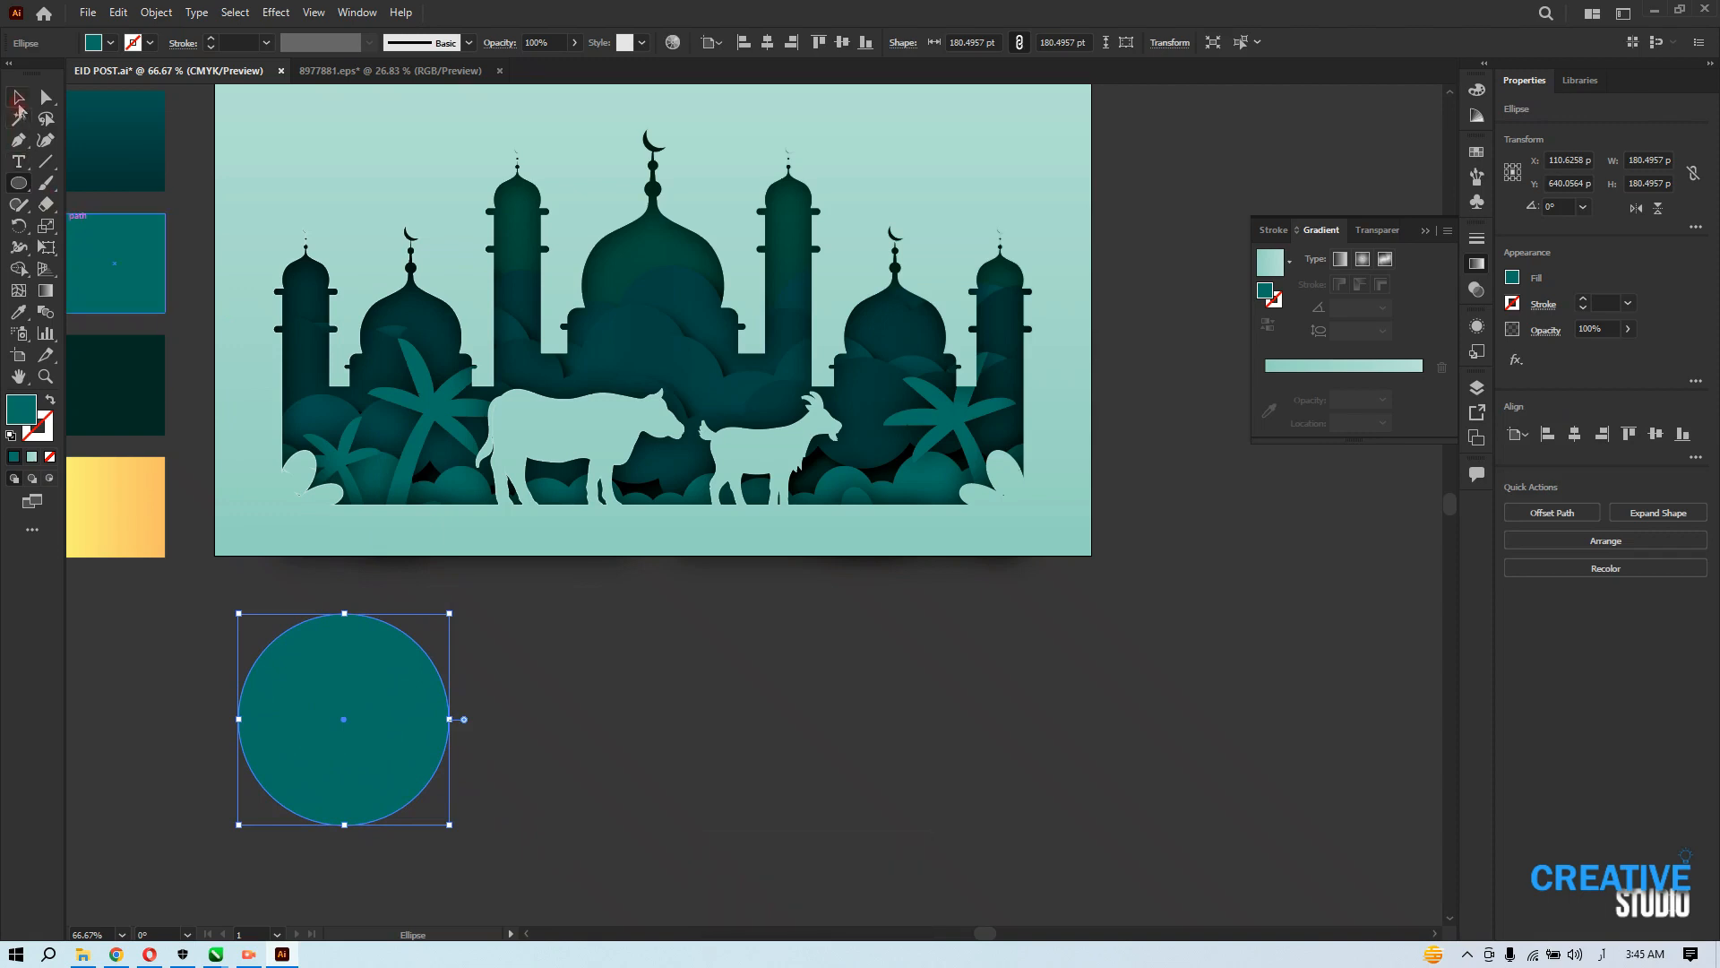
pyautogui.click(18, 98)
pyautogui.moveTo(279, 734); pyautogui.dragTo(319, 720)
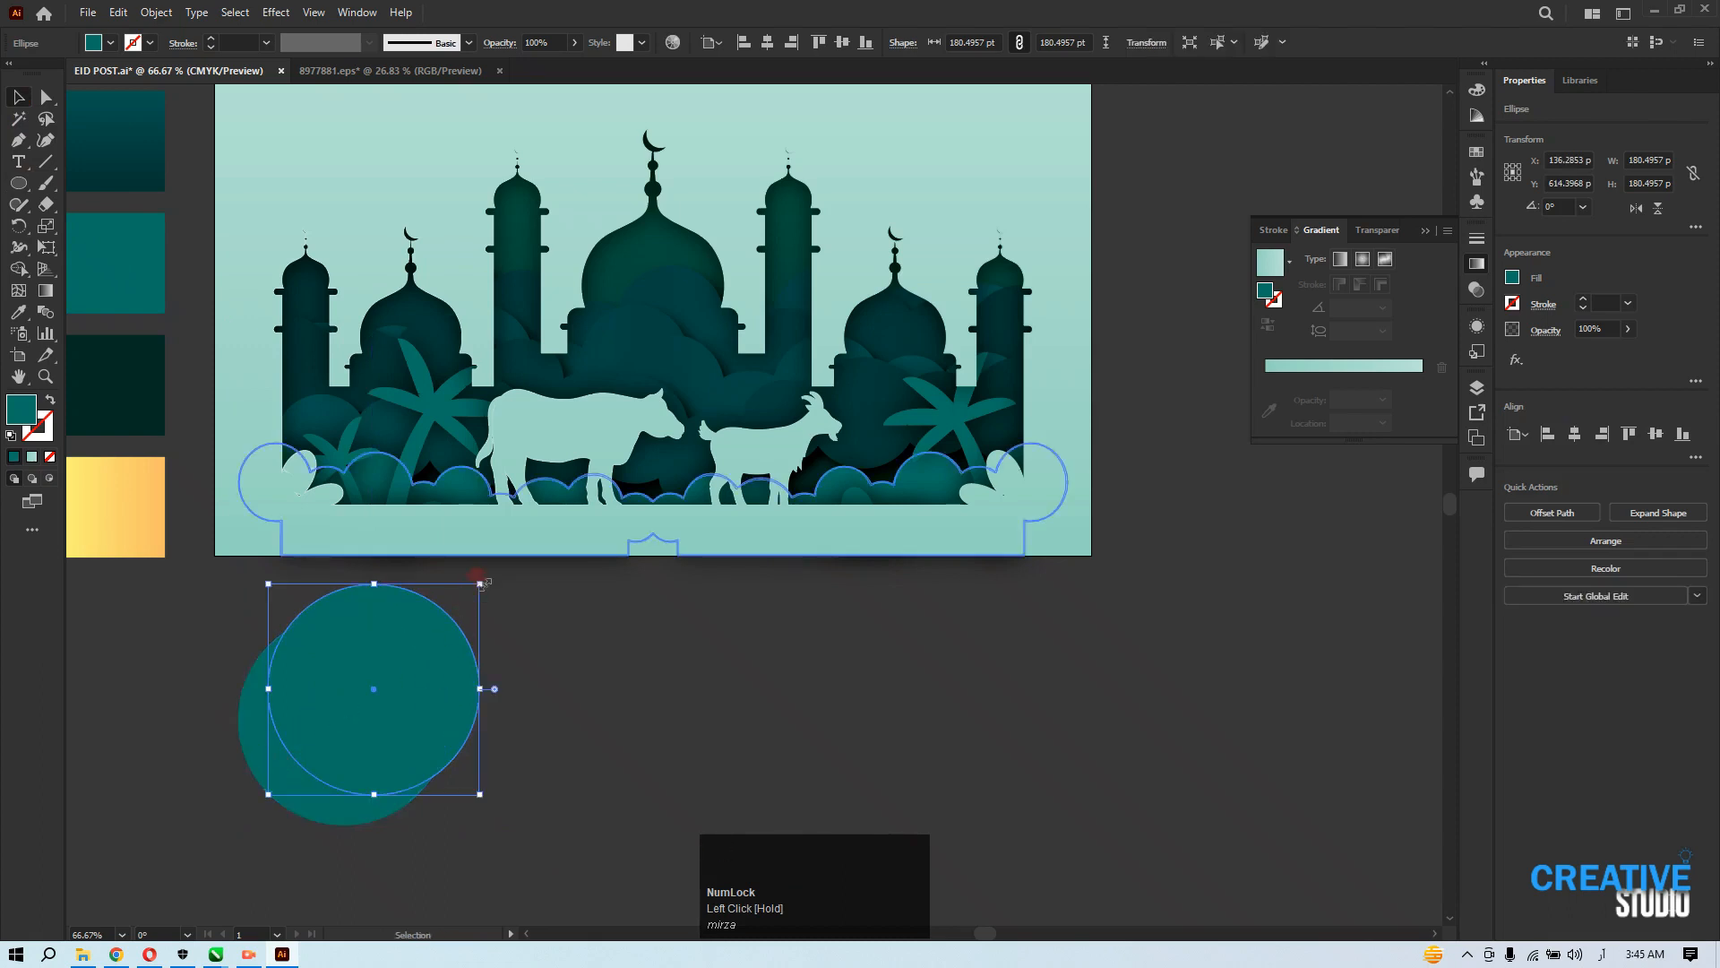
pyautogui.moveTo(480, 584); pyautogui.dragTo(454, 620)
# Subtract the smaller circle and its overlap from the larger one with Shape Builder, leaving a crescent.
pyautogui.keyDown('shift'); pyautogui.click(266, 746); pyautogui.keyUp('shift')
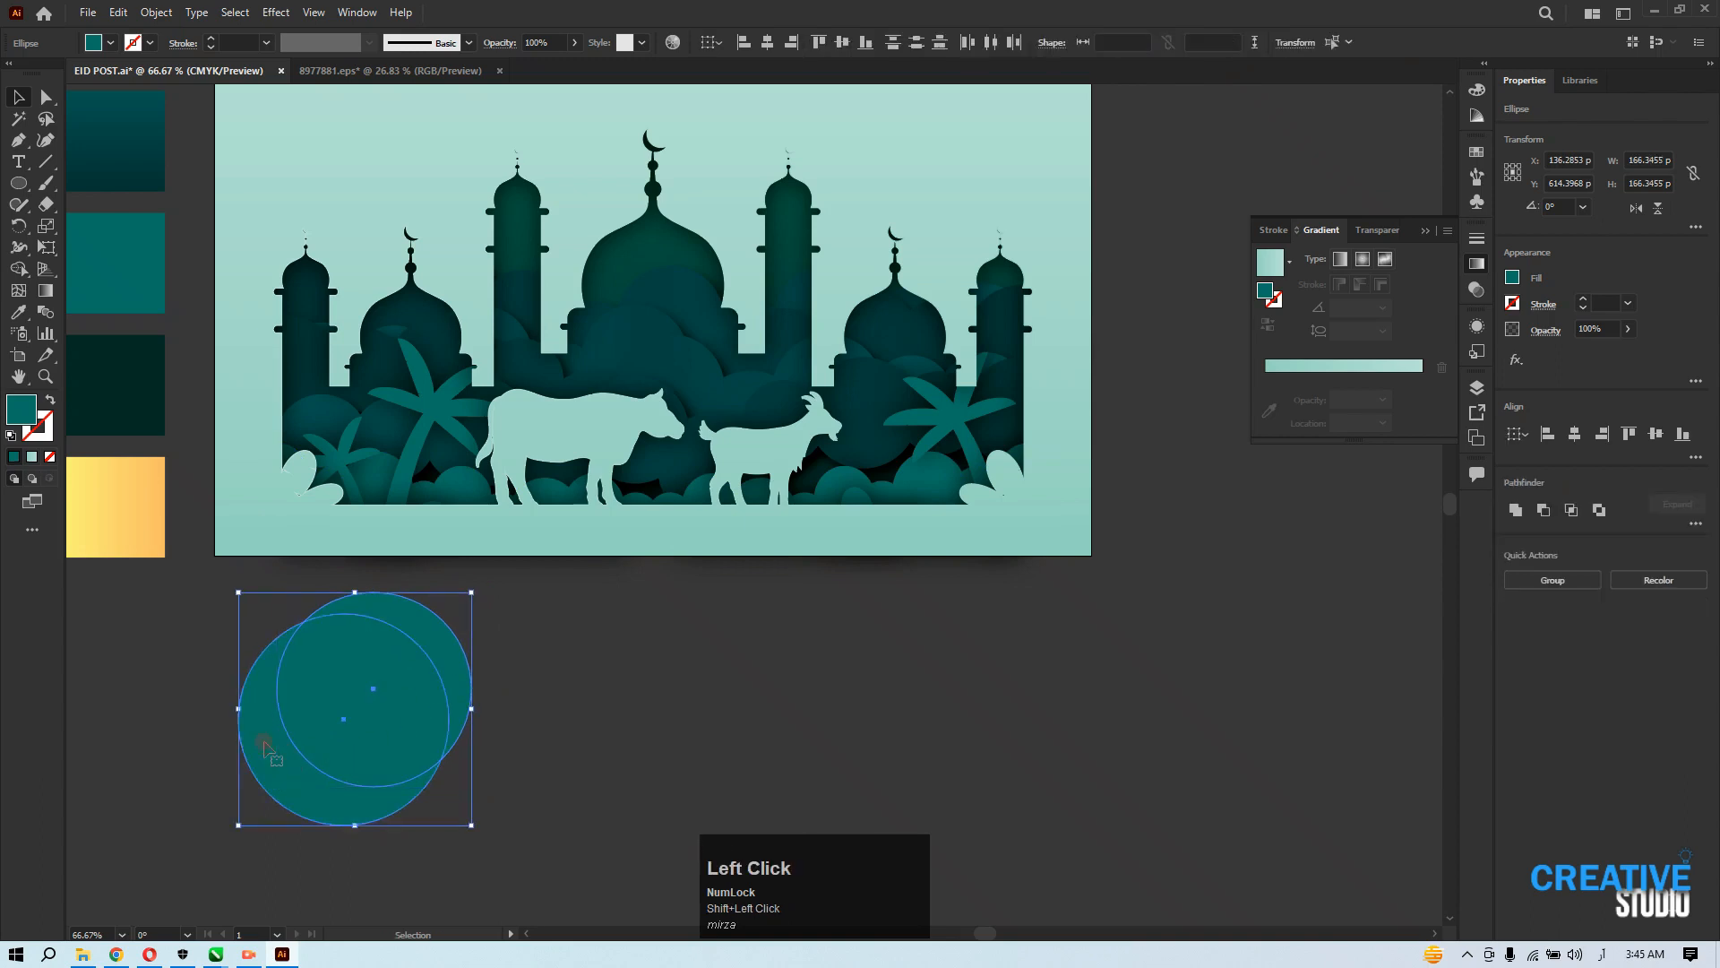
pyautogui.hotkey('shift', 'm')
pyautogui.moveTo(341, 713); pyautogui.dragTo(467, 644)
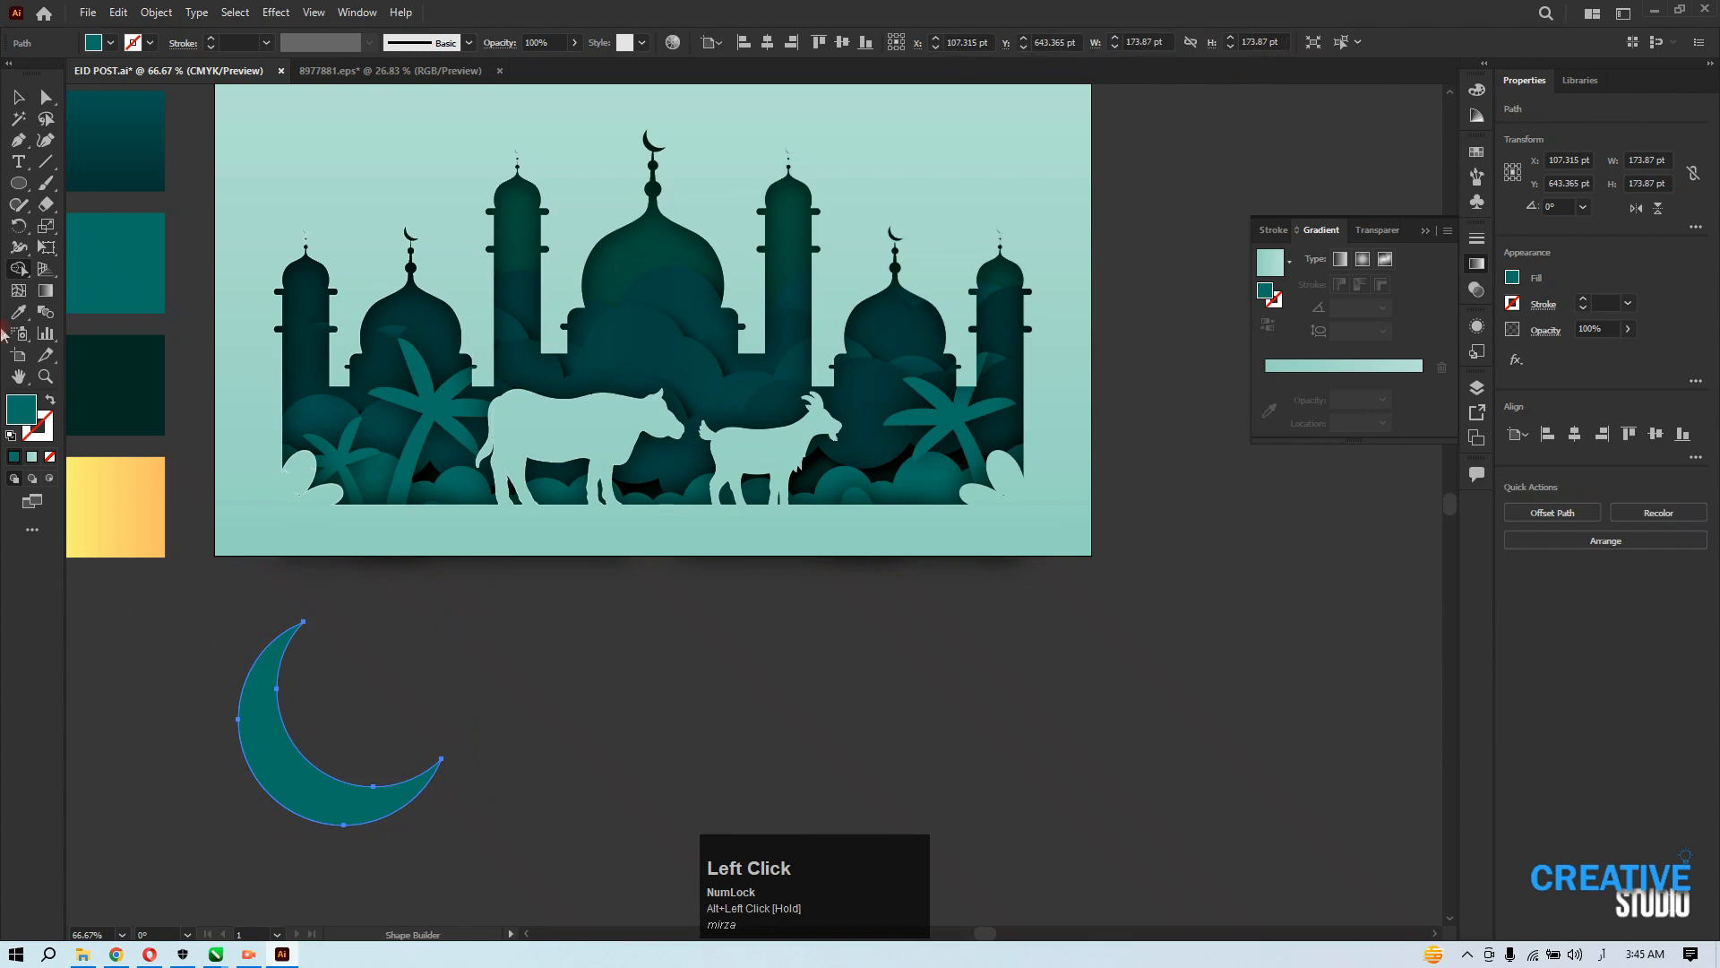
# Fill the crescent with the yellow-orange gradient swatch and scale it down to about 68 pt wide.
pyautogui.click(17, 96)
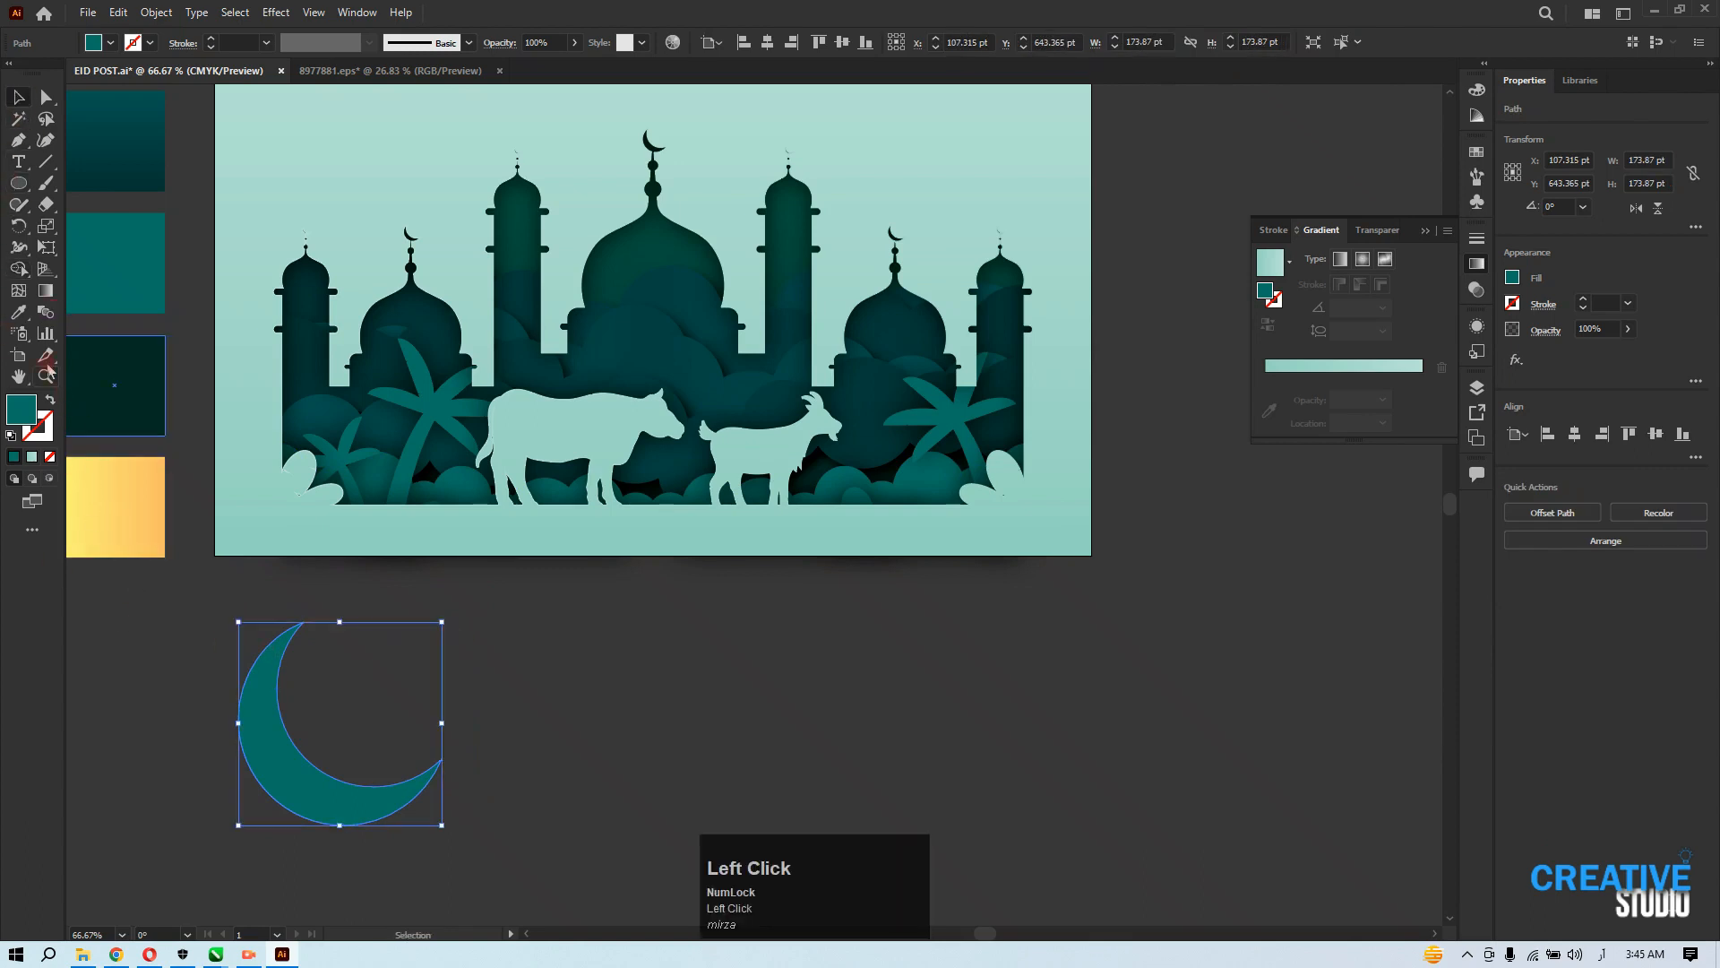
pyautogui.click(18, 312)
pyautogui.click(115, 502)
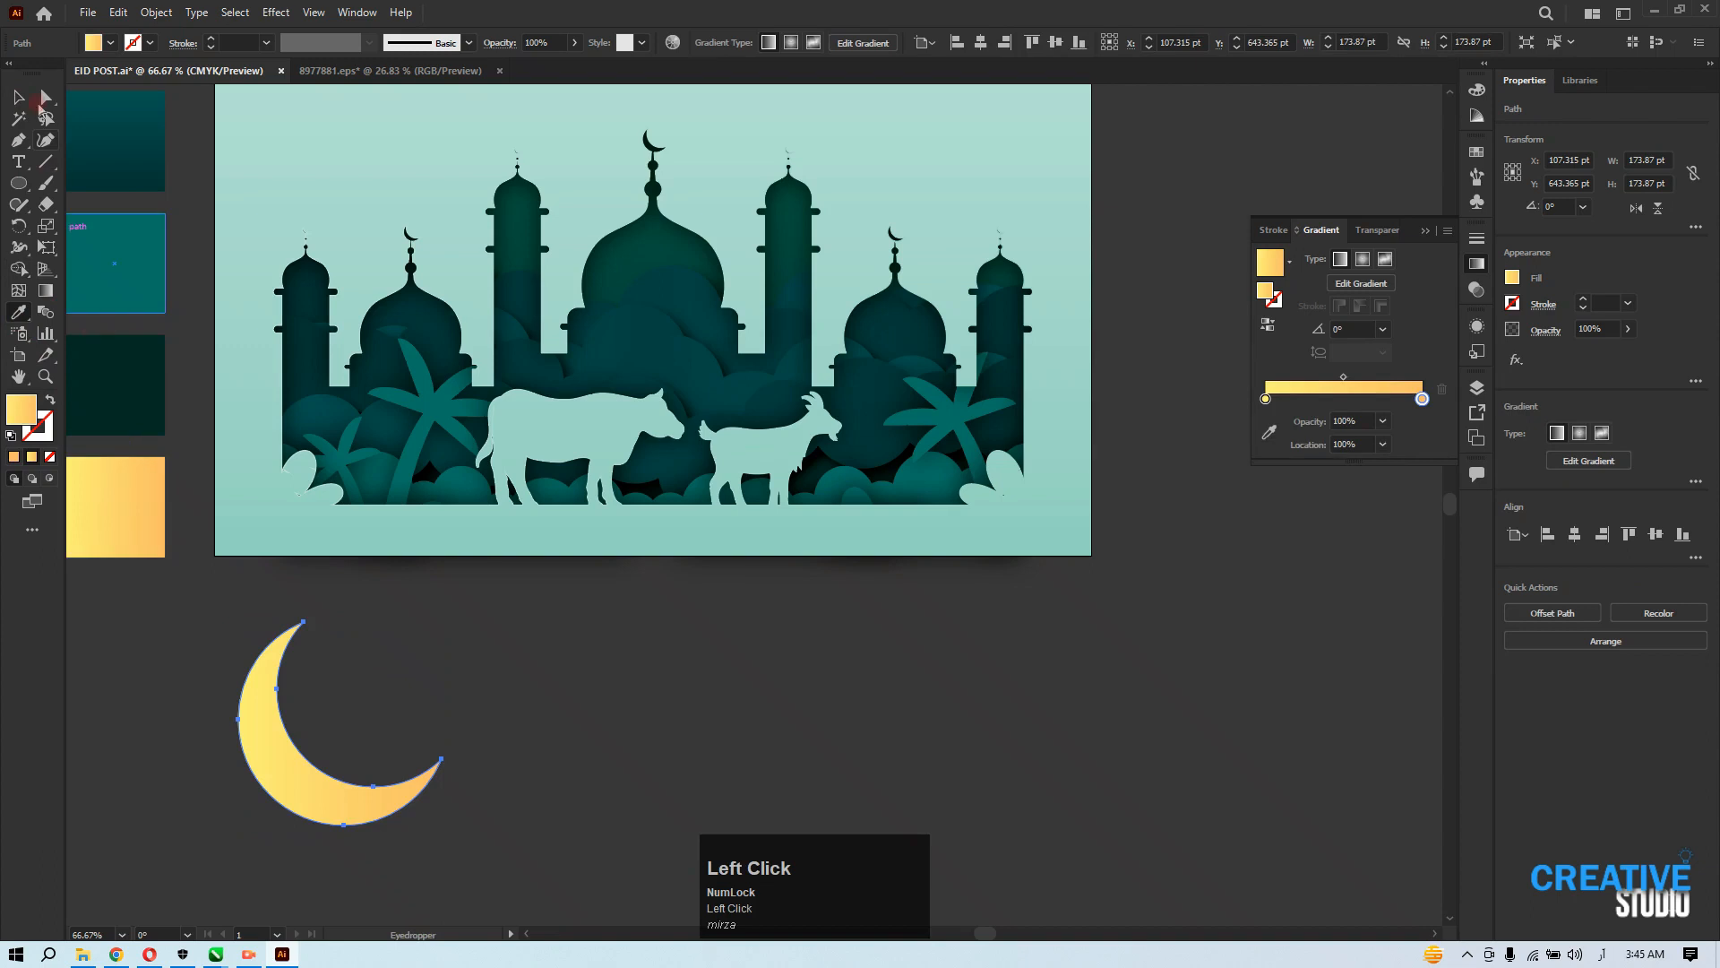
pyautogui.click(18, 96)
pyautogui.moveTo(442, 826); pyautogui.dragTo(350, 664)
# Apply a Multiply drop shadow to the crescent with 75% opacity, 7 pt X and Y offsets and 5 pt blur.
pyautogui.click(263, 15)
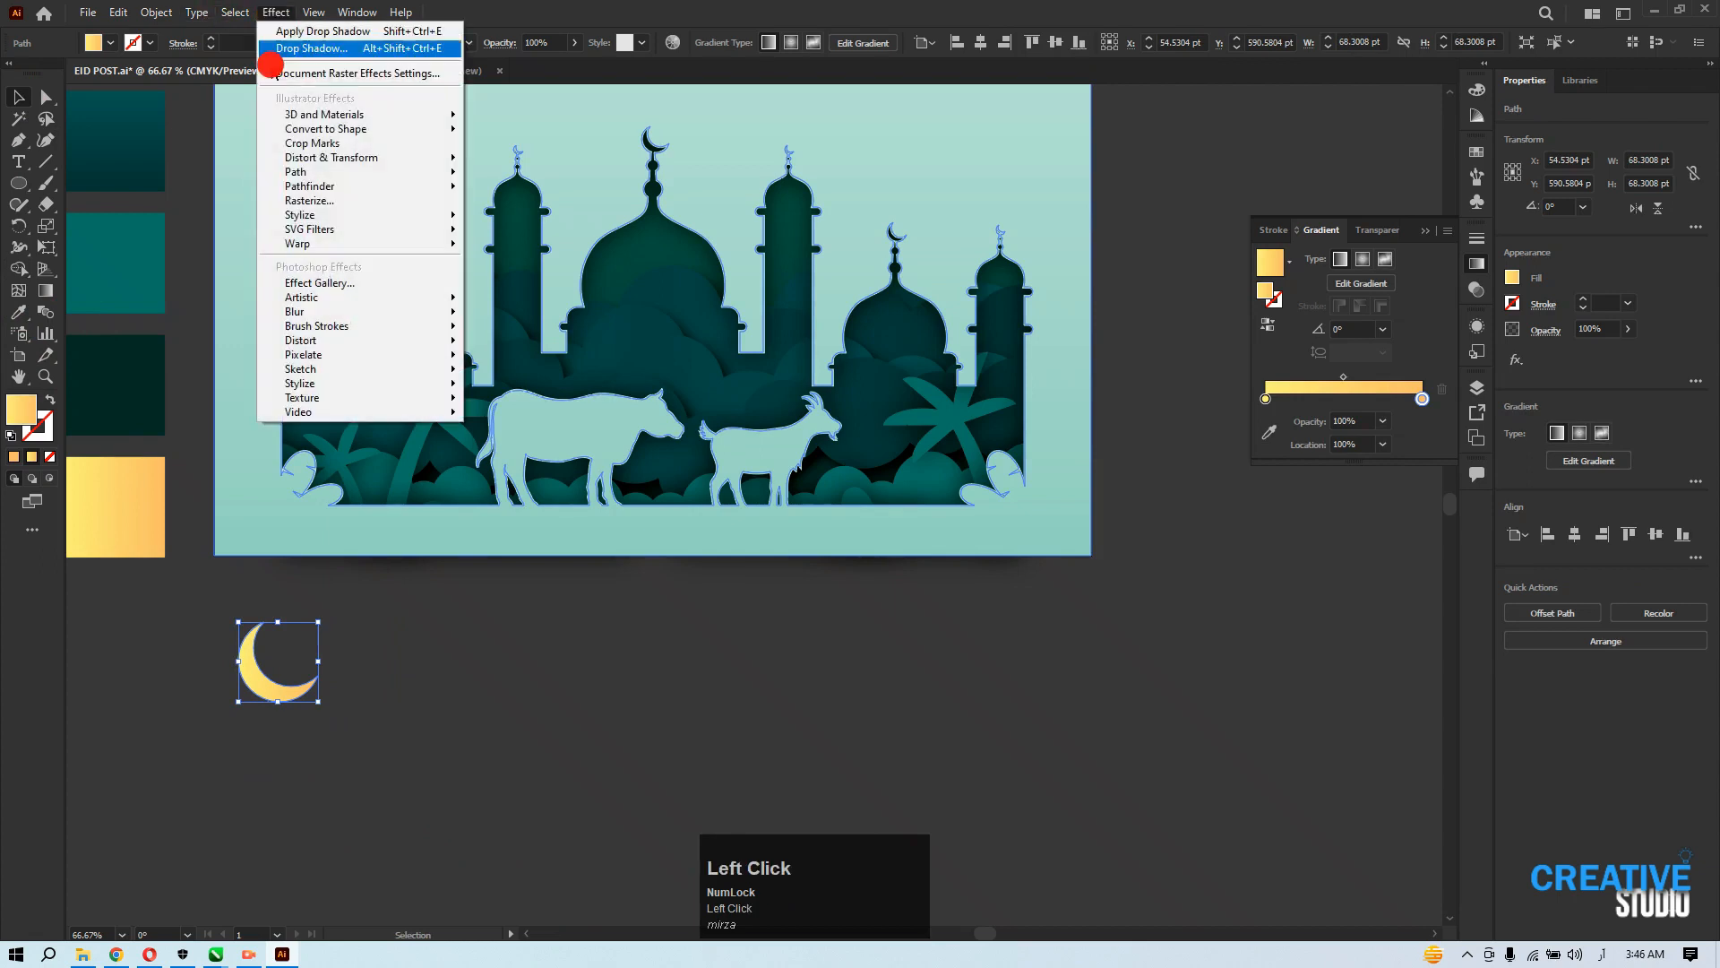
pyautogui.click(475, 225)
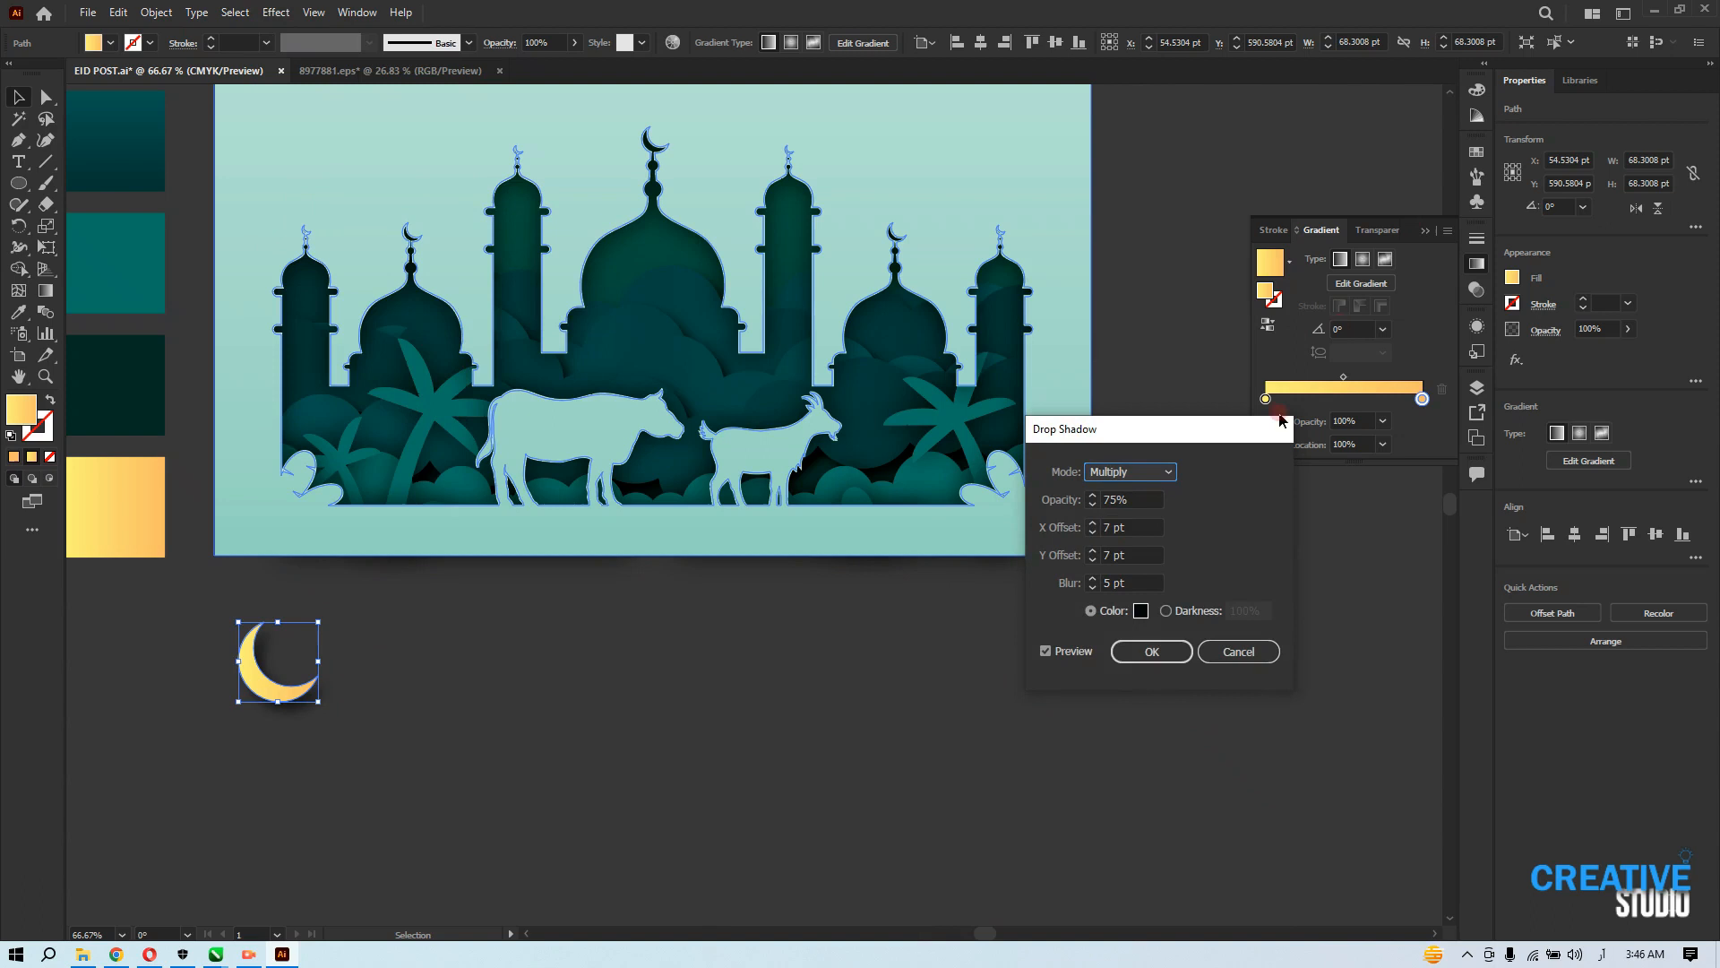
pyautogui.click(1127, 661)
# Move the crescent over the mosque's central dome and centre it horizontally on the artboard.
pyautogui.moveTo(283, 690); pyautogui.dragTo(677, 305)
pyautogui.moveTo(660, 367); pyautogui.dragTo(631, 654)
pyautogui.click(1003, 44)
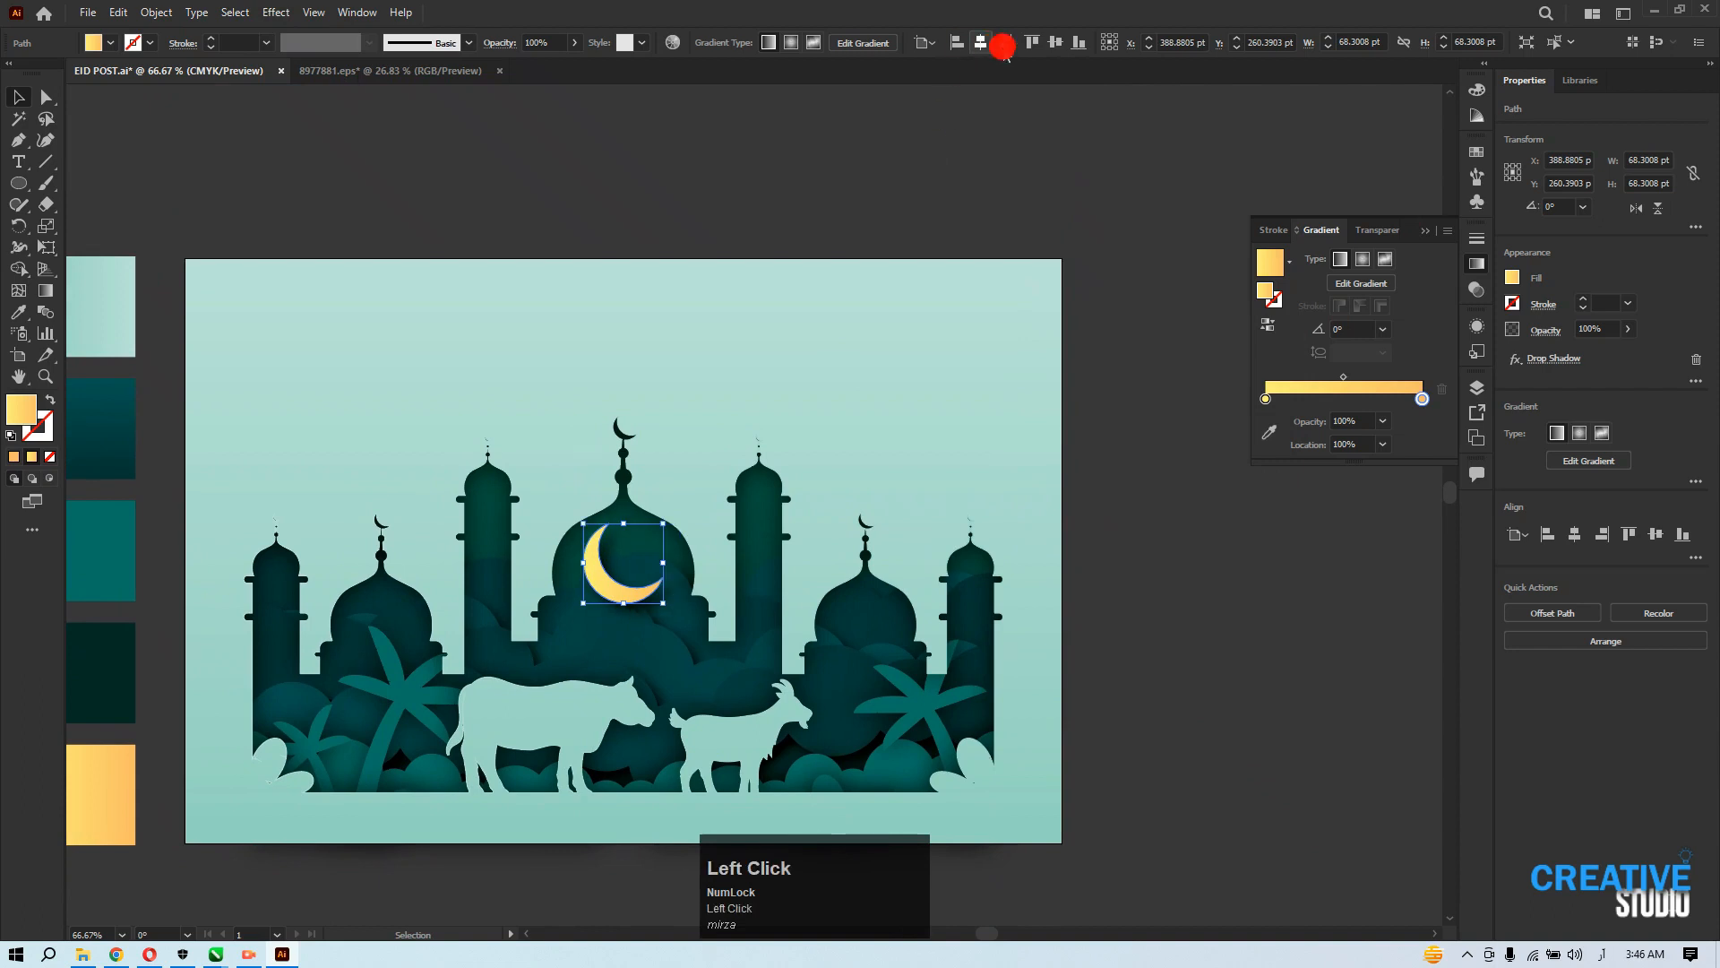
# Centre the crescent vertically on the artboard and deselect it.
pyautogui.click(1055, 45)
pyautogui.scroll(3, 616, 582)
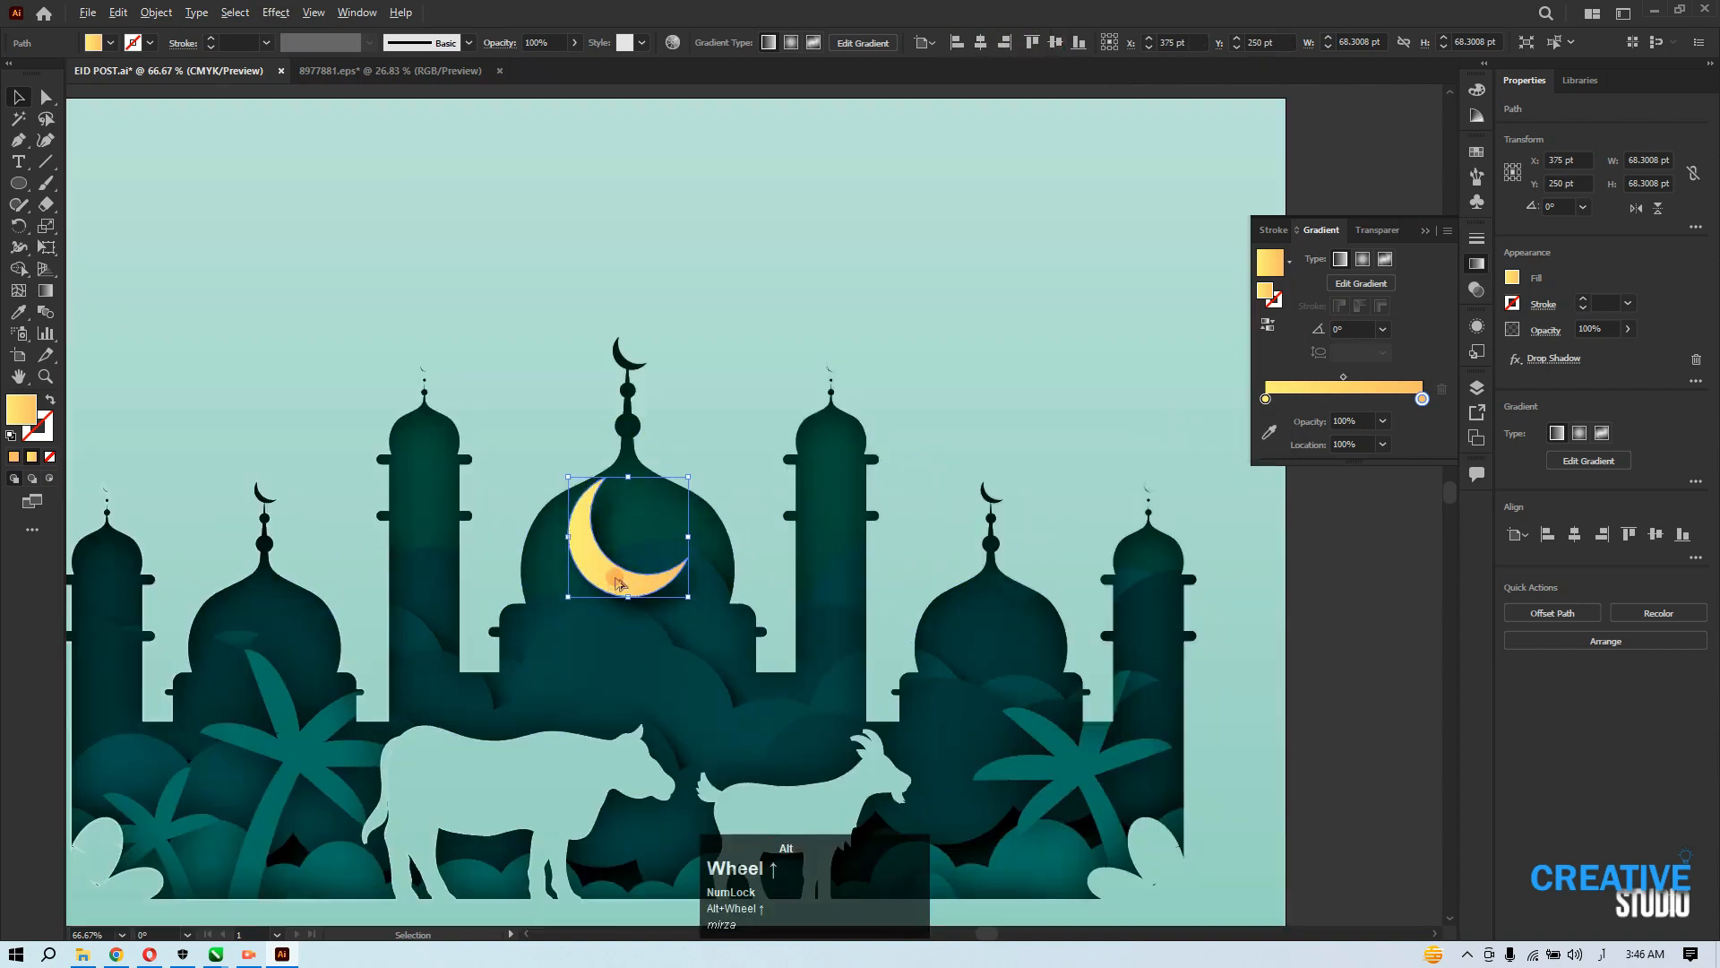
pyautogui.moveTo(836, 631); pyautogui.dragTo(756, 469)
pyautogui.scroll(-1, 775, 567)
pyautogui.scroll(-8, 775, 566)
pyautogui.click(819, 721)
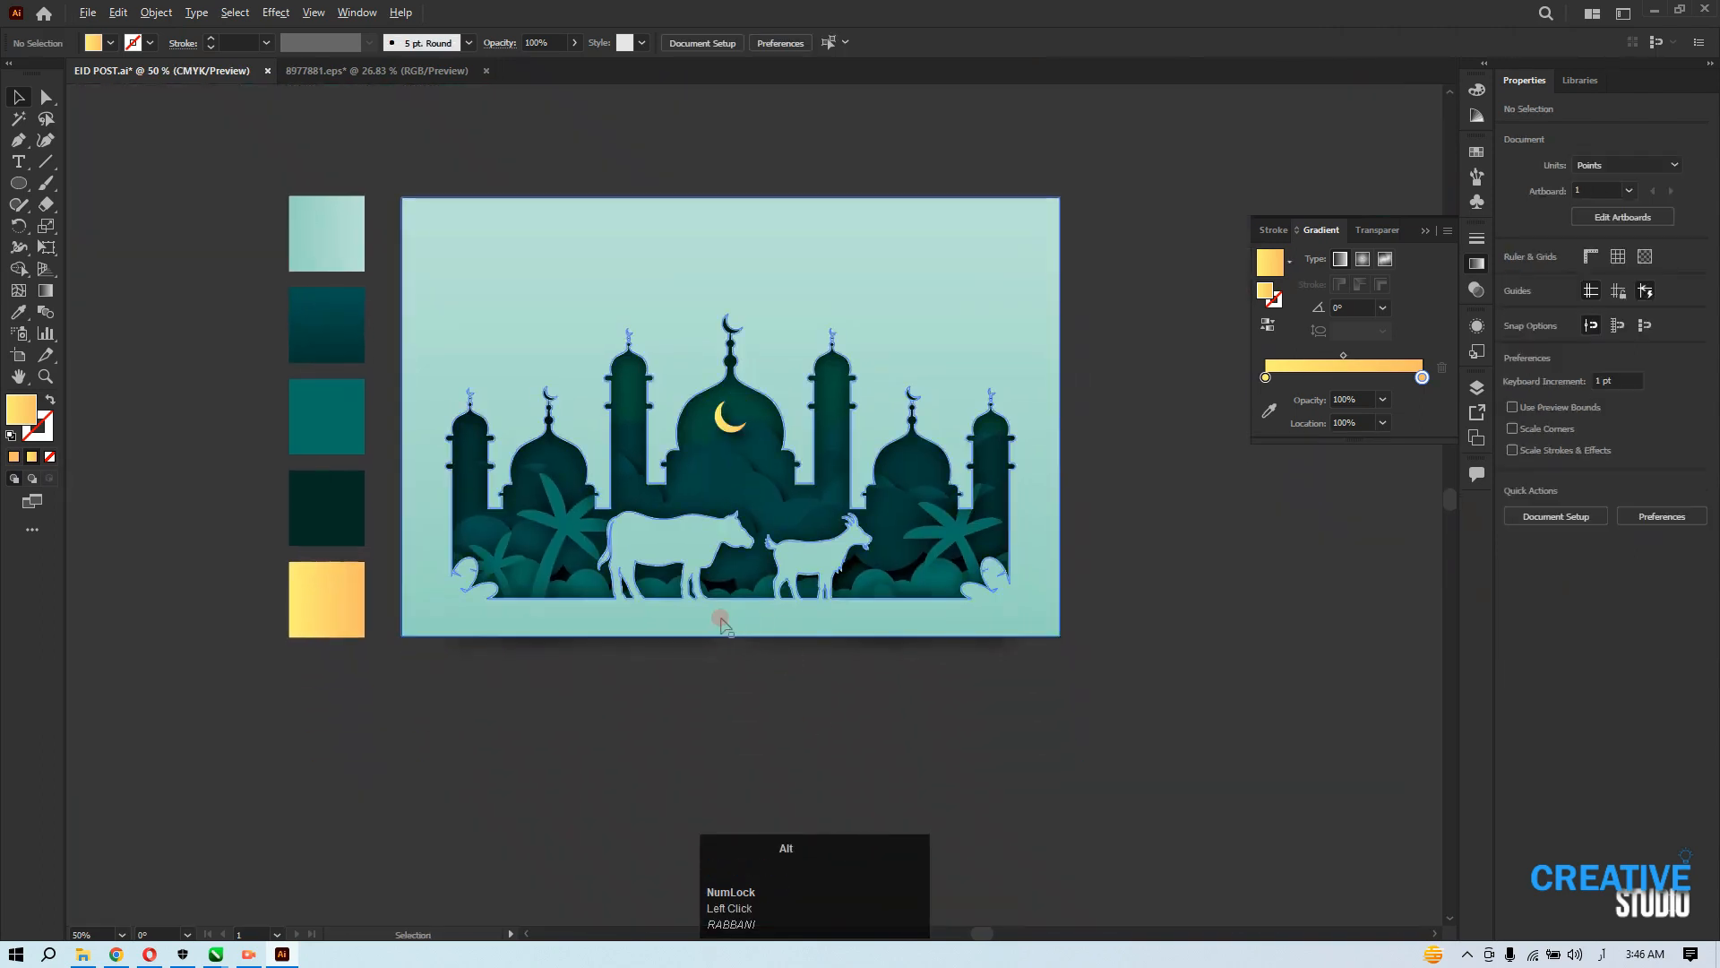
pyautogui.scroll(1, 722, 614)
pyautogui.moveTo(722, 615)
pyautogui.mouseDown()
pyautogui.moveTo(672, 615)
pyautogui.moveTo(707, 645)
pyautogui.moveTo(721, 613)
pyautogui.mouseUp()
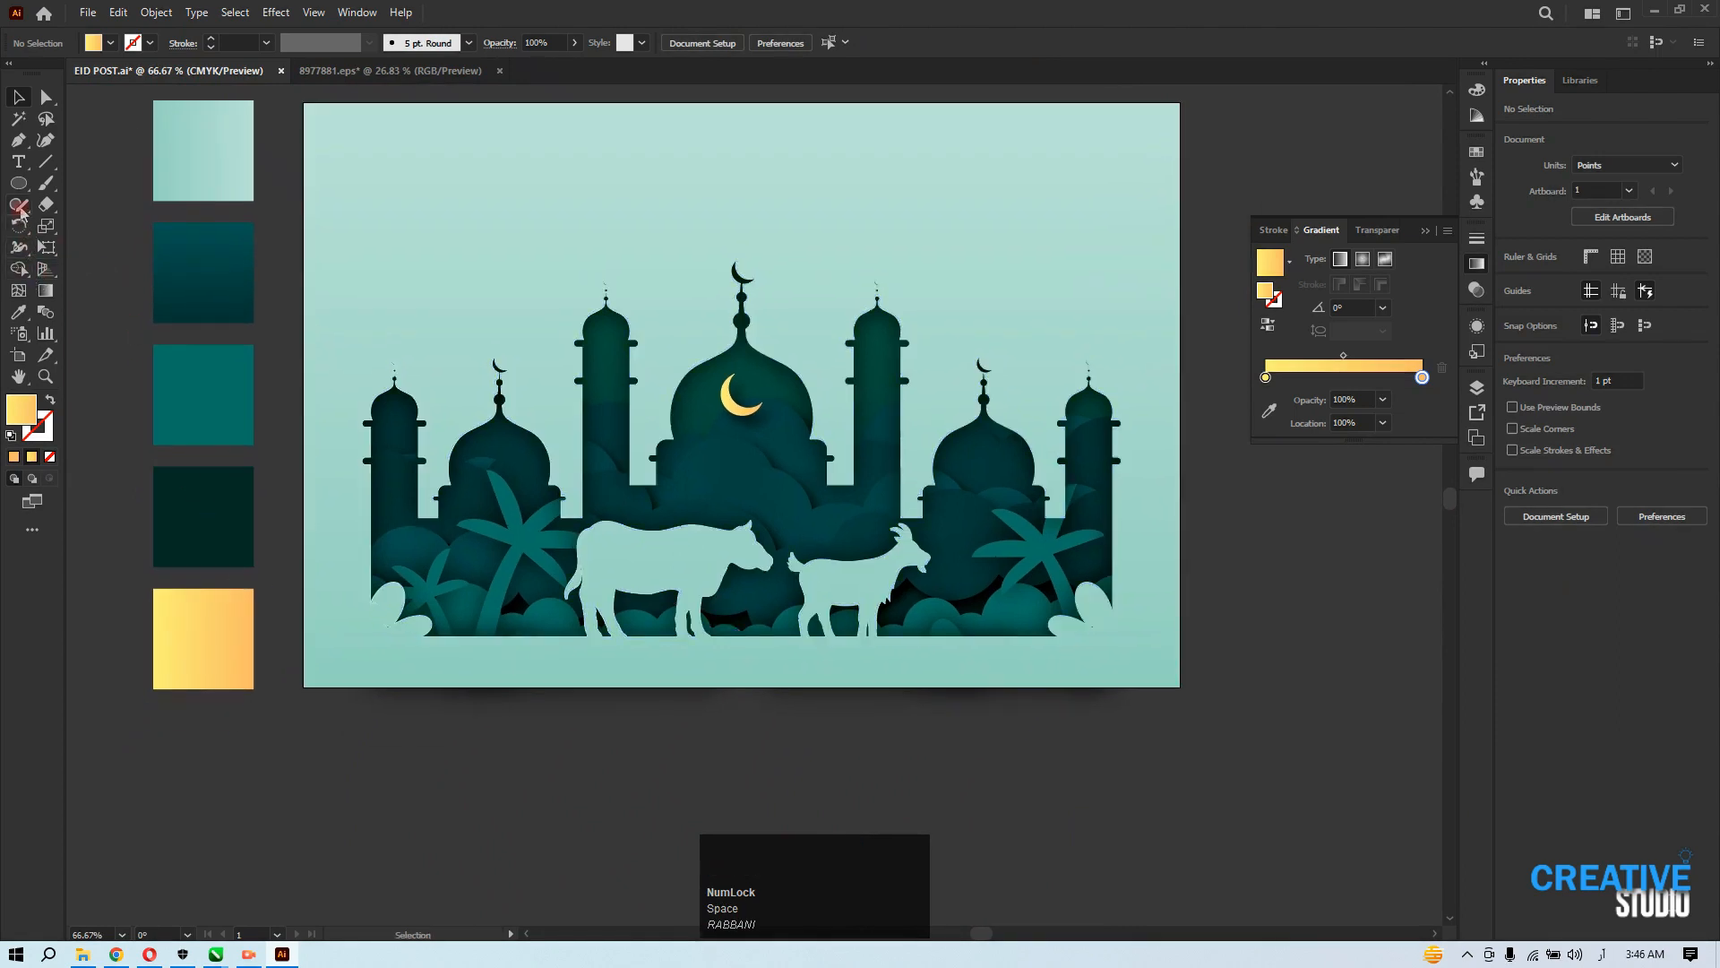
# Draw a five-pointed star about 61 pt wide with the yellow-orange gradient fill just below the artboard.
pyautogui.moveTo(18, 186); pyautogui.dragTo(89, 279)
pyautogui.moveTo(327, 740)
pyautogui.mouseDown()
pyautogui.moveTo(369, 781)
pyautogui.moveTo(351, 770)
pyautogui.mouseUp()
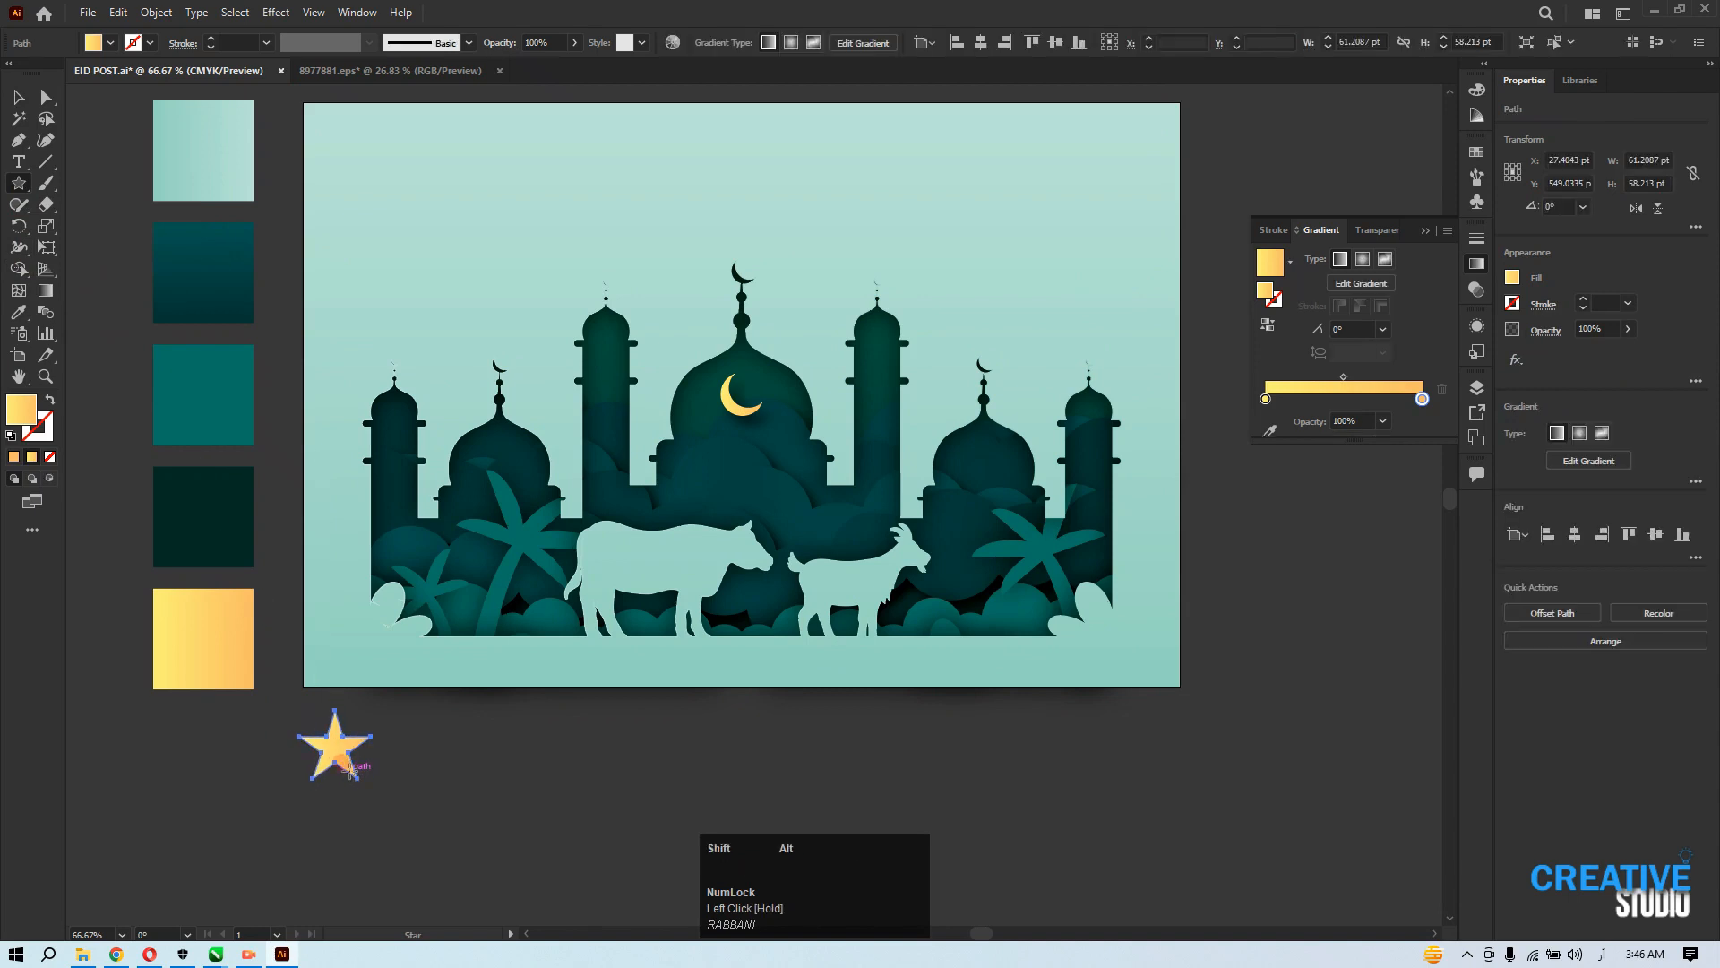
pyautogui.scroll(2, 351, 770)
pyautogui.scroll(-1, 351, 770)
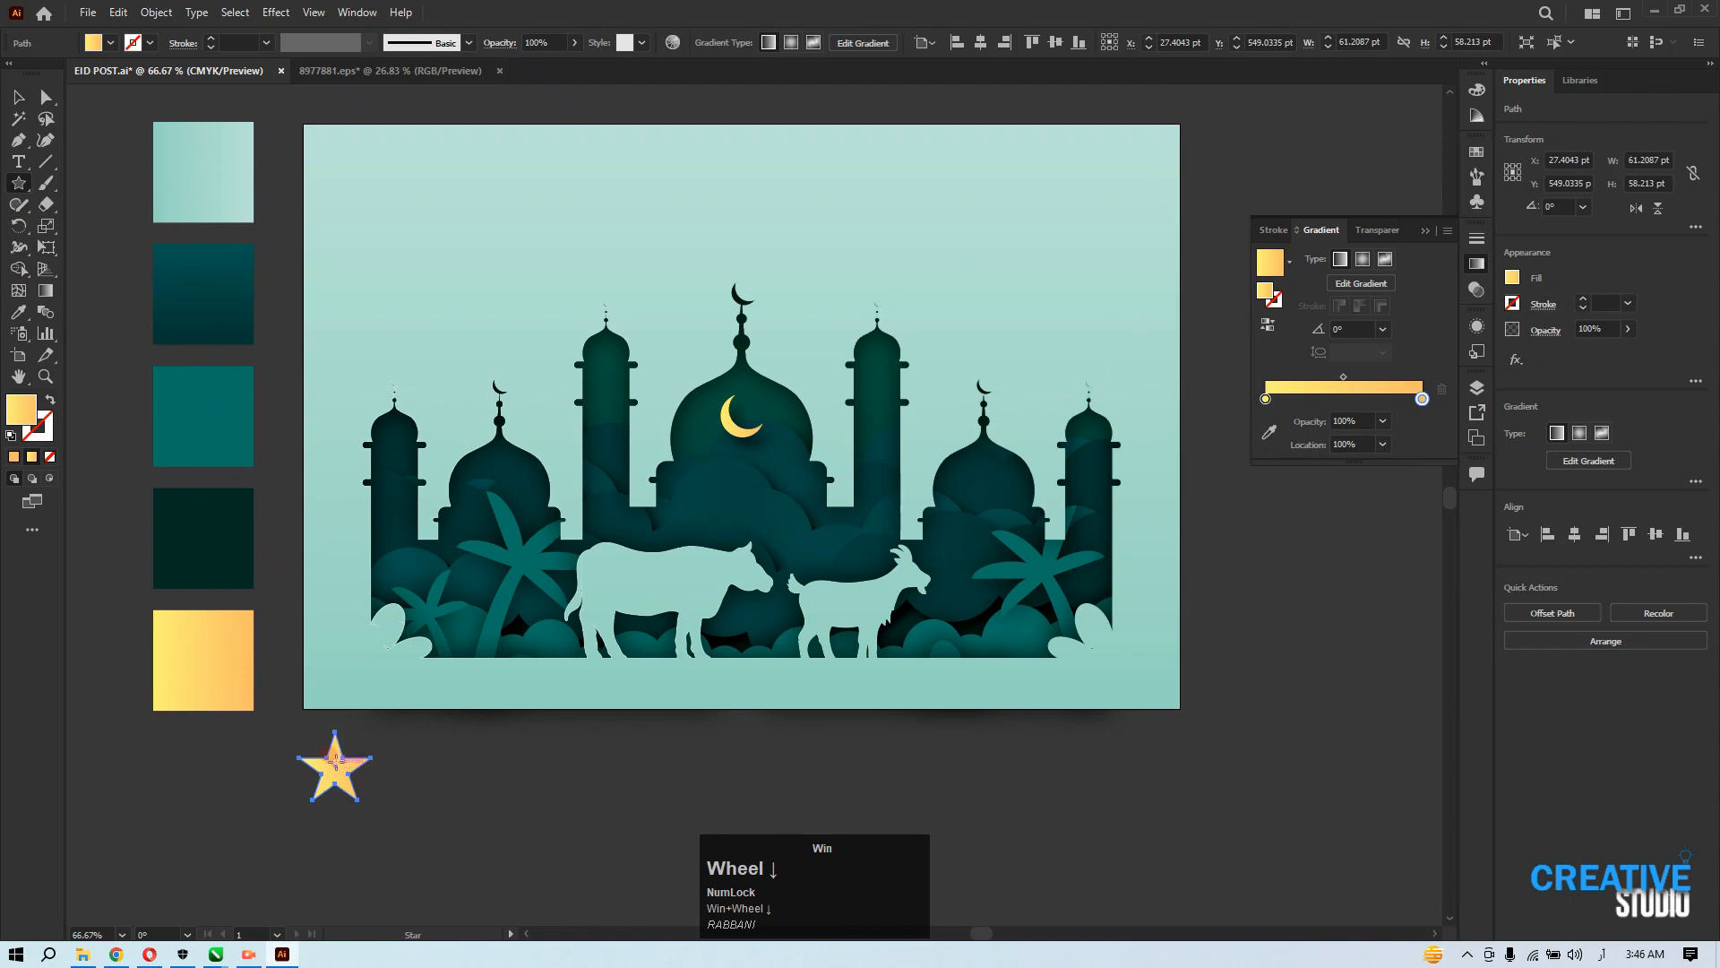
pyautogui.press('super')
pyautogui.press('super')
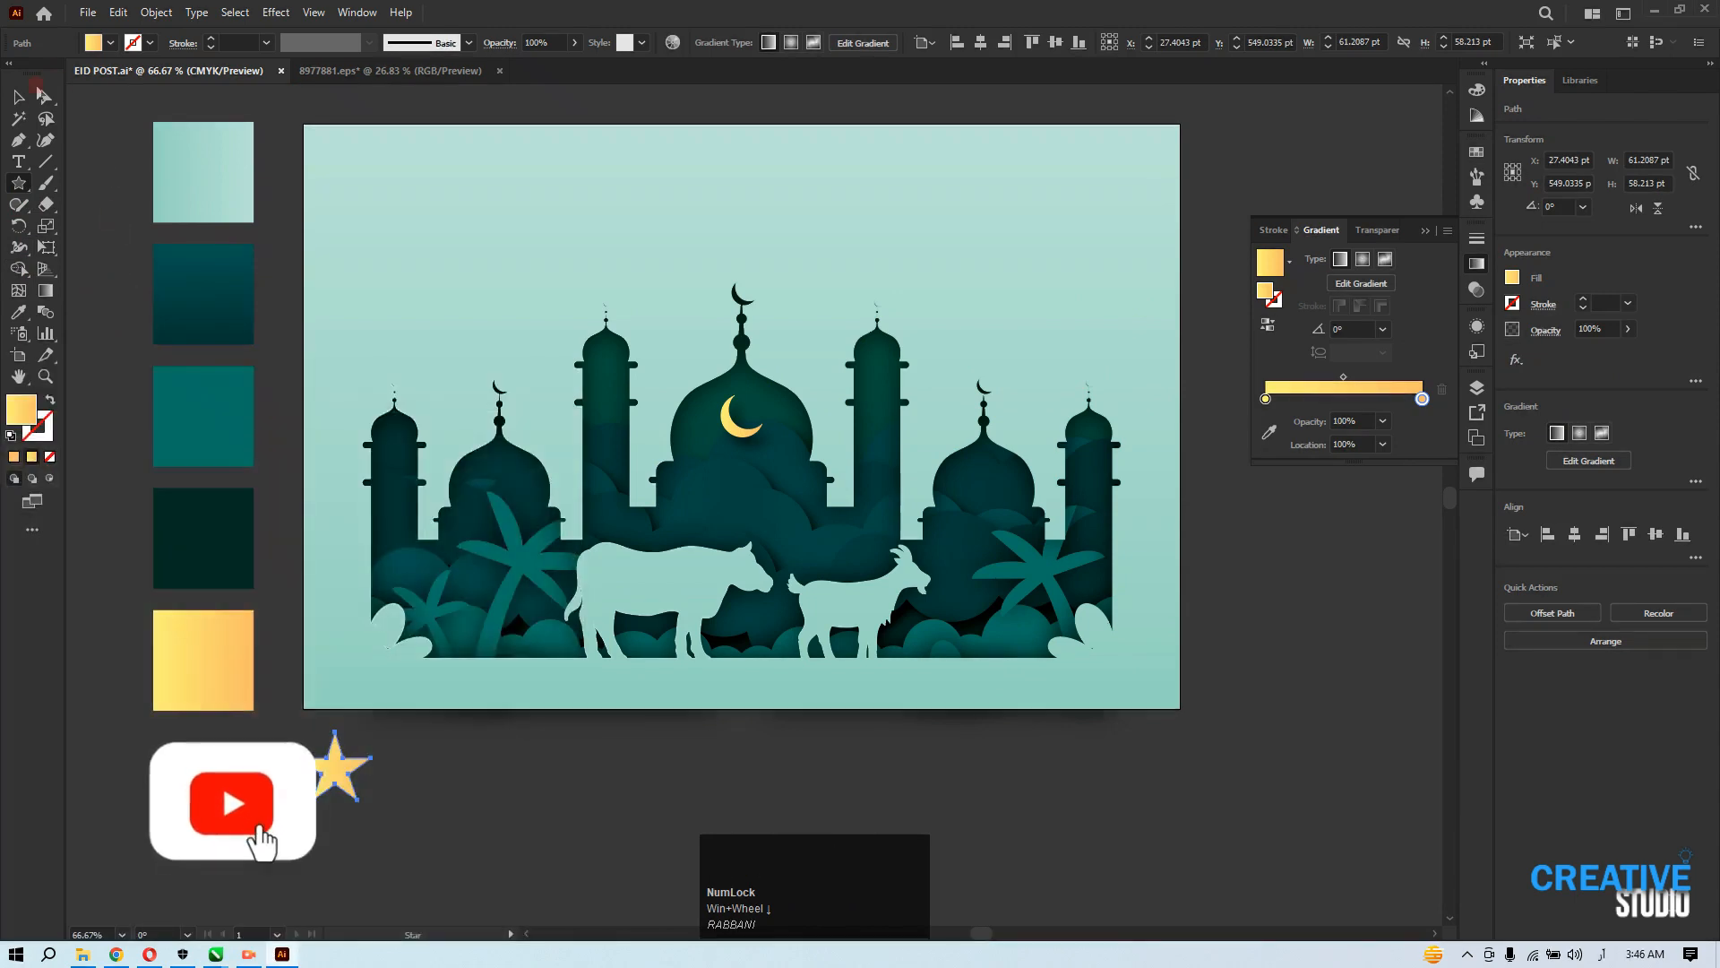
# Move the star onto the leftmost minaret and scale it down to about 16 pt wide.
pyautogui.click(19, 97)
pyautogui.moveTo(351, 772); pyautogui.dragTo(416, 517)
pyautogui.scroll(3, 416, 517)
pyautogui.press('super')
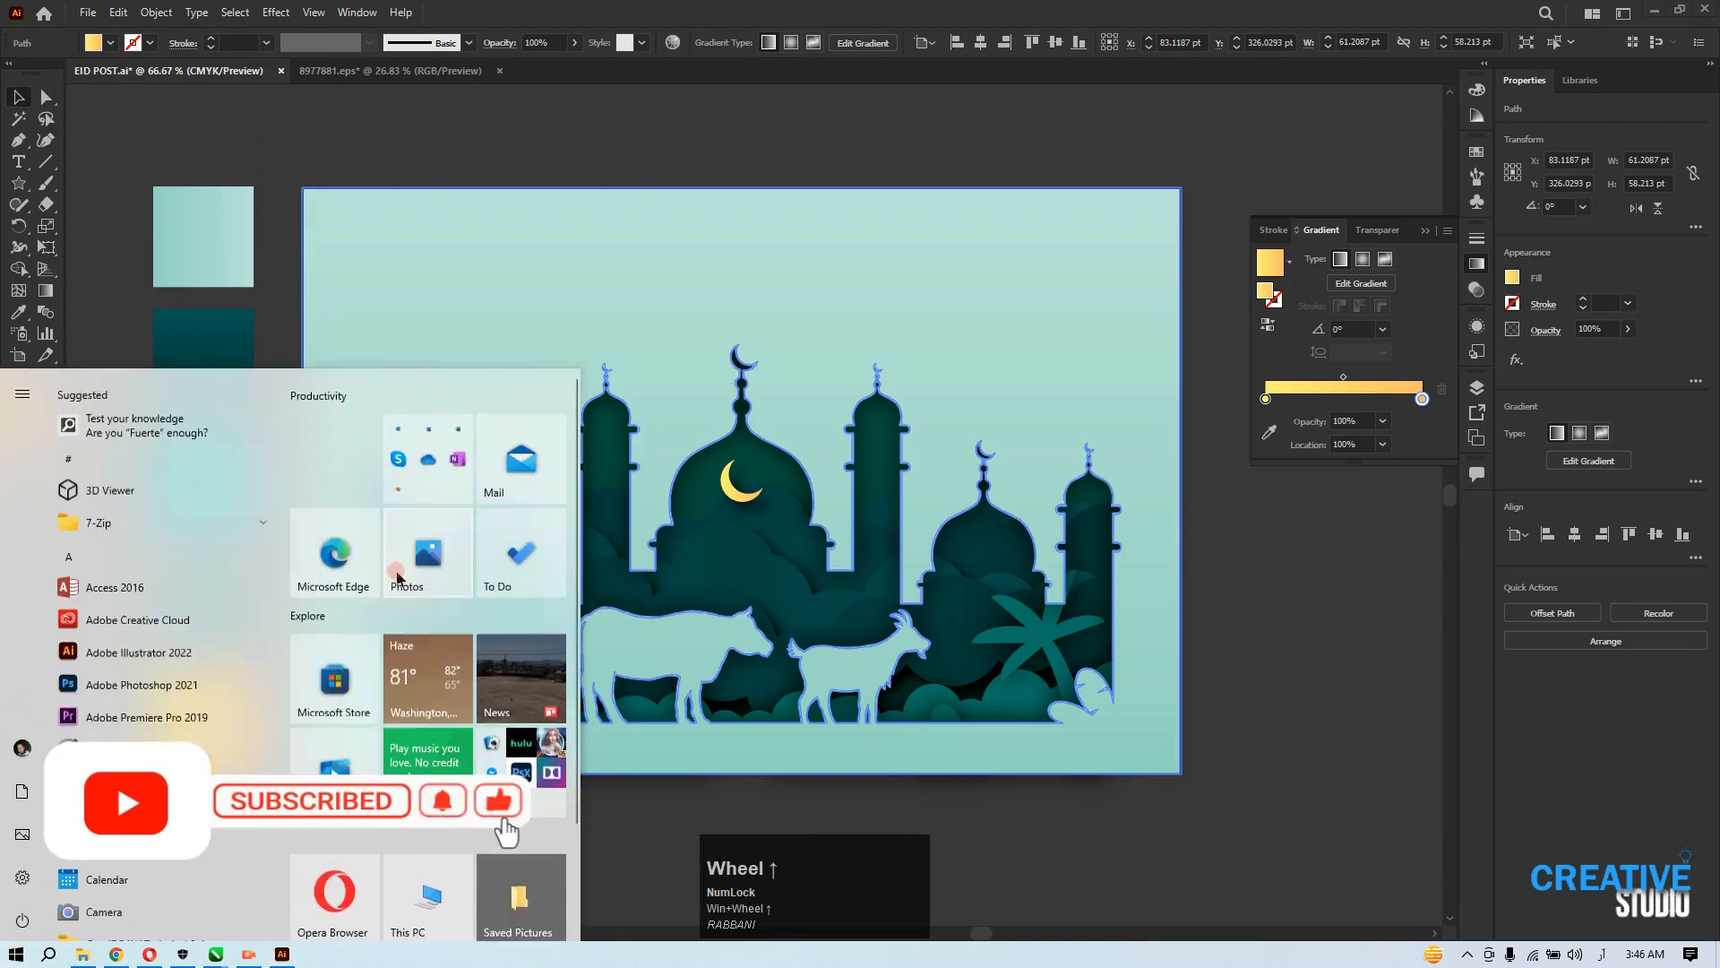
pyautogui.press('super')
pyautogui.scroll(6, 397, 573)
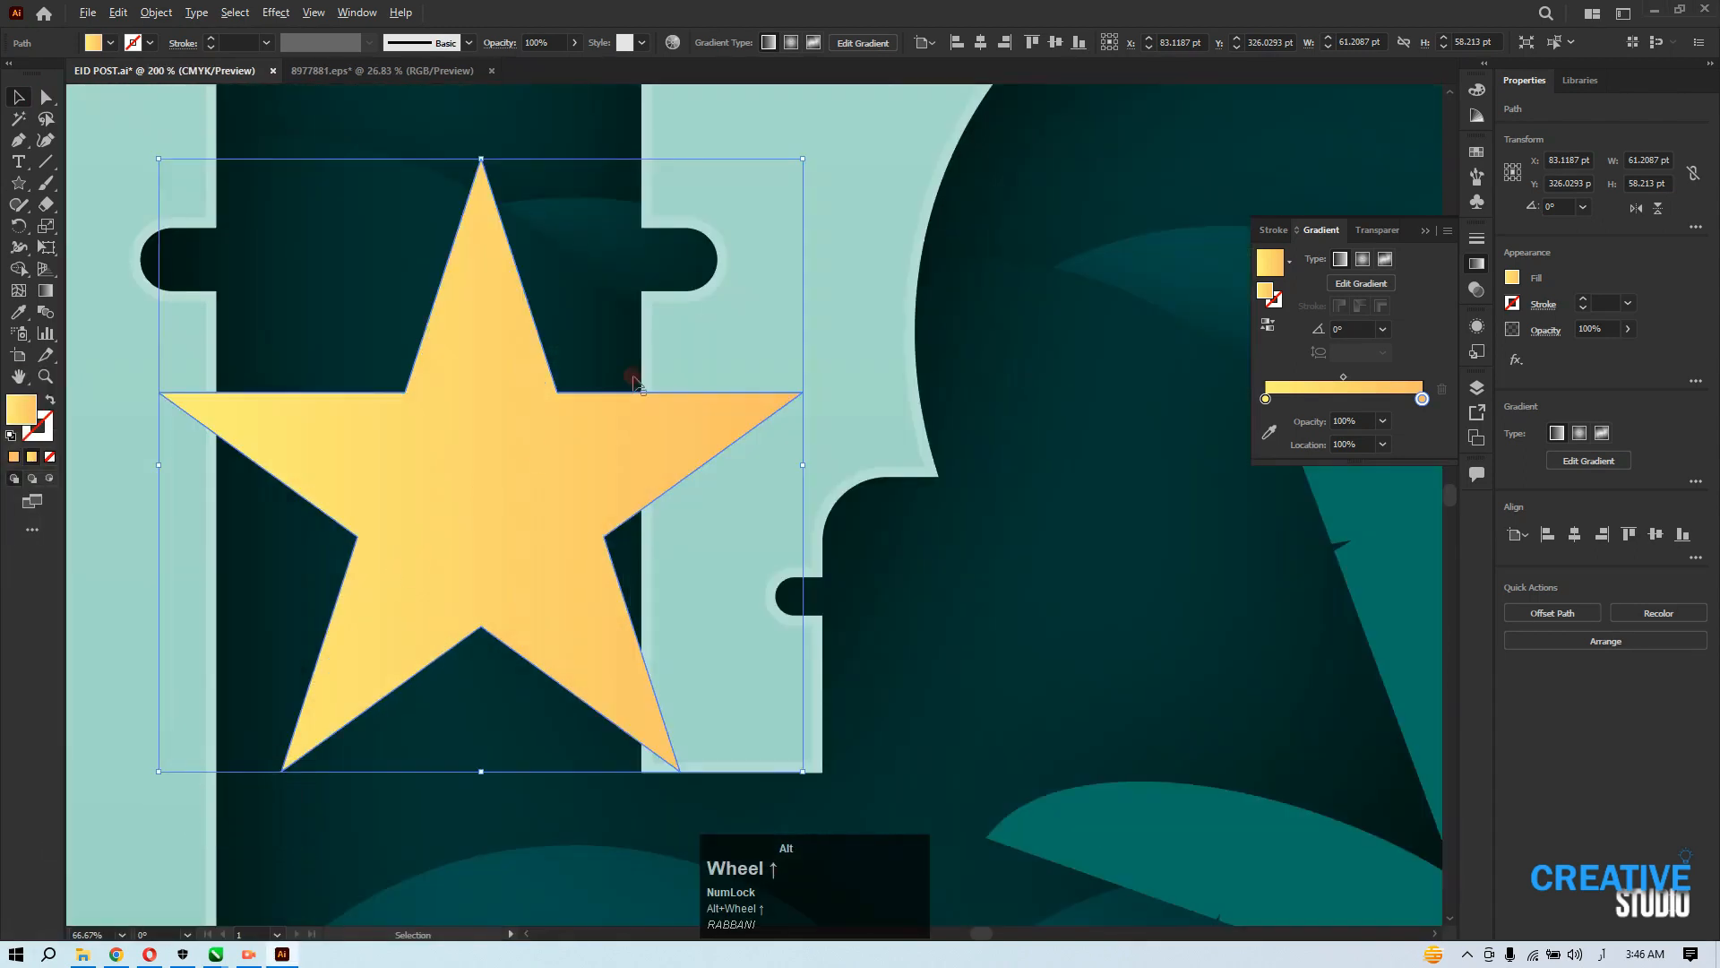
pyautogui.moveTo(804, 159); pyautogui.dragTo(437, 478)
pyautogui.scroll(-3, 437, 478)
pyautogui.scroll(-5, 437, 477)
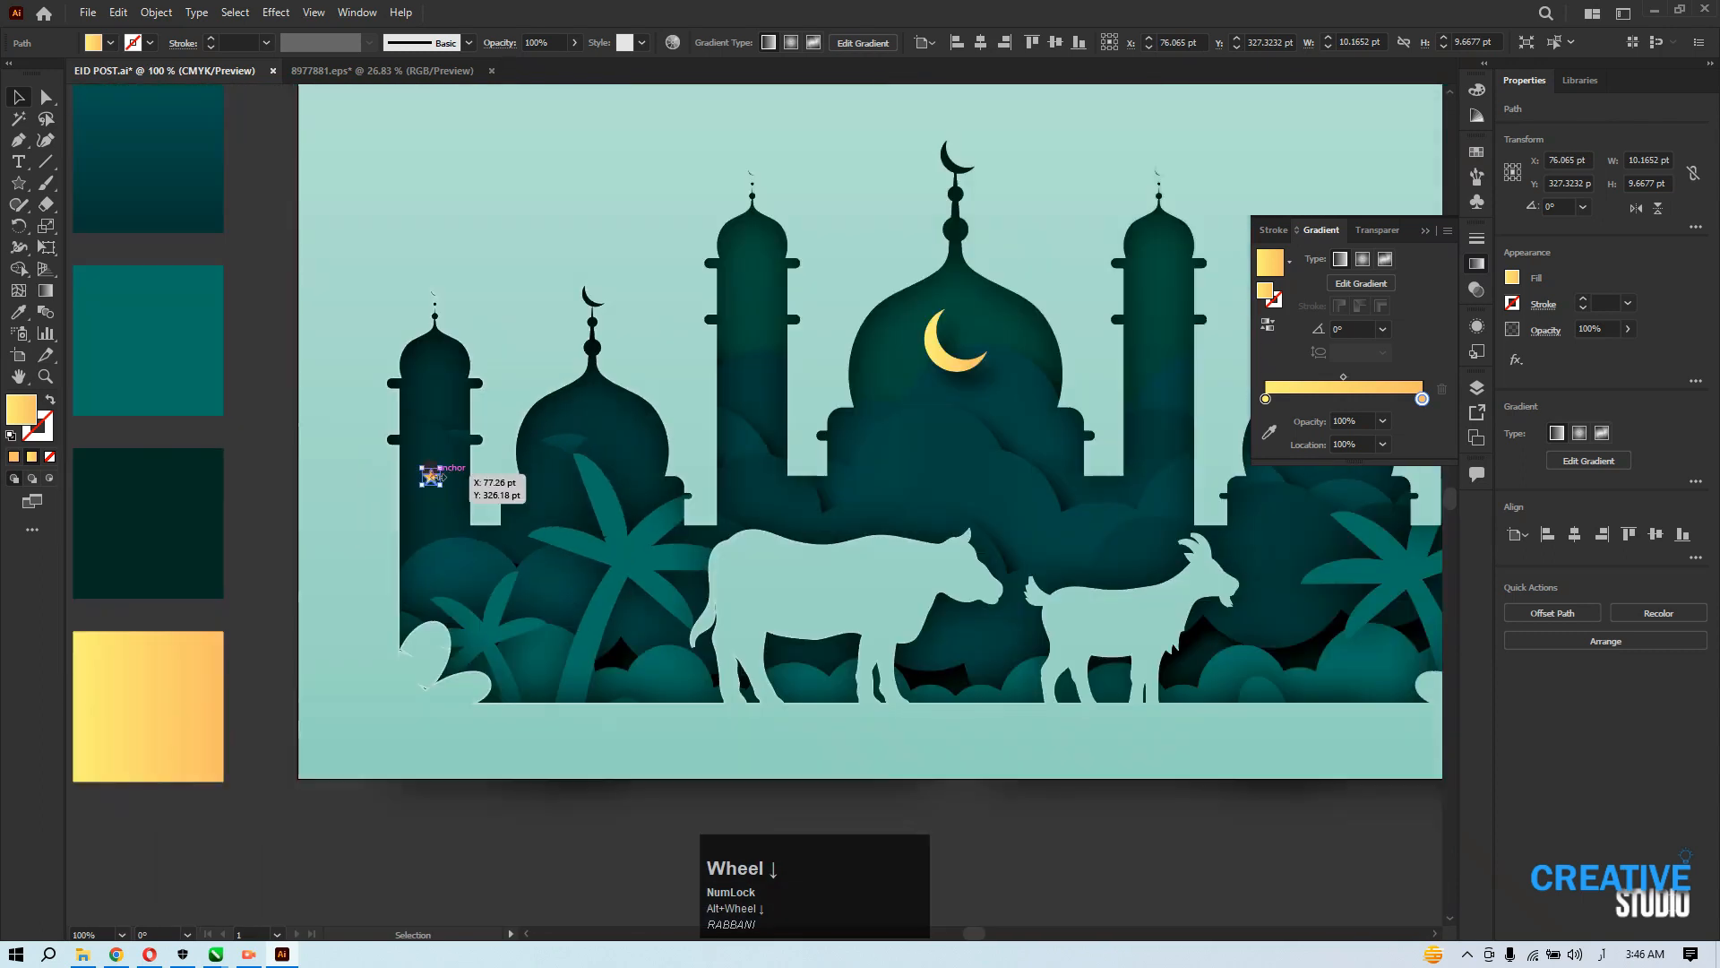
pyautogui.moveTo(440, 466); pyautogui.dragTo(449, 457)
# Place copies of the small star on the left dome, on both tall minarets and beside the crescent.
pyautogui.click(564, 617)
pyautogui.moveTo(568, 619); pyautogui.dragTo(312, 666)
pyautogui.click(210, 578)
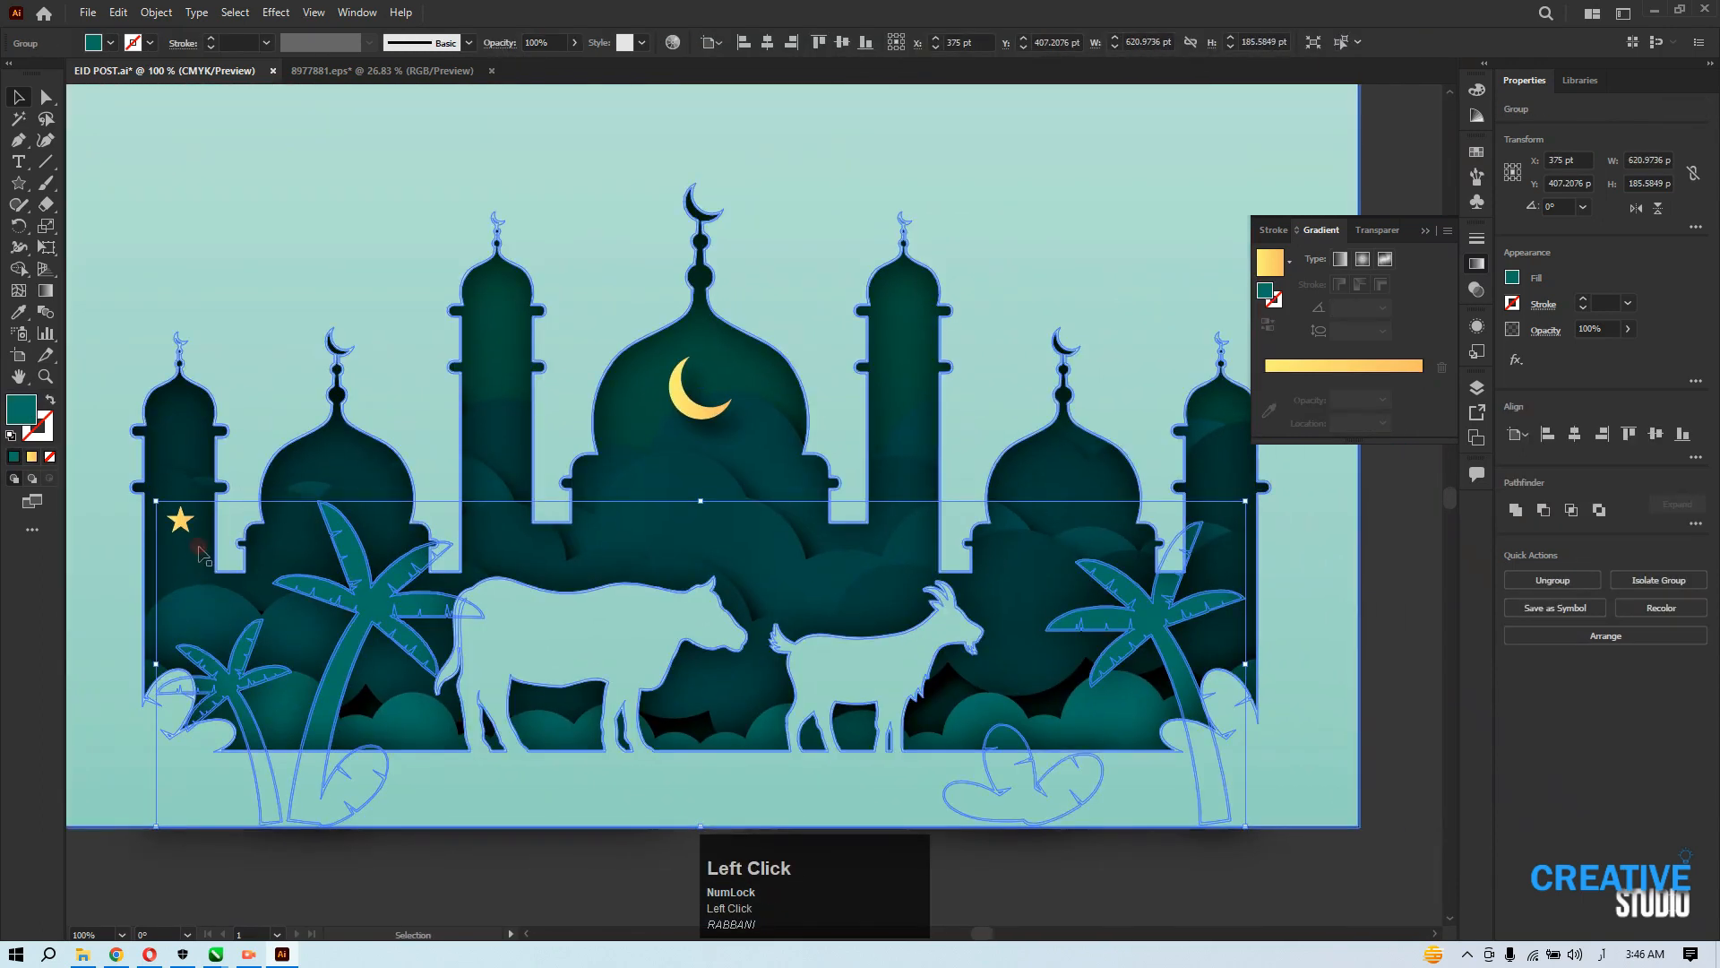
pyautogui.scroll(4, 204, 555)
pyautogui.click(372, 407)
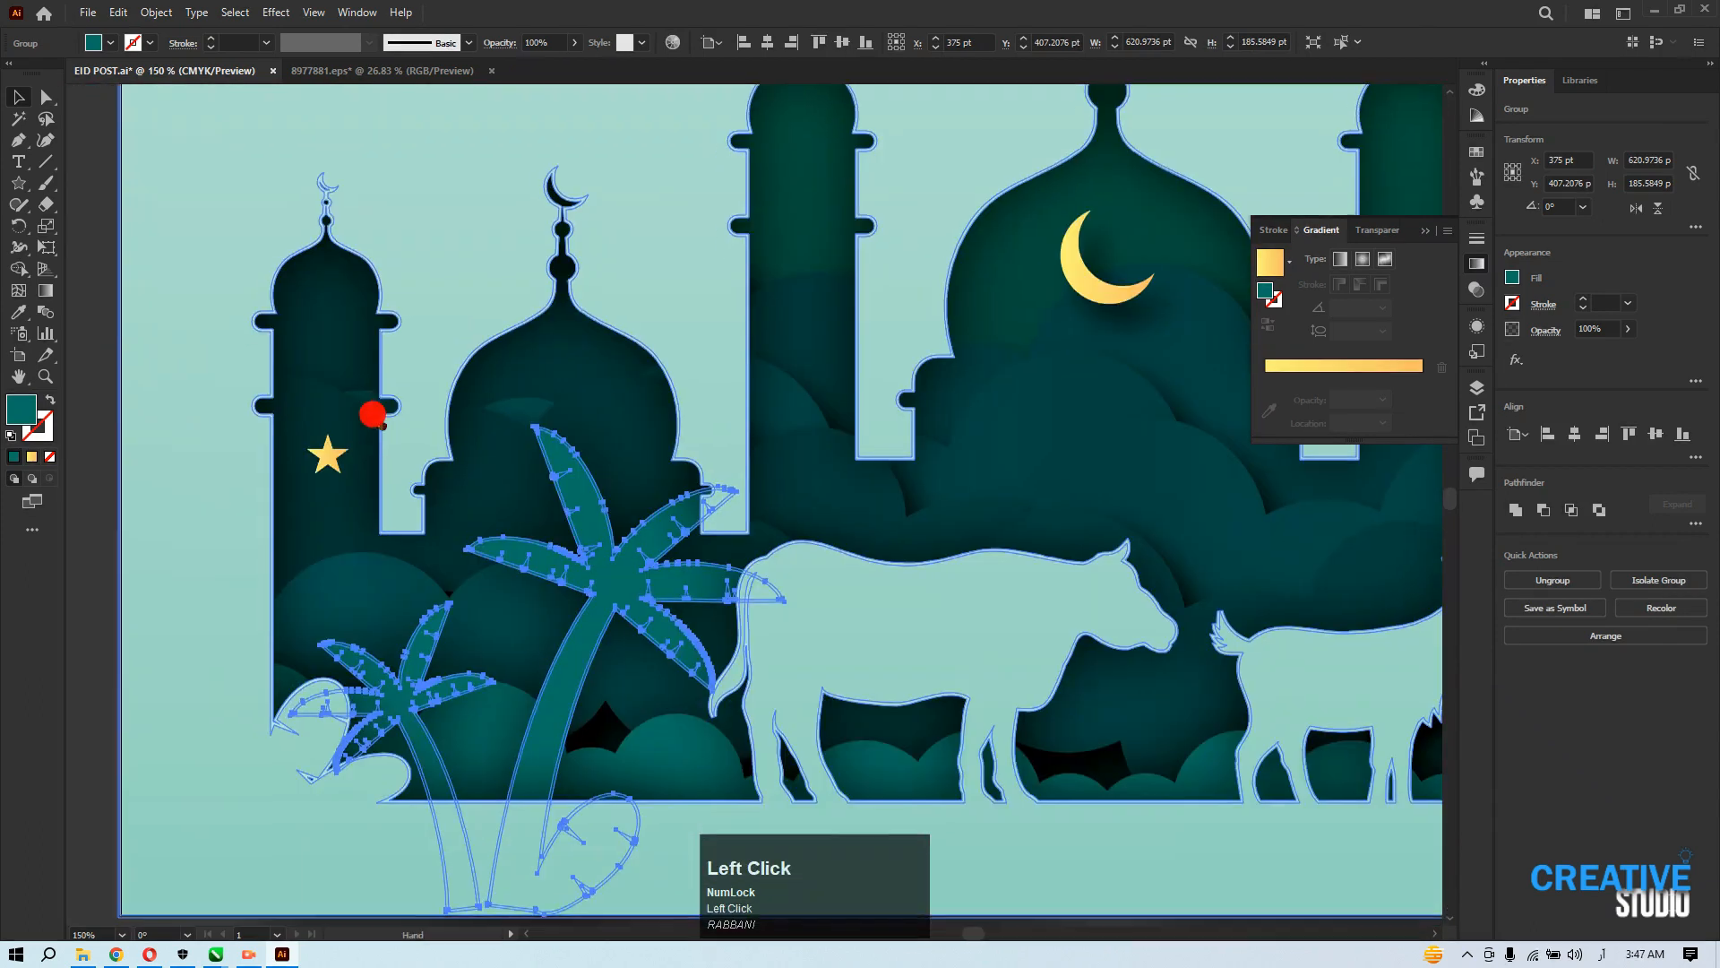
pyautogui.moveTo(333, 449); pyautogui.dragTo(865, 255)
pyautogui.moveTo(864, 255); pyautogui.dragTo(376, 488)
pyautogui.moveTo(317, 426); pyautogui.dragTo(614, 583)
pyautogui.moveTo(618, 486); pyautogui.dragTo(652, 467)
# Place copies of the star on the right dome and the rightmost minaret, and clear the selection.
pyautogui.press('space')
pyautogui.moveTo(813, 513); pyautogui.dragTo(337, 341)
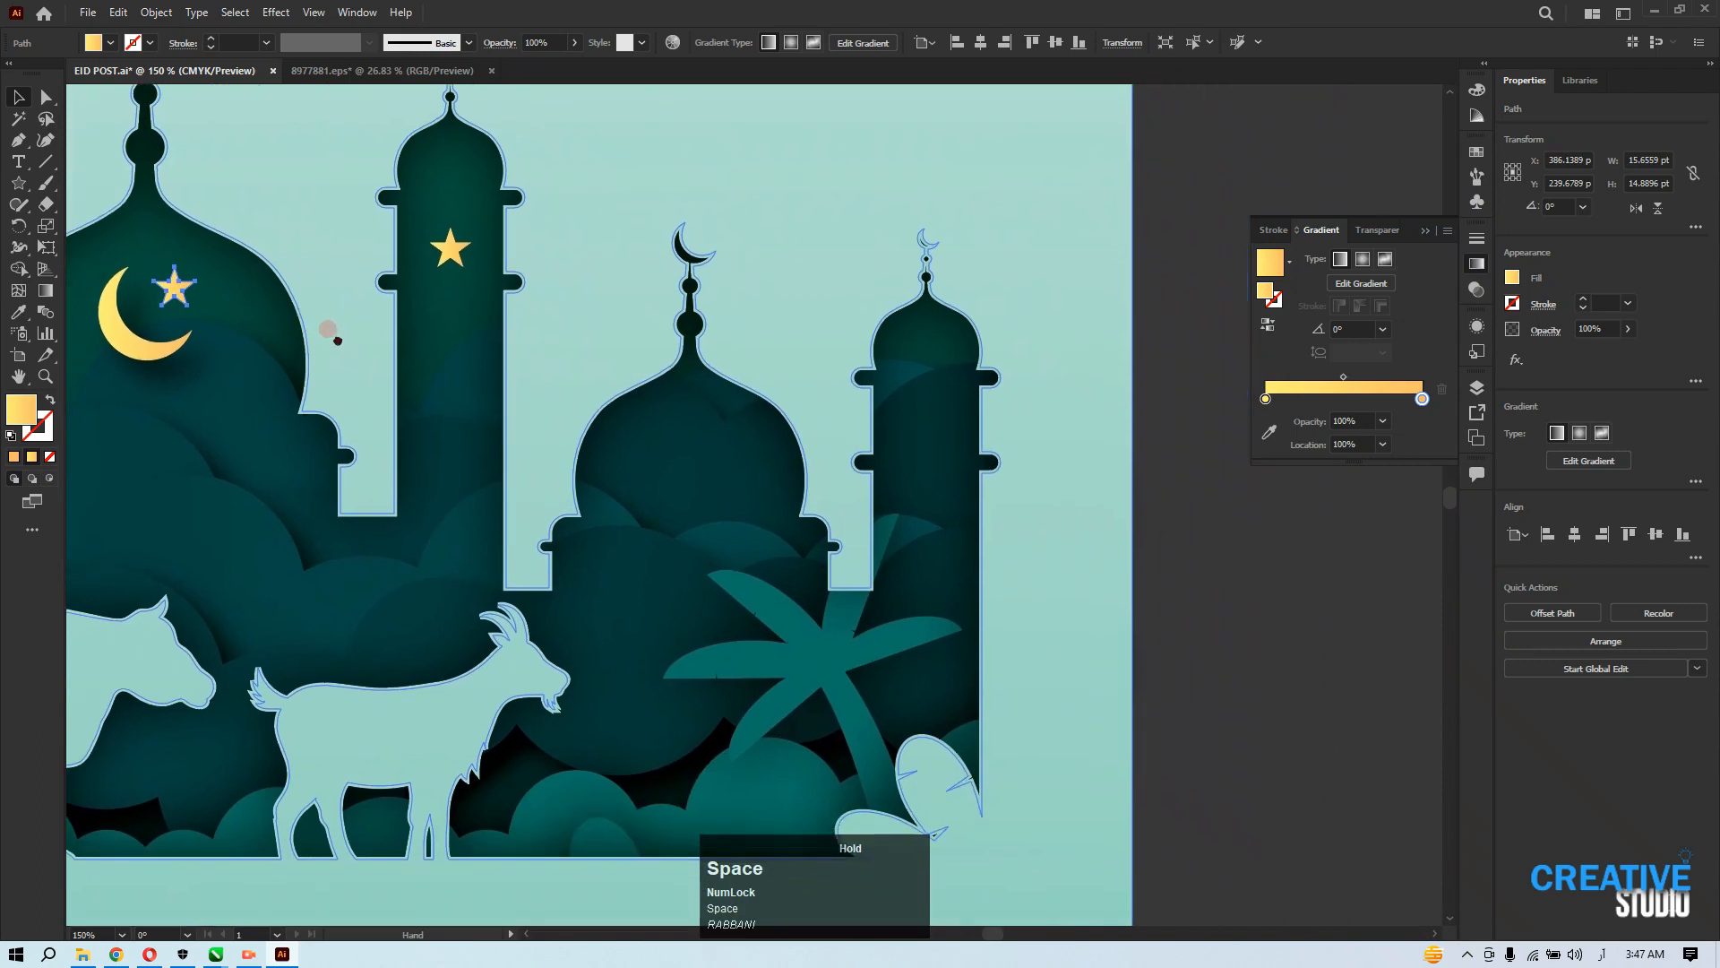
pyautogui.moveTo(175, 287); pyautogui.dragTo(685, 446)
pyautogui.moveTo(685, 445); pyautogui.dragTo(927, 447)
pyautogui.scroll(-2, 927, 447)
pyautogui.moveTo(406, 448); pyautogui.dragTo(521, 541)
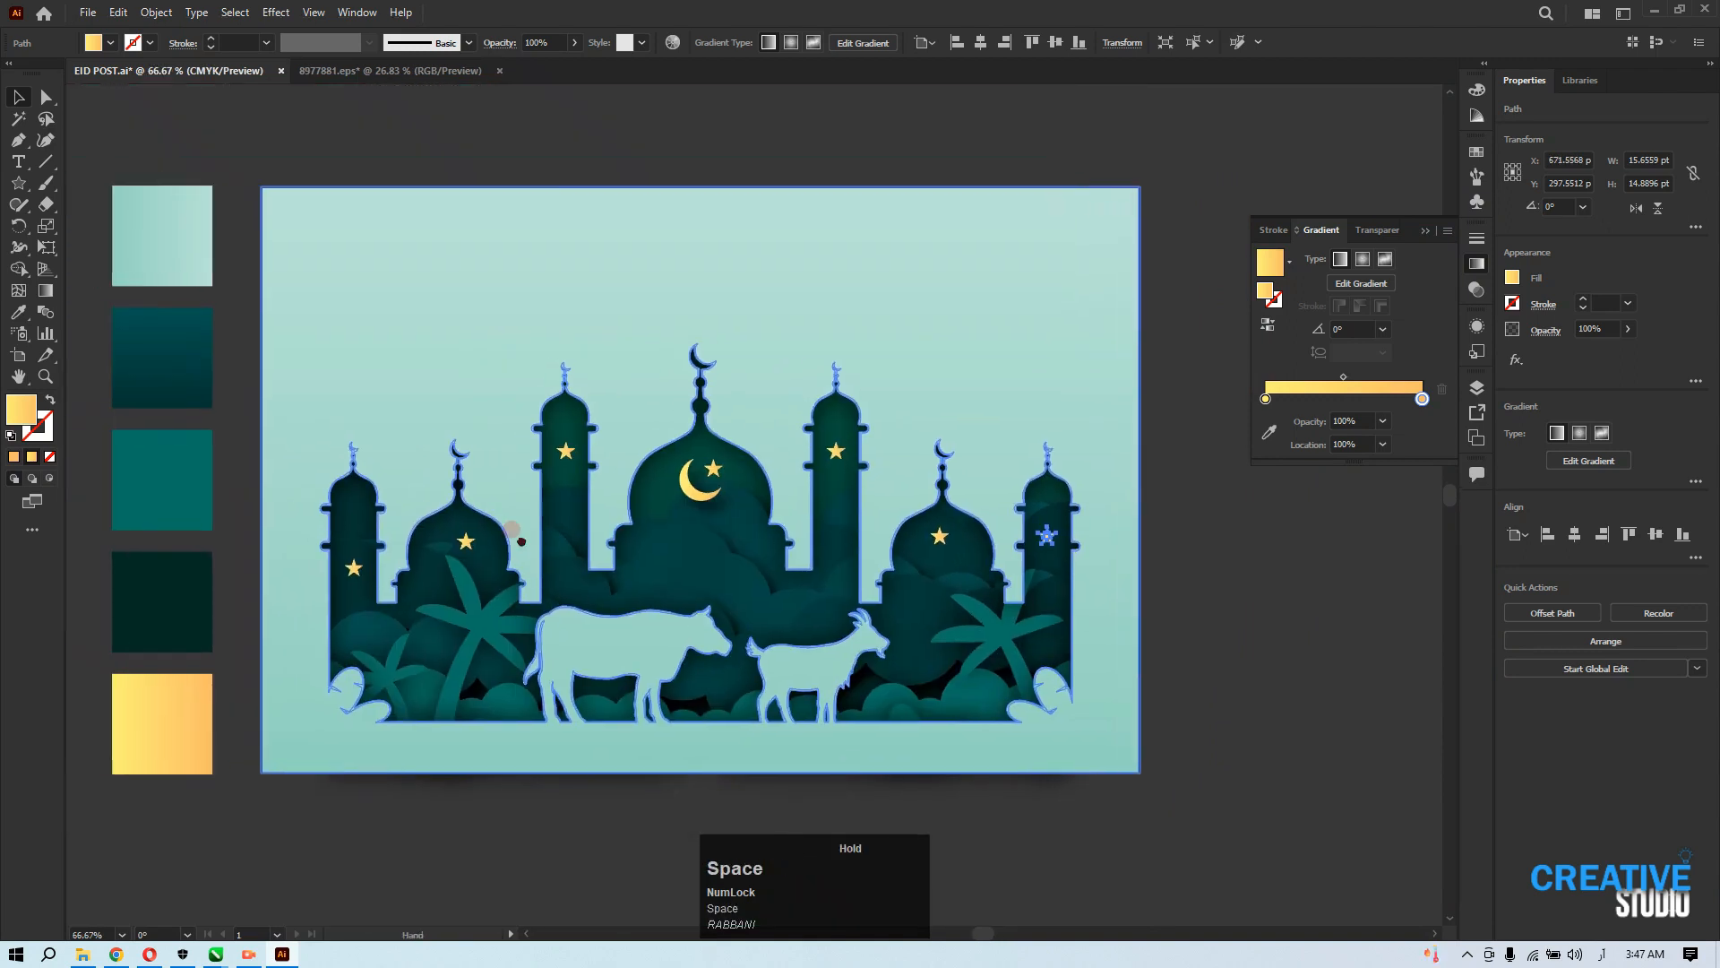
pyautogui.click(1236, 691)
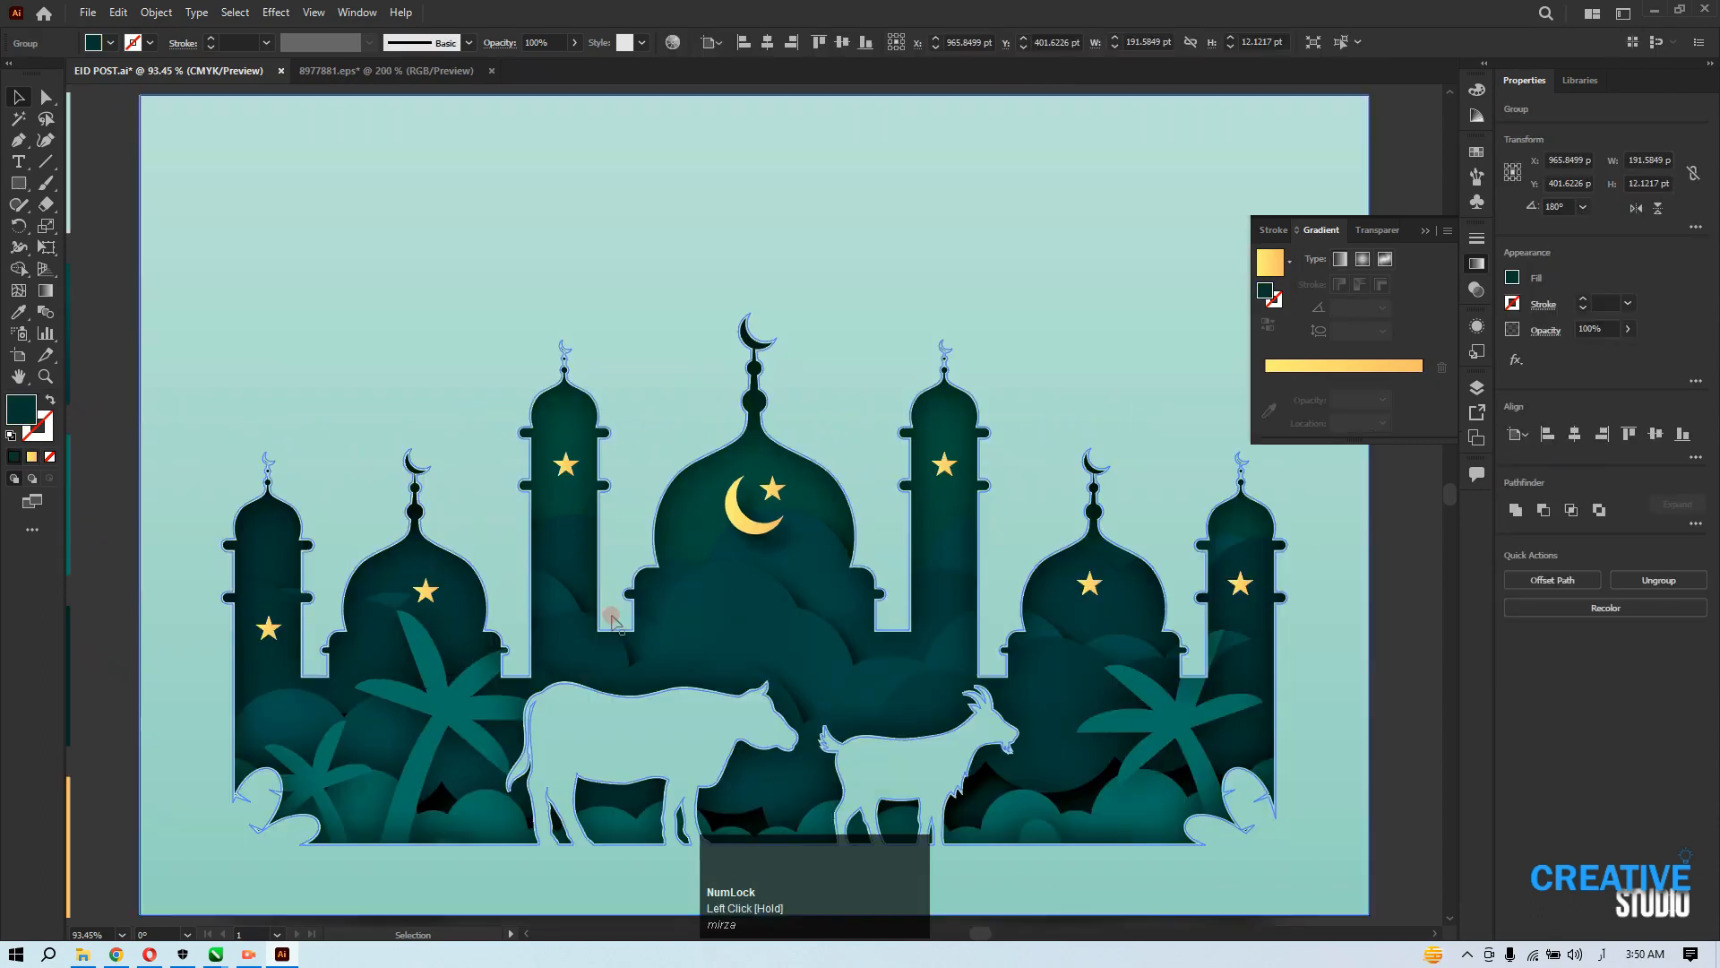
# Move the dark diamond divider above the mosque's central dome and centre it horizontally on the artboard.
pyautogui.scroll(-2, 591, 686)
pyautogui.moveTo(573, 657); pyautogui.dragTo(548, 480)
pyautogui.moveTo(1191, 546); pyautogui.dragTo(667, 285)
pyautogui.scroll(1, 667, 285)
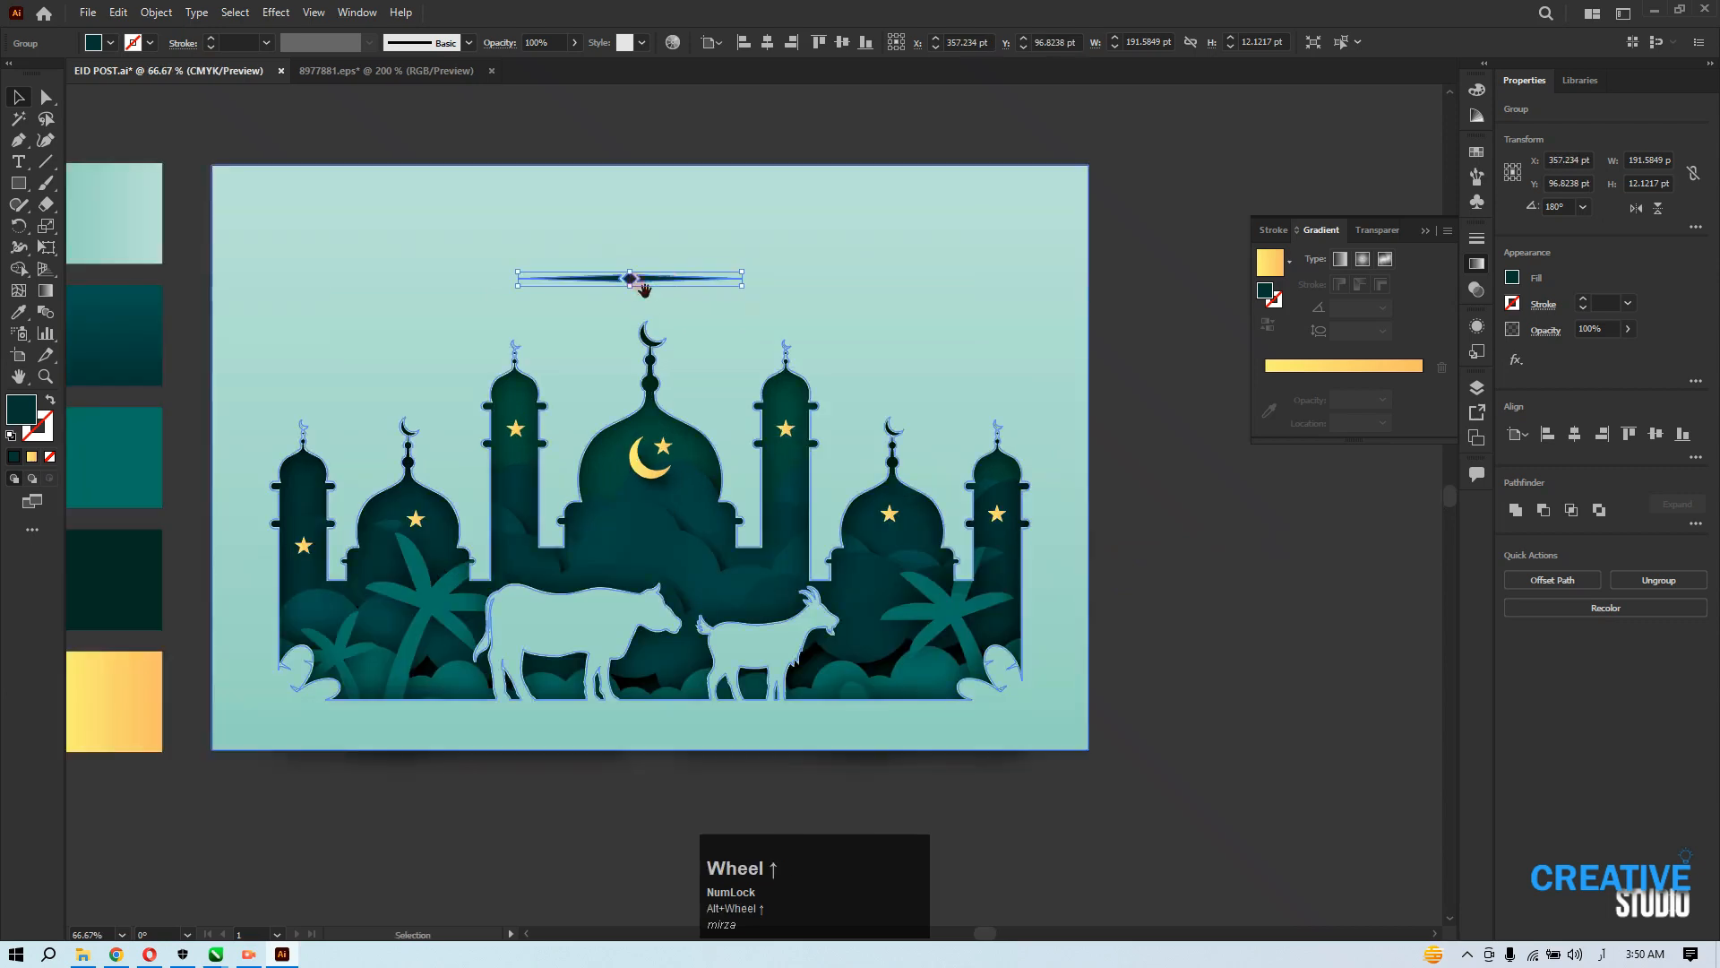
pyautogui.moveTo(672, 115); pyautogui.dragTo(718, 203)
pyautogui.click(771, 45)
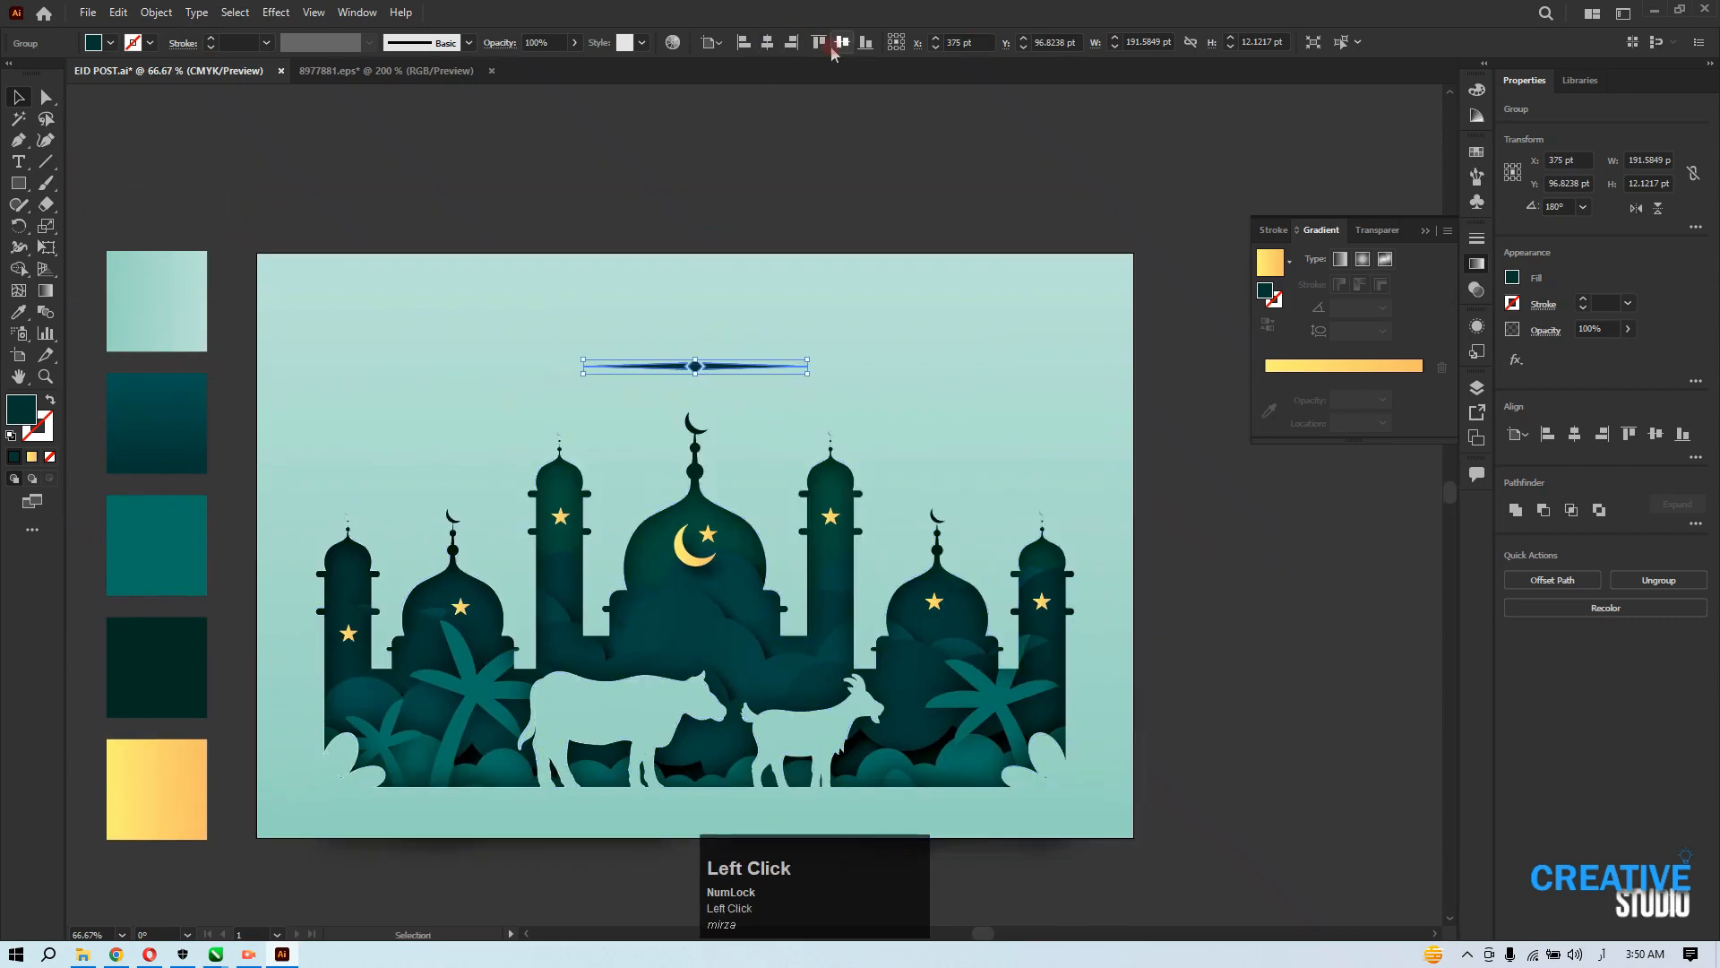
pyautogui.click(775, 384)
pyautogui.scroll(2, 711, 367)
pyautogui.moveTo(699, 327); pyautogui.dragTo(710, 481)
pyautogui.moveTo(626, 395); pyautogui.dragTo(686, 536)
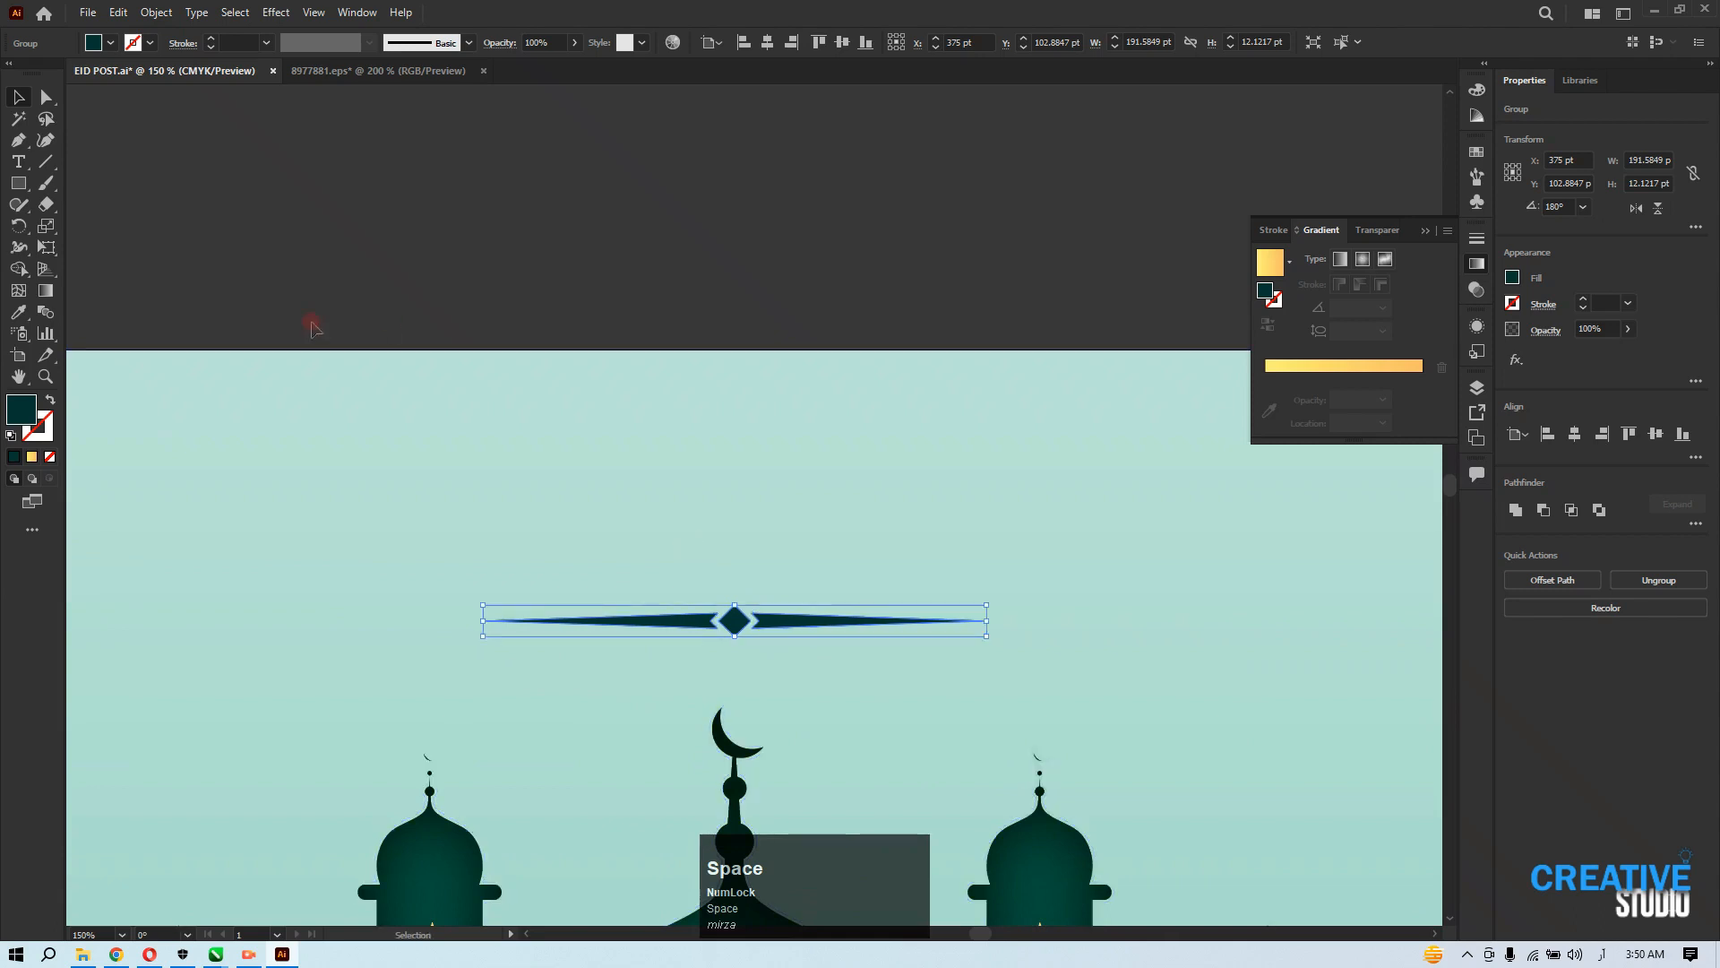
# Add the point text "Eid ul Adha" in the empty area above the artboard.
pyautogui.click(18, 161)
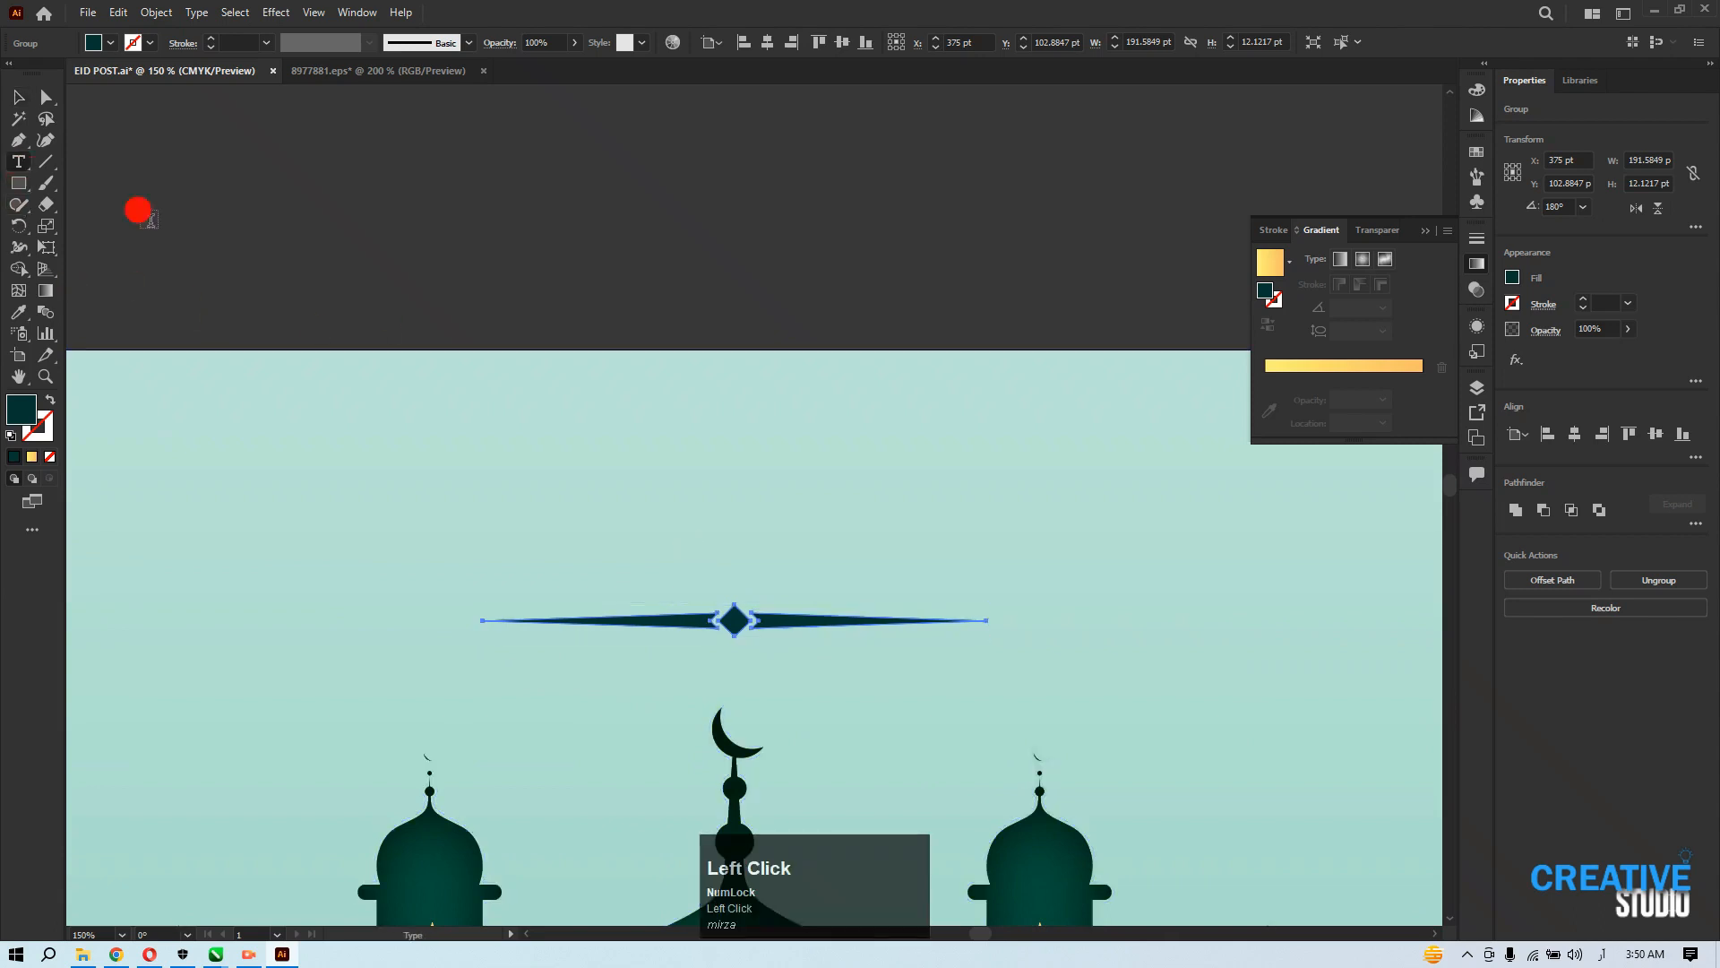
pyautogui.click(206, 245)
pyautogui.write('E')
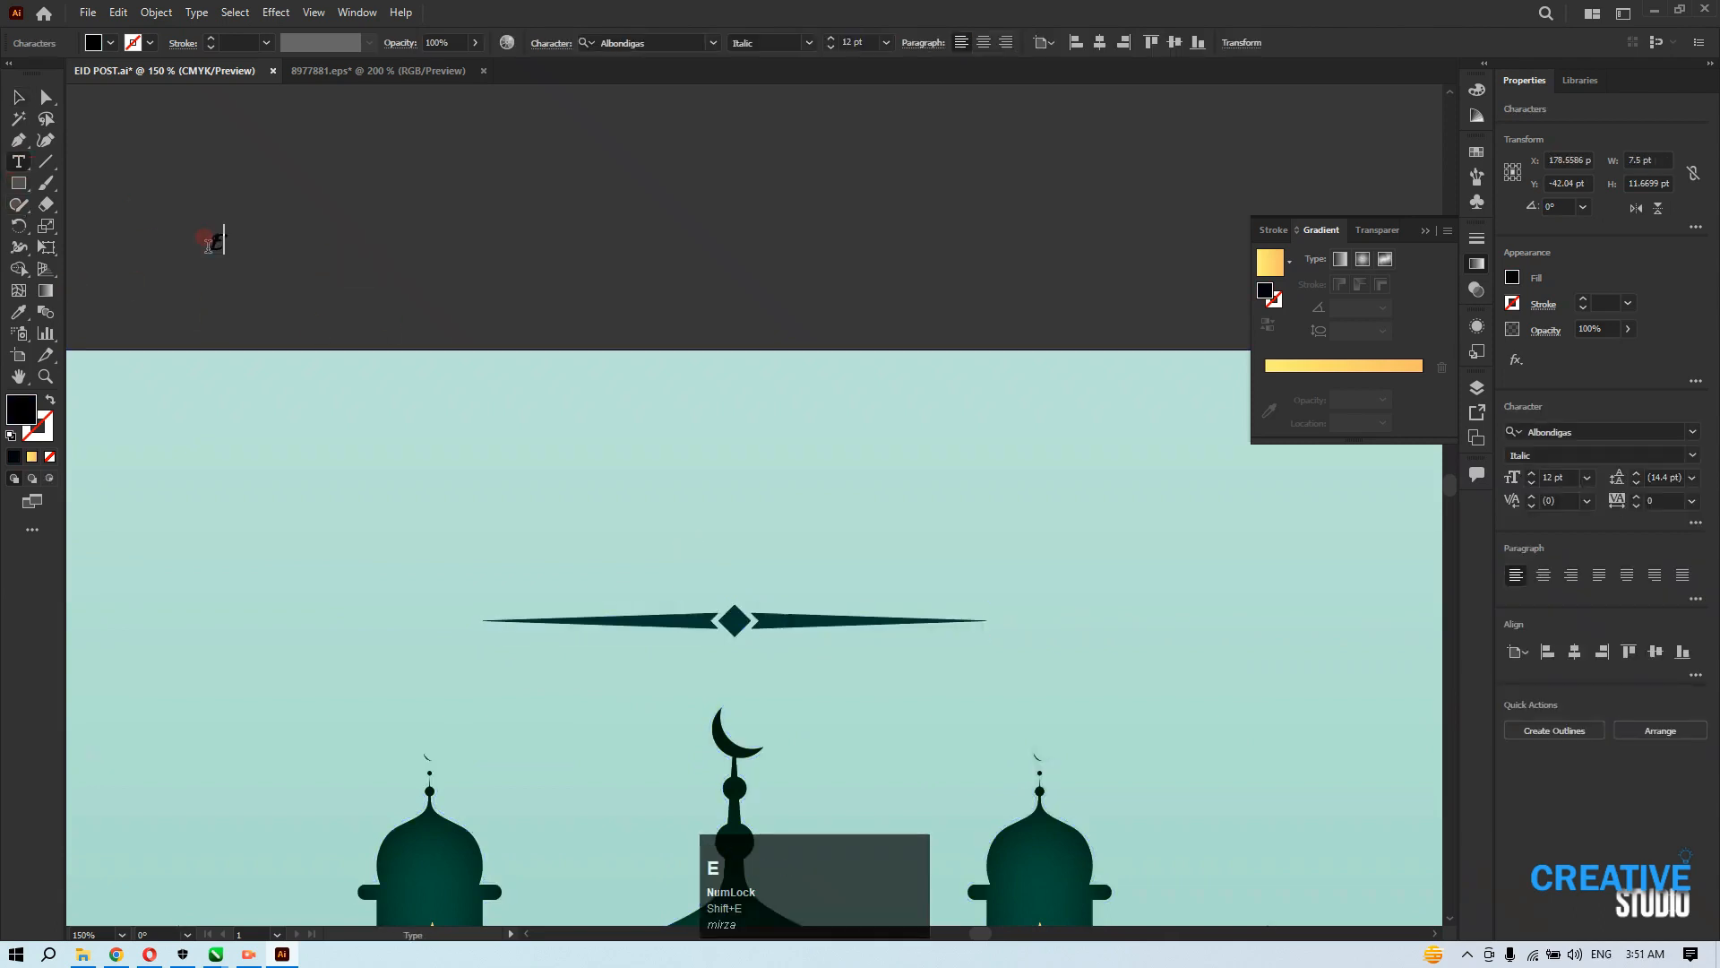
pyautogui.write('id ul')
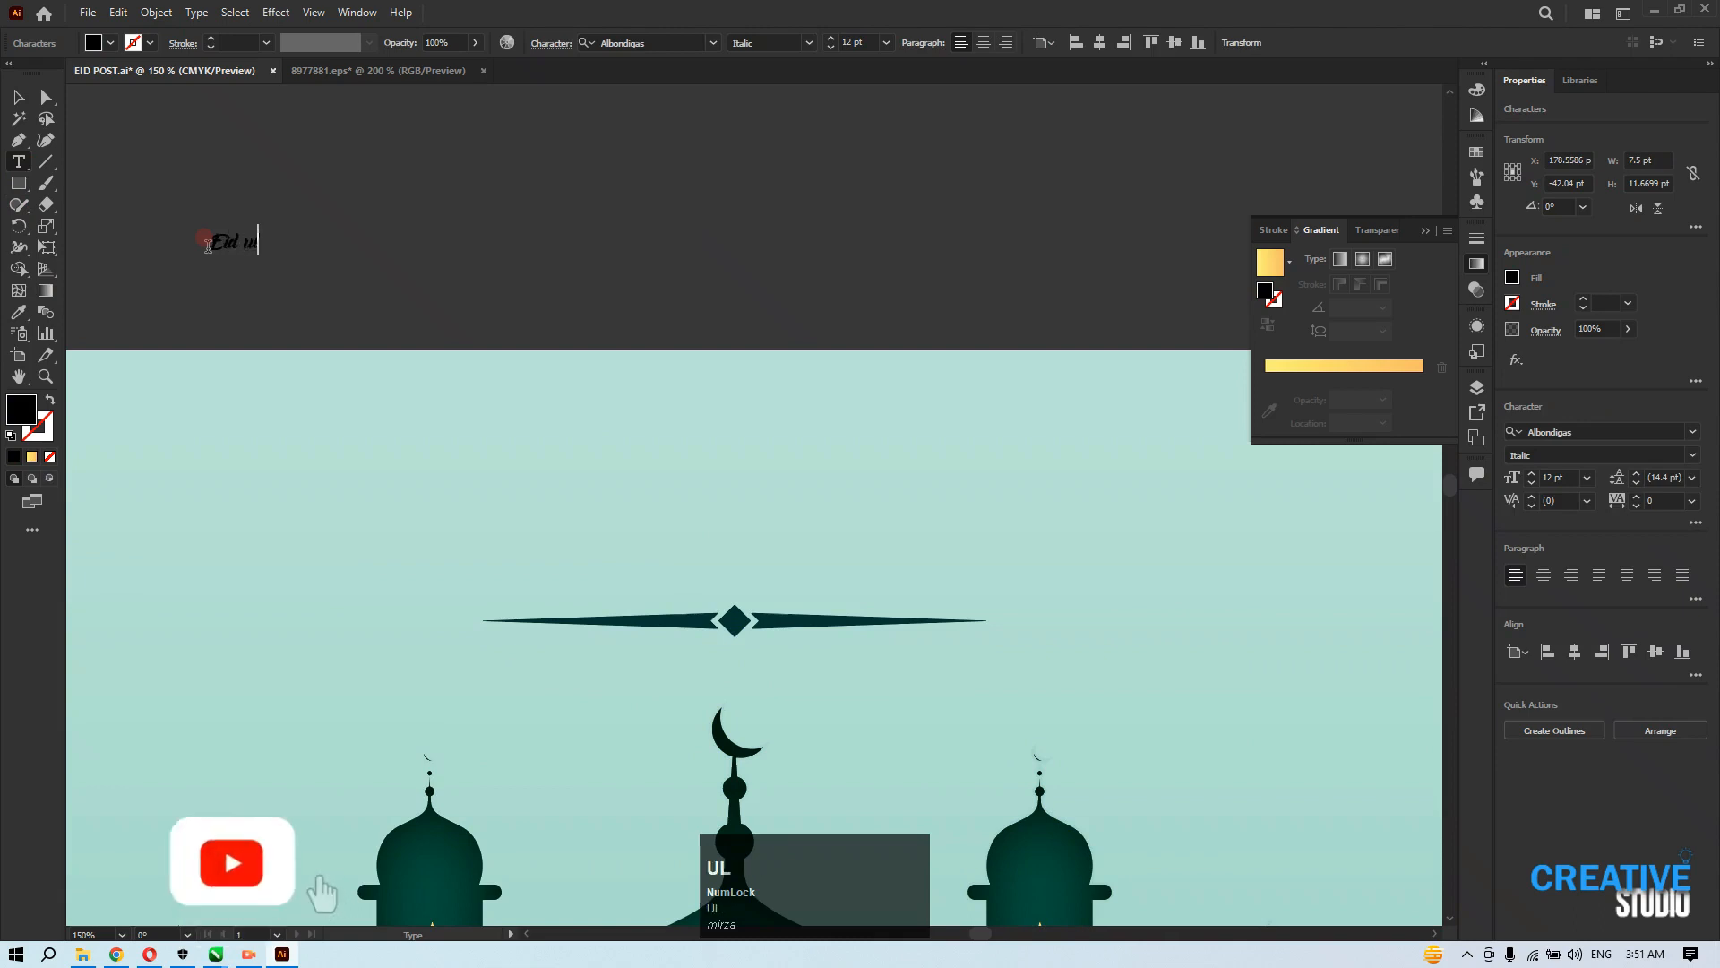
pyautogui.write(' Adha')
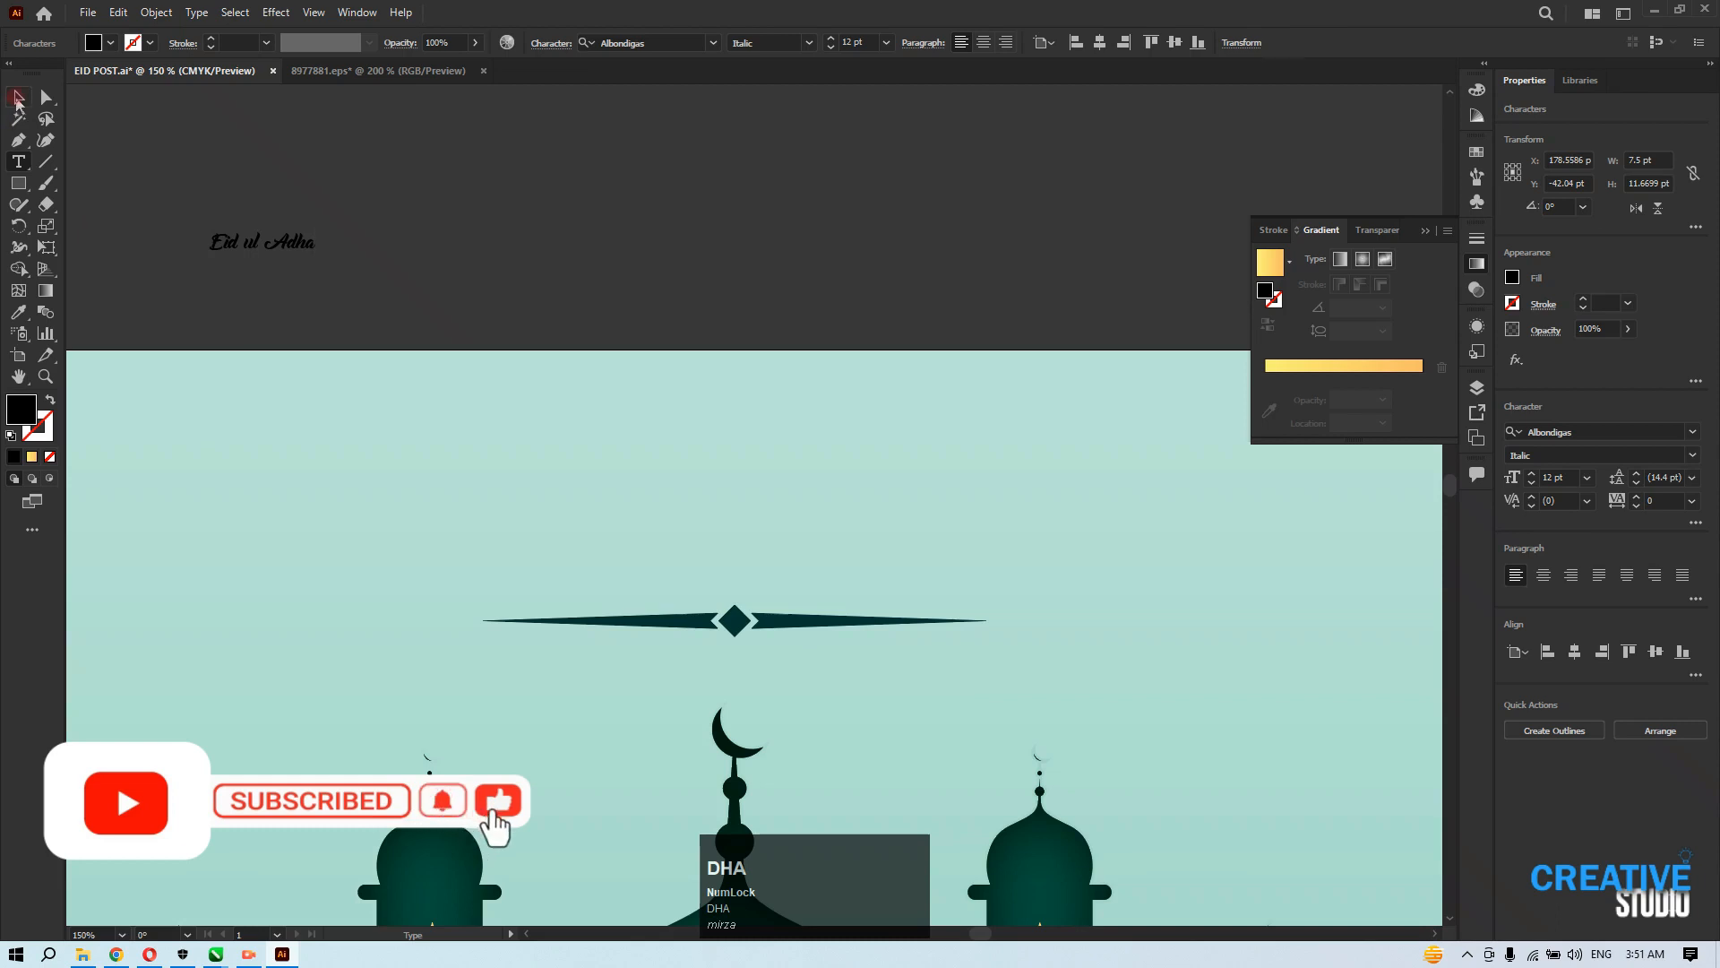
# Move the "Eid ul Adha" text over the divider, enlarge it to about 82 pt and set its font to Beratone Emadre.
pyautogui.click(17, 98)
pyautogui.moveTo(312, 257); pyautogui.dragTo(869, 479)
pyautogui.moveTo(742, 369); pyautogui.dragTo(906, 543)
pyautogui.click(713, 43)
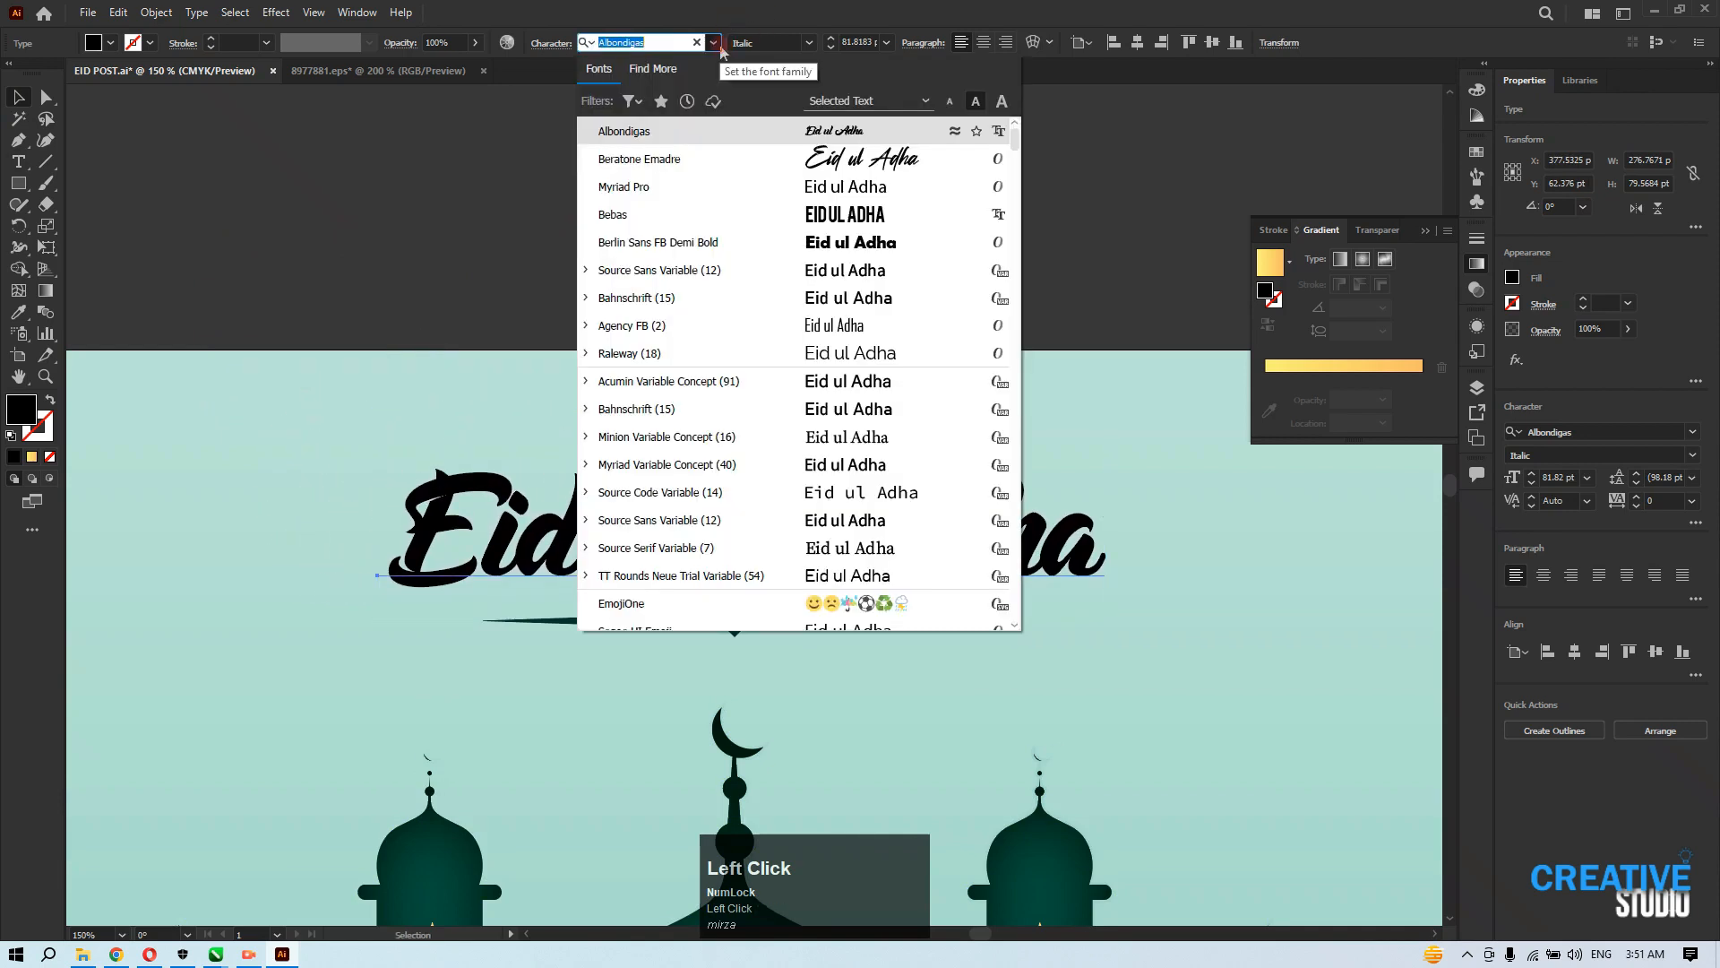
pyautogui.click(737, 159)
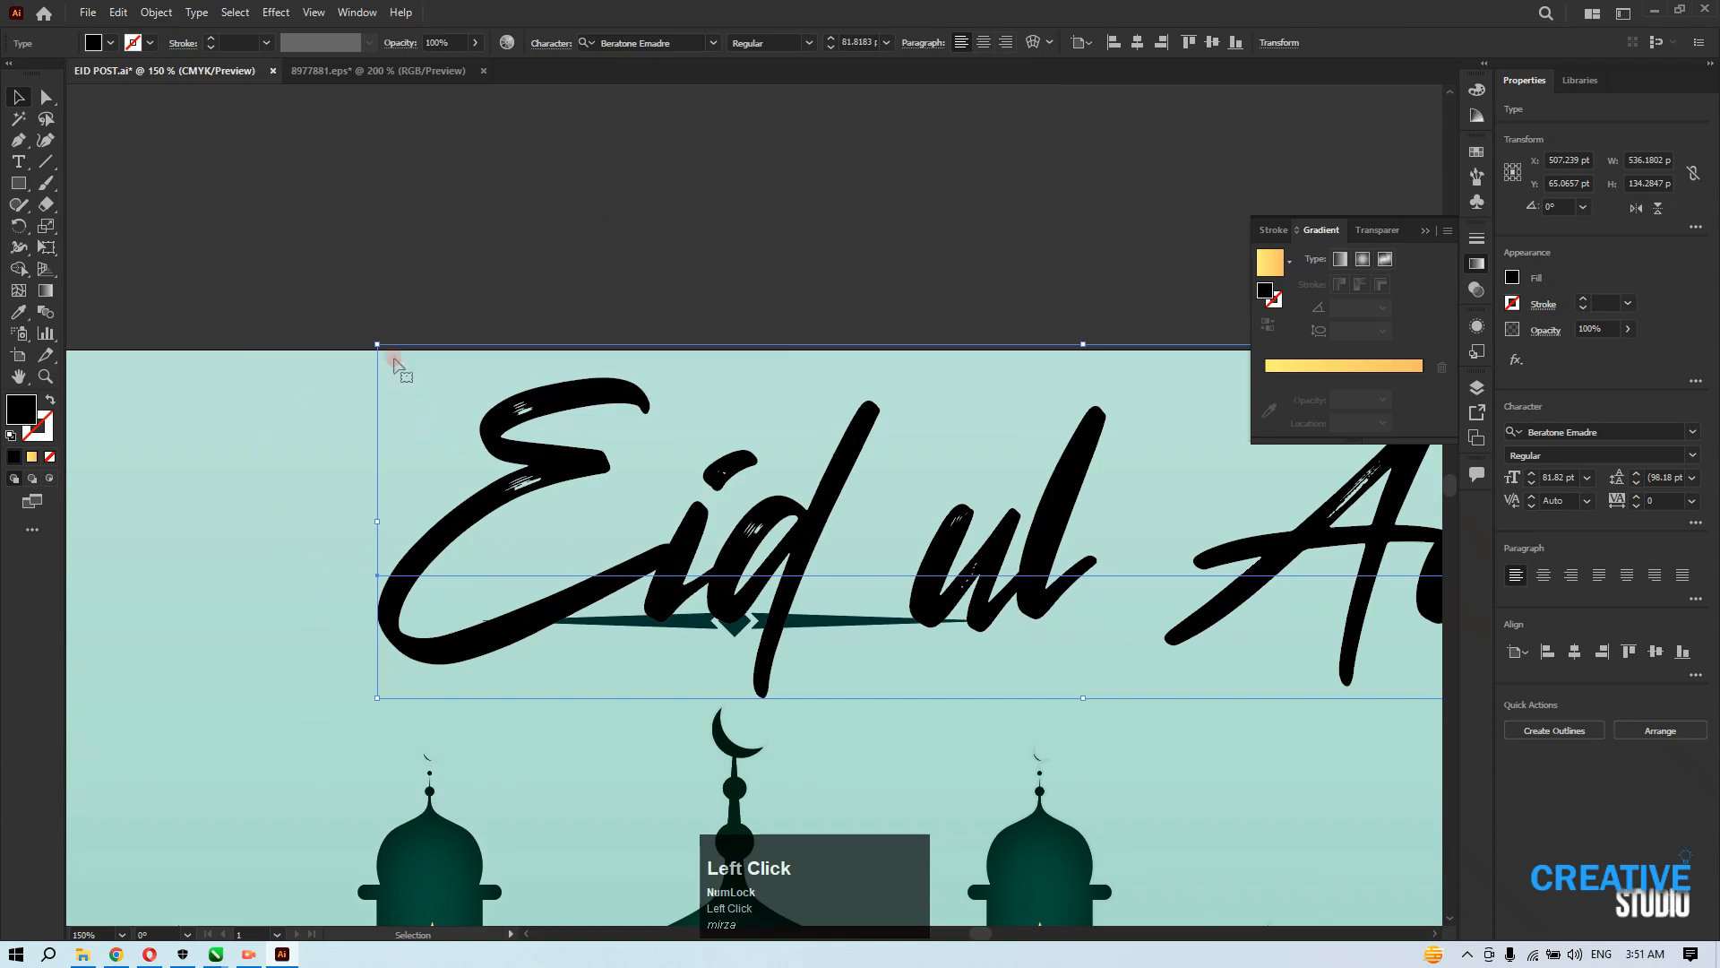
# Scale the title down to about 231 pt wide just above the divider and centre it horizontally on the artboard.
pyautogui.moveTo(374, 336); pyautogui.dragTo(1218, 551)
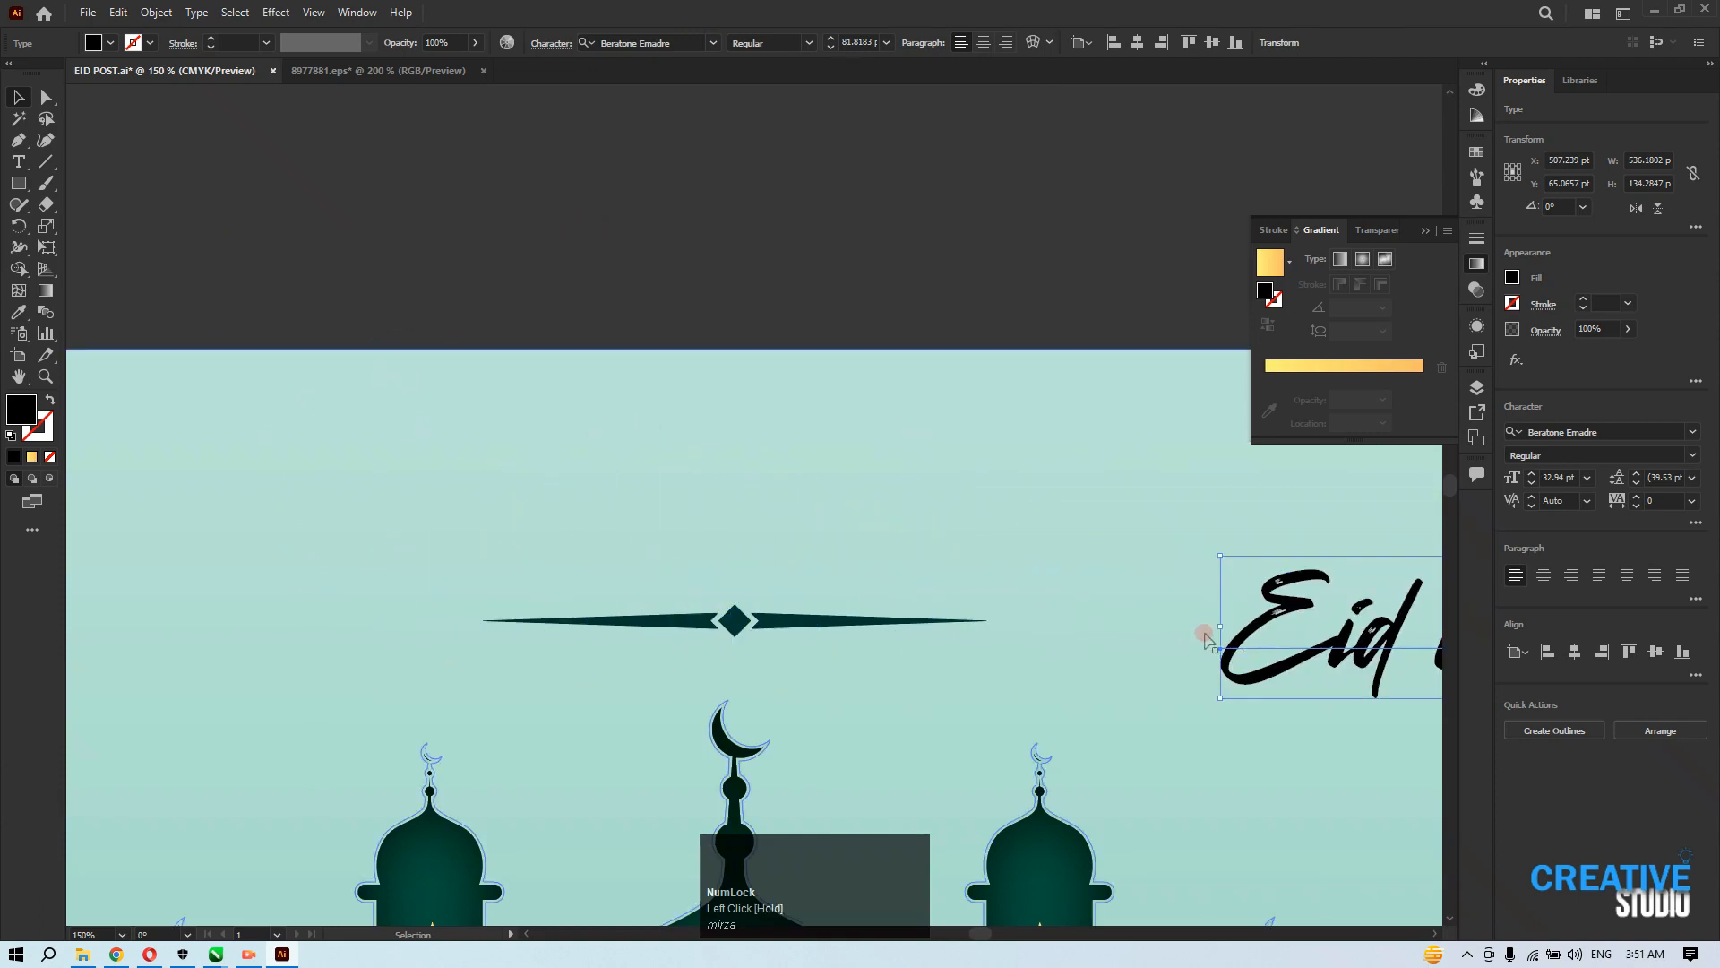
pyautogui.moveTo(1247, 614); pyautogui.dragTo(475, 524)
pyautogui.moveTo(1011, 456); pyautogui.dragTo(1046, 447)
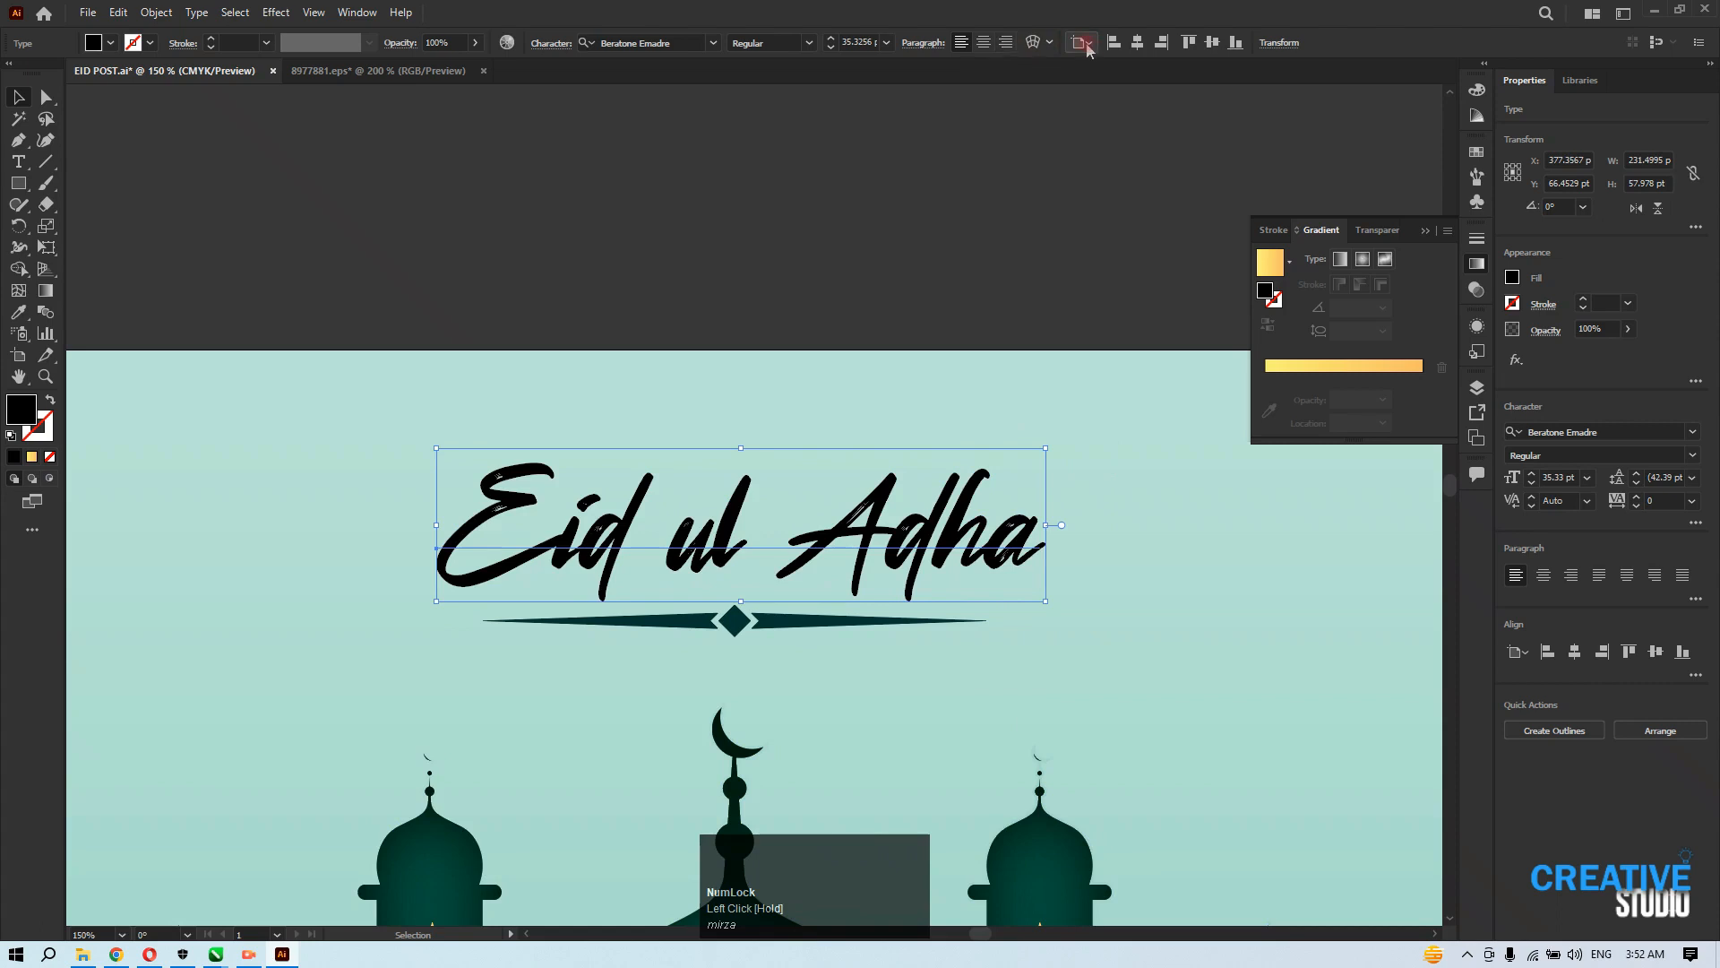
pyautogui.click(1136, 42)
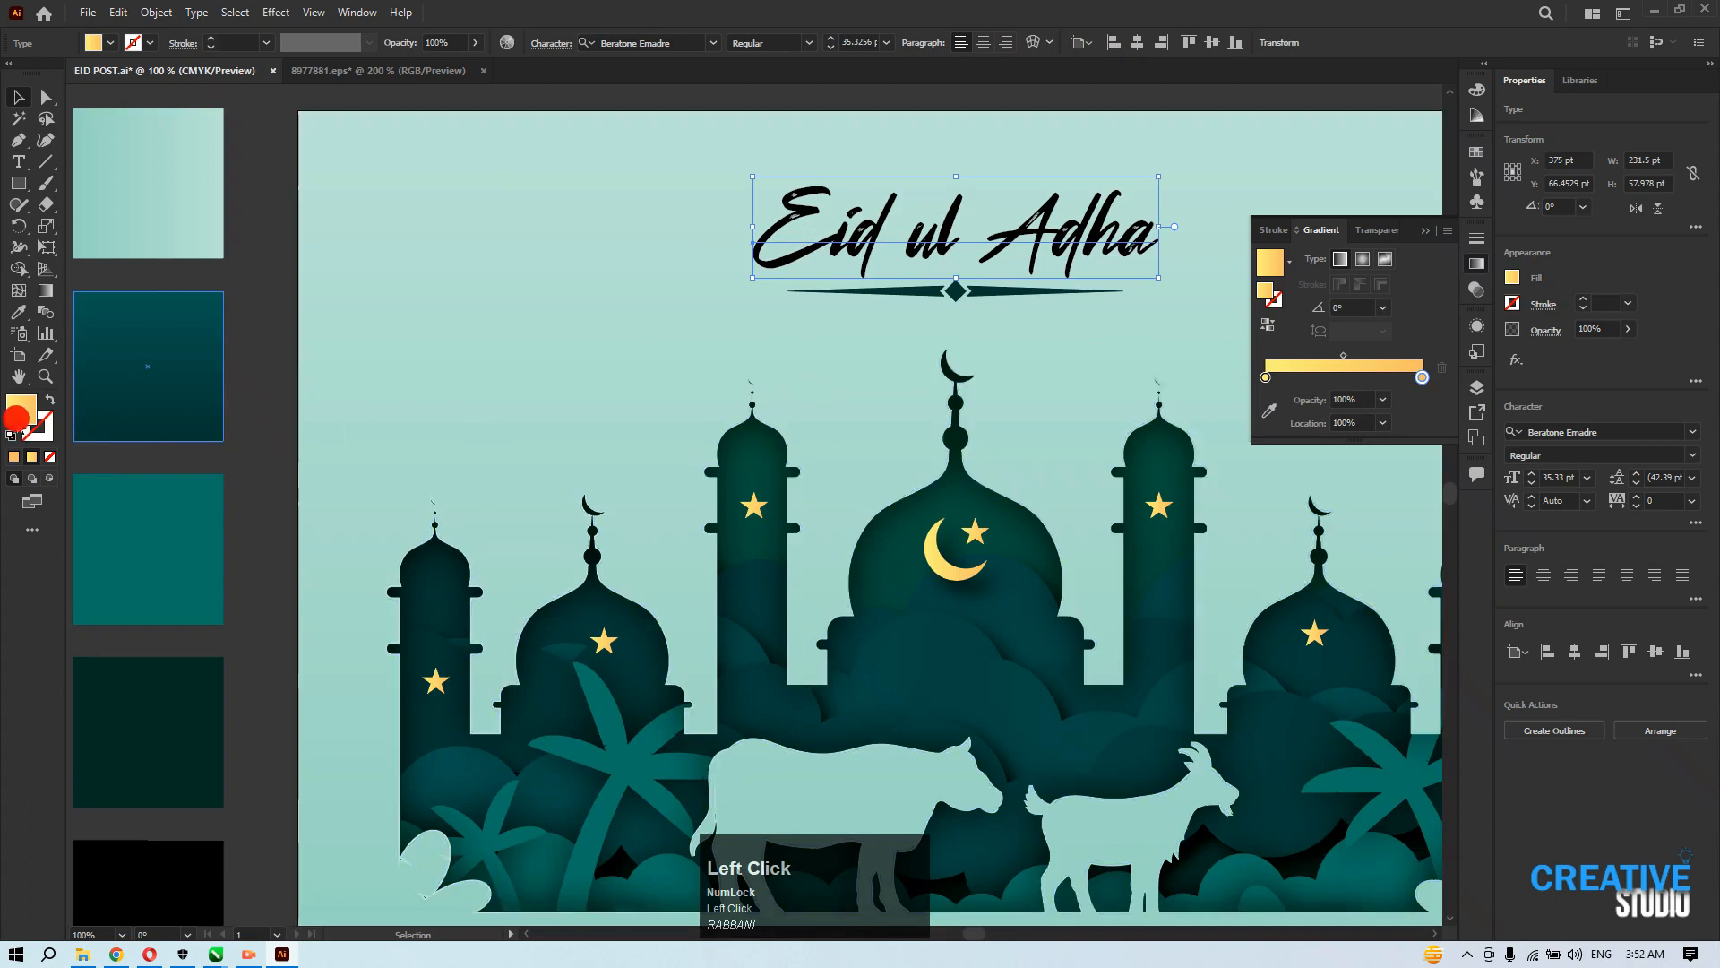
# Set the title's fill to the dark green 004C3A.
pyautogui.doubleClick(18, 414)
pyautogui.click(1041, 330)
pyautogui.click(1084, 383)
pyautogui.moveTo(1169, 419)
pyautogui.mouseDown()
pyautogui.moveTo(1185, 423)
pyautogui.moveTo(1184, 375)
pyautogui.moveTo(1185, 428)
pyautogui.moveTo(1136, 439)
pyautogui.mouseUp()
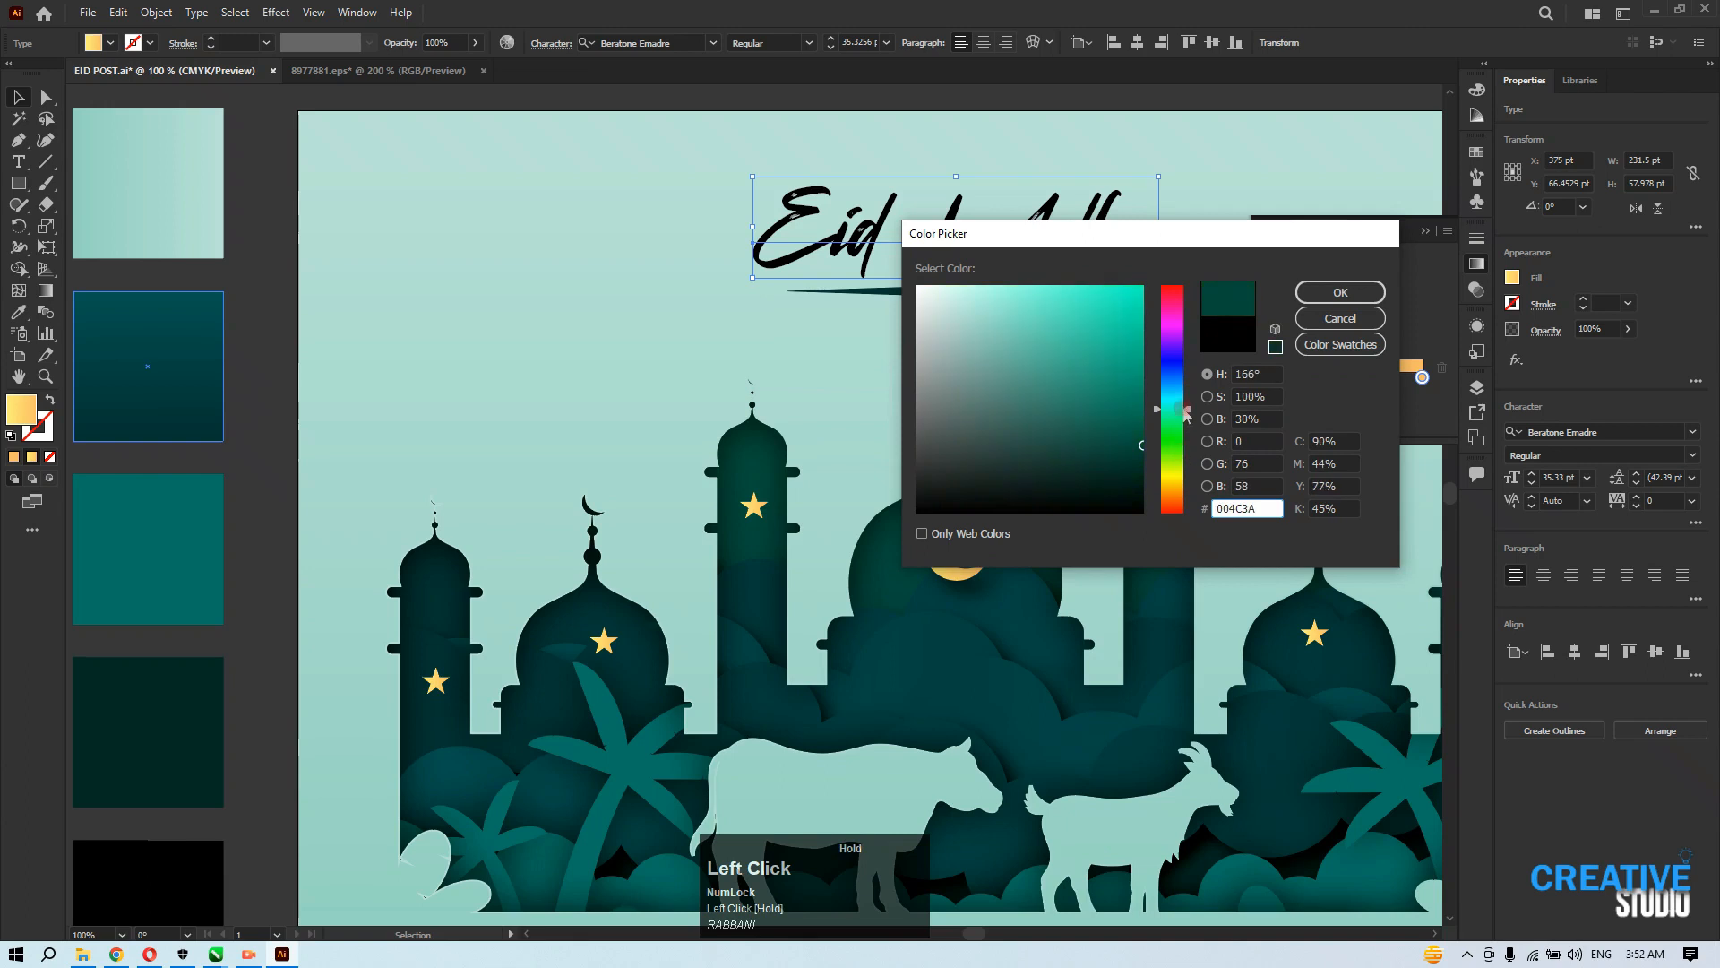
pyautogui.click(1306, 292)
pyautogui.moveTo(991, 292); pyautogui.dragTo(785, 327)
pyautogui.scroll(-1, 713, 312)
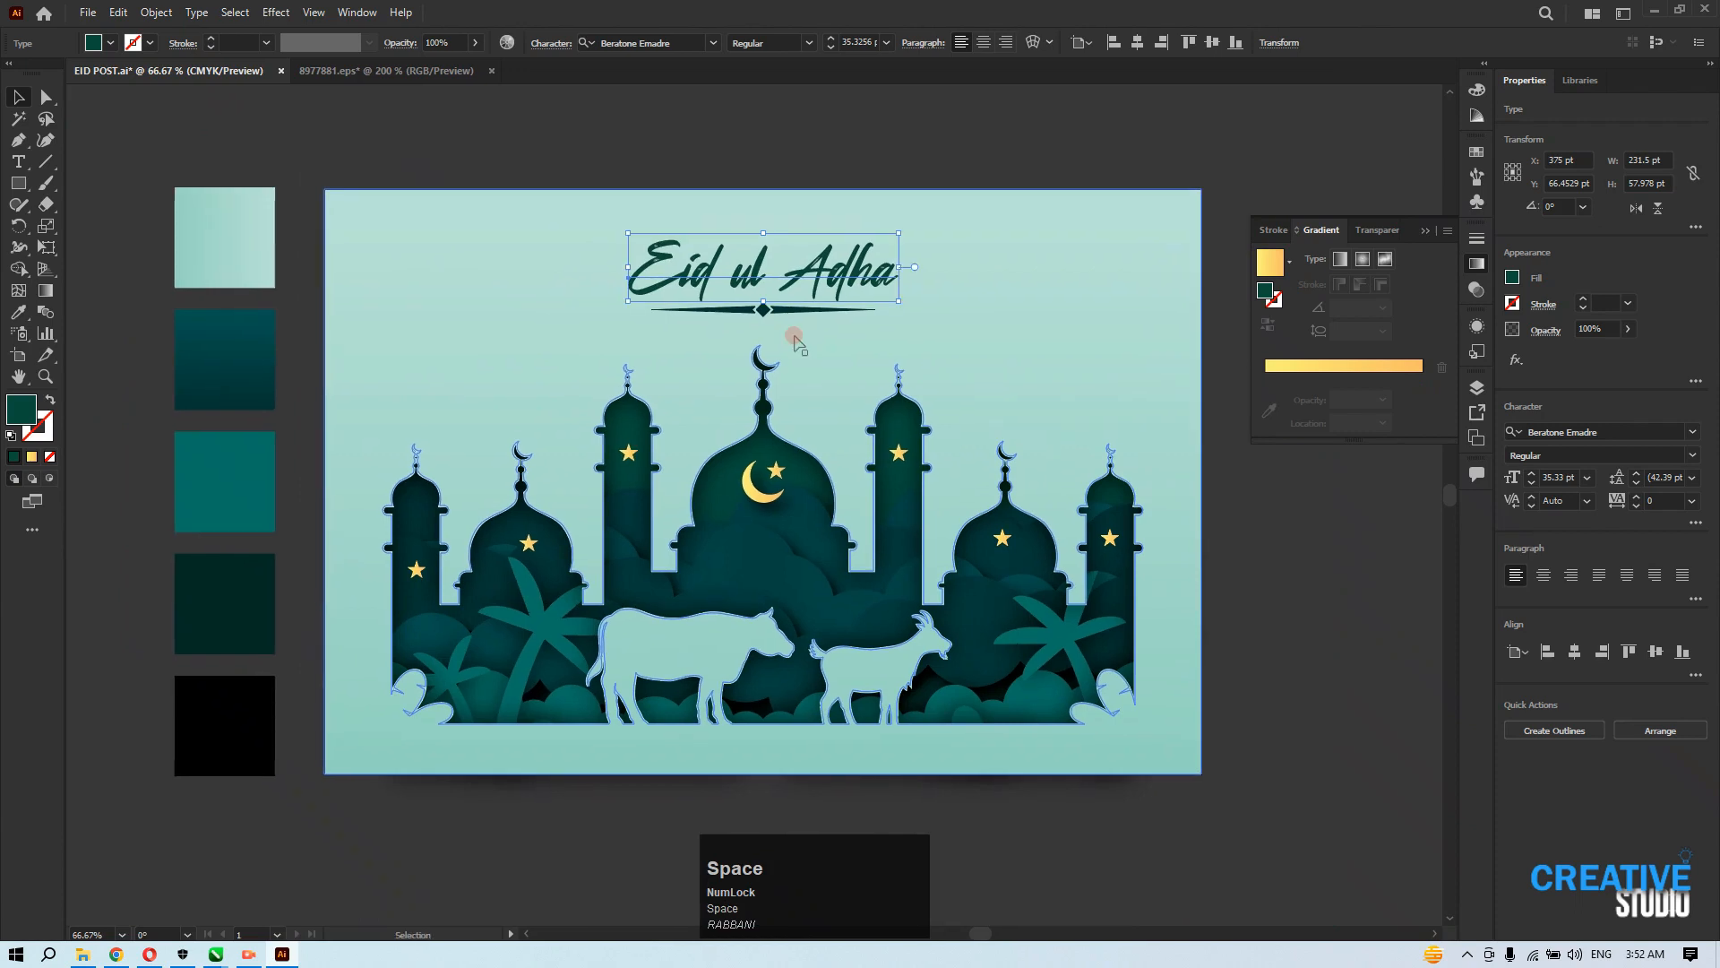
# Delete the column of colour reference squares beside the artboard and collapse the gradient settings.
pyautogui.moveTo(213, 164); pyautogui.dragTo(224, 726)
pyautogui.press('Delete')
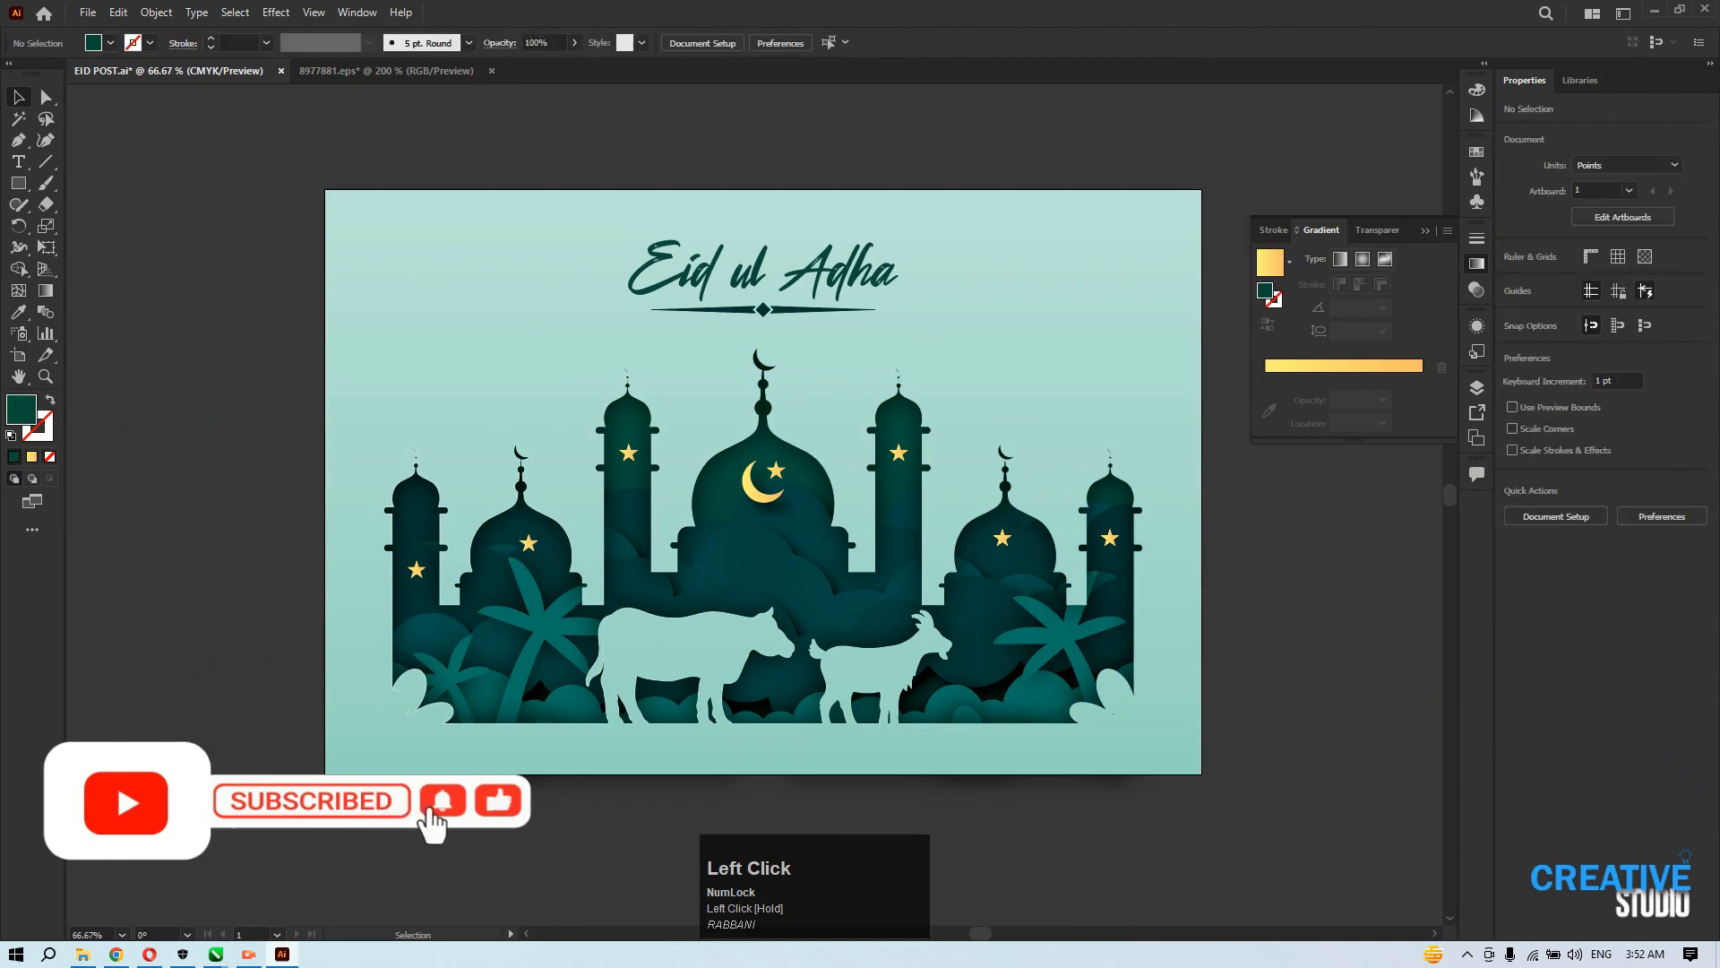
pyautogui.scroll(2, 787, 427)
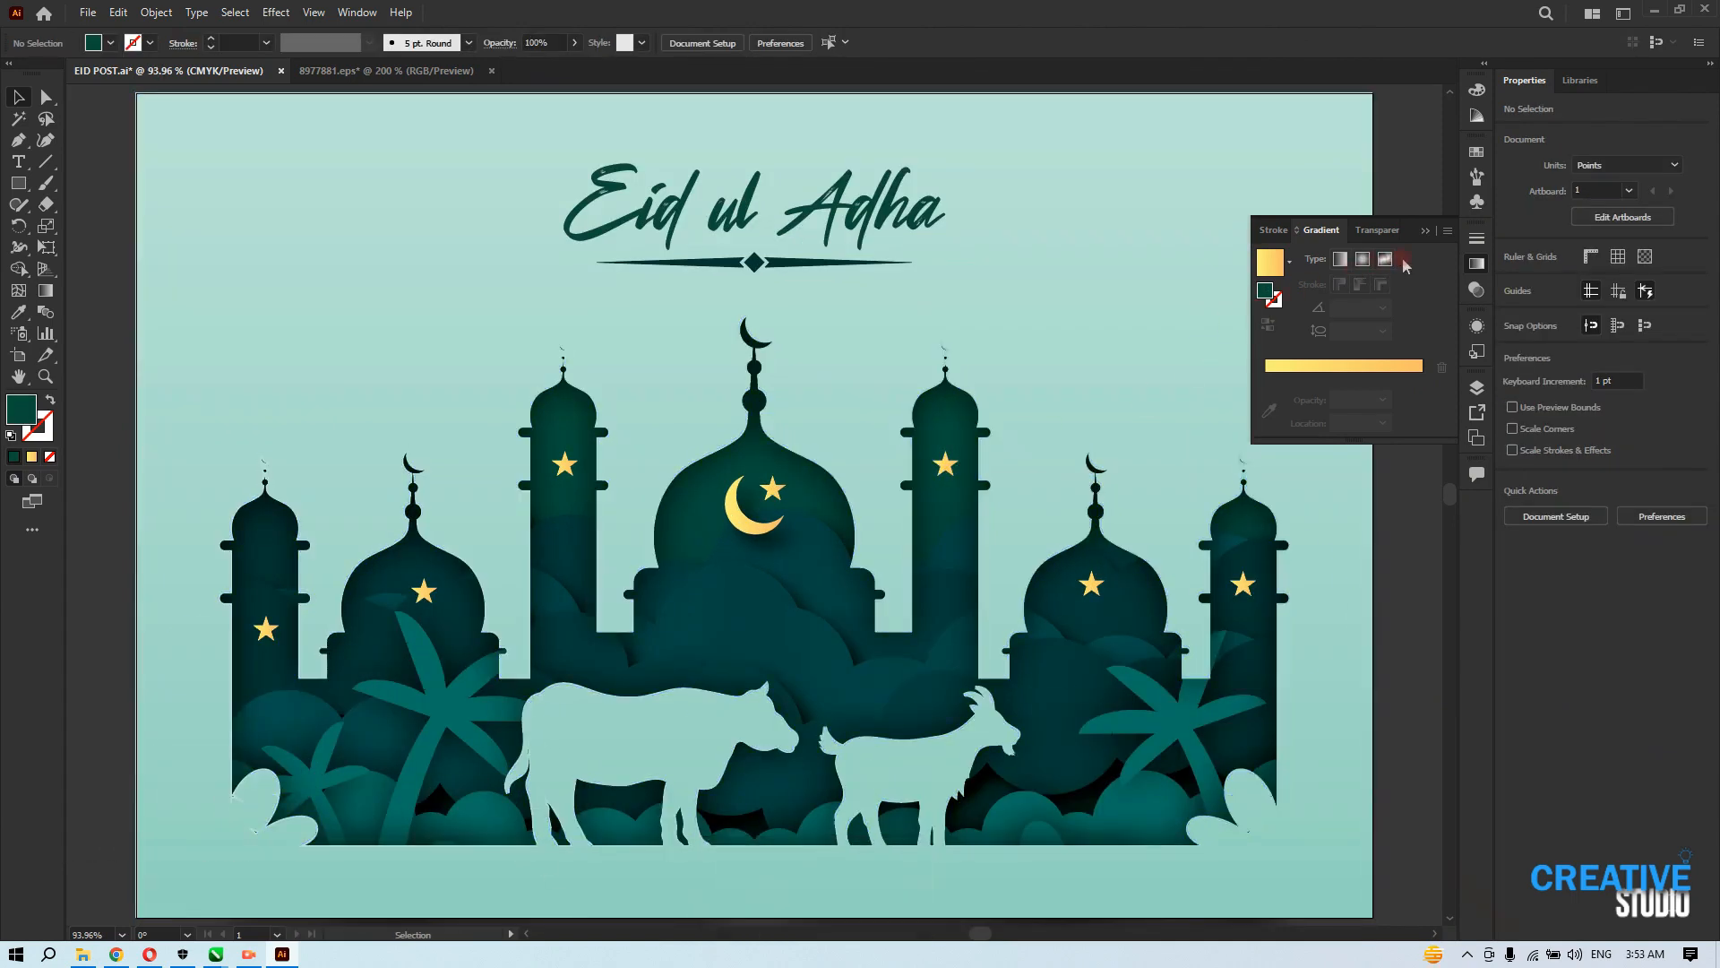
pyautogui.click(1424, 233)
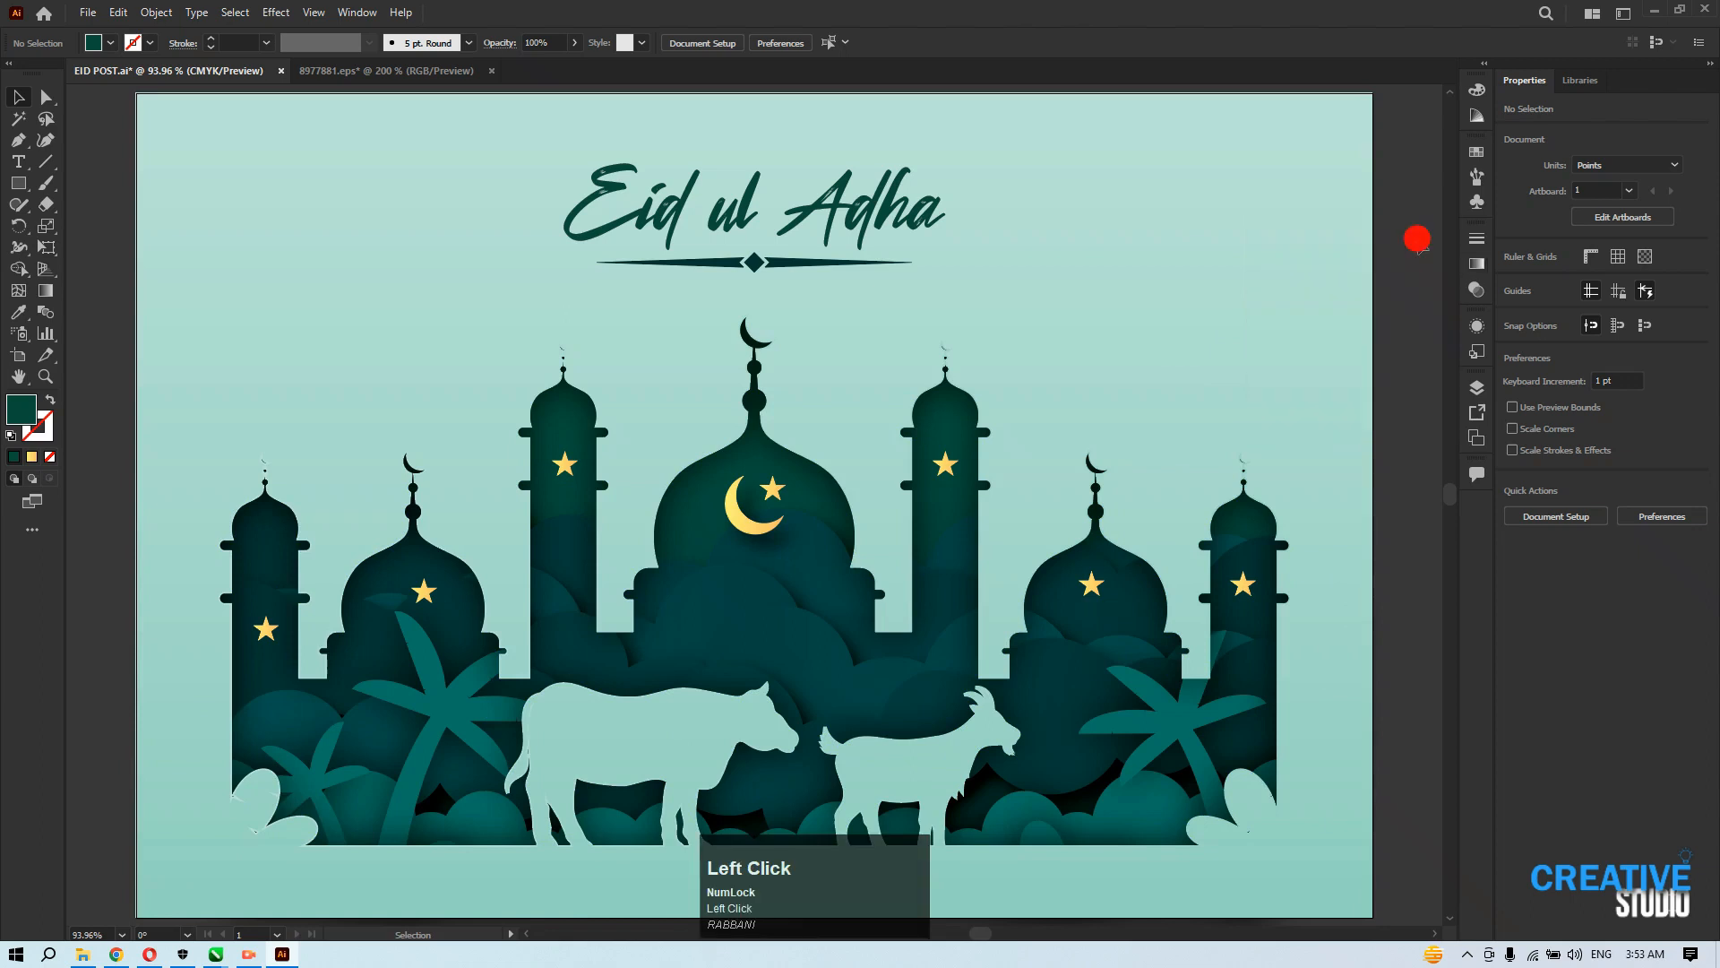